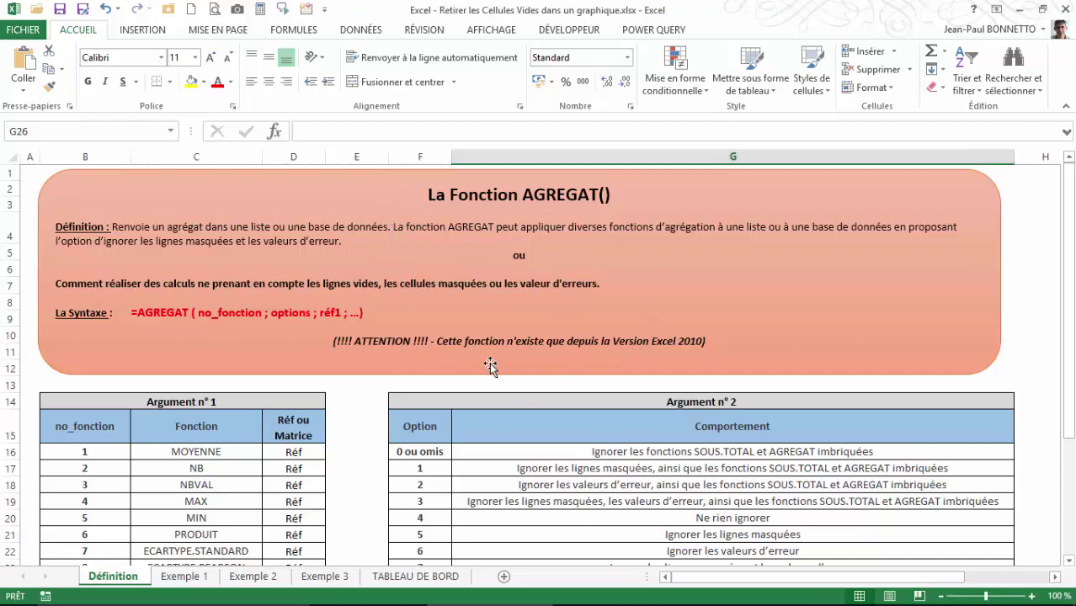
# - Review the AGREGAT function-number list, starting with 1 MOYENNE and 2 NB
pyautogui.scroll(-3, 491, 367)
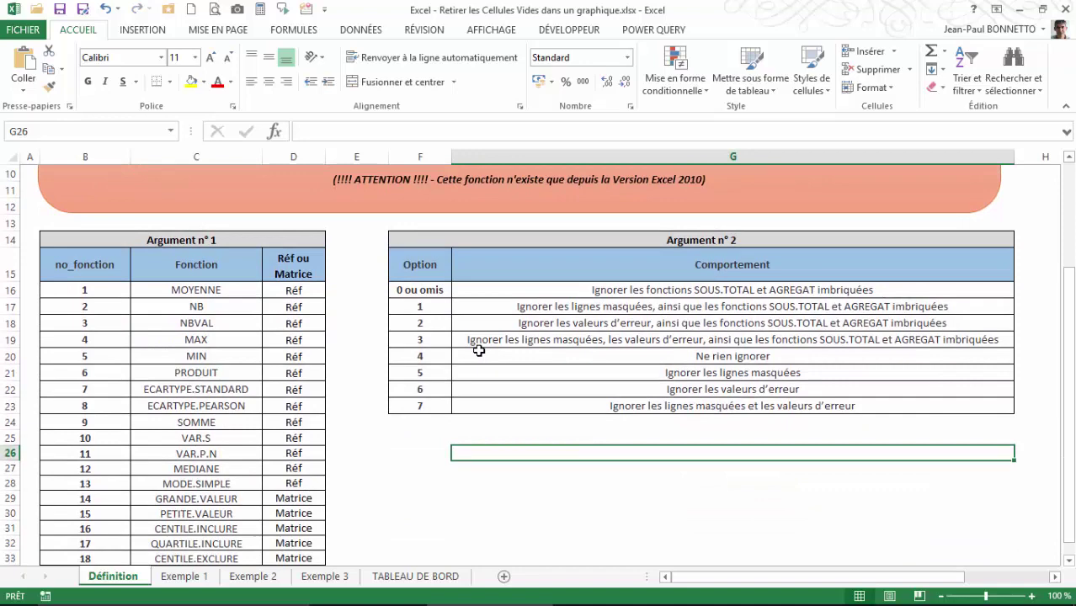
pyautogui.scroll(-1, 478, 350)
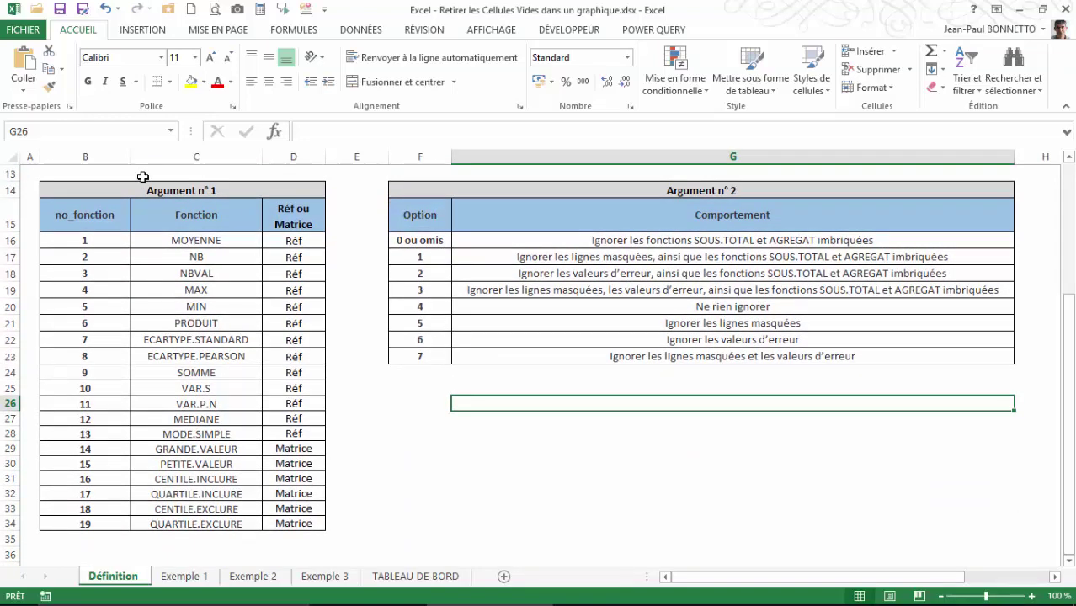
pyautogui.click(65, 190)
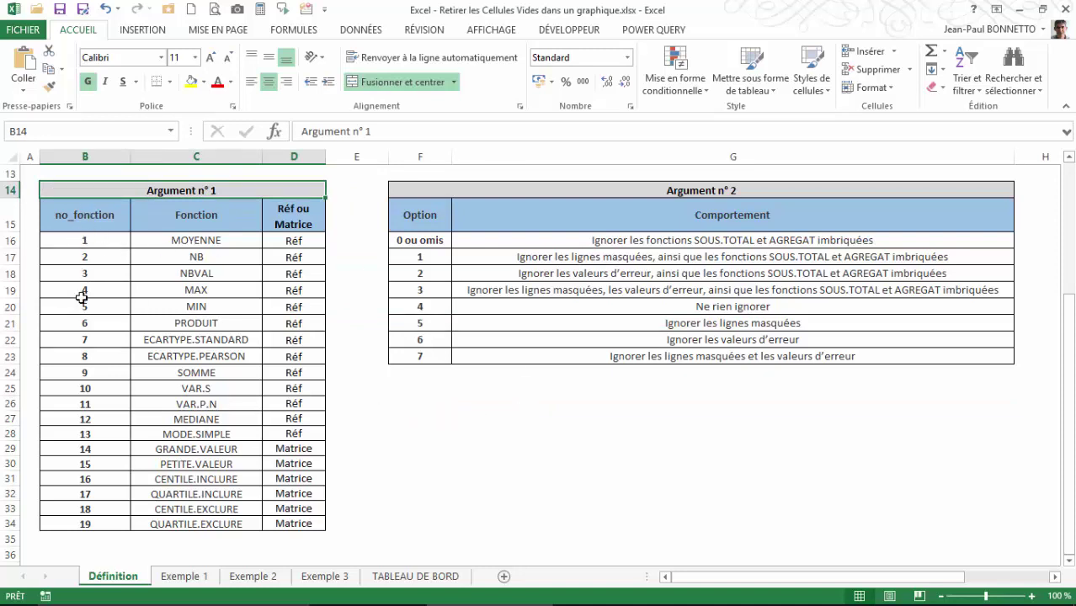
pyautogui.moveTo(80, 241); pyautogui.dragTo(169, 242)
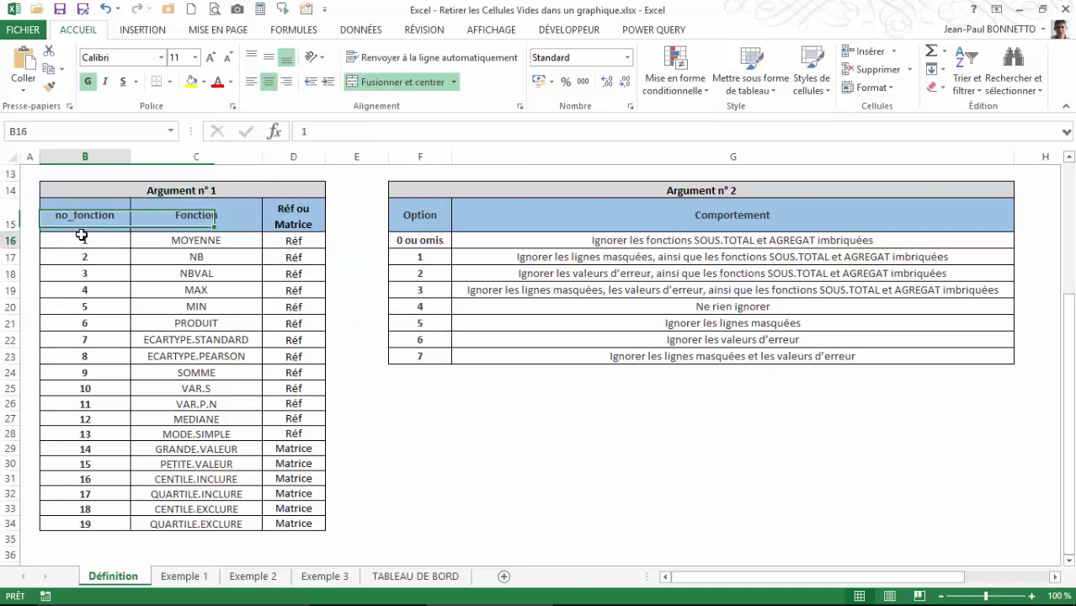
pyautogui.click(194, 242)
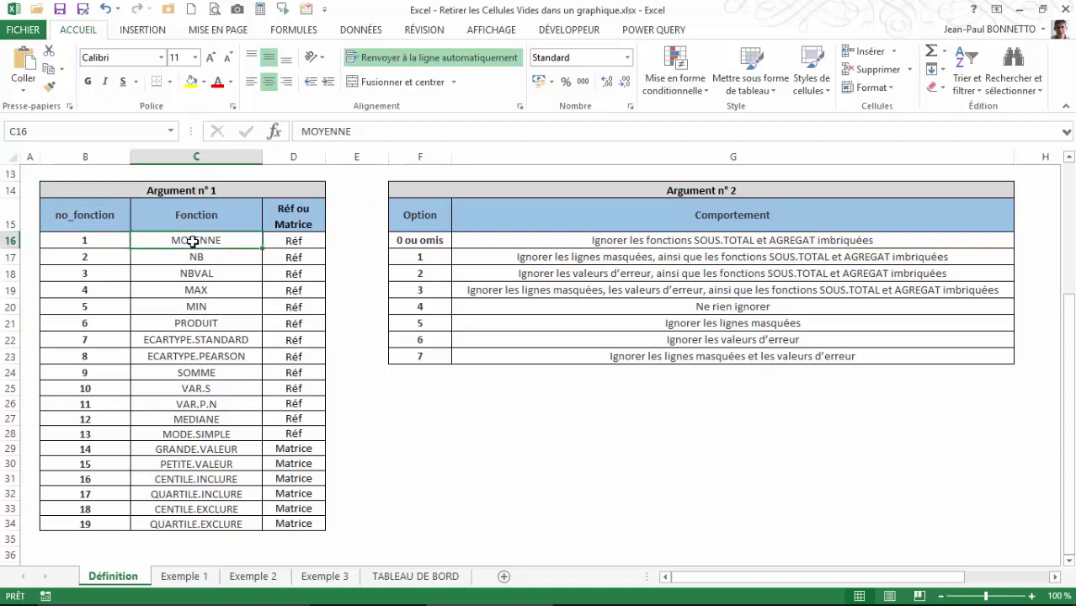
pyautogui.click(71, 241)
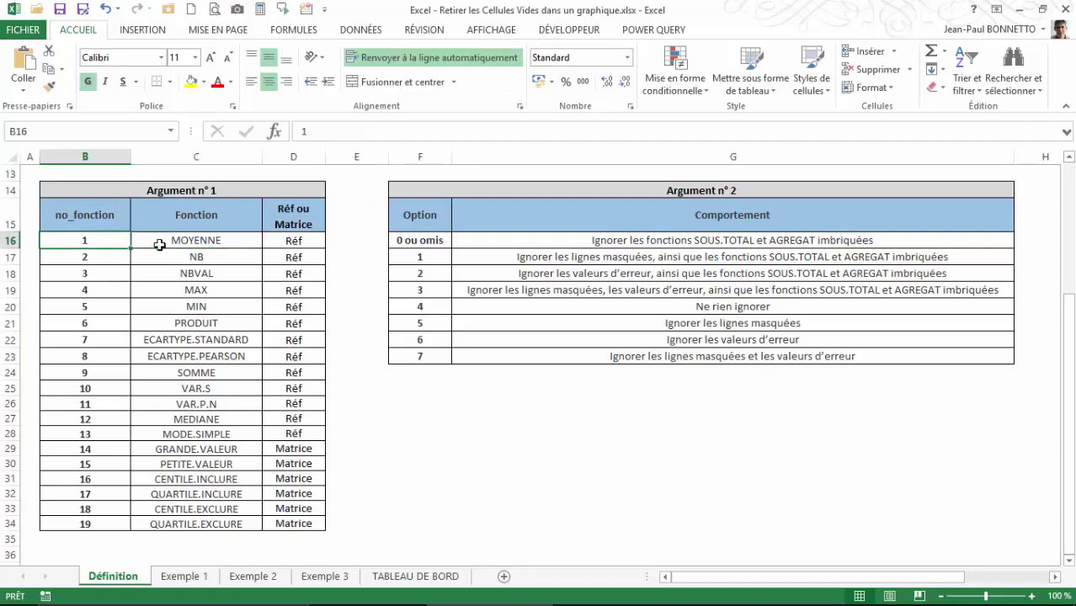
pyautogui.click(206, 242)
pyautogui.click(85, 258)
pyautogui.click(147, 258)
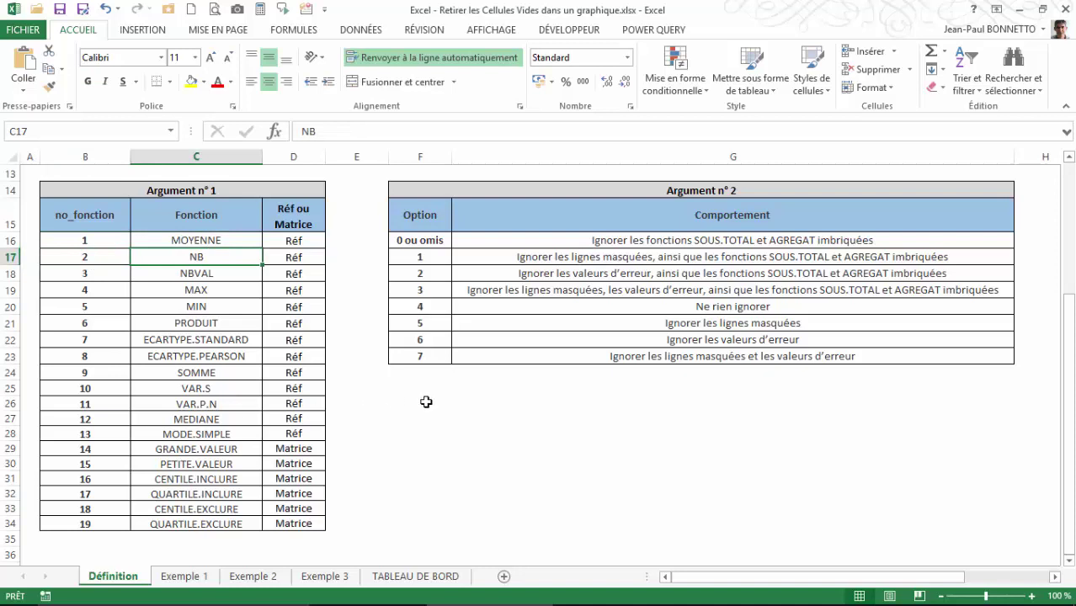
# - Try an AGREGAT formula in F28 with arguments 9 and 6, then abandon it
pyautogui.click(431, 433)
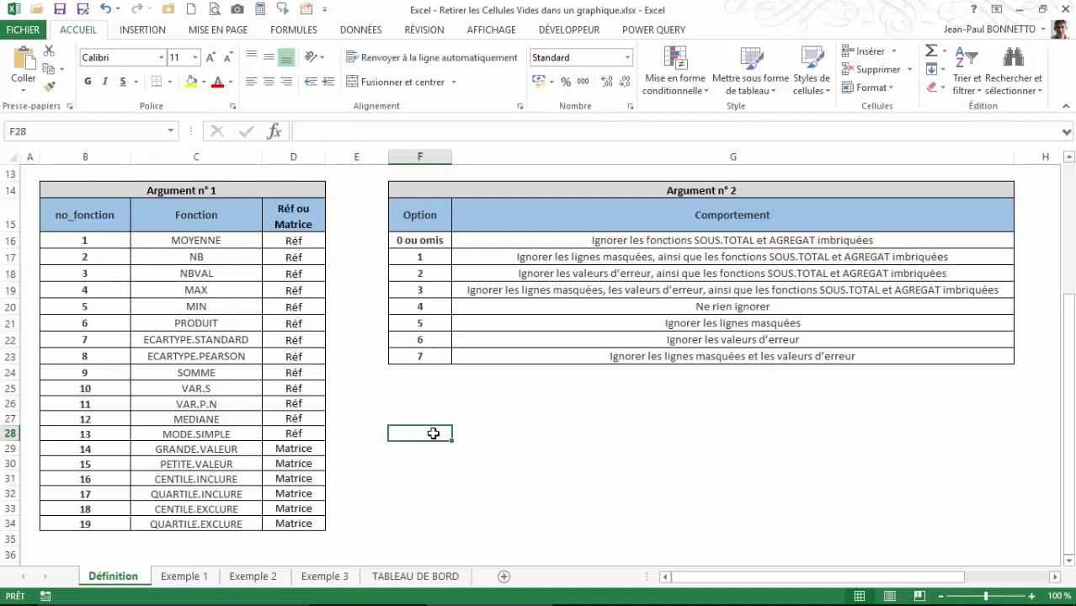
pyautogui.write('=agr')
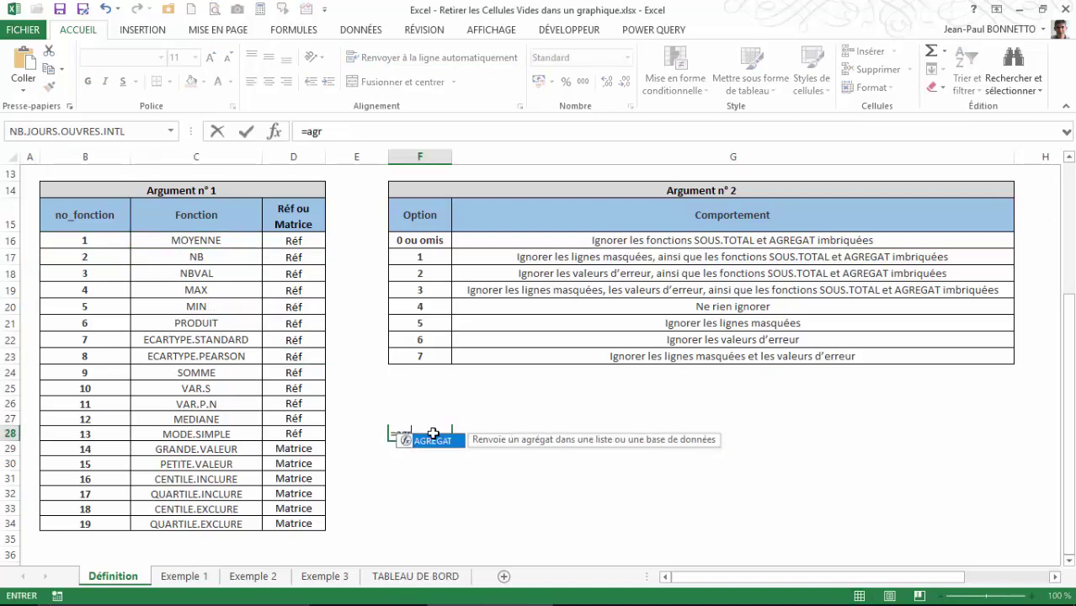
pyautogui.doubleClick(407, 441)
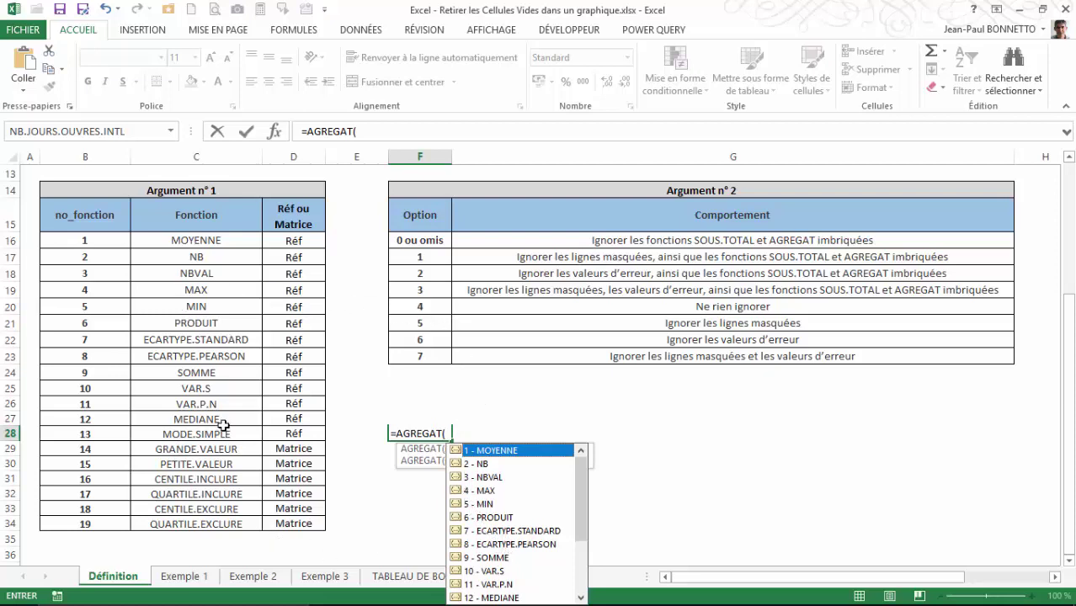
pyautogui.write('9')
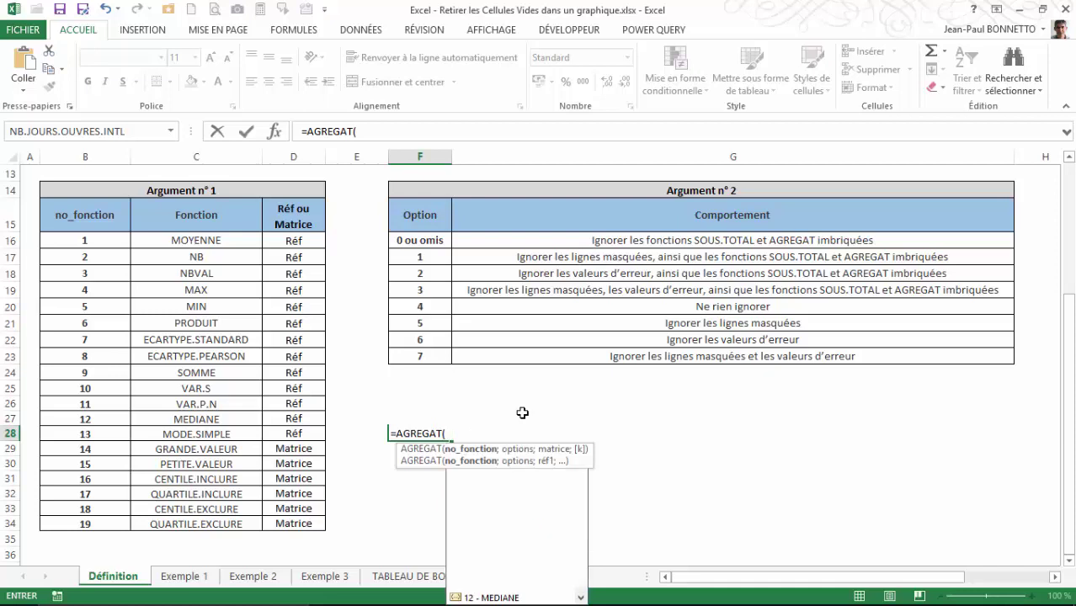
pyautogui.write(';')
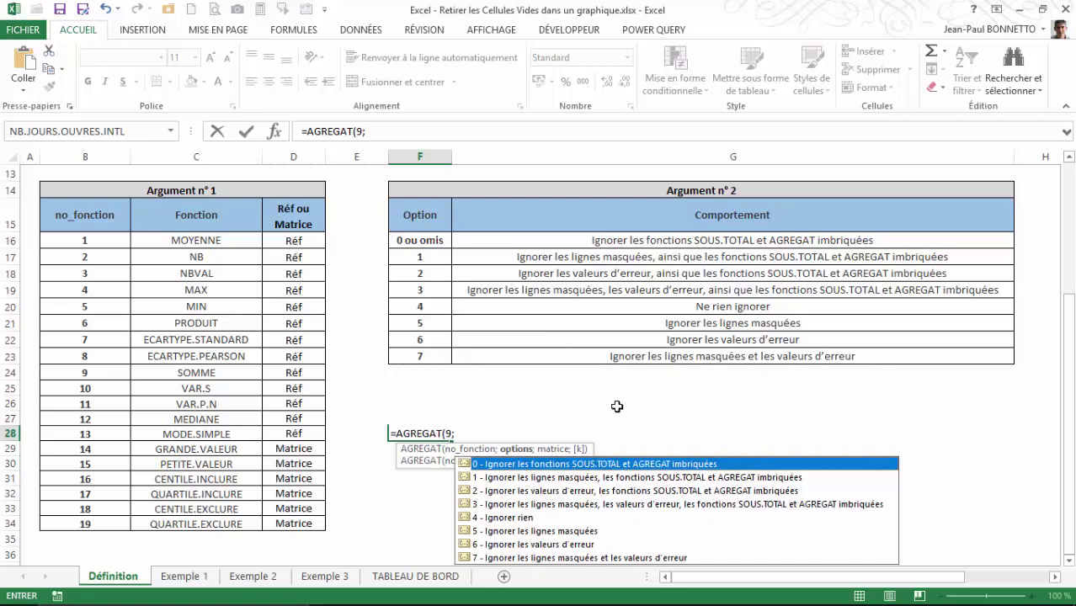
pyautogui.write('6')
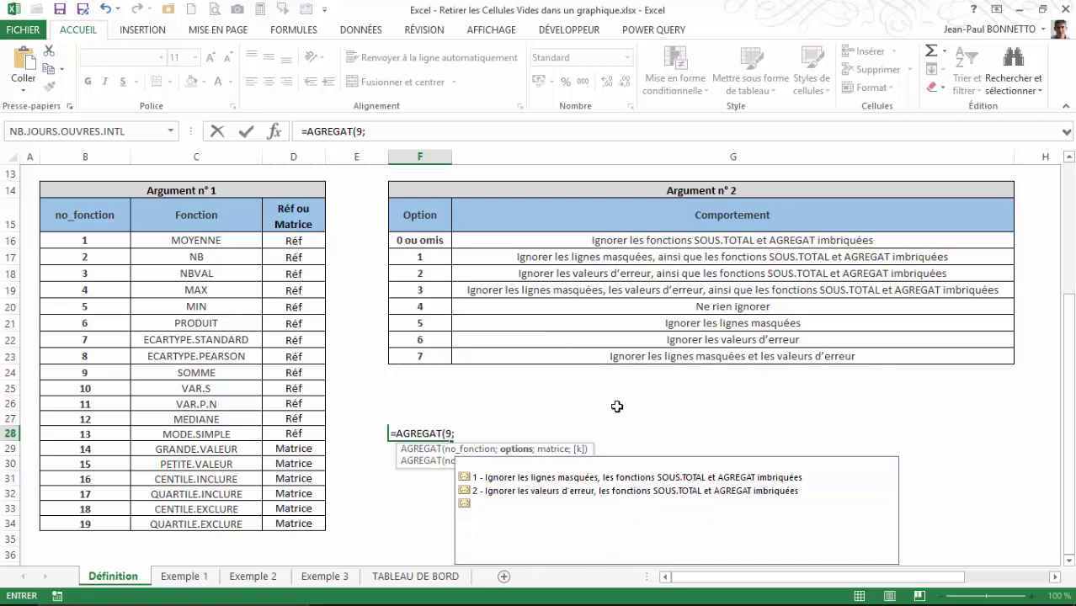
pyautogui.write(';')
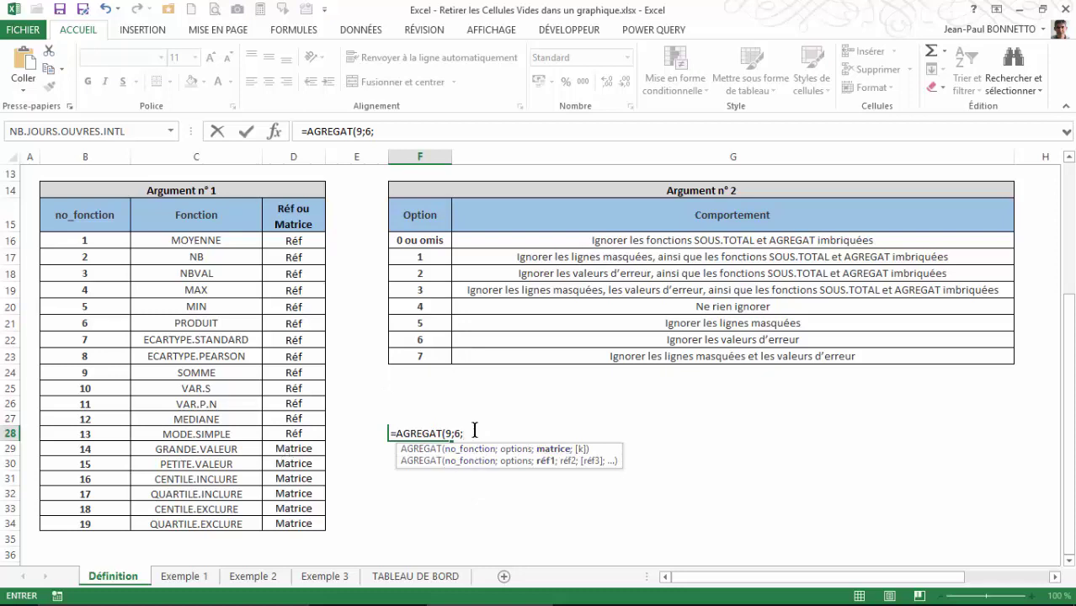
pyautogui.press('Escape')
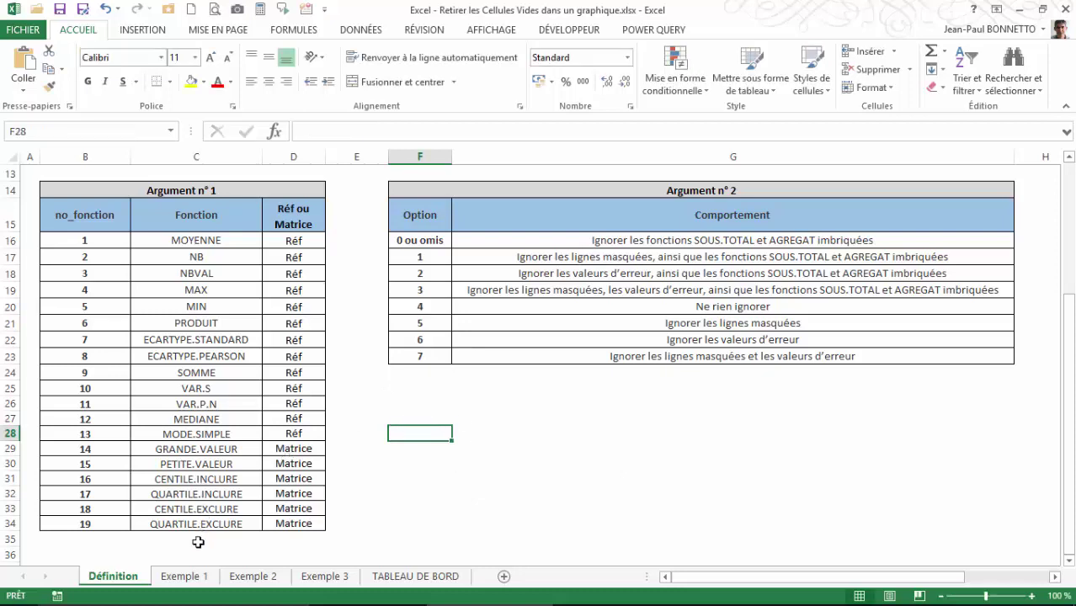
# - Switch to the Exemple 1 sheet and nudge the Comparaison par Commercial chart slightly up-left
pyautogui.click(185, 578)
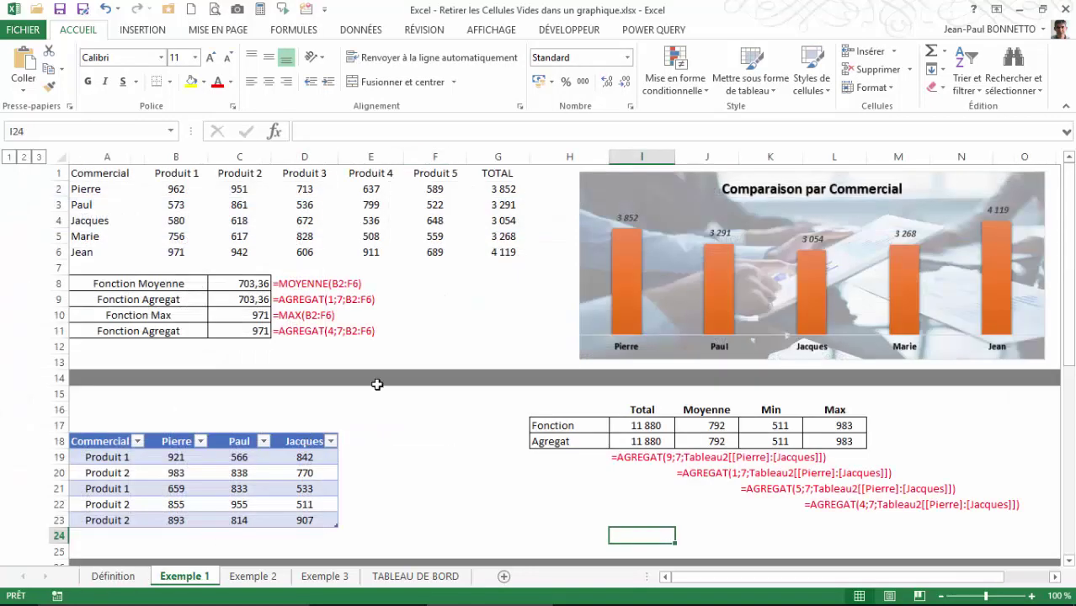
pyautogui.click(623, 186)
pyautogui.moveTo(623, 186); pyautogui.dragTo(612, 181)
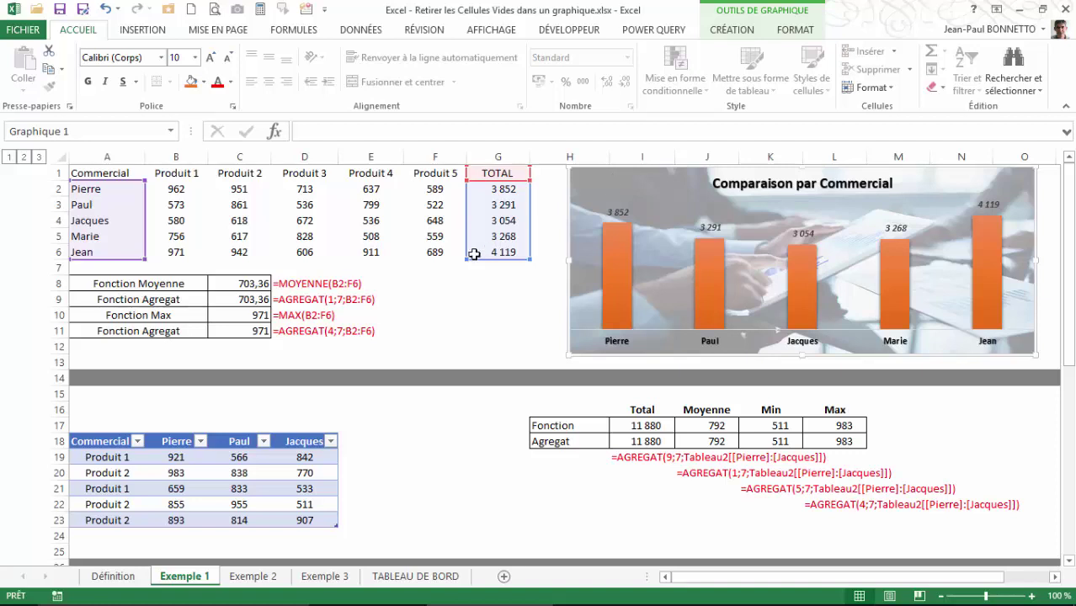
pyautogui.click(475, 280)
# - Inspect the A1:G6 sales table feeding the chart, the chart title, and C8's MOYENNE formula
pyautogui.moveTo(111, 179); pyautogui.dragTo(496, 254)
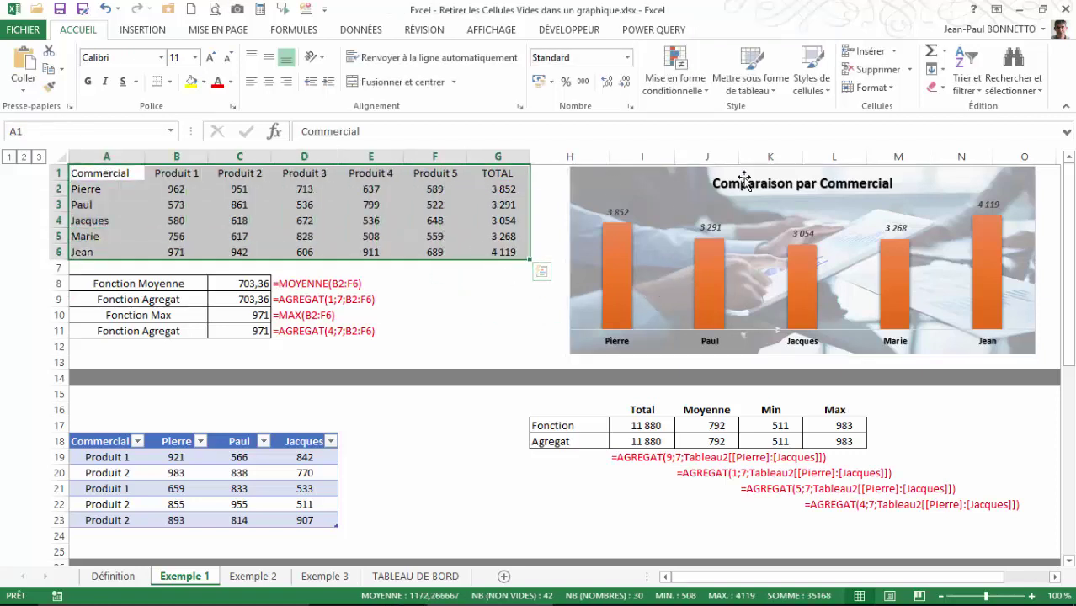
pyautogui.click(783, 184)
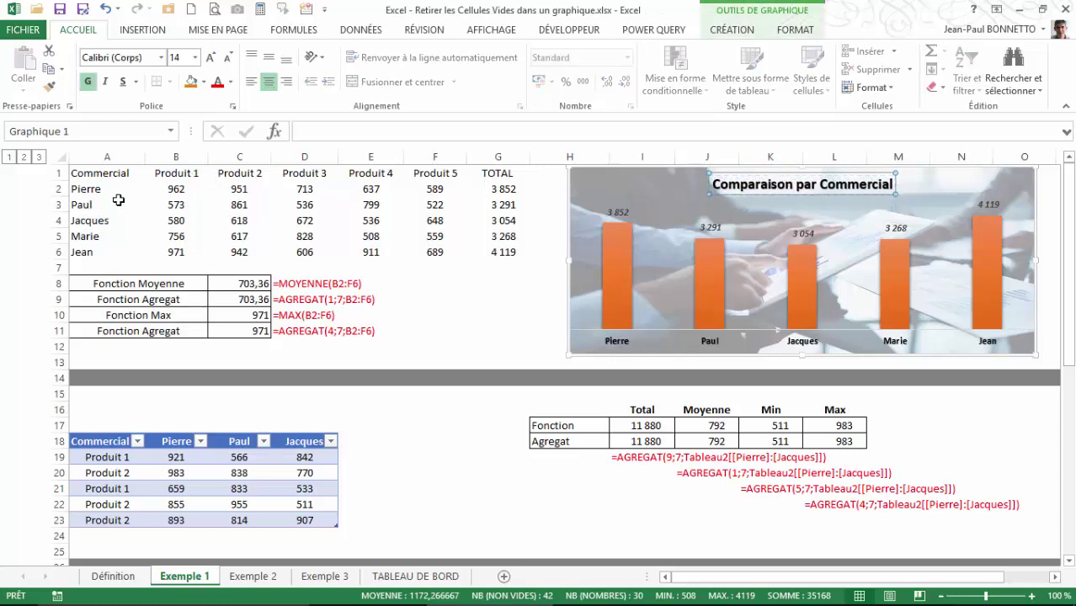
pyautogui.moveTo(91, 190); pyautogui.dragTo(92, 251)
pyautogui.moveTo(173, 173); pyautogui.dragTo(405, 182)
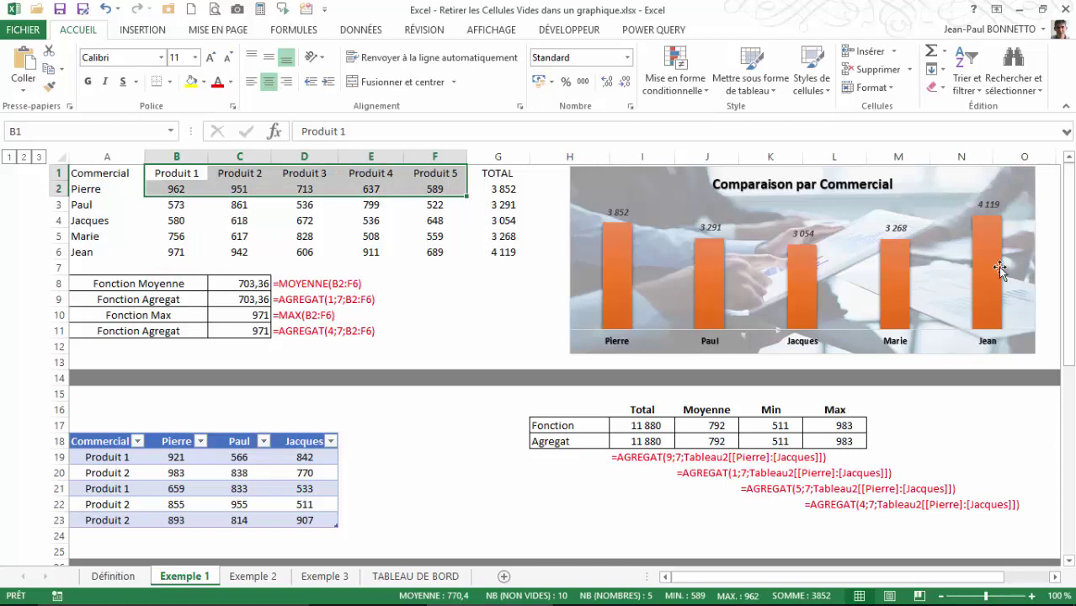
pyautogui.click(451, 299)
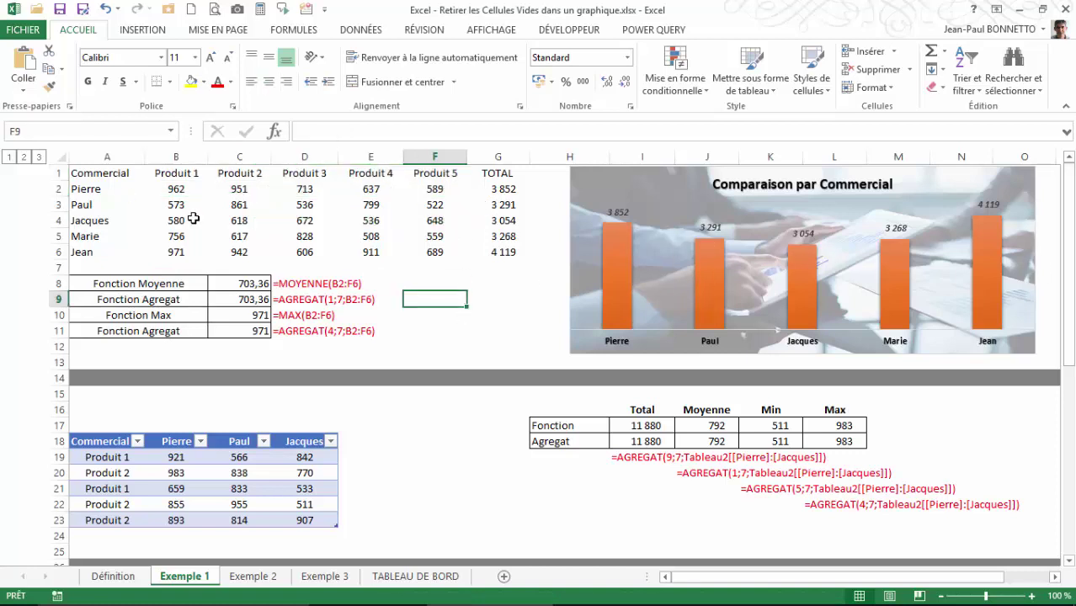
pyautogui.click(246, 284)
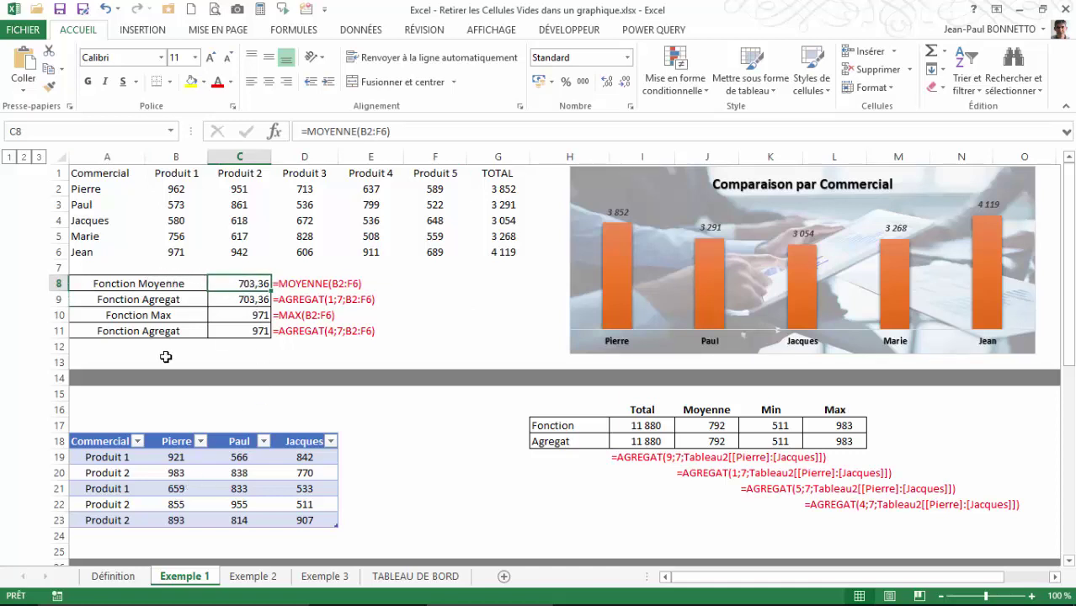
# - Enter =MOYENNE(B2:B6) in F8 and compare it with the MOYENNE formula in C8
pyautogui.click(442, 286)
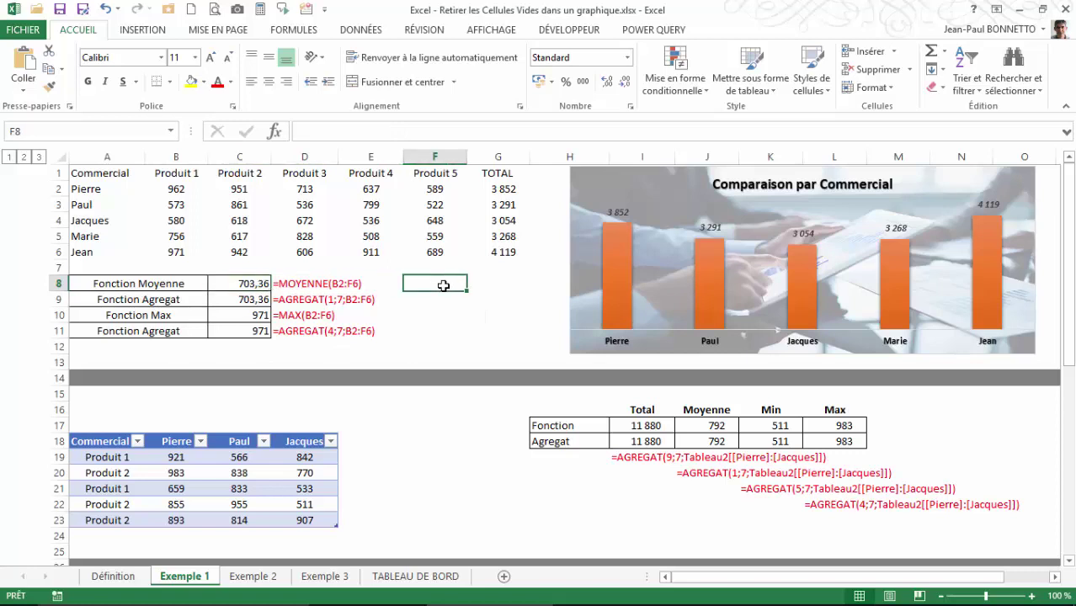
pyautogui.write('=moy')
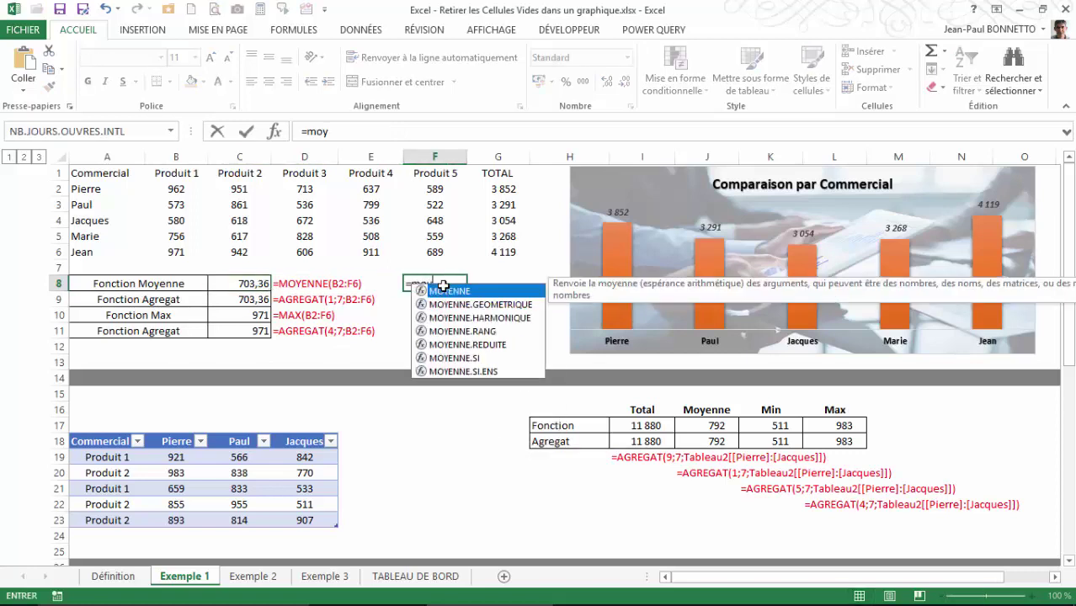
pyautogui.doubleClick(447, 291)
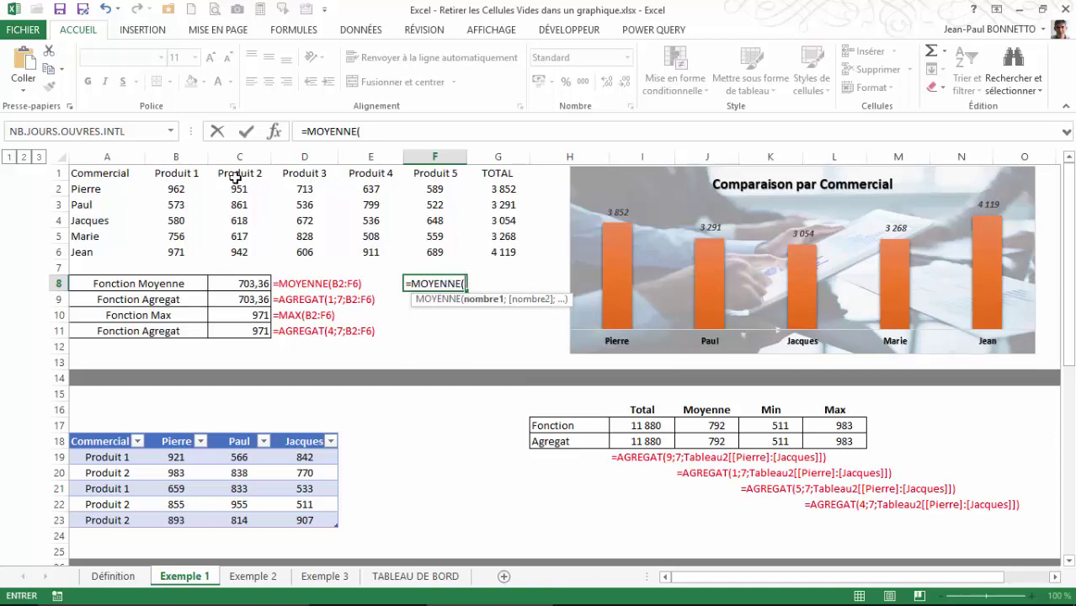
pyautogui.moveTo(172, 188); pyautogui.dragTo(166, 250)
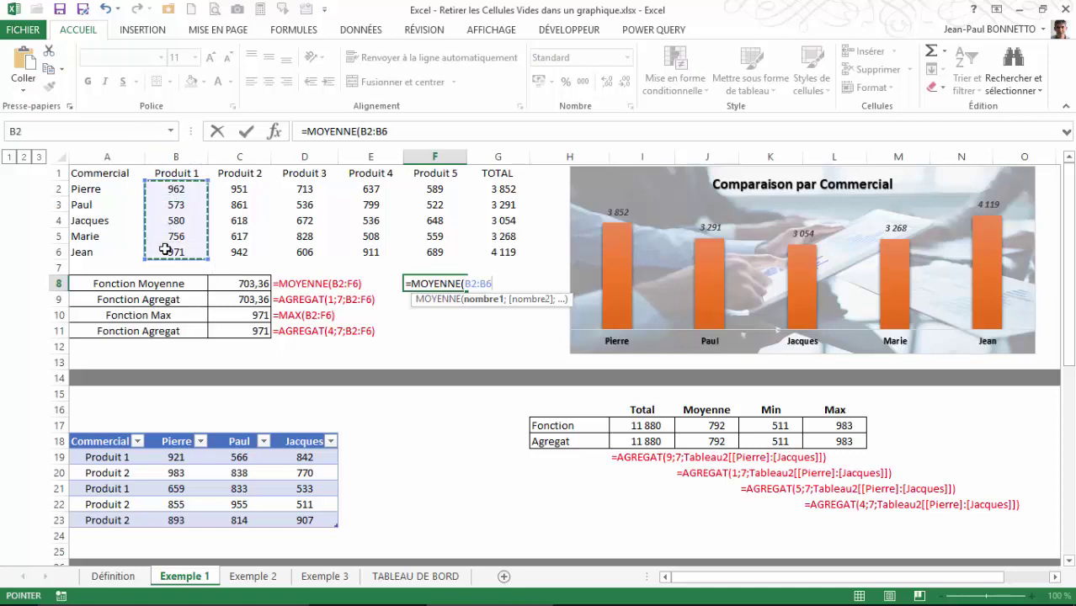
pyautogui.press('Return')
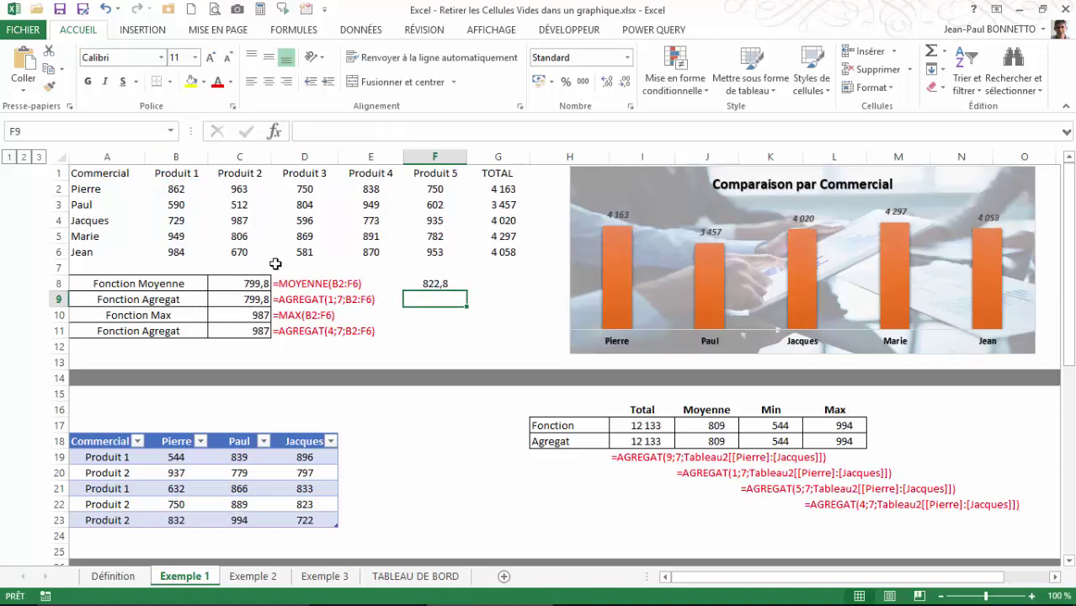
pyautogui.click(432, 286)
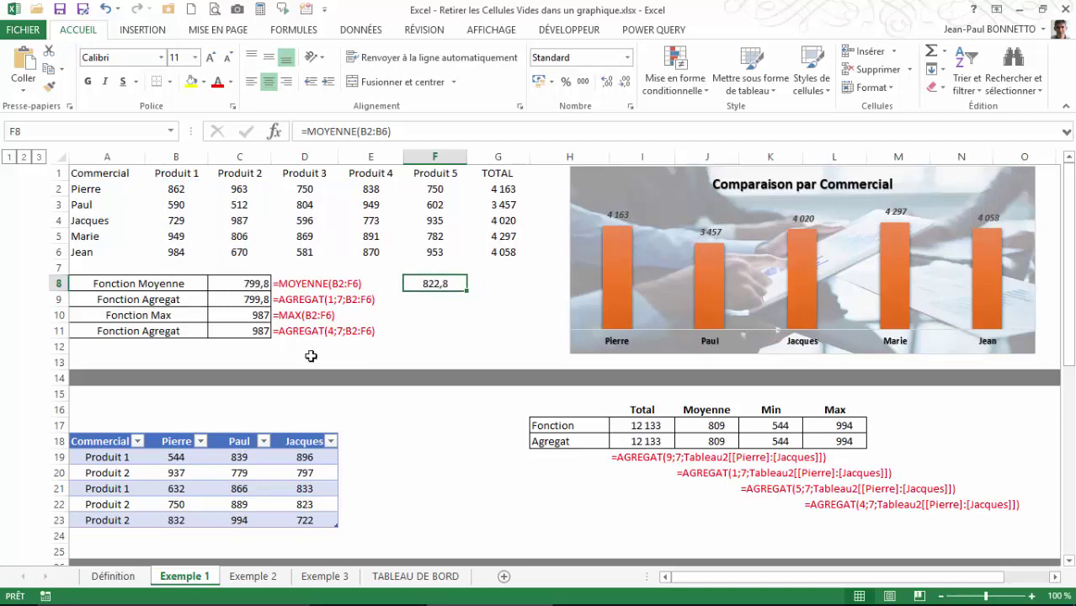
pyautogui.click(244, 284)
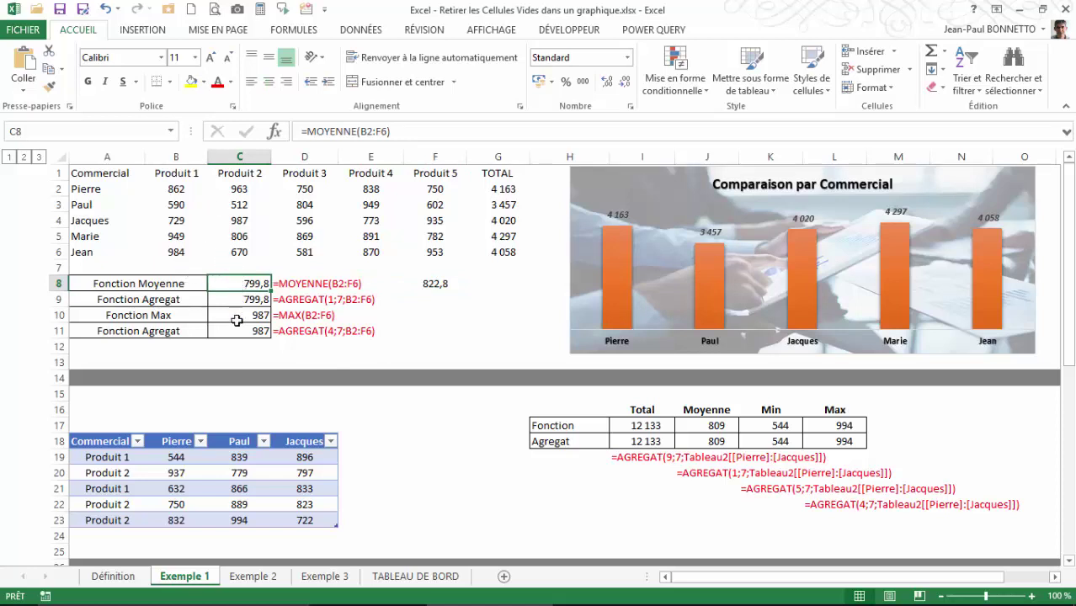
pyautogui.click(444, 284)
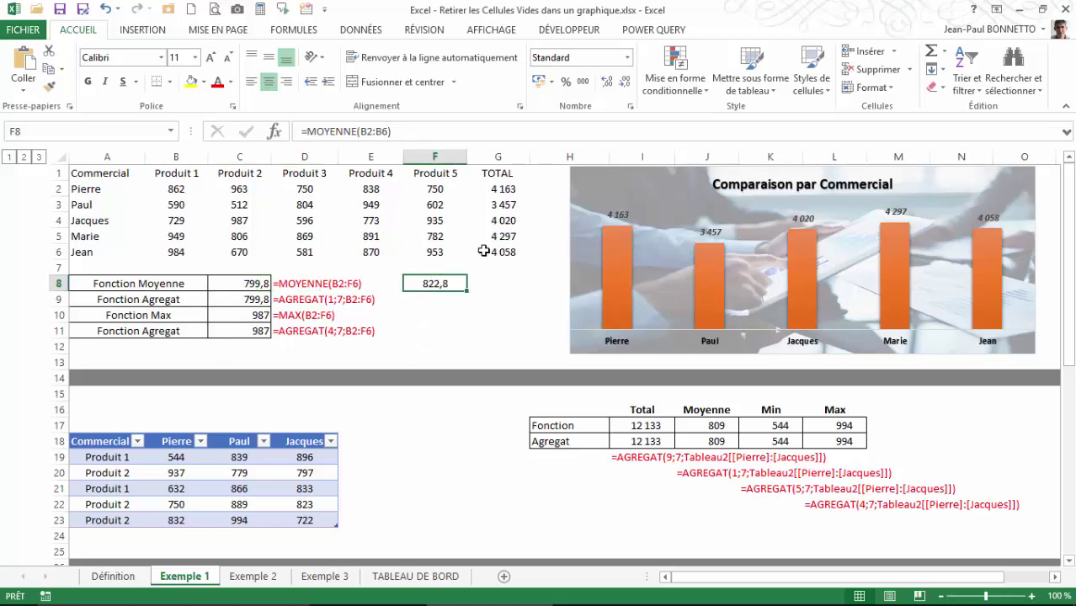
pyautogui.click(496, 287)
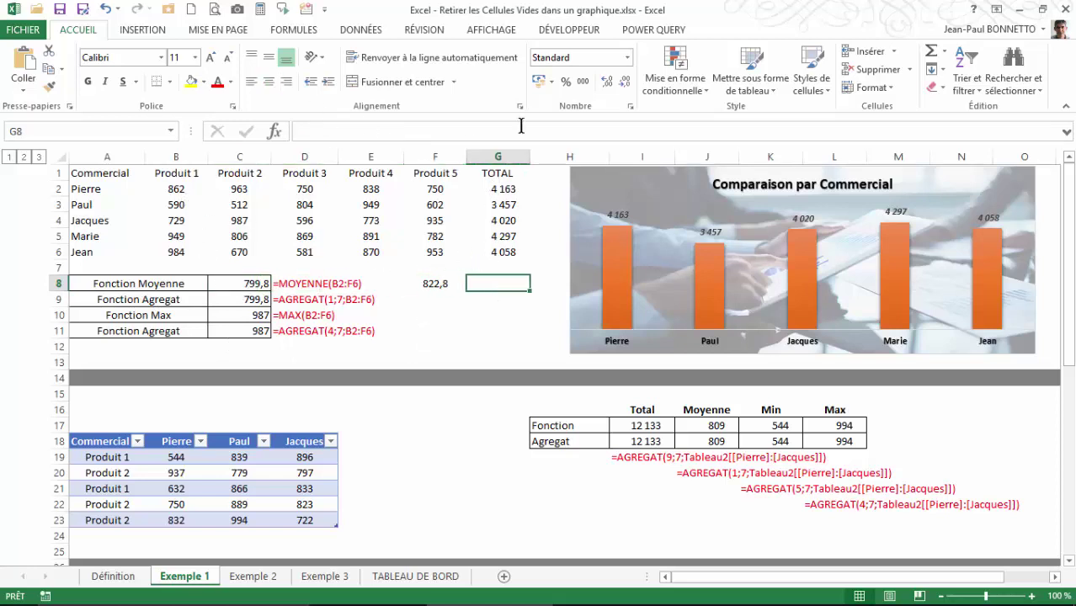
# - Put a trial MOYENNE average of the TOTAL column in G8
pyautogui.write('=')
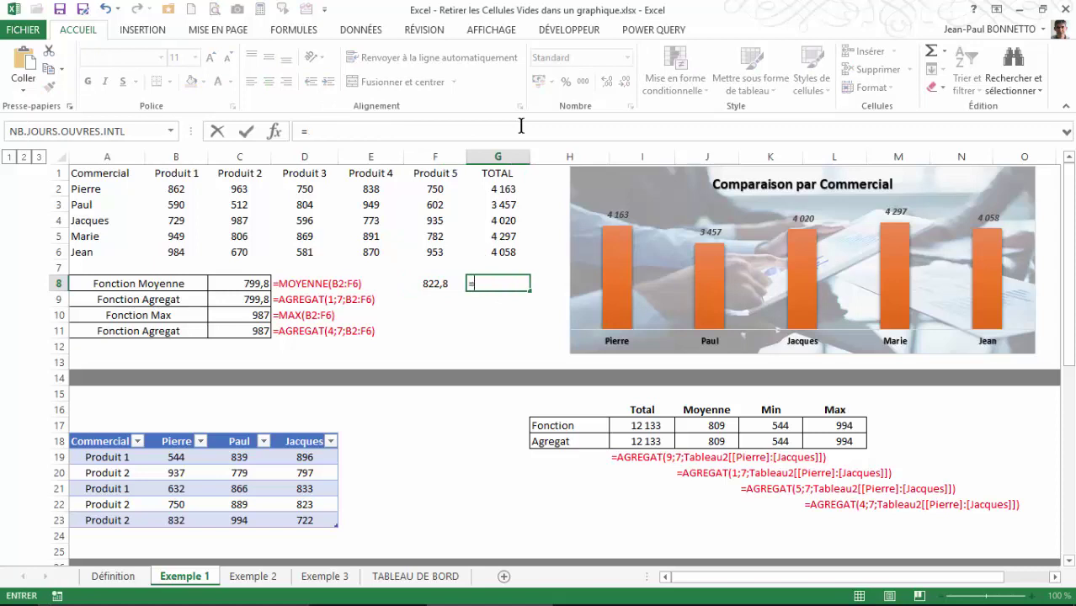
pyautogui.write('ùmo')
pyautogui.click(526, 369)
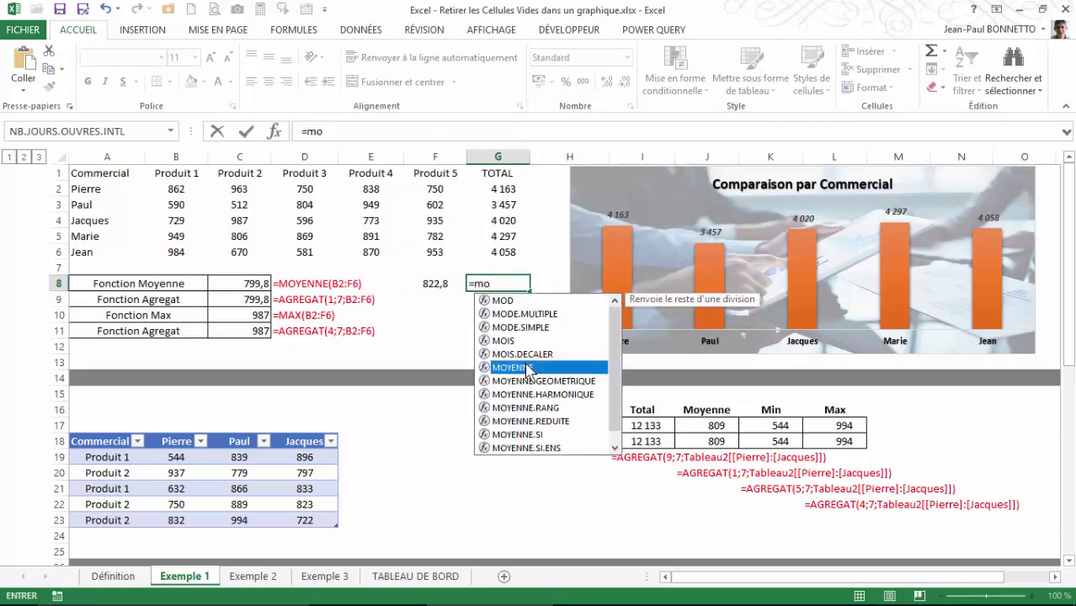
pyautogui.doubleClick(526, 369)
pyautogui.moveTo(501, 190); pyautogui.dragTo(506, 258)
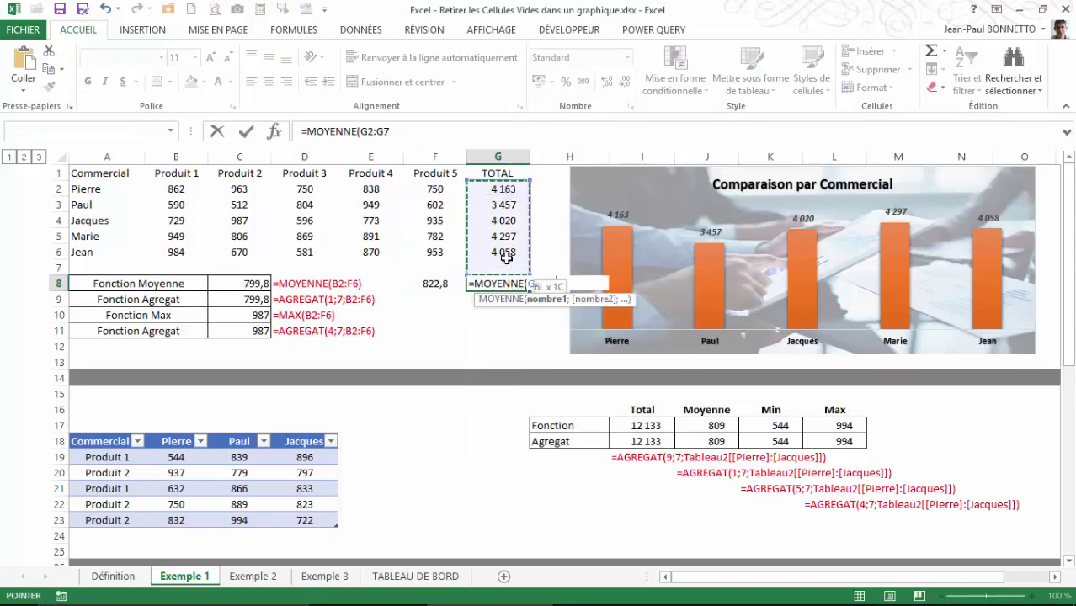
pyautogui.press('Return')
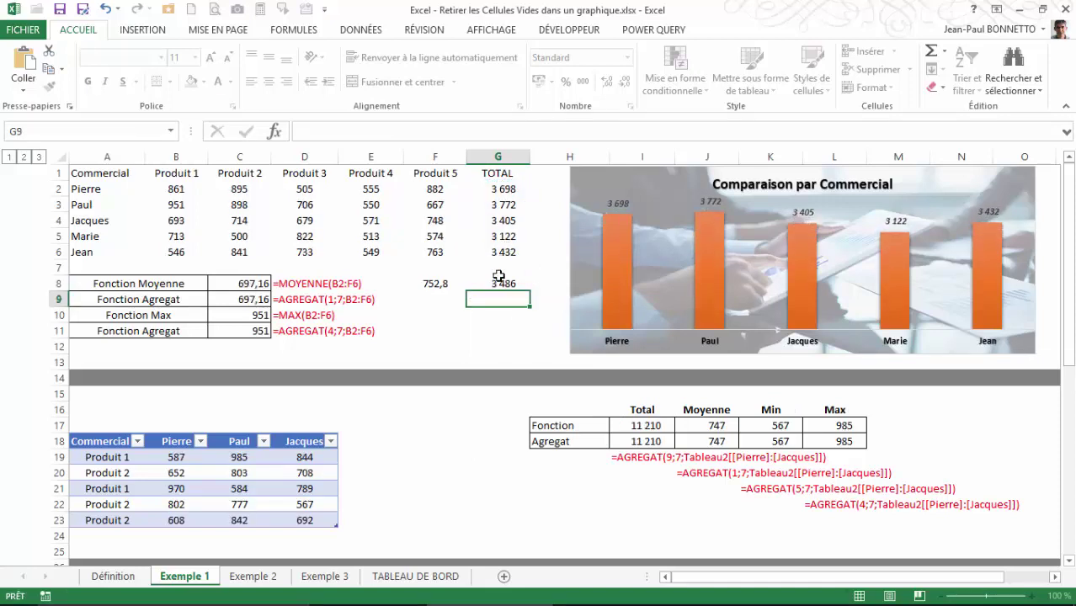
pyautogui.click(498, 276)
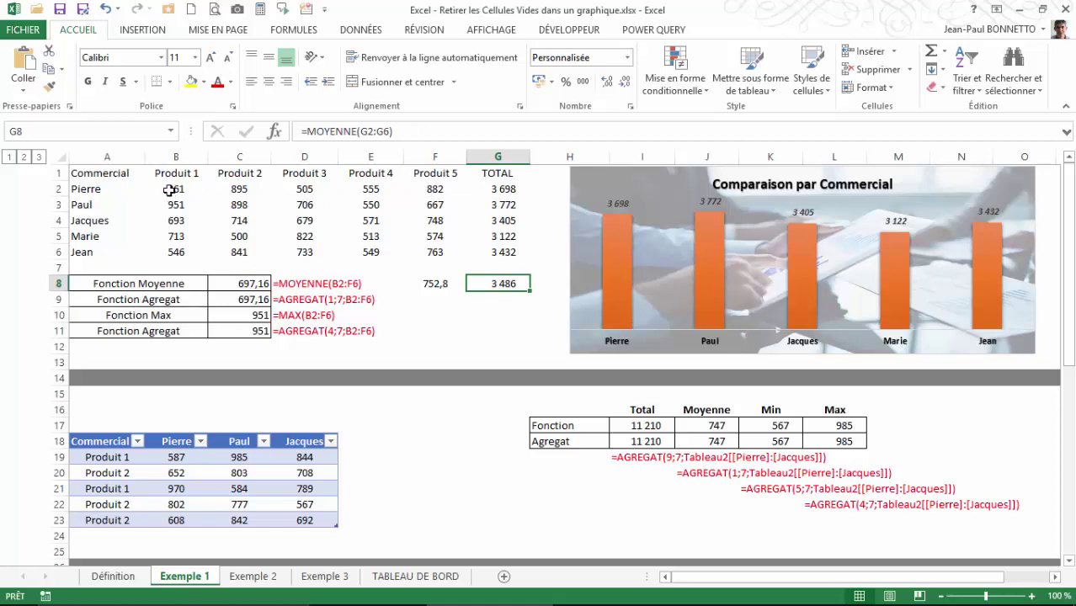
# - Compare the F8 and G8 averages, then delete G8's formula and clear F8
pyautogui.click(437, 284)
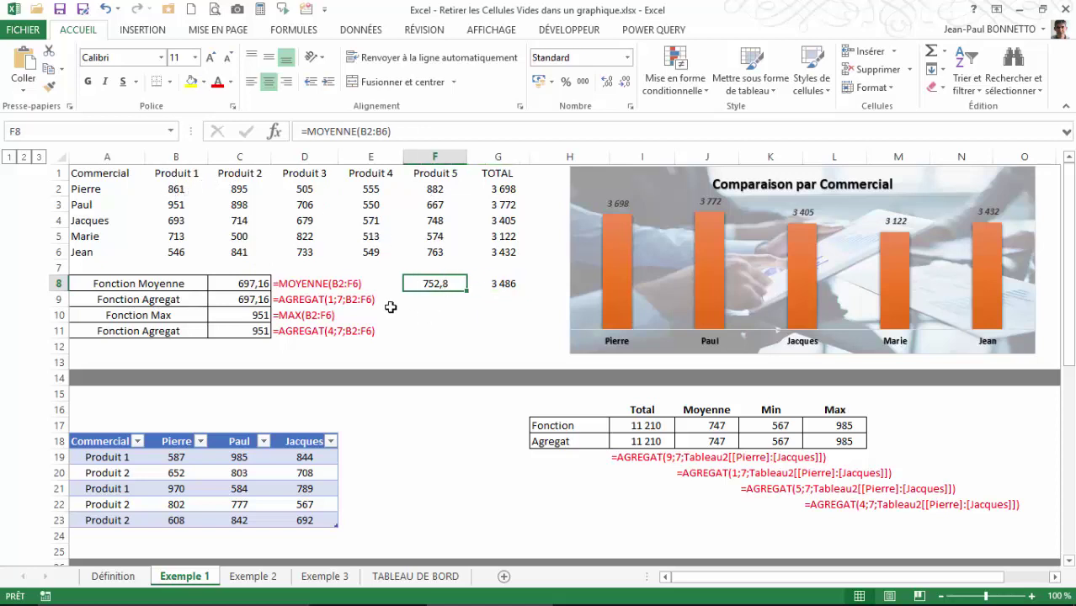
pyautogui.click(501, 284)
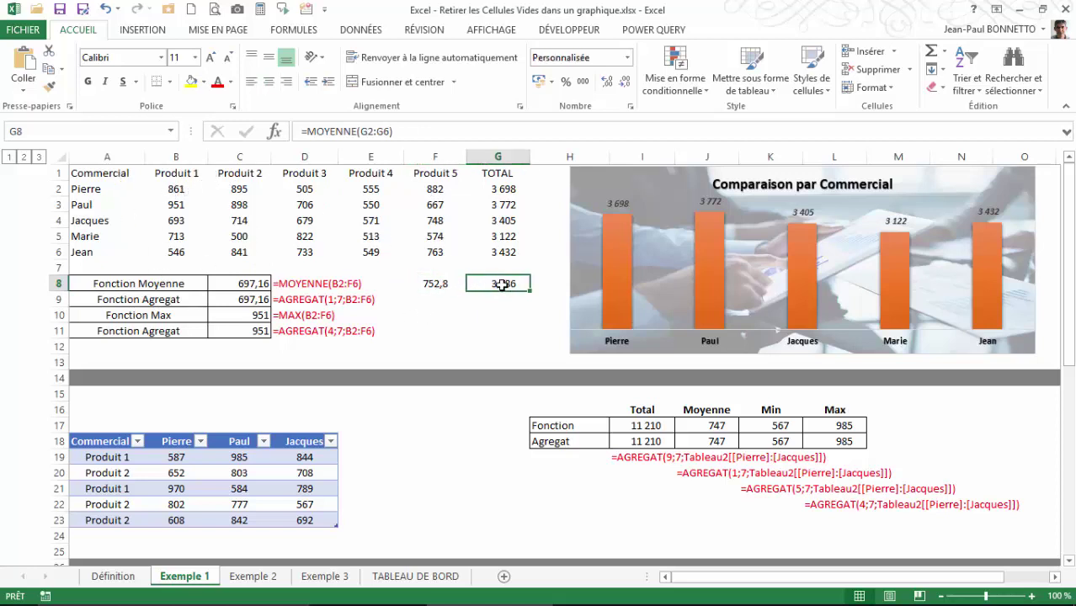
pyautogui.press('Delete')
pyautogui.click(436, 283)
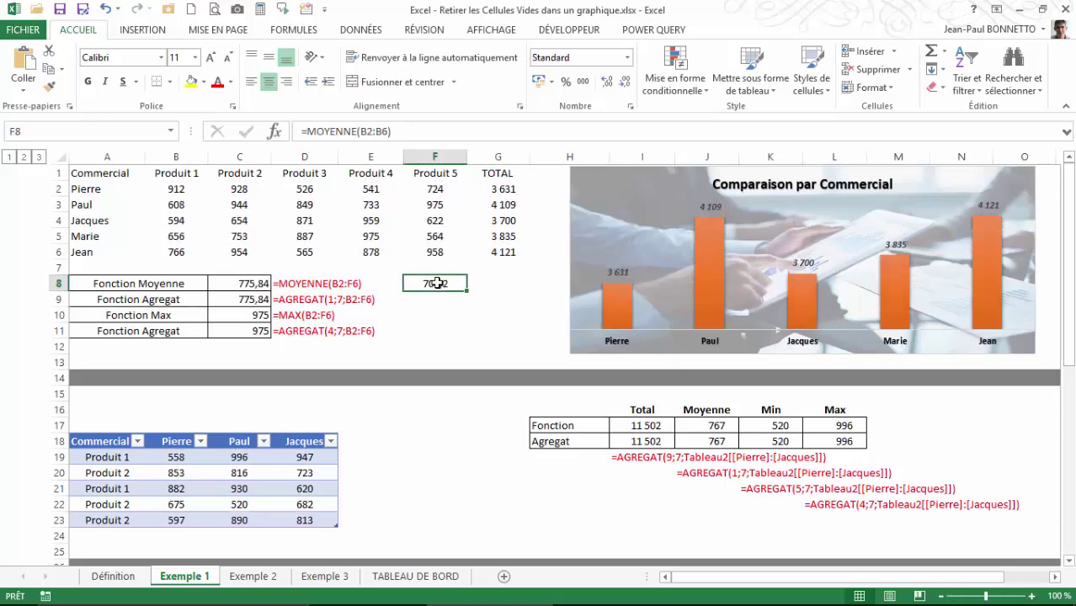
pyautogui.press('Delete')
# - Enter =MOYENNE(B2:F6) in F8, returning 773,32, and compare it with C8
pyautogui.write('=')
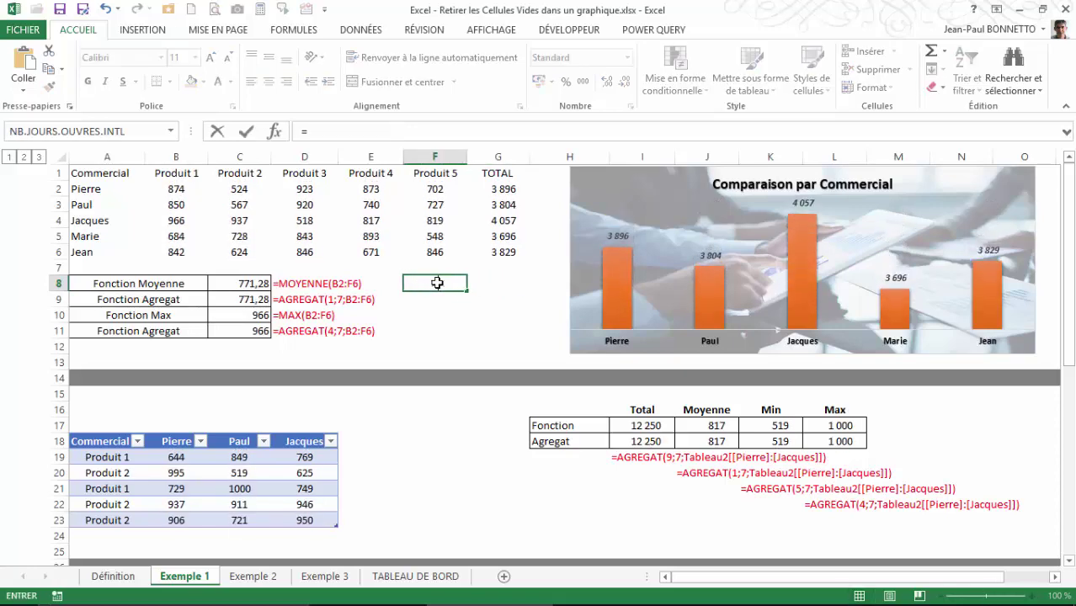
pyautogui.write('mo')
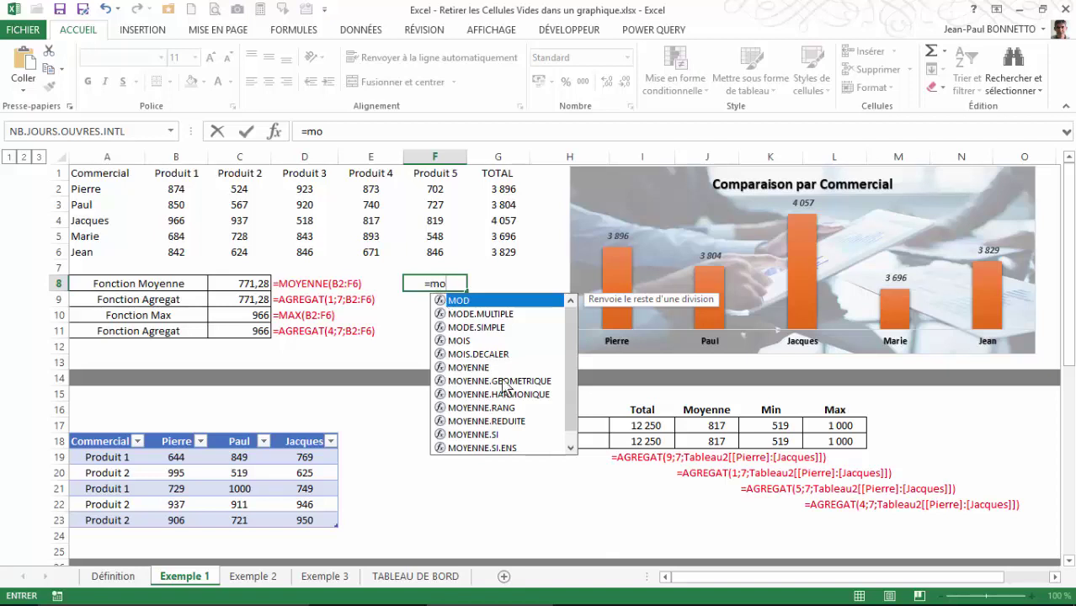
pyautogui.doubleClick(480, 370)
pyautogui.moveTo(176, 190); pyautogui.dragTo(421, 259)
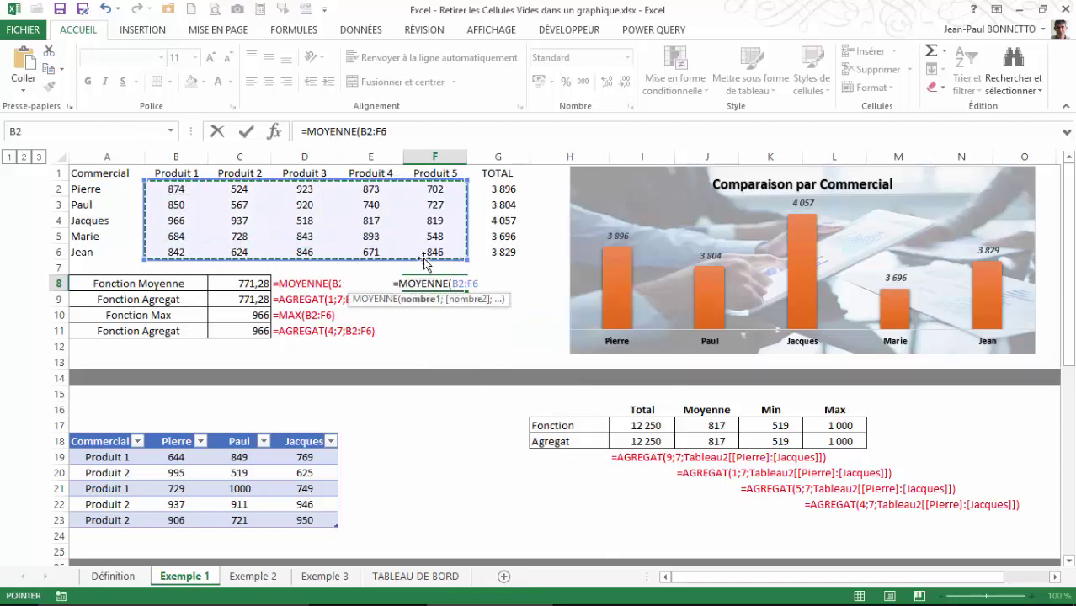
pyautogui.write(')')
pyautogui.press('Return')
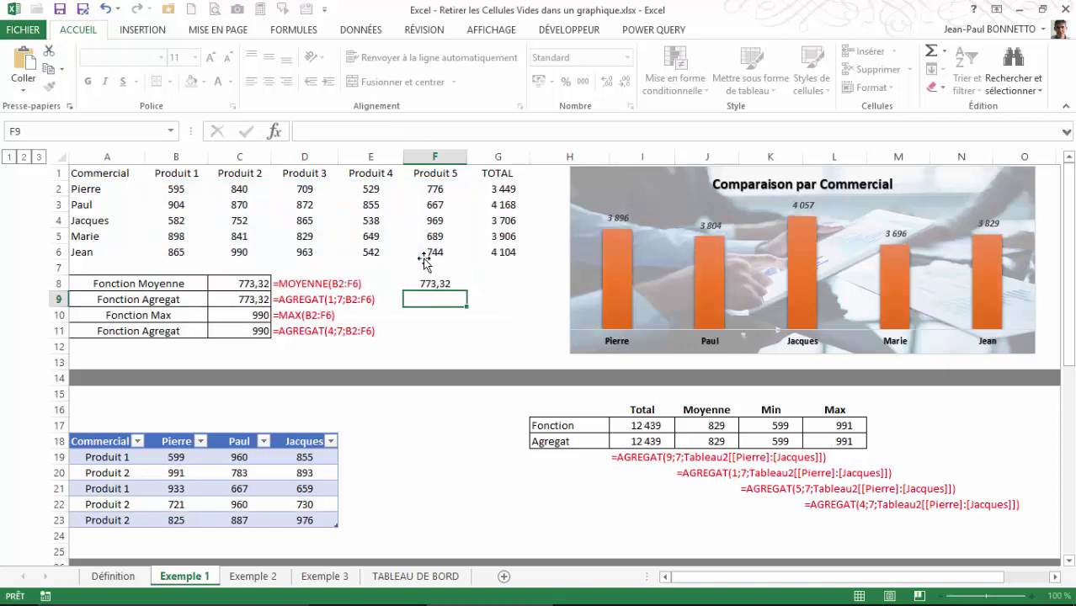
pyautogui.click(432, 284)
pyautogui.click(251, 283)
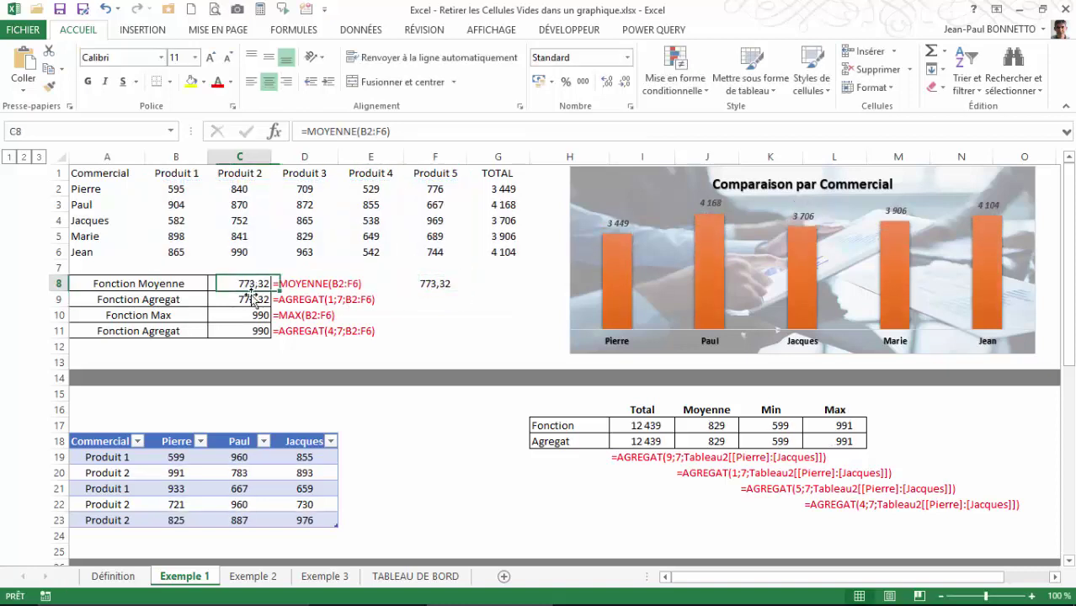
pyautogui.click(430, 286)
# - Check the B2:F6 block statistics against F8 and the Fonction Moyenne and Fonction Agregat rows
pyautogui.moveTo(151, 195); pyautogui.dragTo(434, 248)
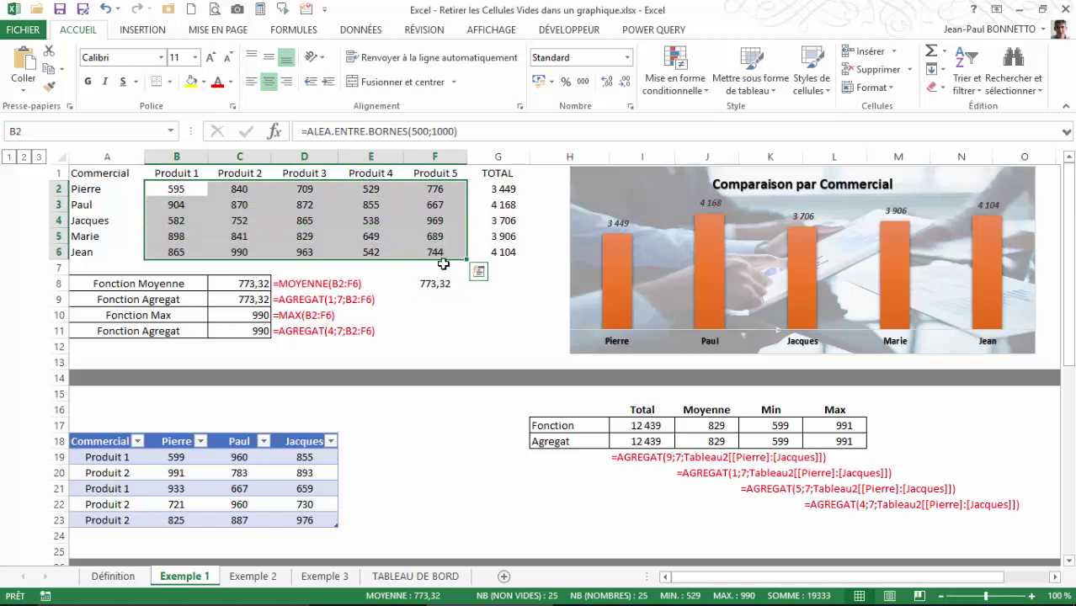
pyautogui.click(432, 300)
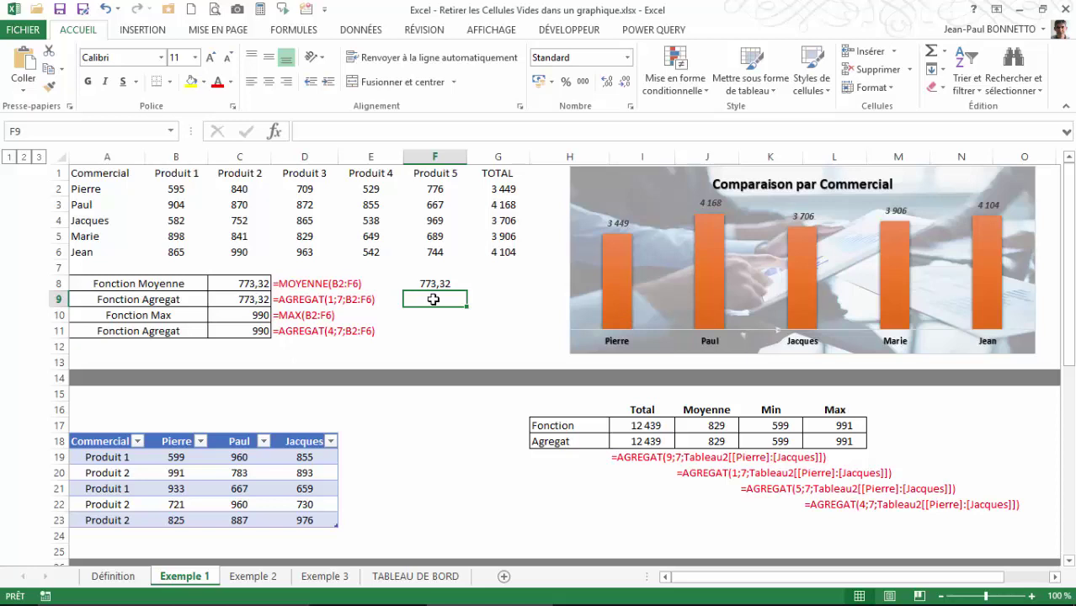
pyautogui.click(432, 284)
pyautogui.click(126, 297)
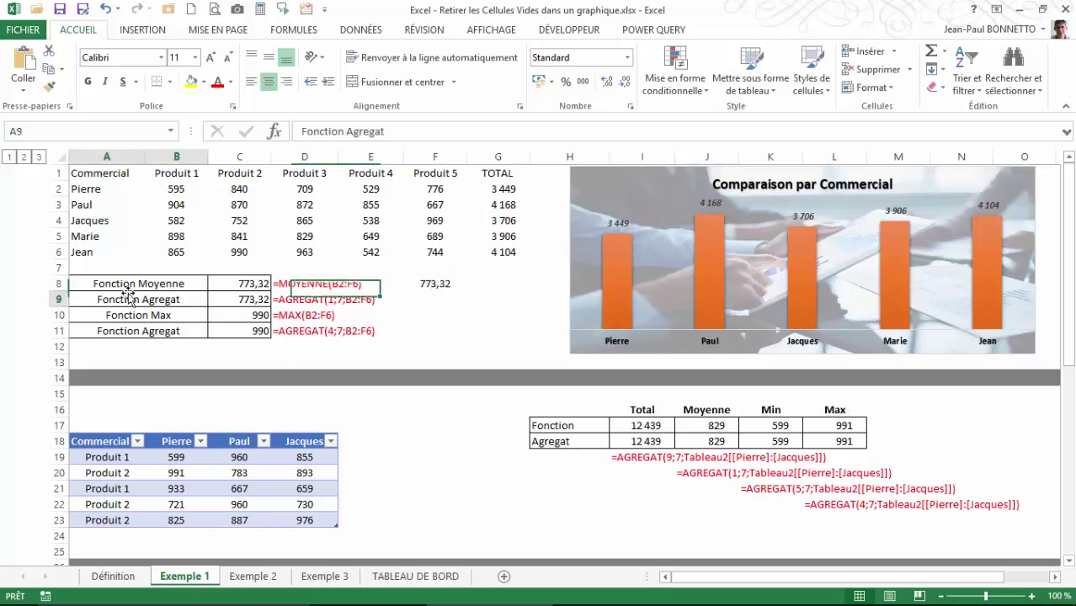
pyautogui.click(151, 281)
pyautogui.click(409, 284)
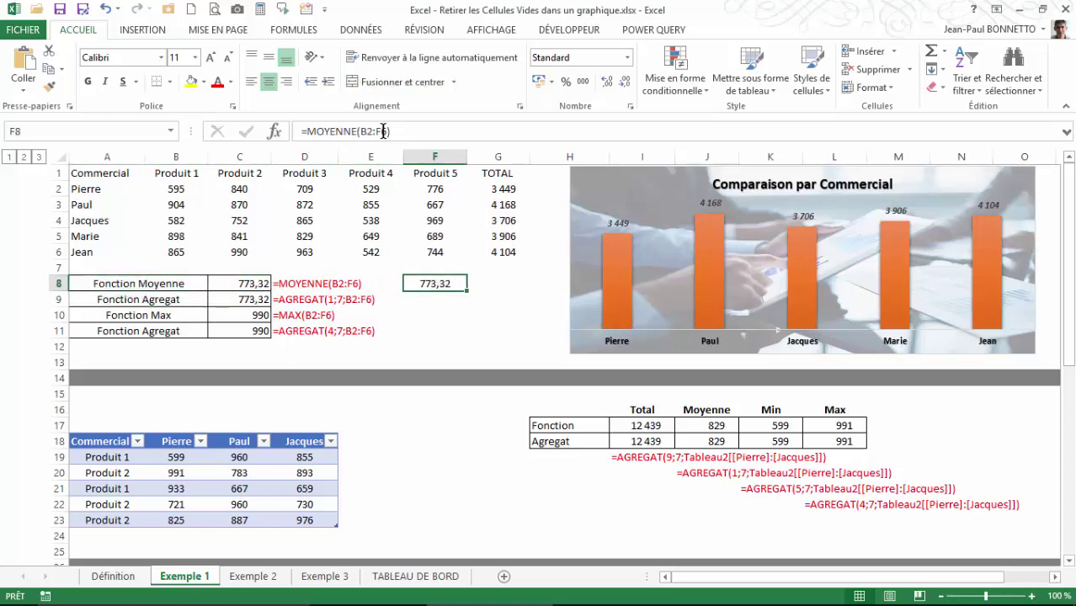
pyautogui.click(168, 296)
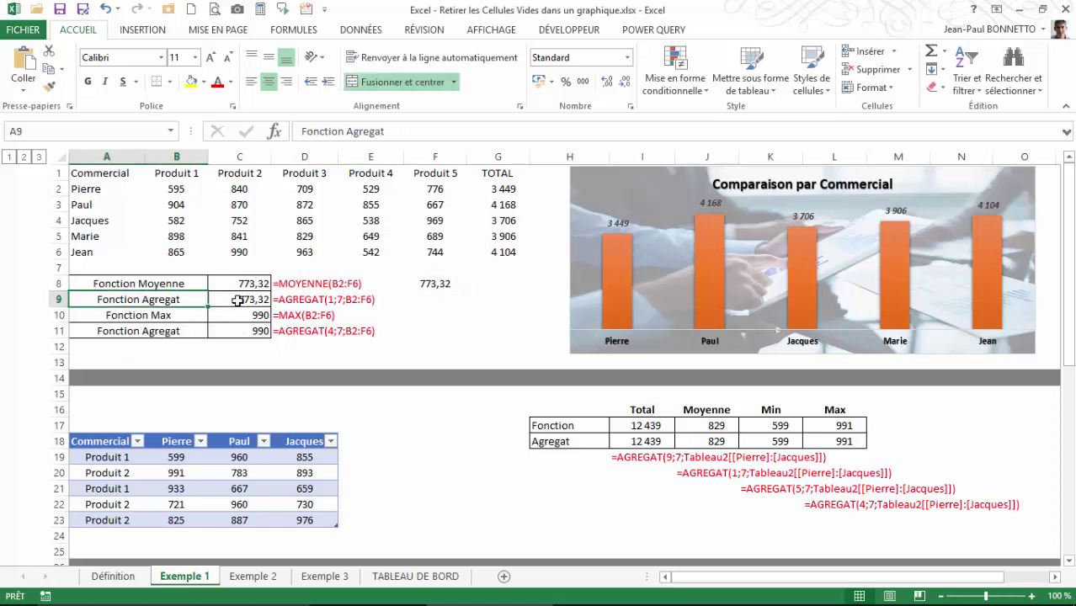
pyautogui.click(431, 298)
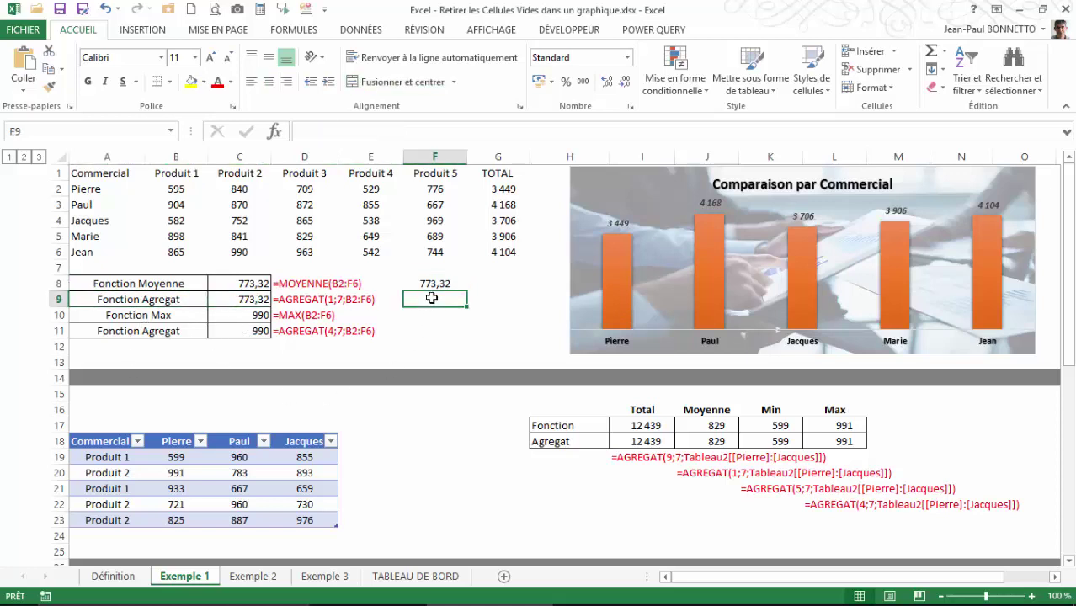
# - Enter =AGREGAT(1;7;B2:F6) in F9, returning 711,28
pyautogui.write('=agr')
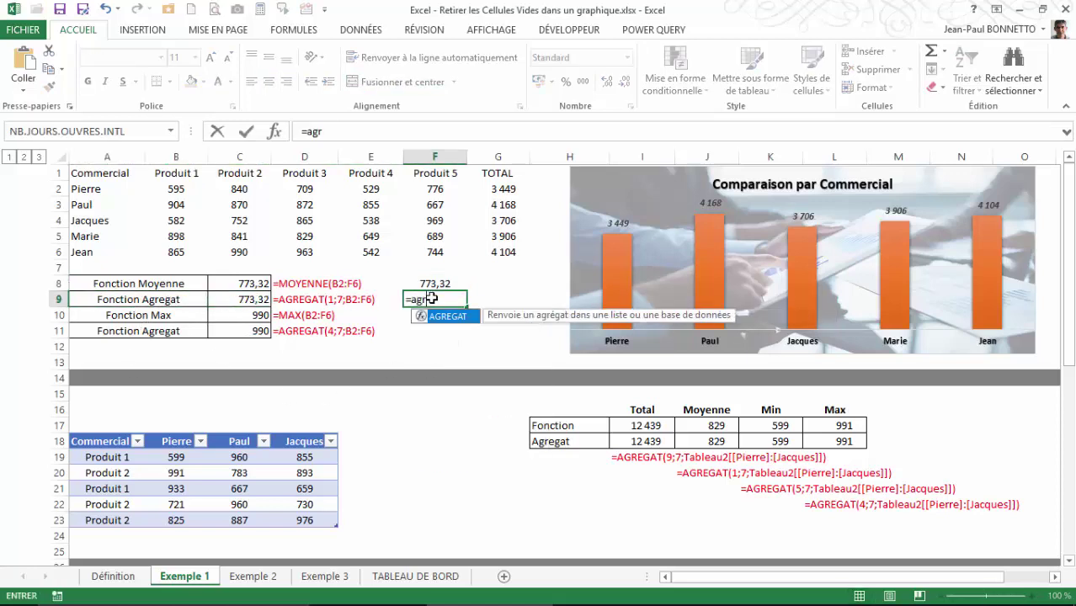
pyautogui.doubleClick(434, 318)
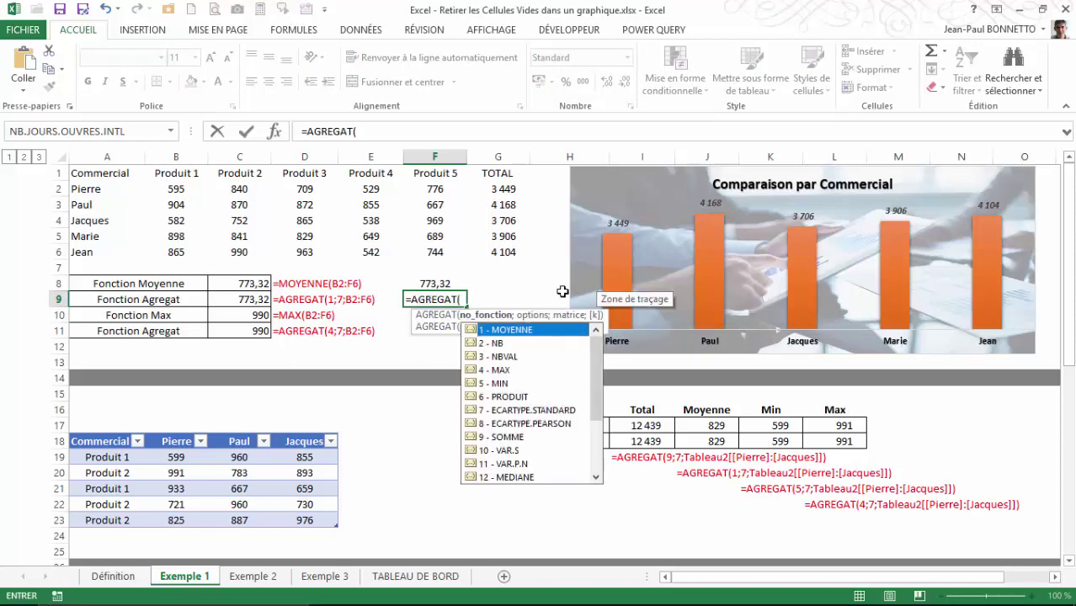
pyautogui.write('1')
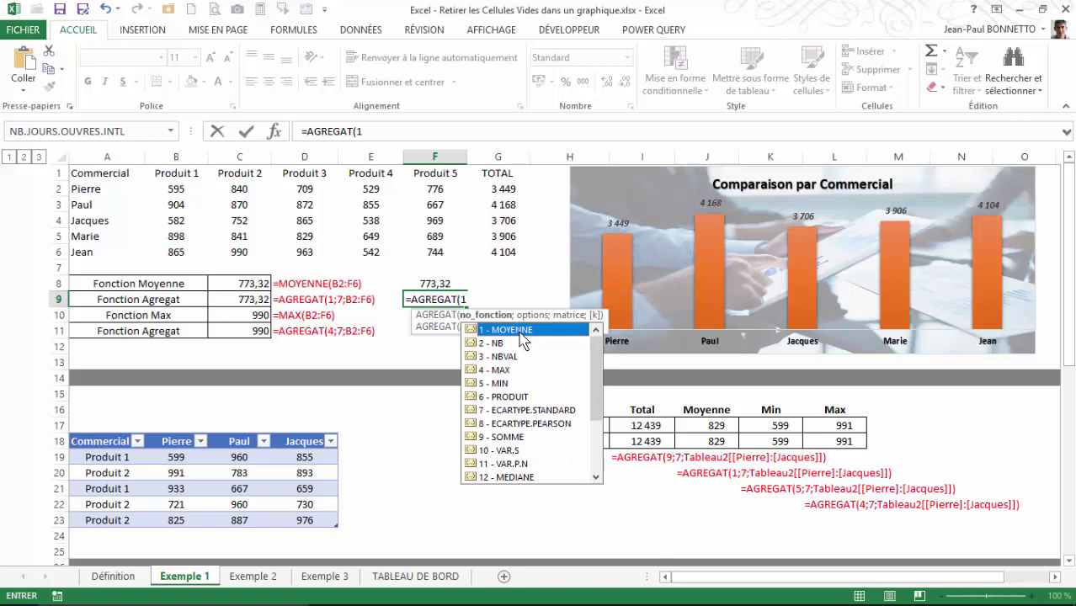
pyautogui.write(';')
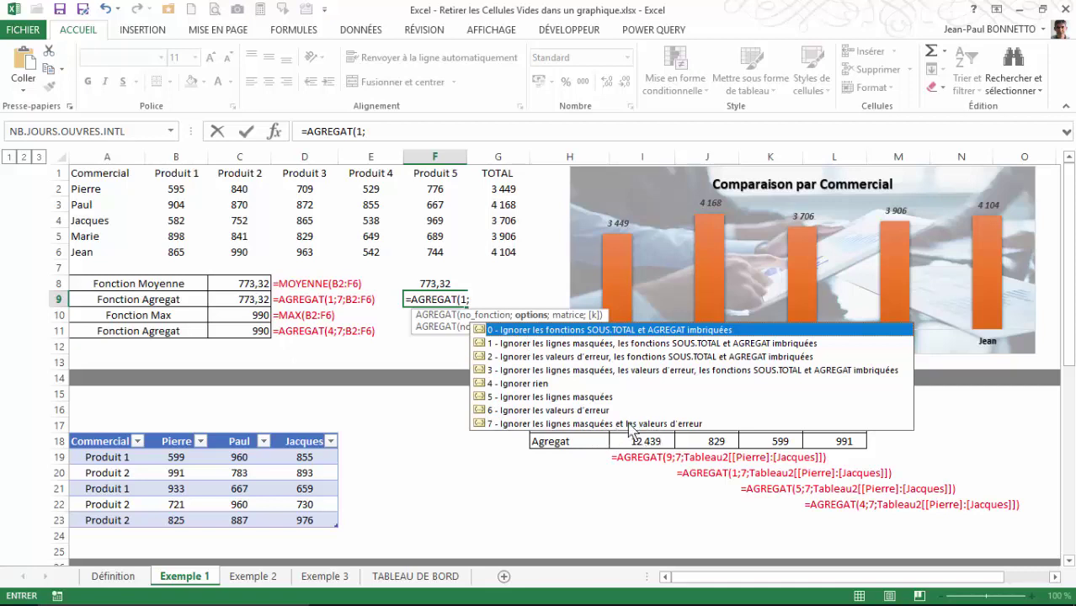
pyautogui.doubleClick(545, 423)
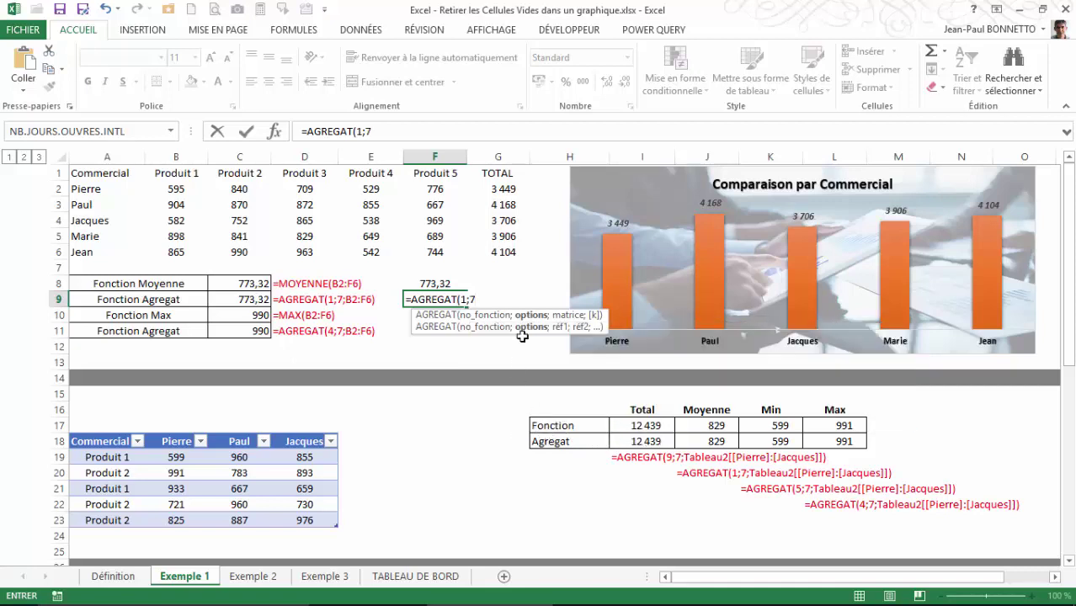
pyautogui.write(';')
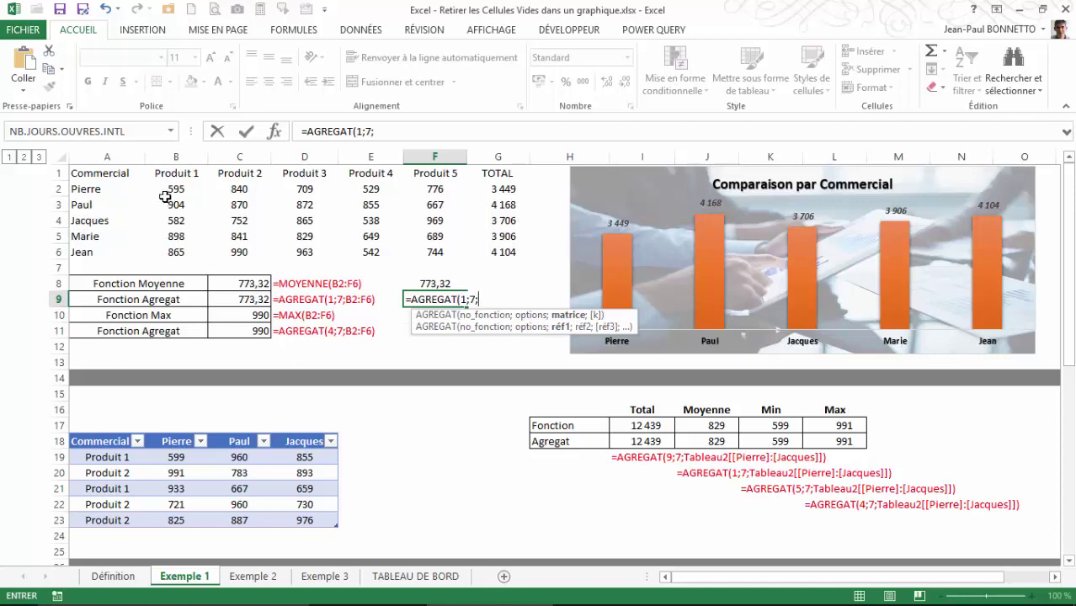
pyautogui.moveTo(165, 196); pyautogui.dragTo(425, 251)
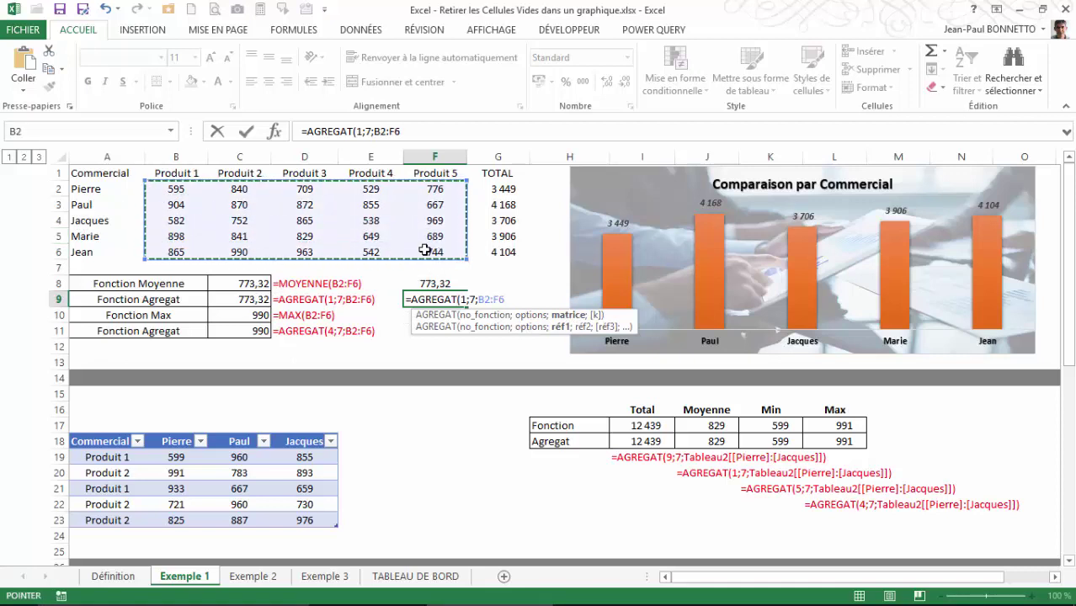
pyautogui.write(')')
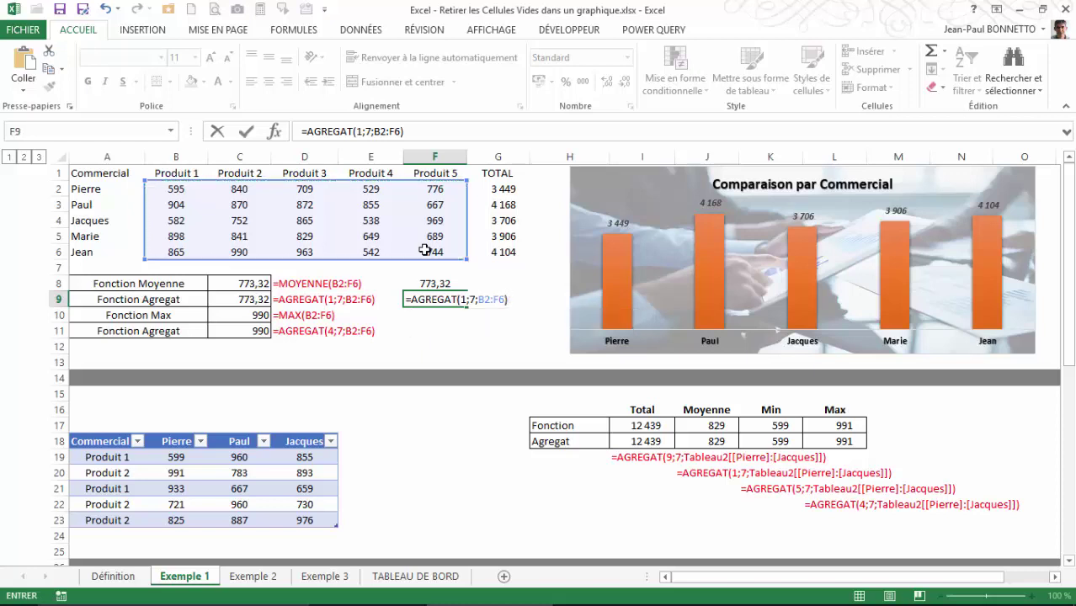
pyautogui.press('Return')
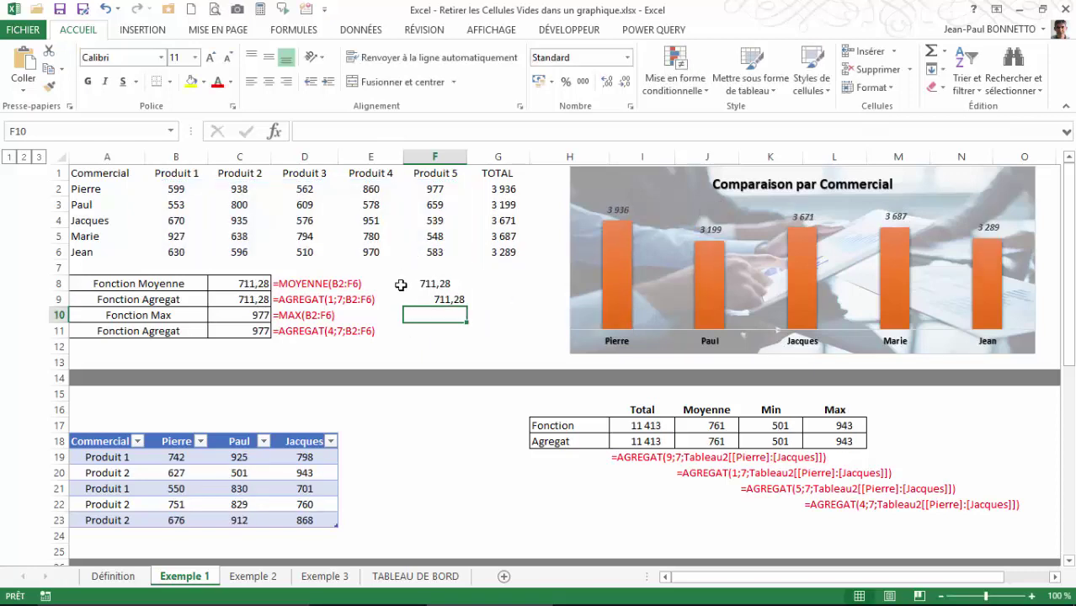
# - Center the F9 result and compare the MOYENNE and AGREGAT formulas in F8 and F9
pyautogui.click(439, 302)
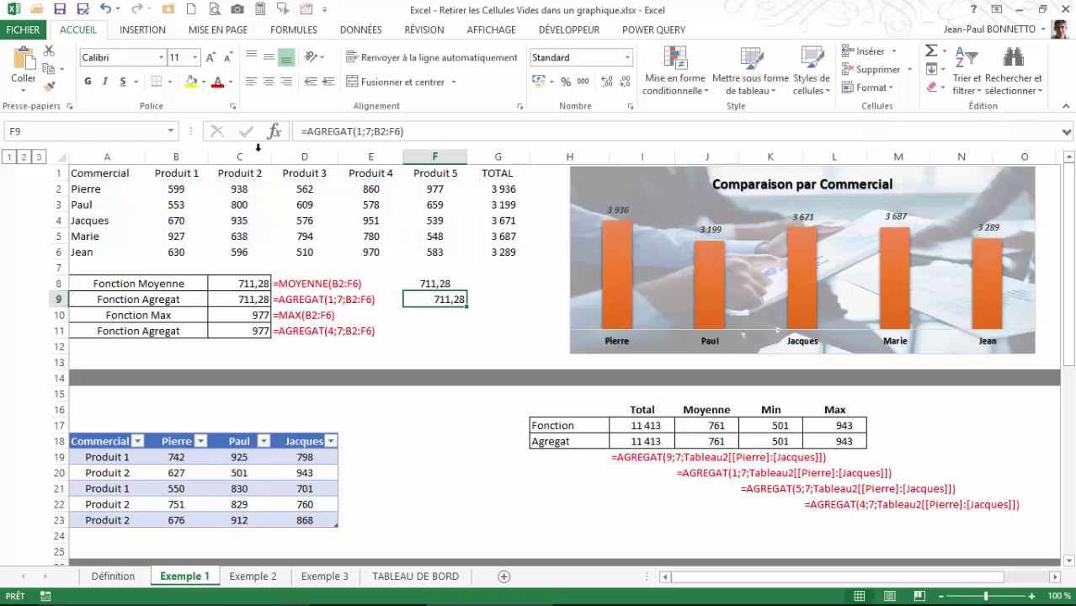
pyautogui.click(269, 82)
pyautogui.click(434, 285)
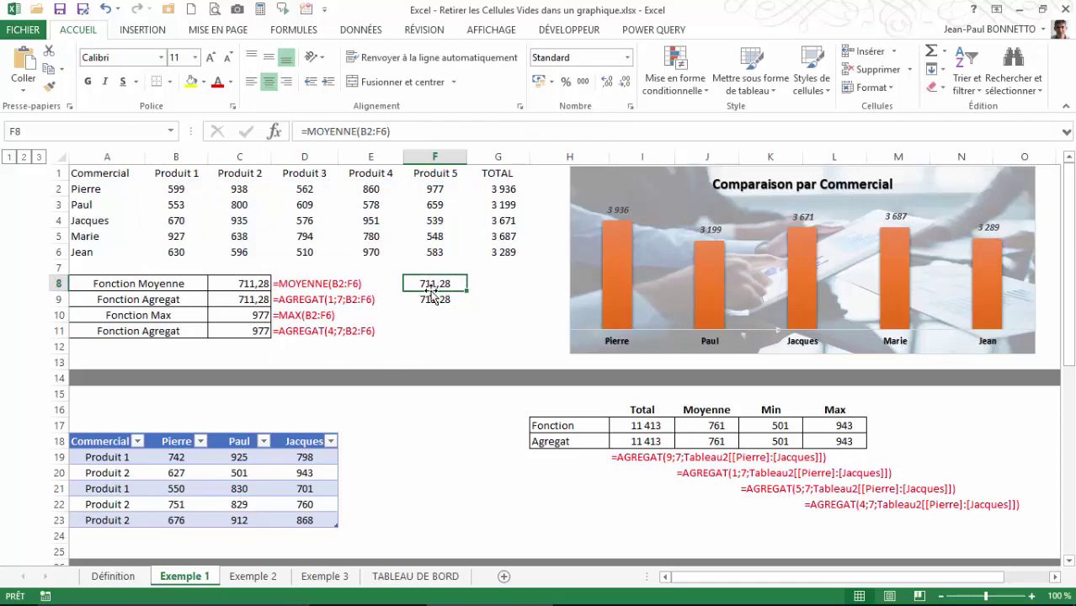
pyautogui.click(432, 299)
pyautogui.click(434, 285)
pyautogui.click(431, 300)
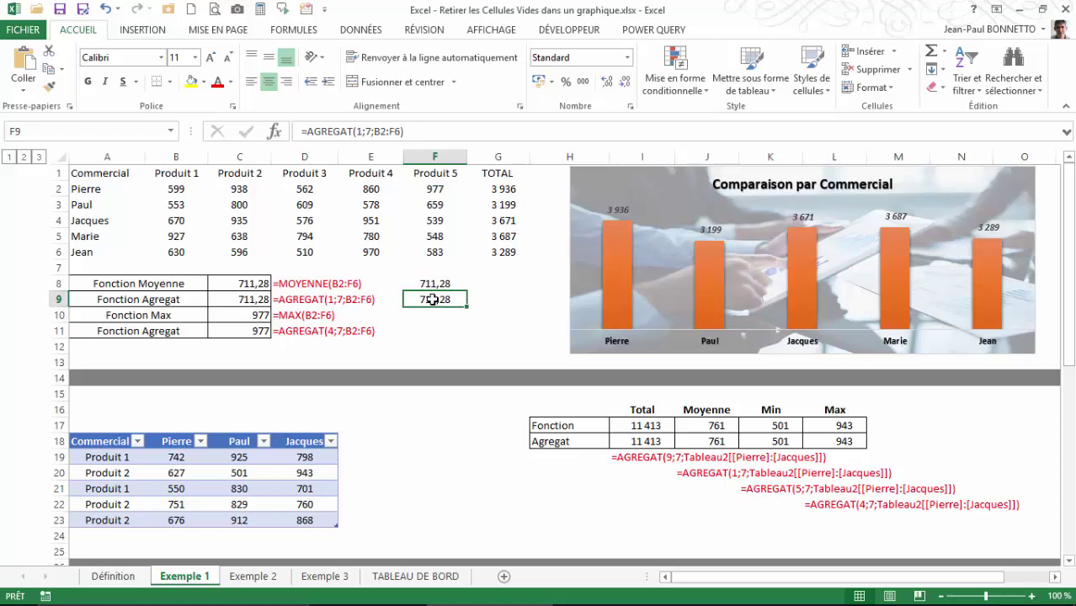
pyautogui.click(343, 221)
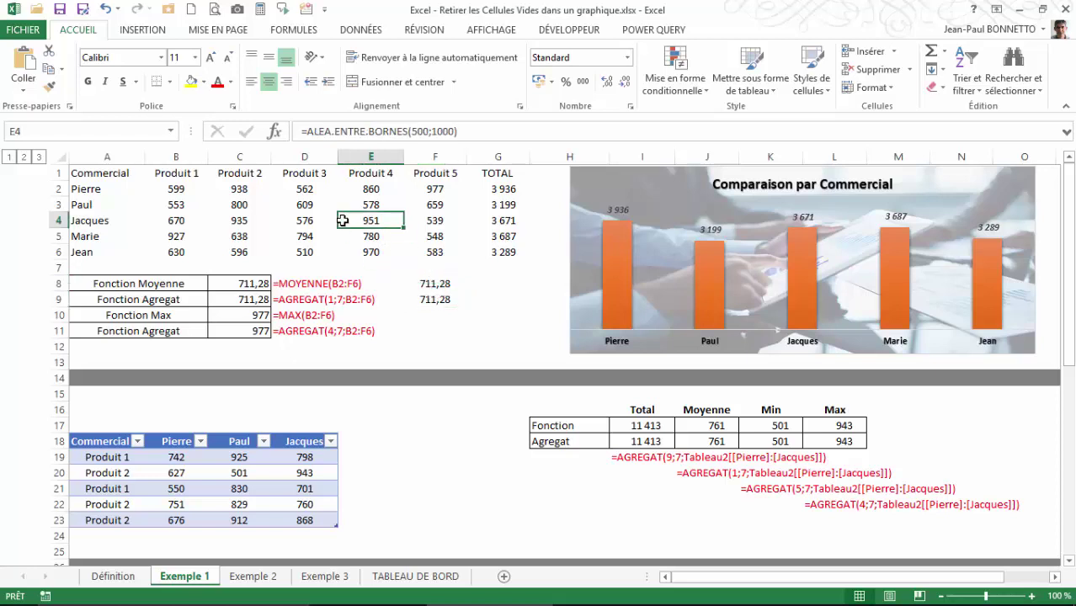
# - Hide Jacques's row 4 and compare MOYENNE (749,36) with AGREGAT (725,75)
pyautogui.click(58, 221)
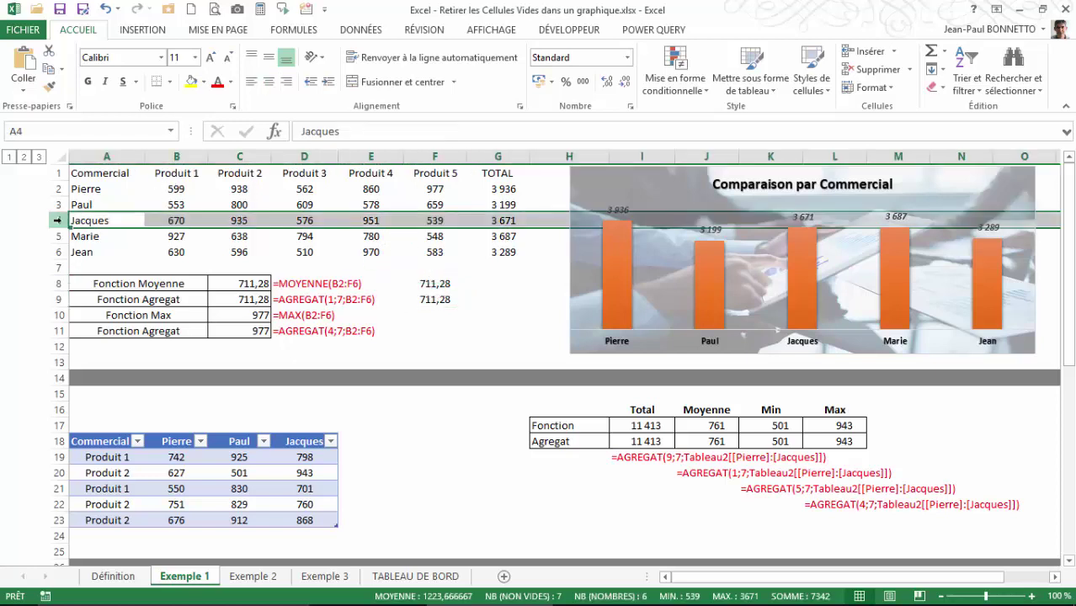
pyautogui.rightClick(61, 222)
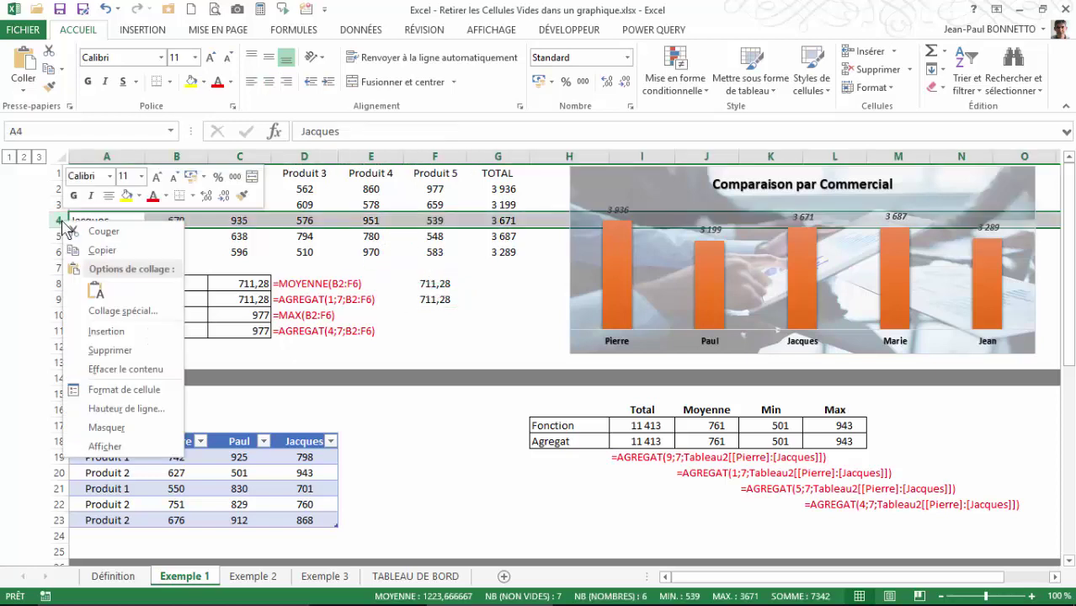
pyautogui.click(106, 428)
pyautogui.click(448, 310)
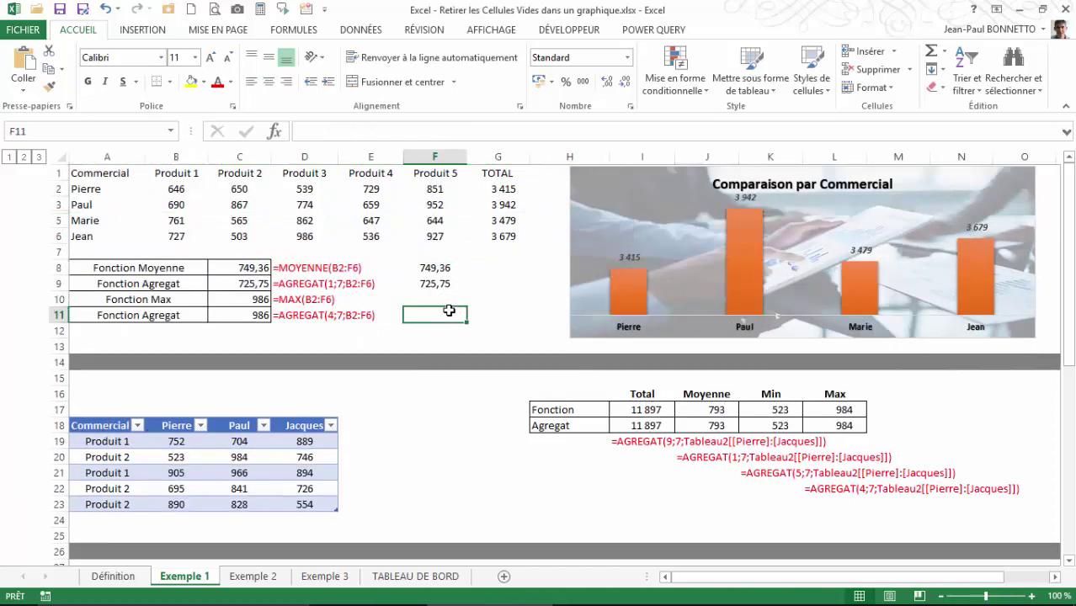
pyautogui.click(434, 268)
pyautogui.click(434, 283)
pyautogui.click(434, 267)
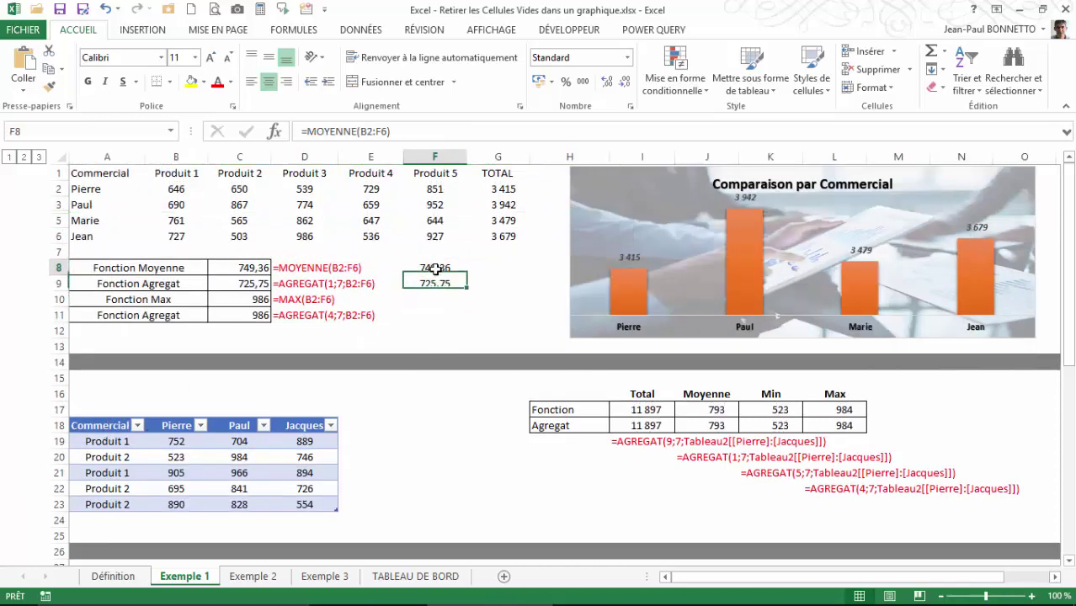
pyautogui.click(433, 286)
pyautogui.click(438, 267)
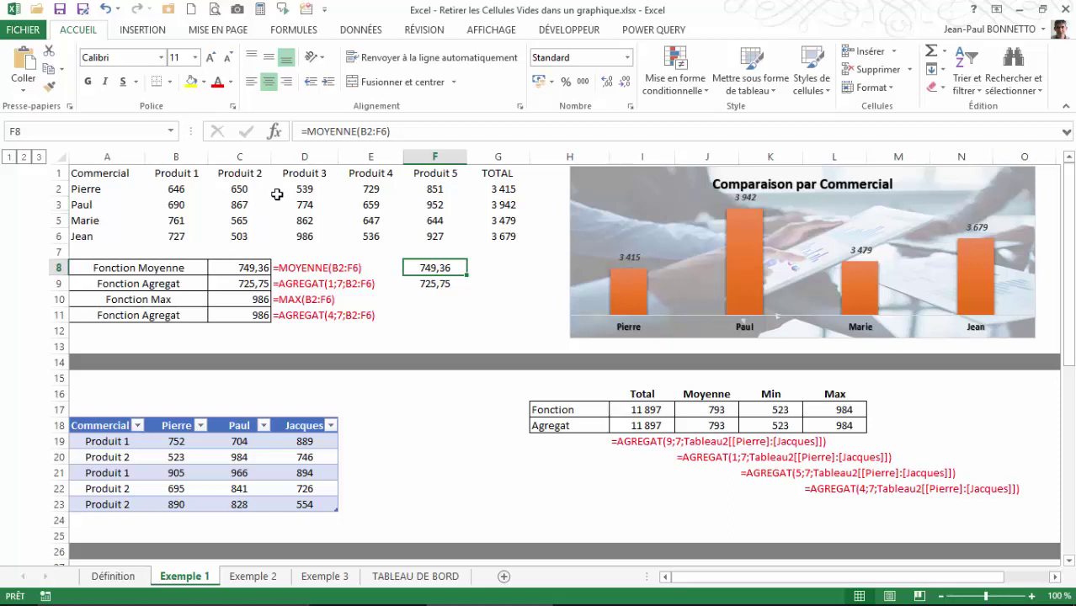
pyautogui.moveTo(171, 188); pyautogui.dragTo(425, 249)
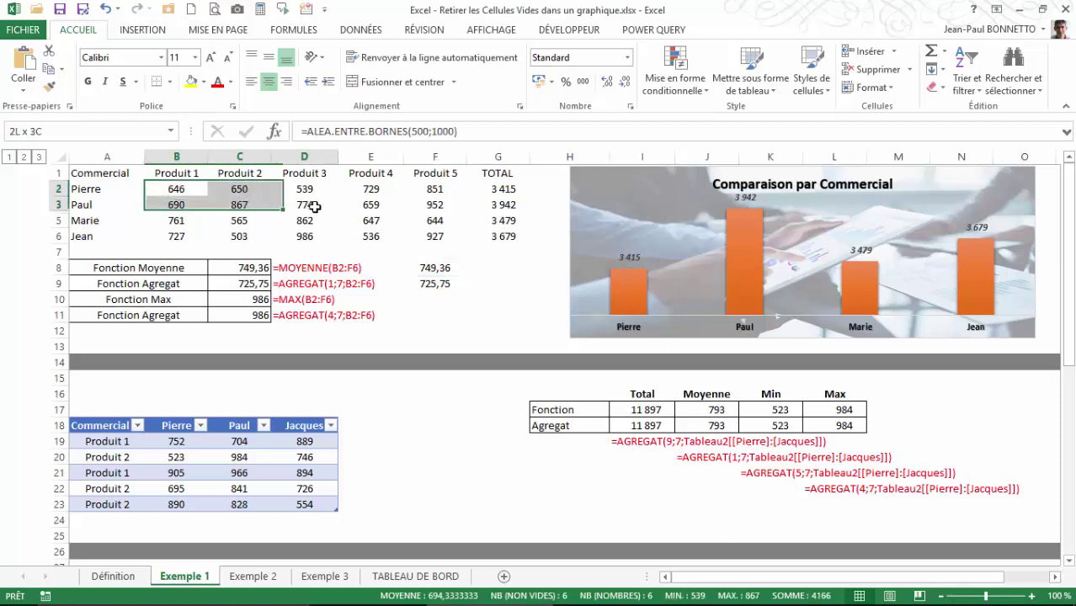
pyautogui.click(240, 268)
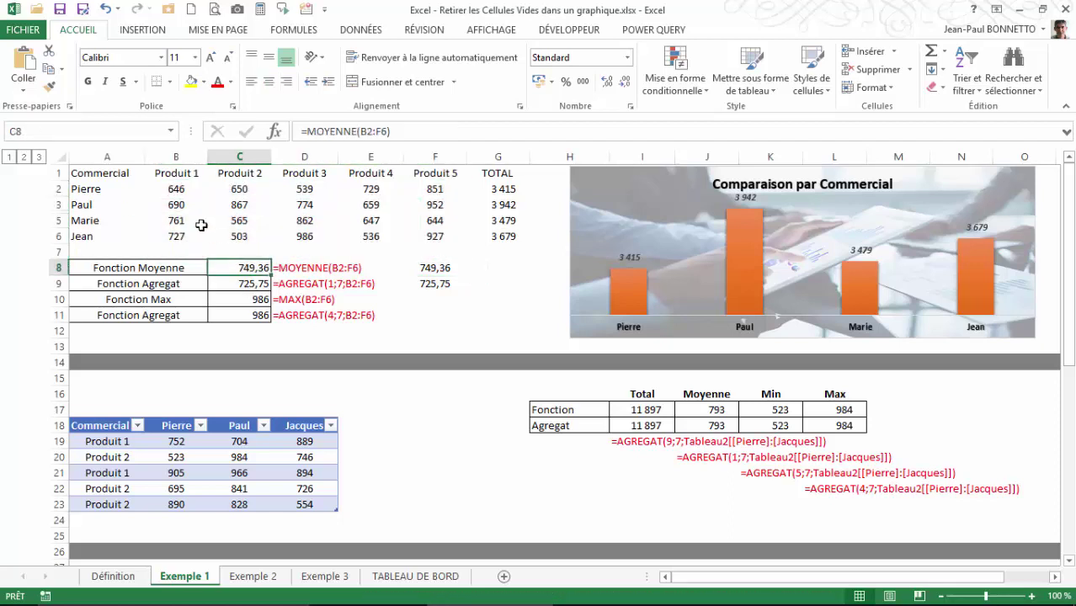
pyautogui.moveTo(168, 189)
pyautogui.mouseDown()
pyautogui.moveTo(431, 202)
pyautogui.moveTo(437, 237)
pyautogui.mouseUp()
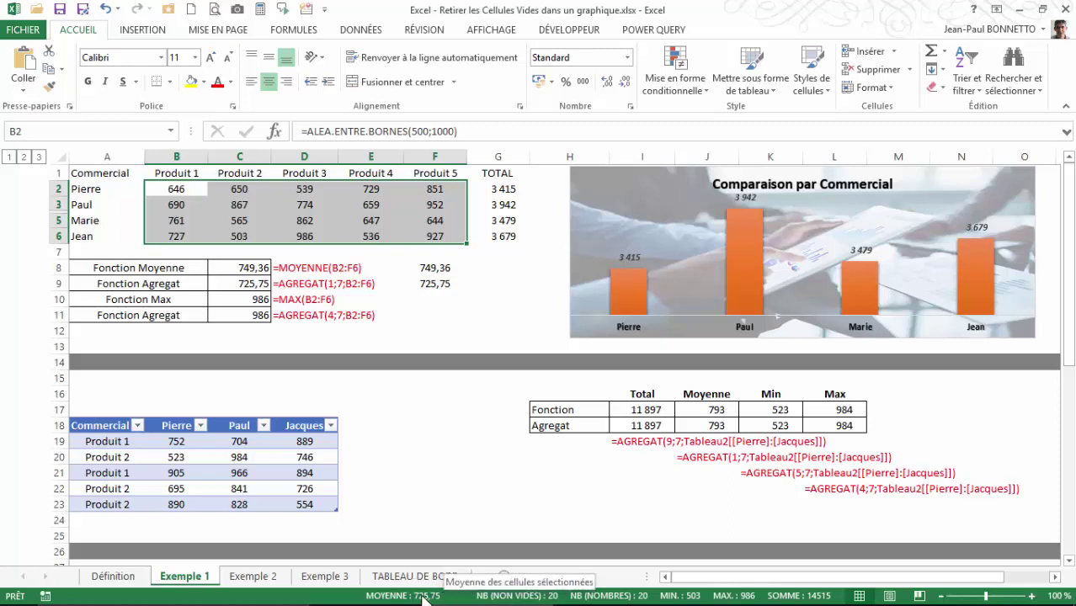
pyautogui.click(427, 283)
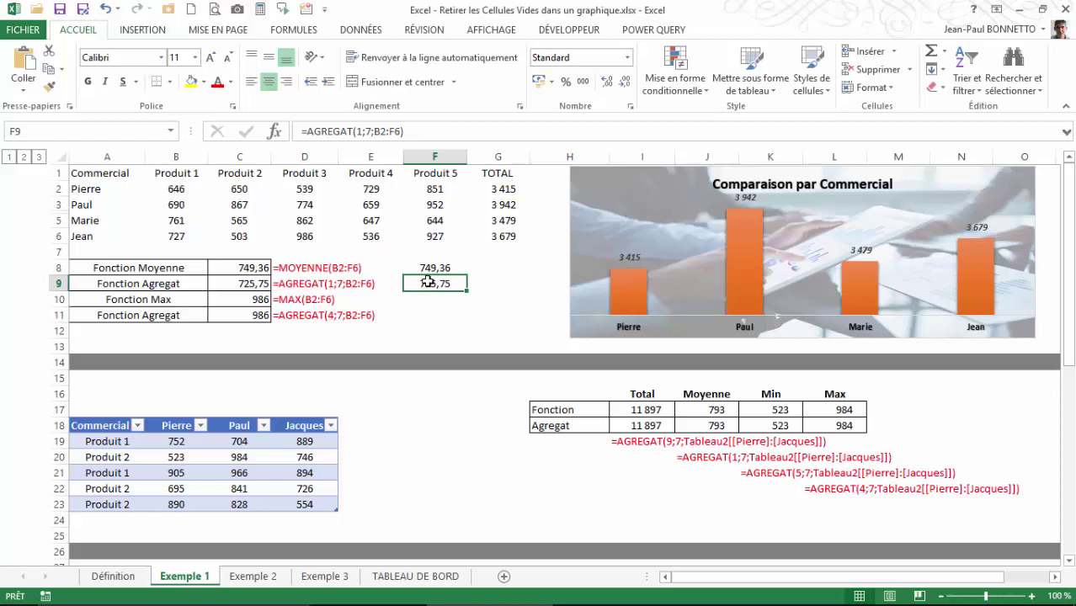
pyautogui.click(375, 131)
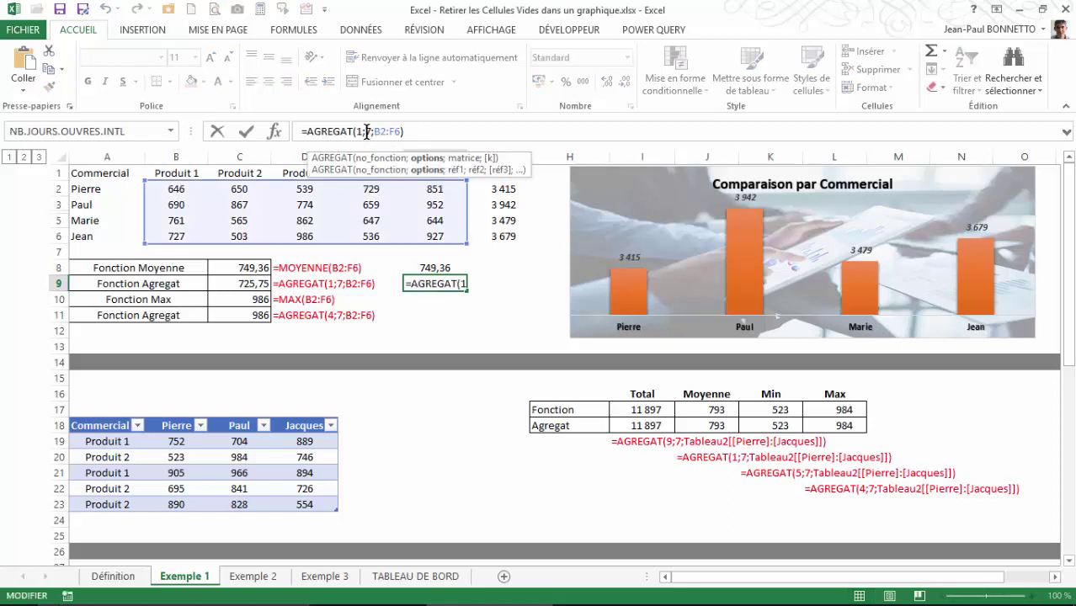
pyautogui.click(276, 132)
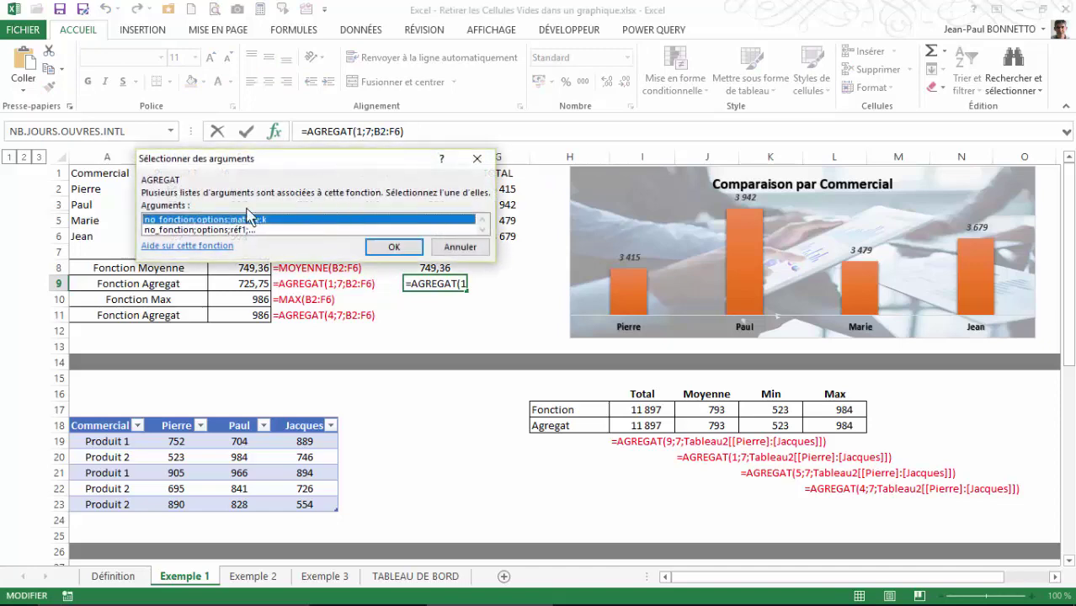
pyautogui.click(393, 247)
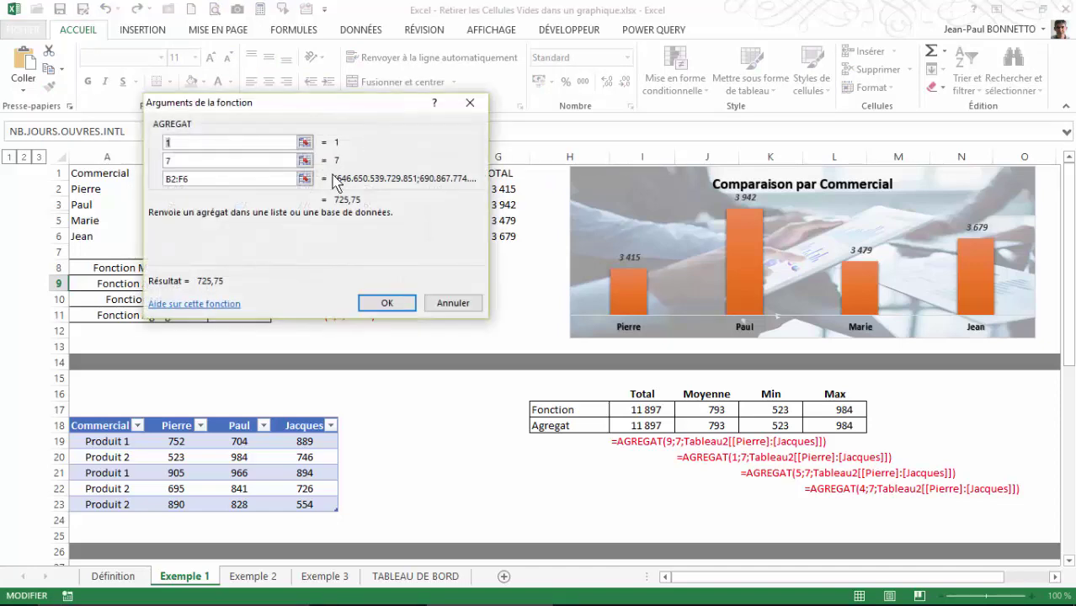
pyautogui.click(469, 102)
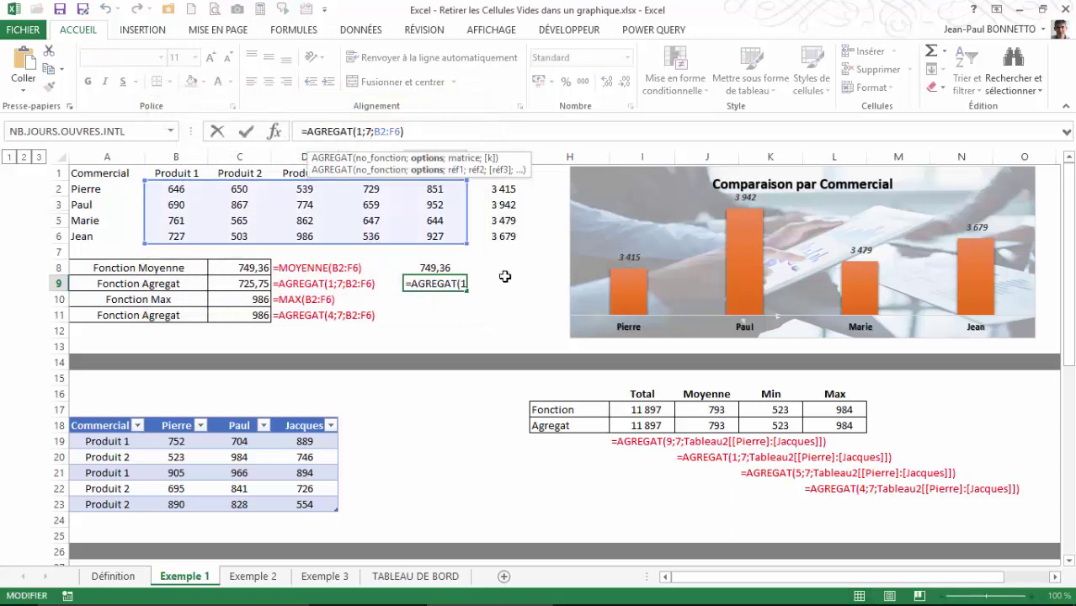
pyautogui.hotkey('ctrl', 'Return')
# - Replace Paul's Produit 3 value in D3 with =NA()
pyautogui.click(304, 205)
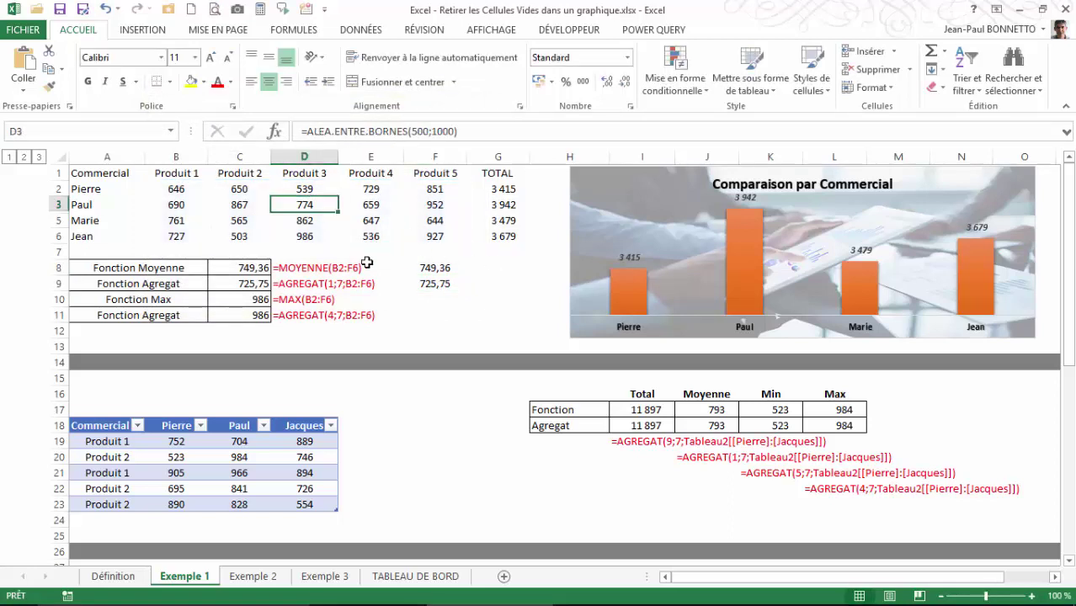
pyautogui.press('F2')
pyautogui.hotkey('shift', 'Home')
pyautogui.write('=')
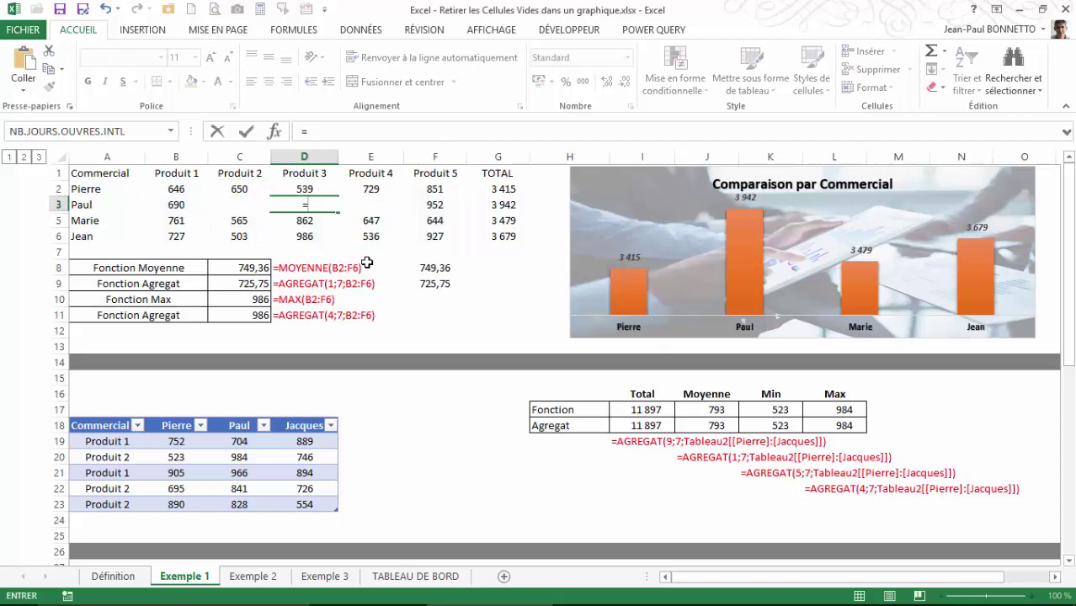
pyautogui.write('N')
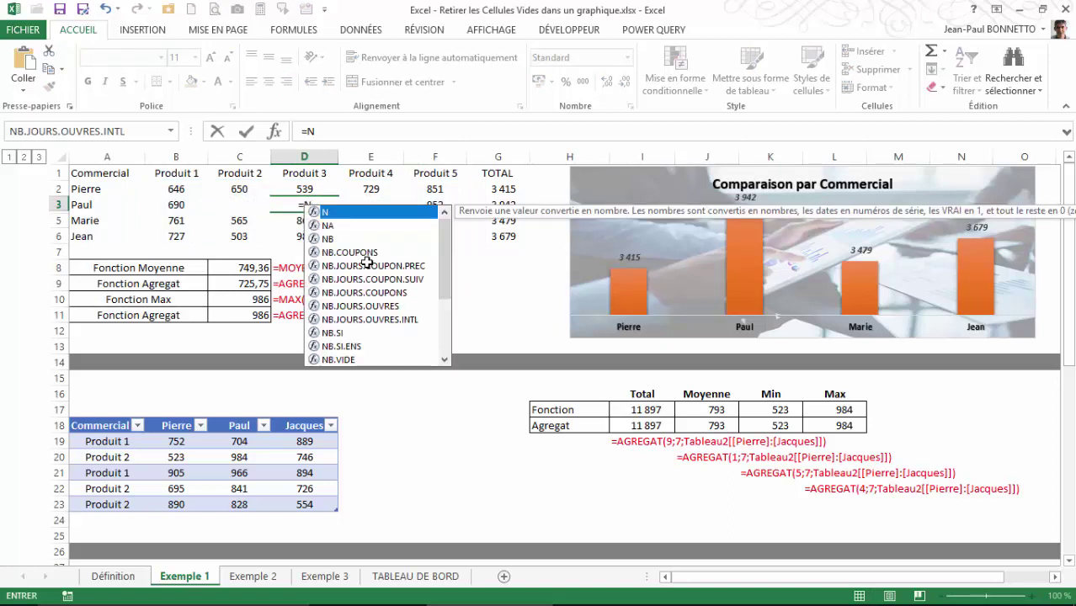
pyautogui.doubleClick(328, 225)
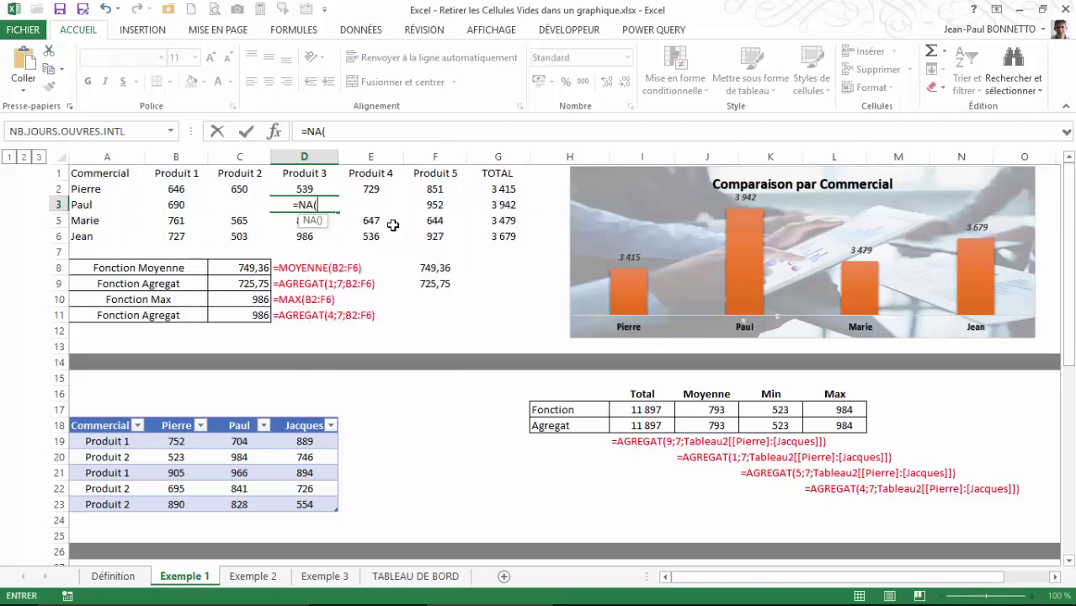
pyautogui.press('Return')
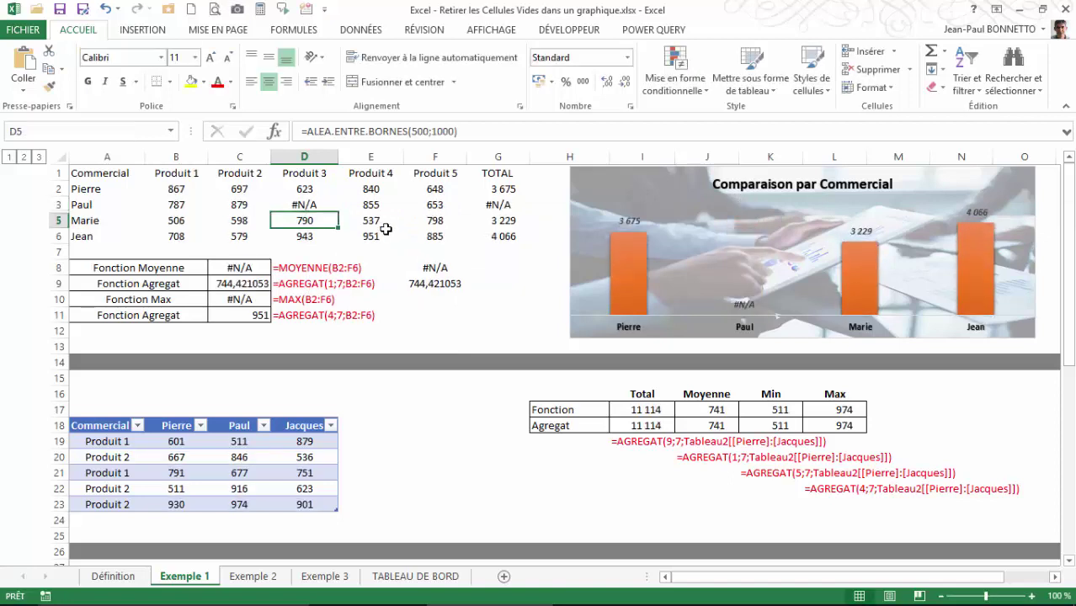
# - Compare results: MOYENNE in C8 shows #N/A while AGREGAT returns 744,421053
pyautogui.click(305, 208)
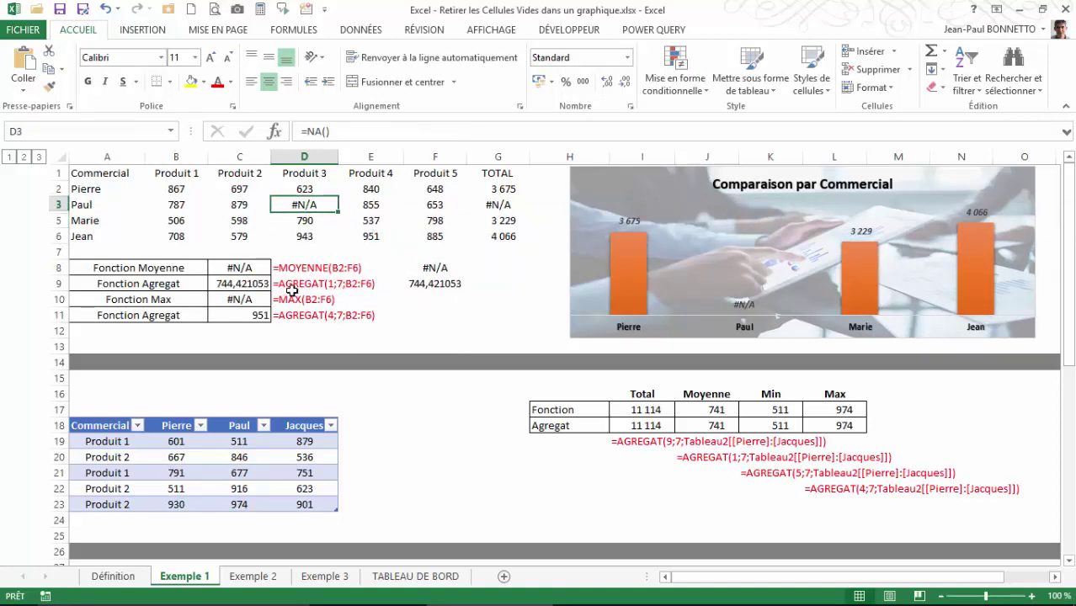
pyautogui.click(243, 208)
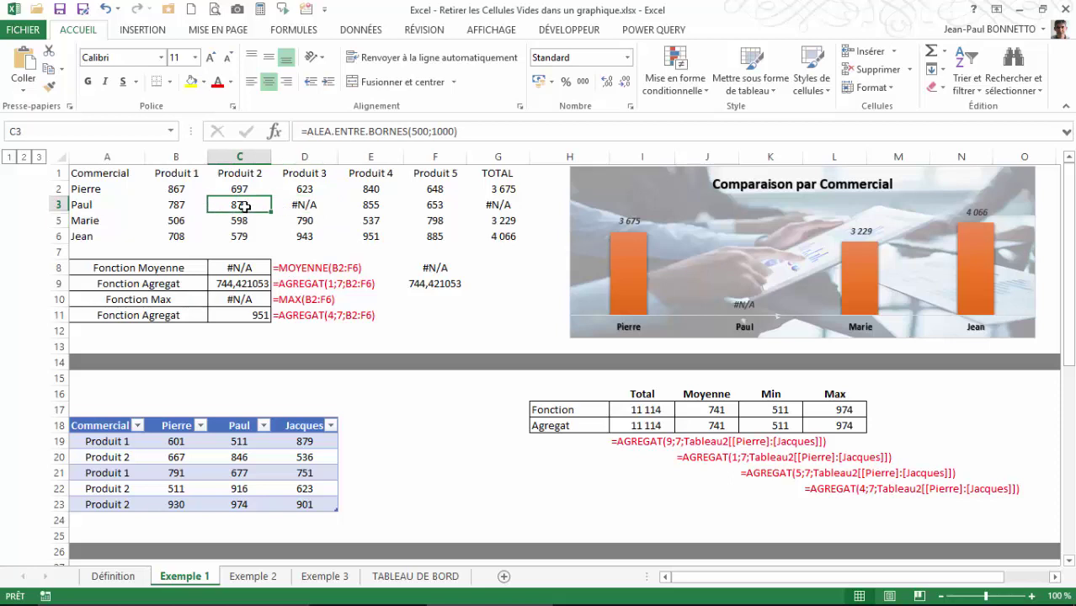
pyautogui.click(249, 268)
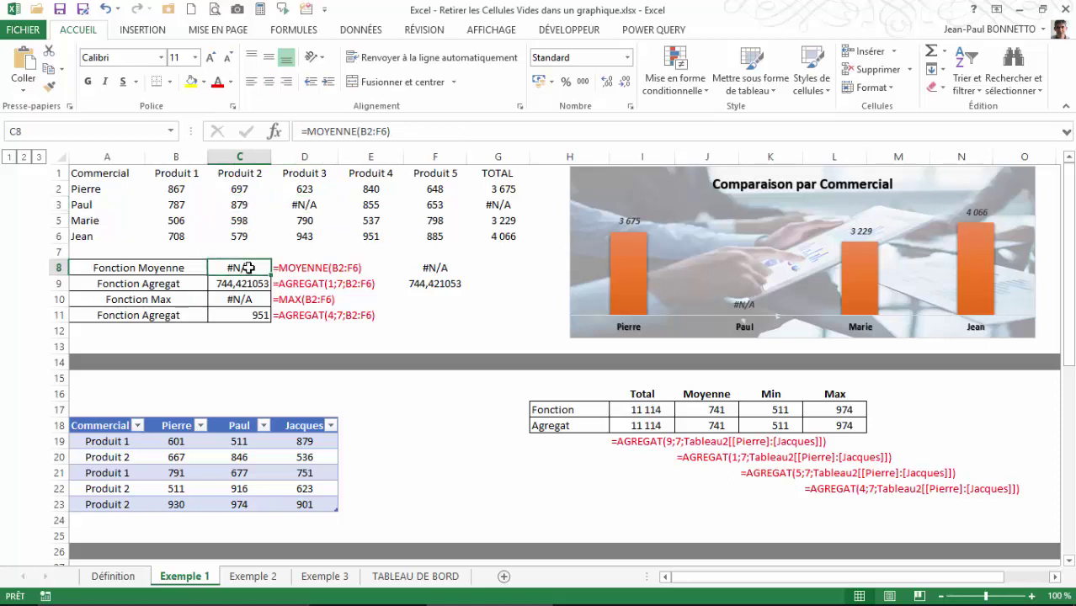
pyautogui.click(240, 284)
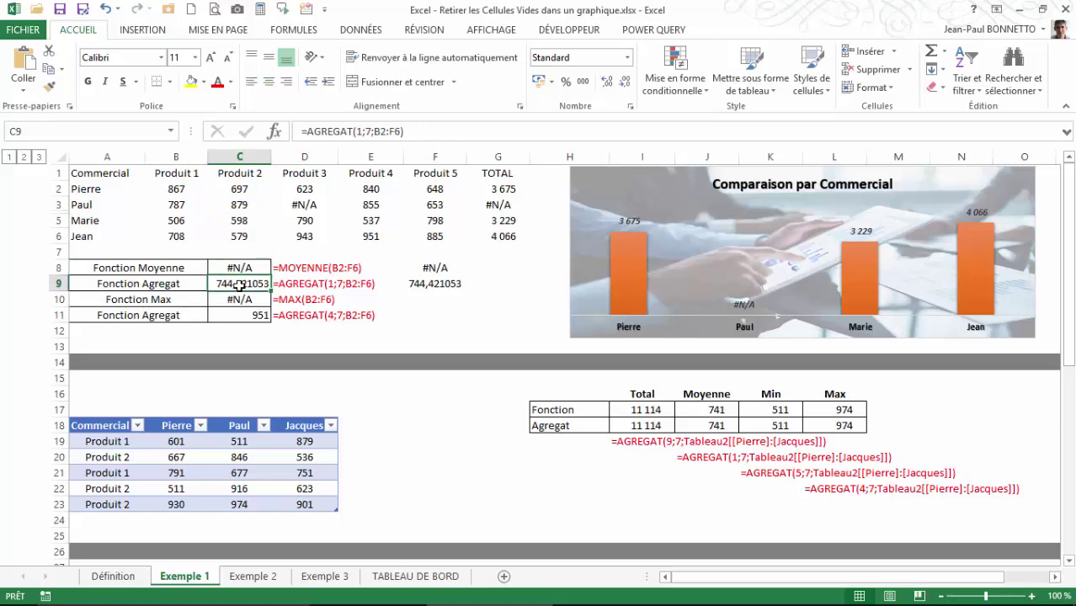
pyautogui.click(431, 285)
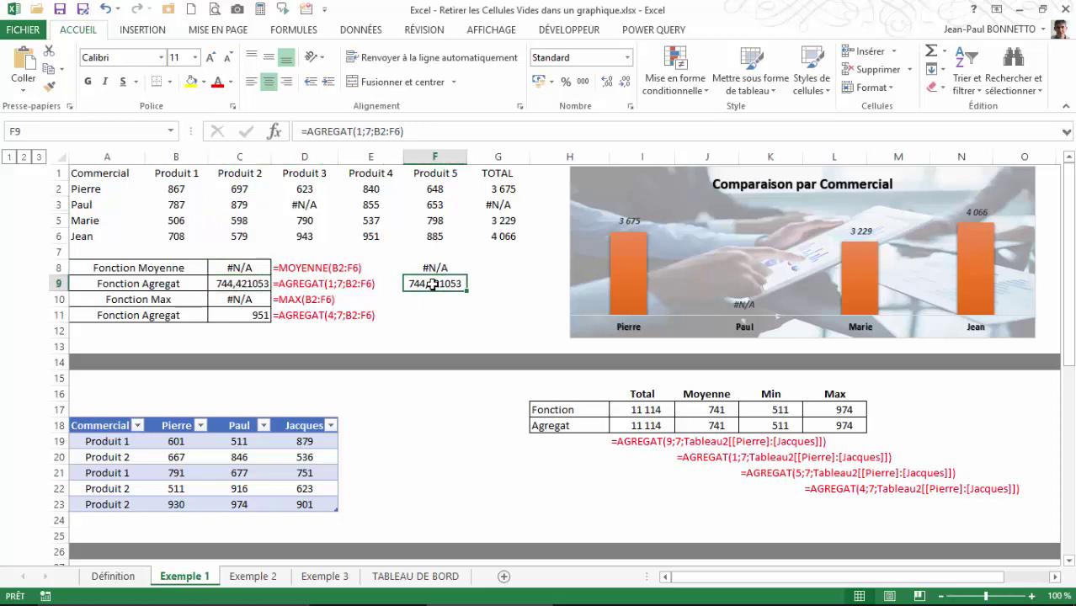
pyautogui.moveTo(304, 190); pyautogui.dragTo(304, 237)
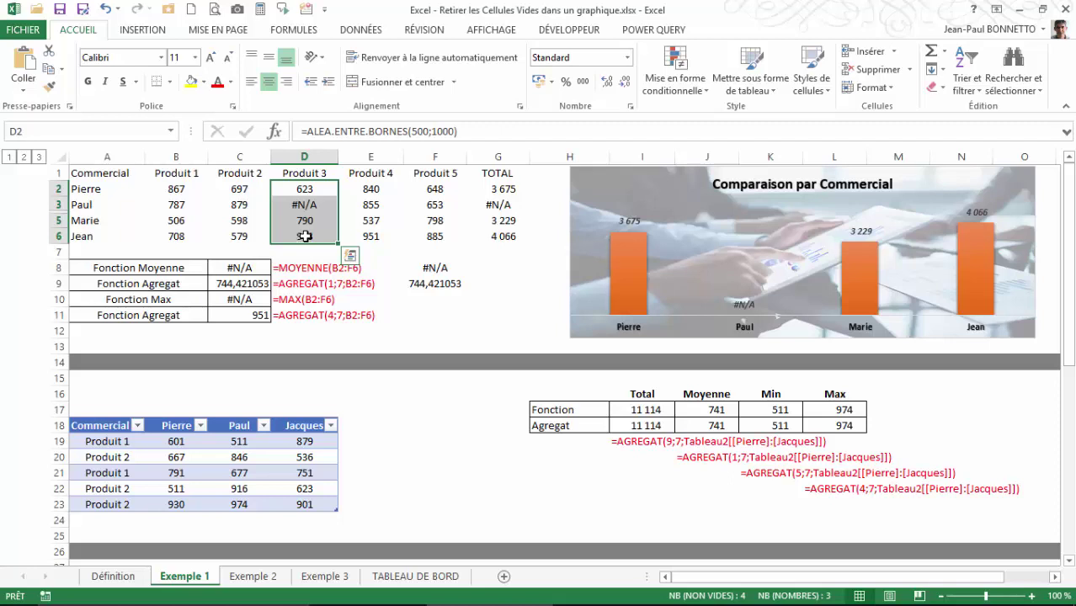
pyautogui.click(445, 282)
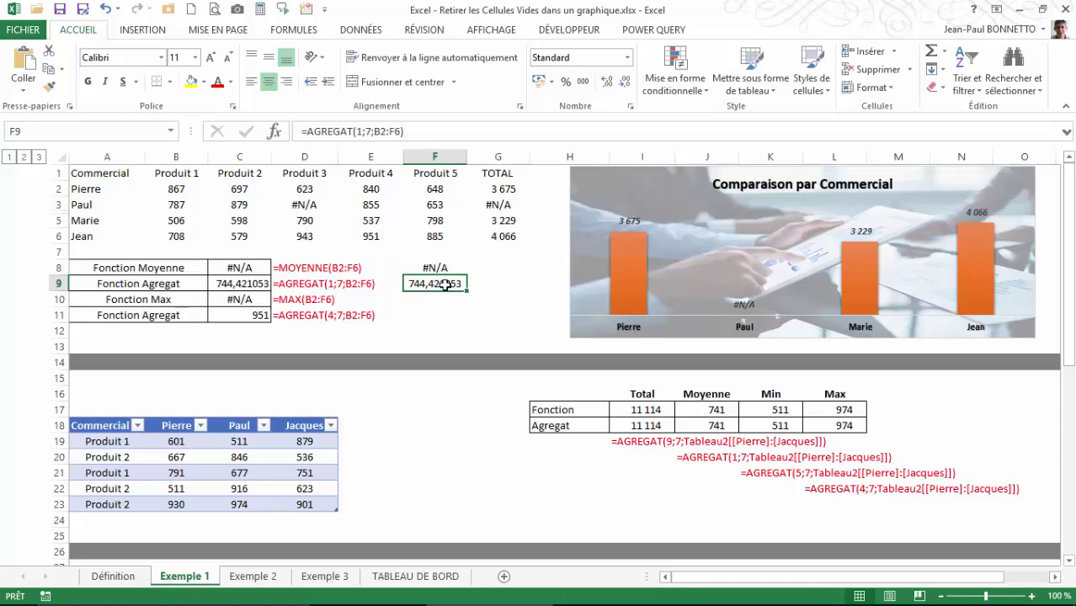
pyautogui.click(370, 132)
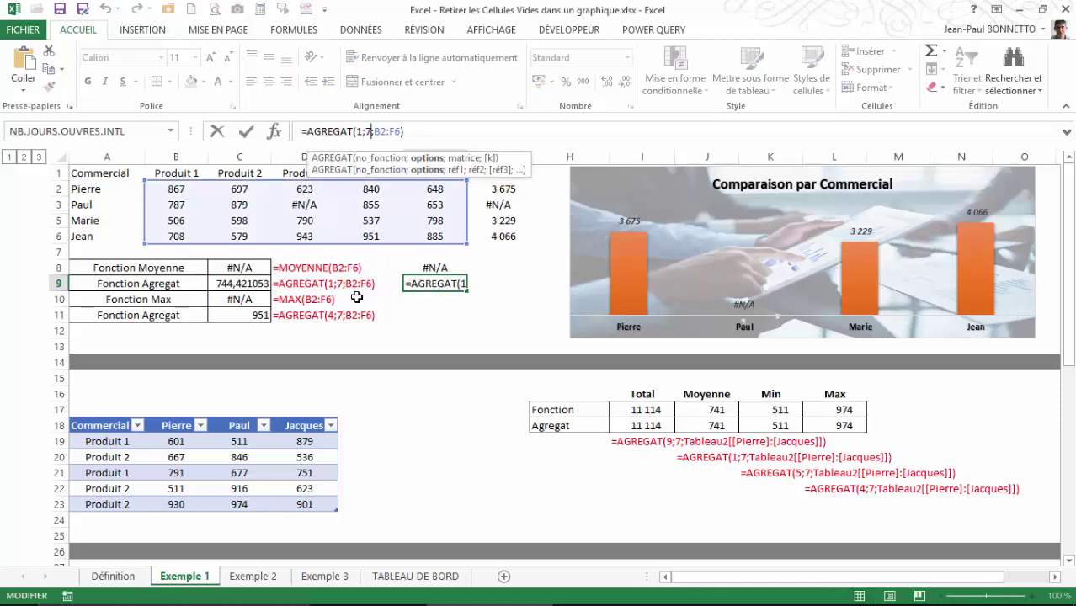
pyautogui.click(368, 127)
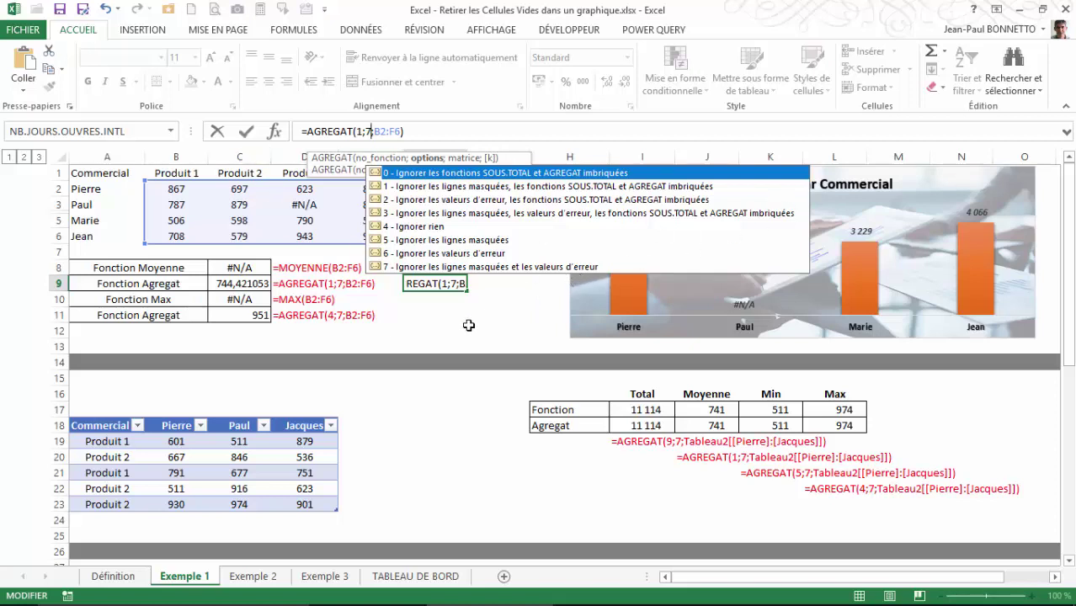
pyautogui.press('Return')
pyautogui.click(307, 220)
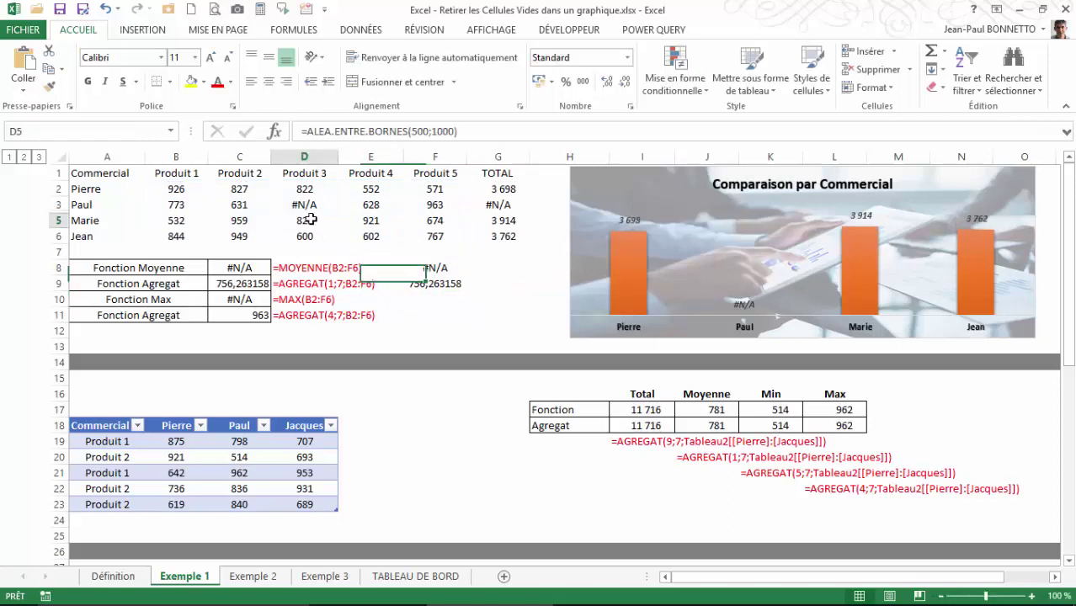
# - Fill D2's =ALEA.ENTRE.BORNES(500;1000) formula down over the #N/A in D3
pyautogui.click(307, 133)
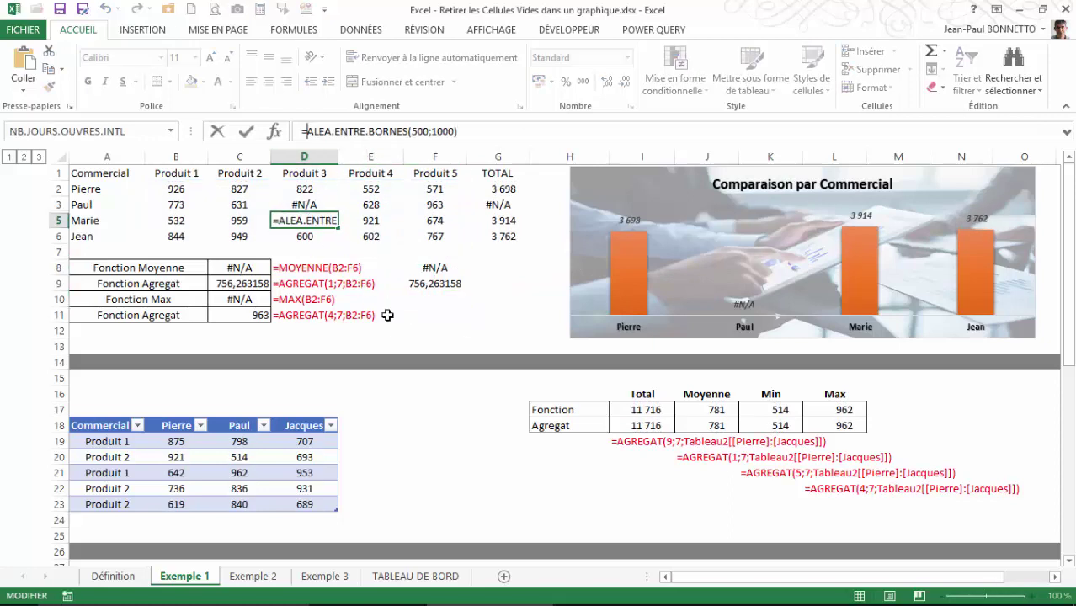
pyautogui.press('Escape')
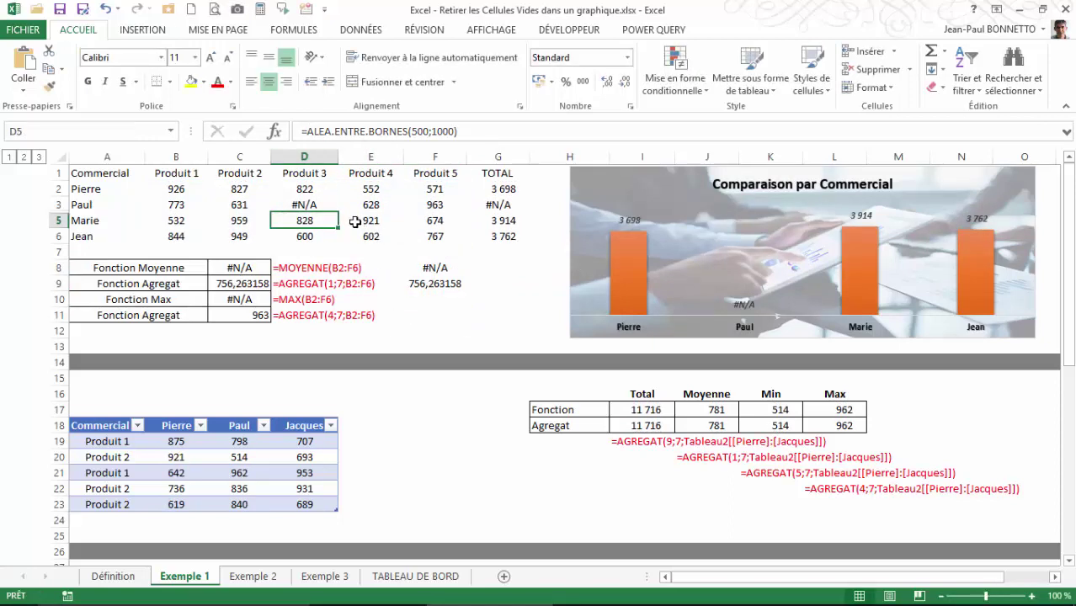
pyautogui.press('Up')
pyautogui.press('Up')
pyautogui.press('Up')
pyautogui.click(304, 218)
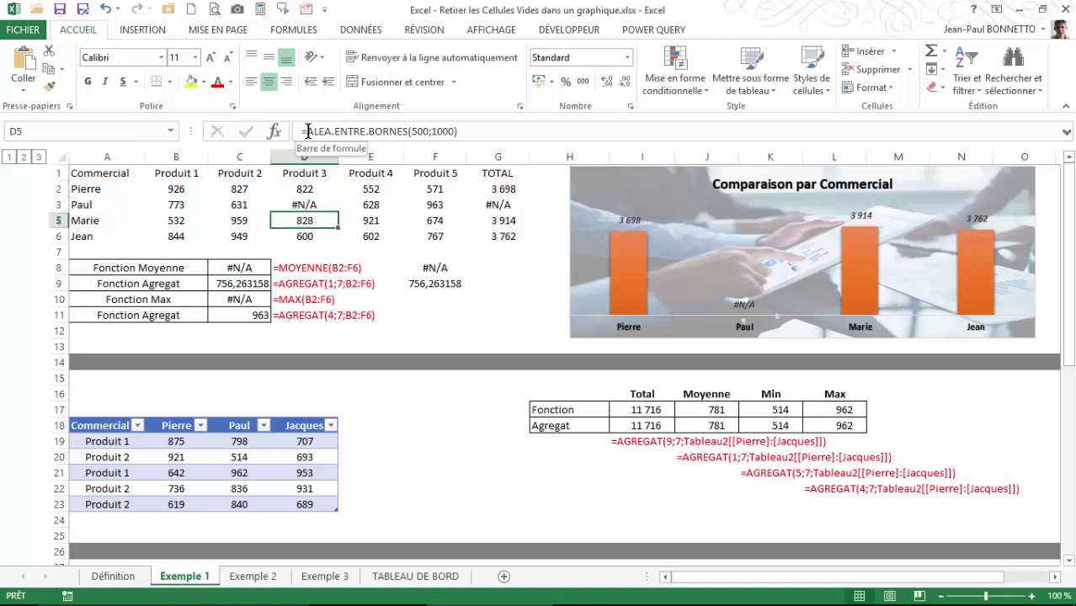
pyautogui.click(301, 206)
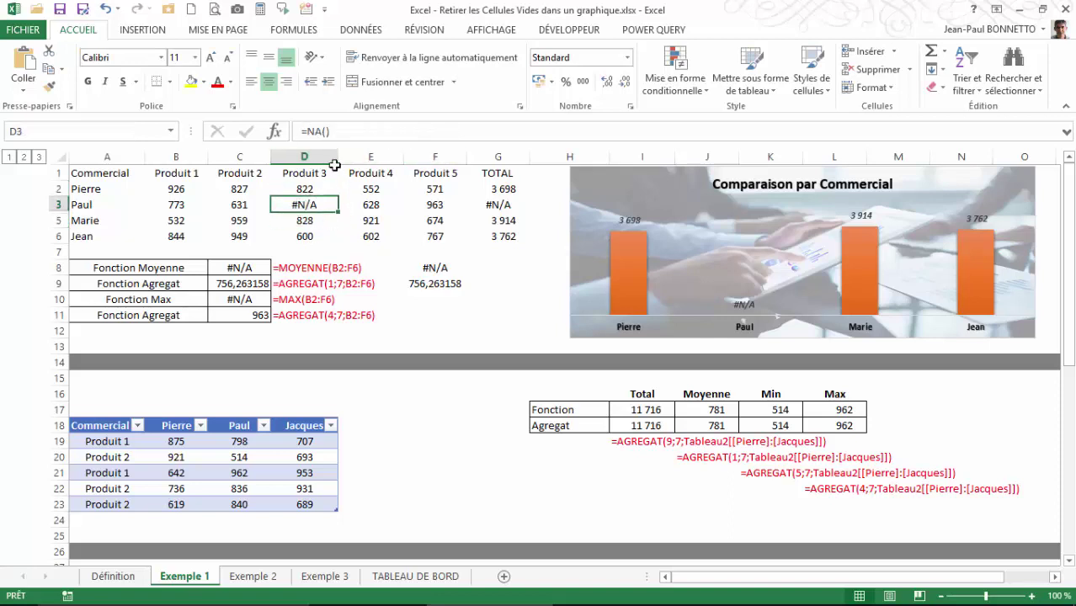
pyautogui.click(316, 192)
pyautogui.moveTo(338, 197); pyautogui.dragTo(337, 211)
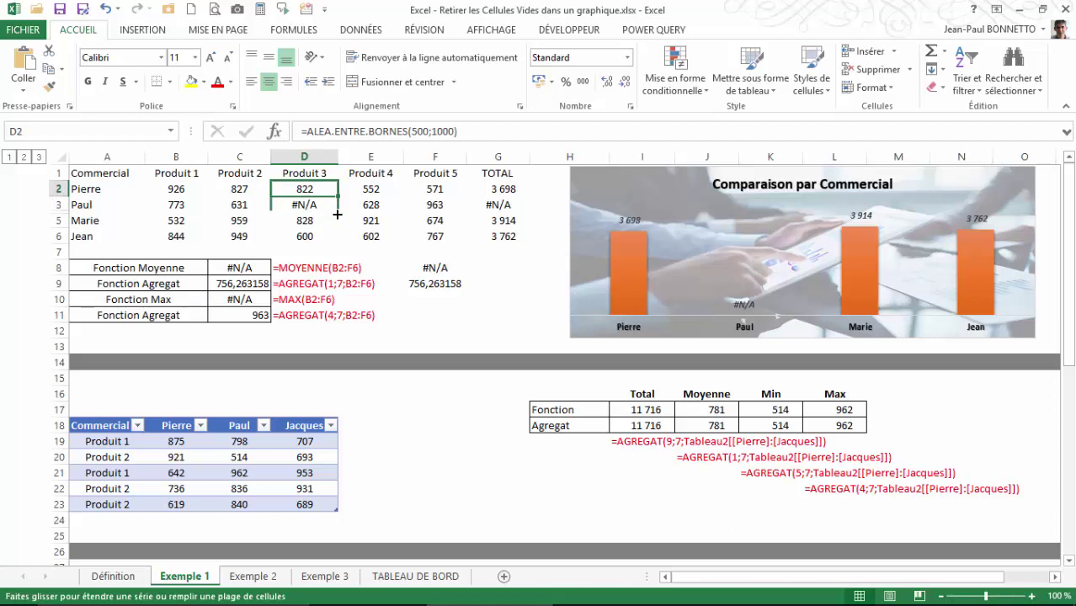
# - Review the recalculated AGREGAT average in F9 and the Produit 3 values
pyautogui.click(435, 284)
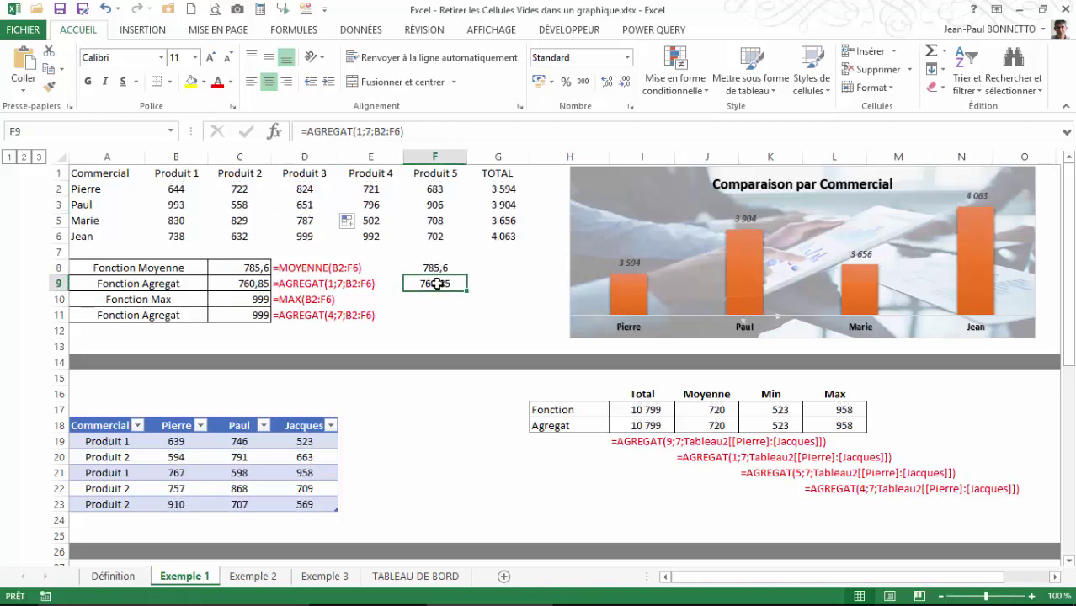
pyautogui.moveTo(305, 189); pyautogui.dragTo(311, 234)
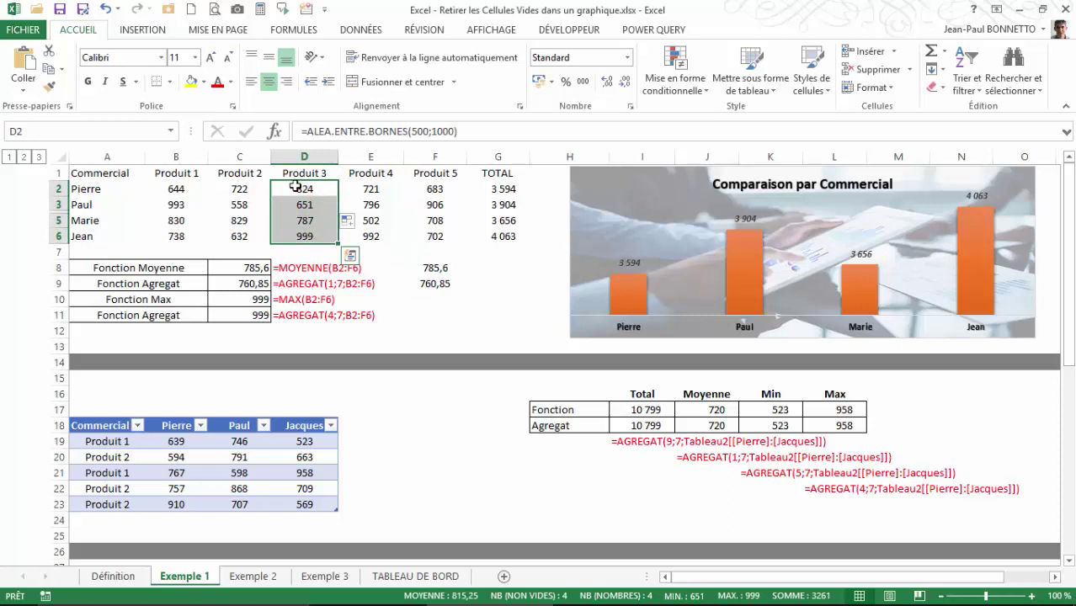
pyautogui.click(422, 285)
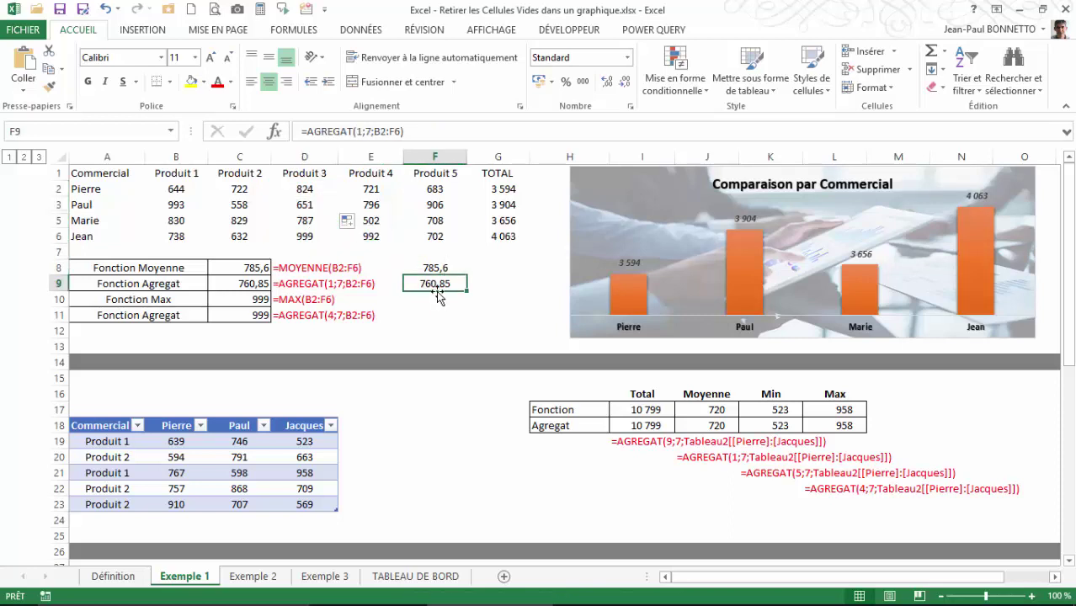
pyautogui.click(244, 209)
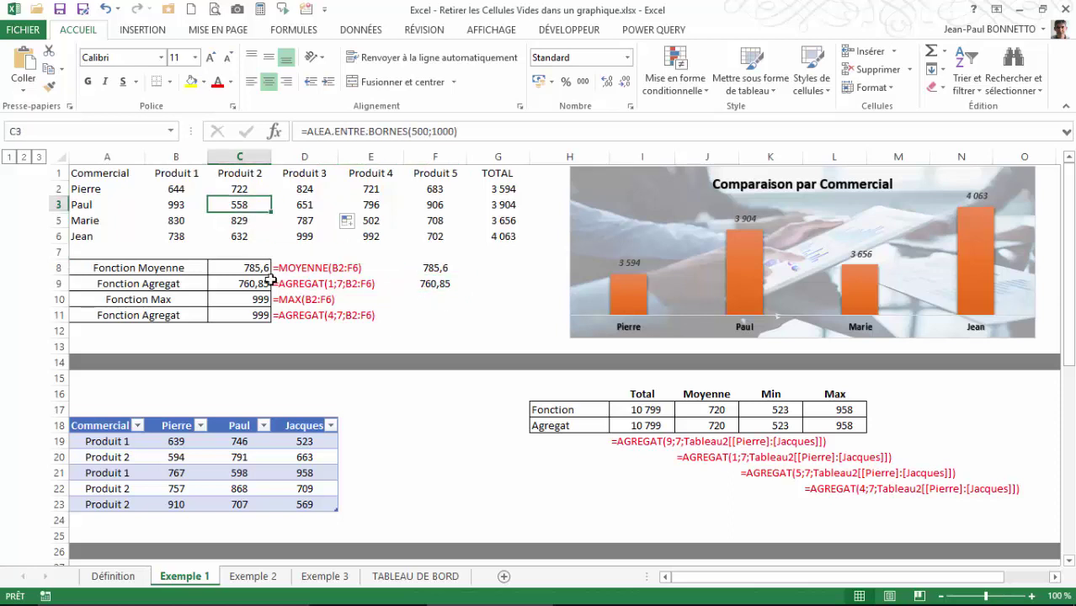
pyautogui.click(429, 303)
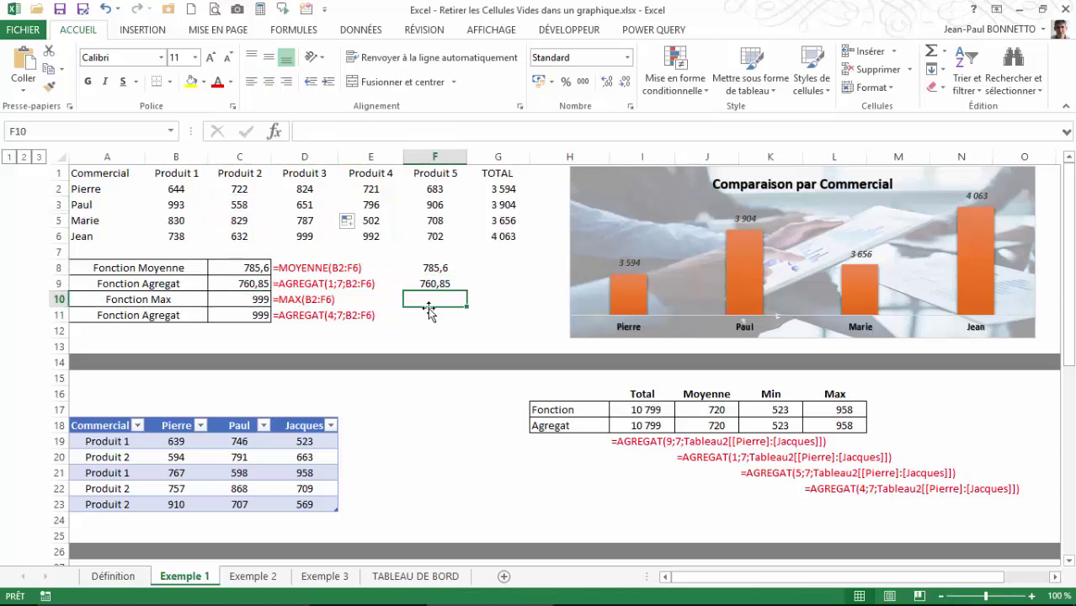
# - Enter =MAX(B2:F6) in F10, returning 996
pyautogui.write('=')
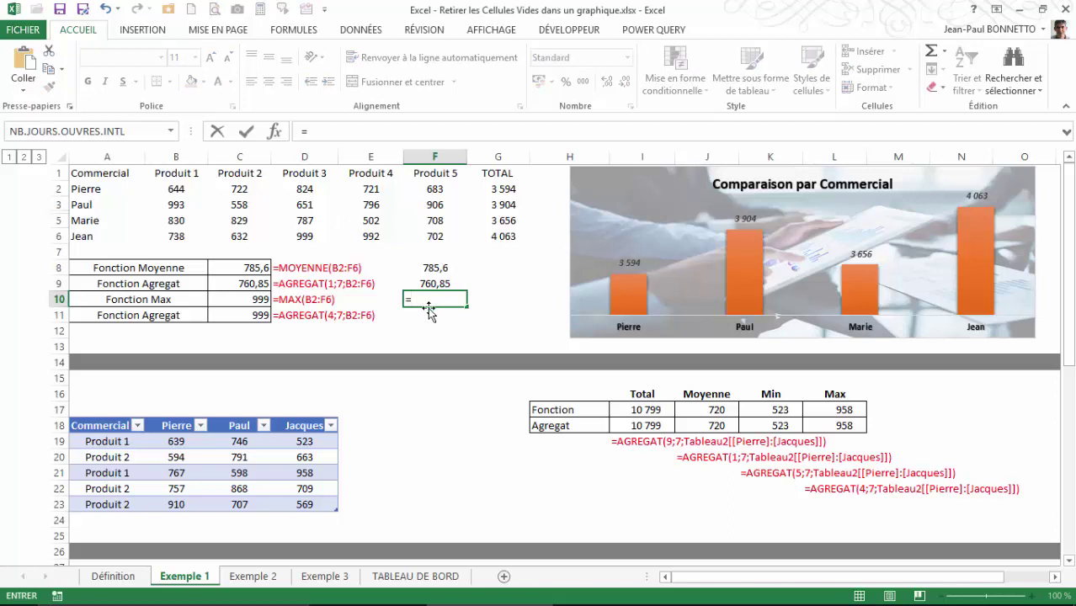
pyautogui.write('max')
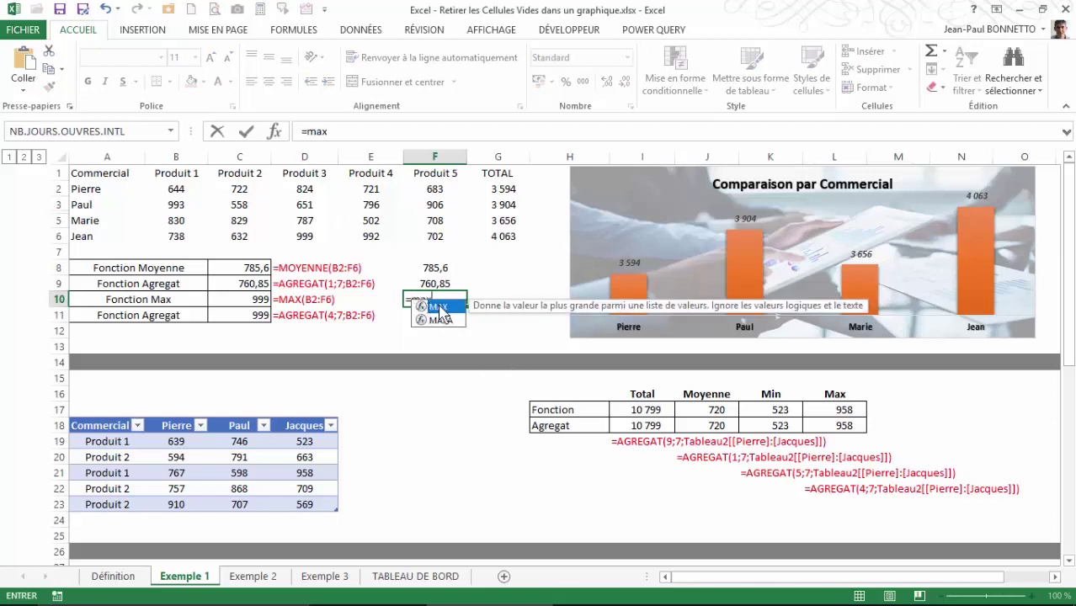
pyautogui.doubleClick(438, 306)
pyautogui.moveTo(176, 189); pyautogui.dragTo(420, 239)
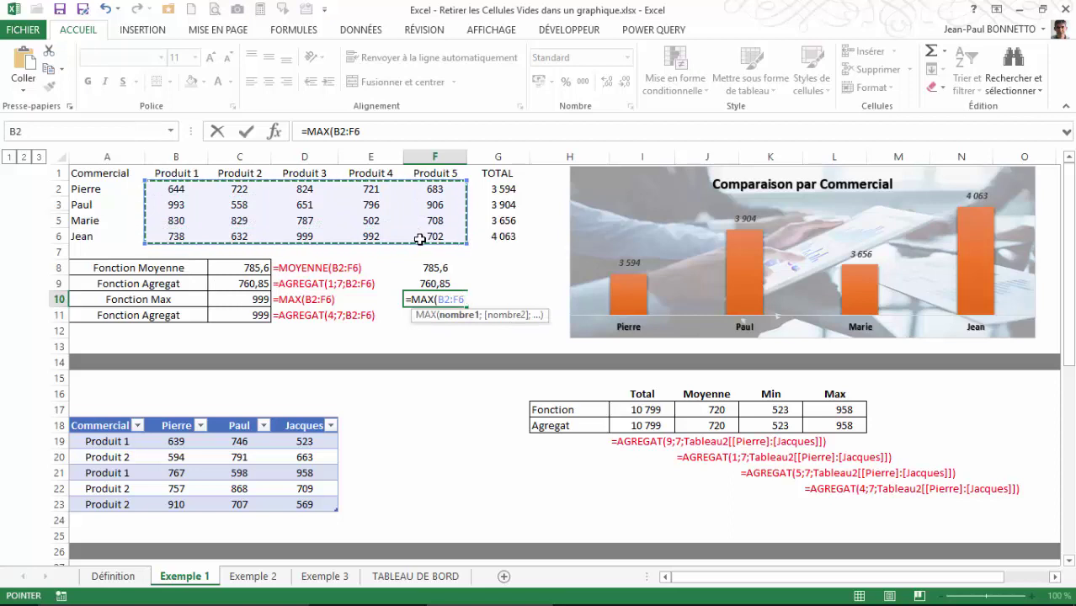
pyautogui.press('Return')
pyautogui.click(455, 296)
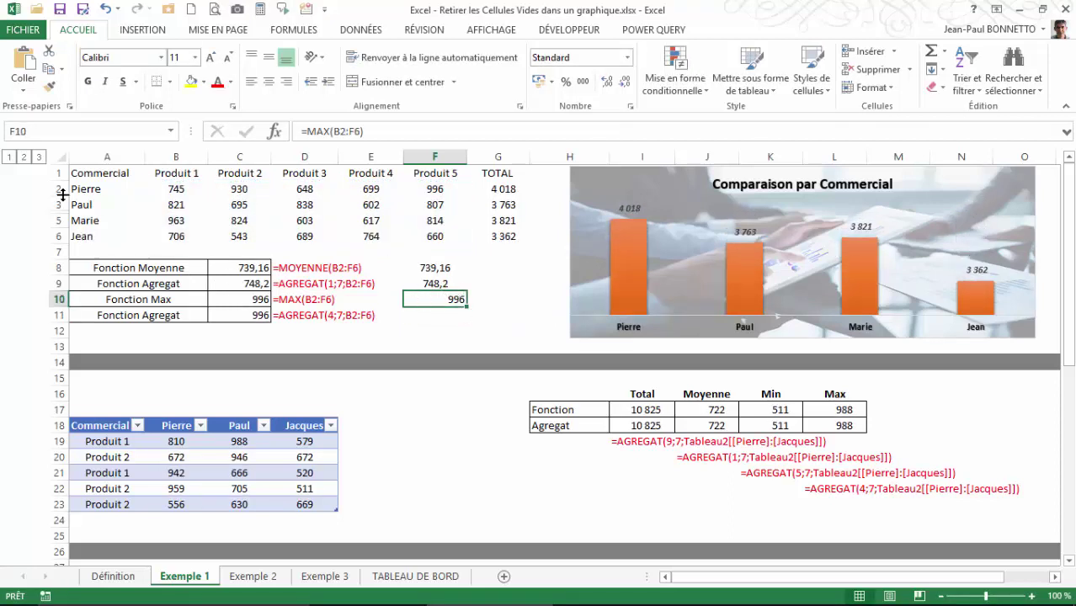
pyautogui.moveTo(60, 204); pyautogui.dragTo(61, 218)
# - Unhide Jacques's row 4 and compare the F8 and F9 averages
pyautogui.rightClick(68, 222)
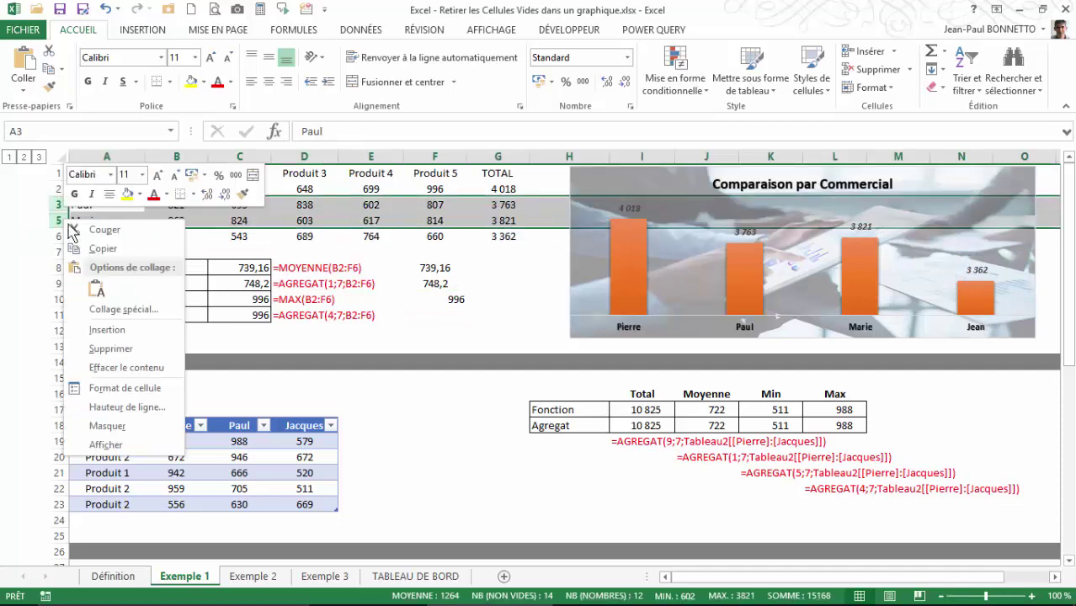
pyautogui.click(106, 444)
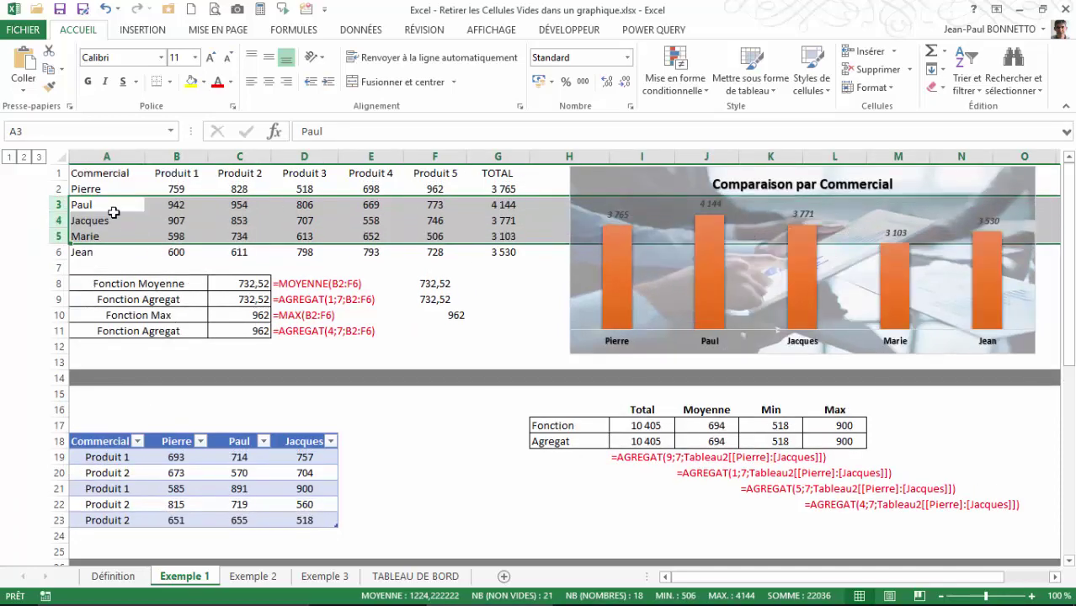
pyautogui.click(113, 210)
pyautogui.moveTo(417, 282); pyautogui.dragTo(419, 296)
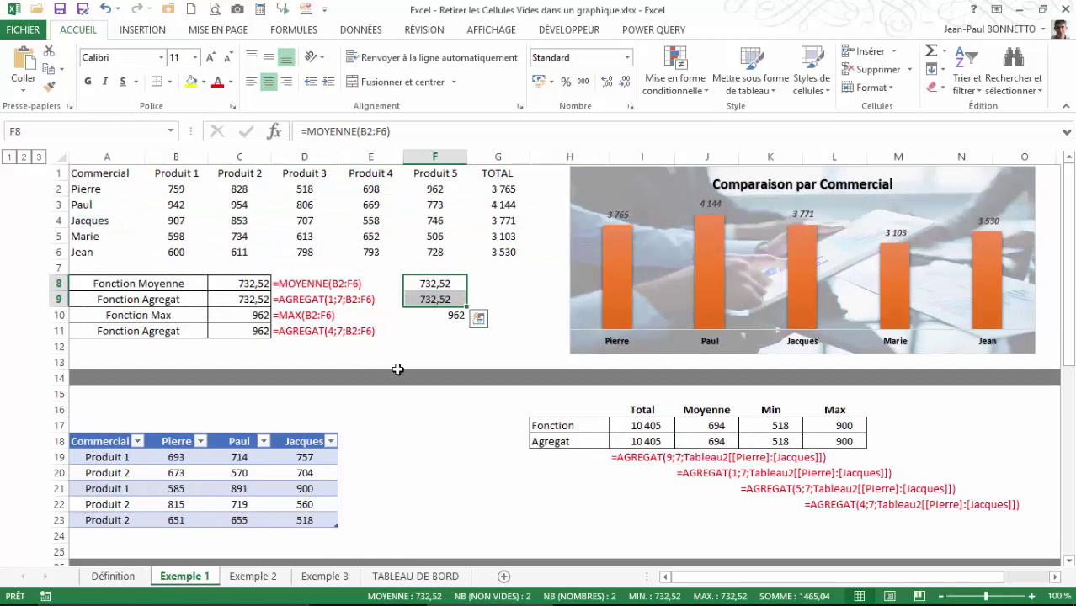
pyautogui.click(436, 317)
# - Enter =AGREGAT(4;5;B2:F6) in F11, returning 941 like the MAX result
pyautogui.click(442, 330)
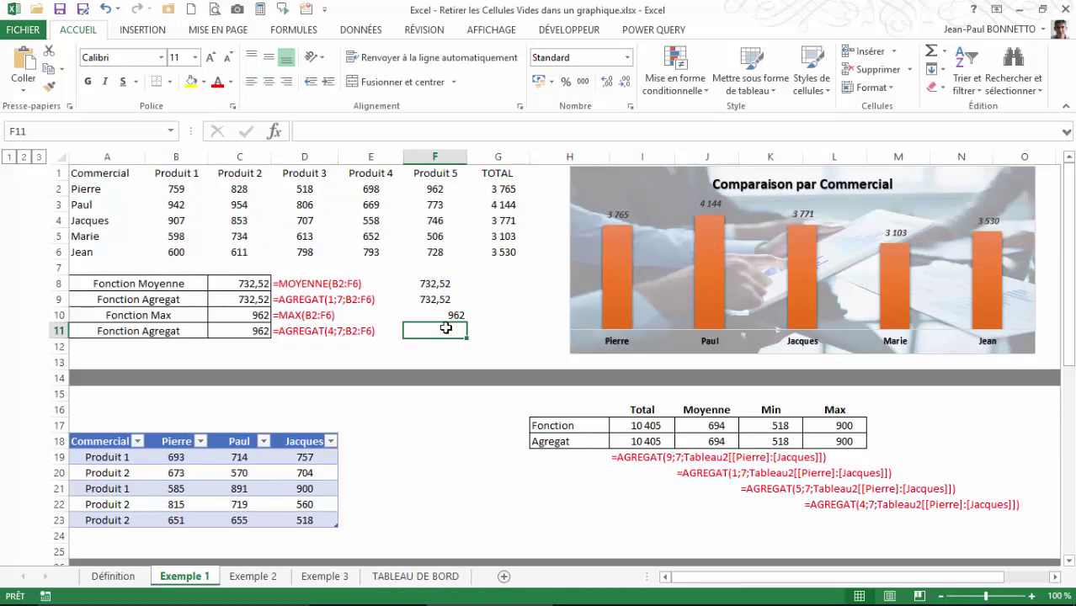
pyautogui.write('=')
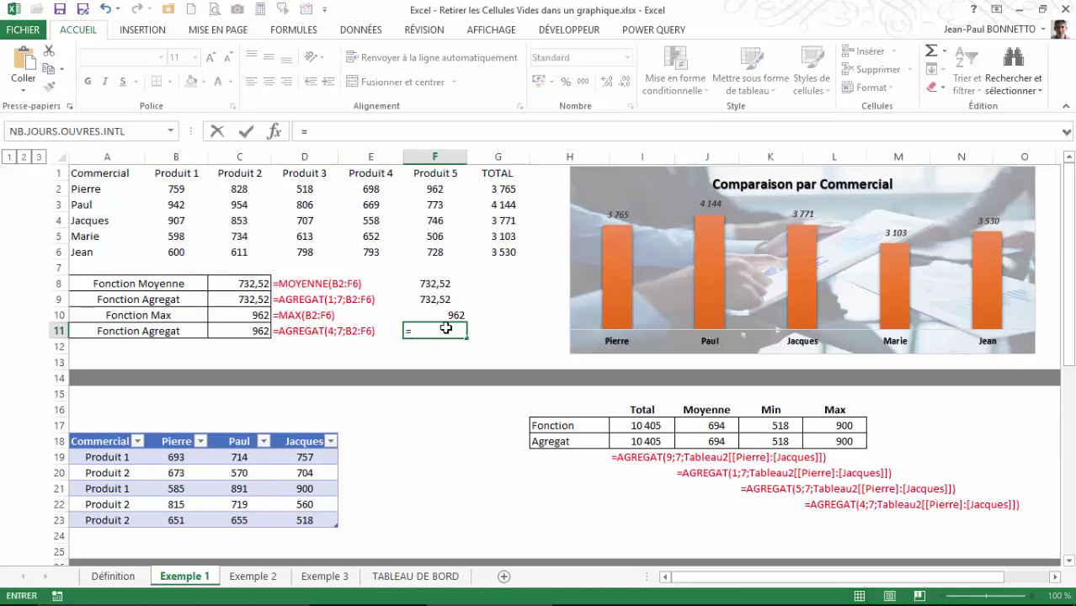
pyautogui.write('agr')
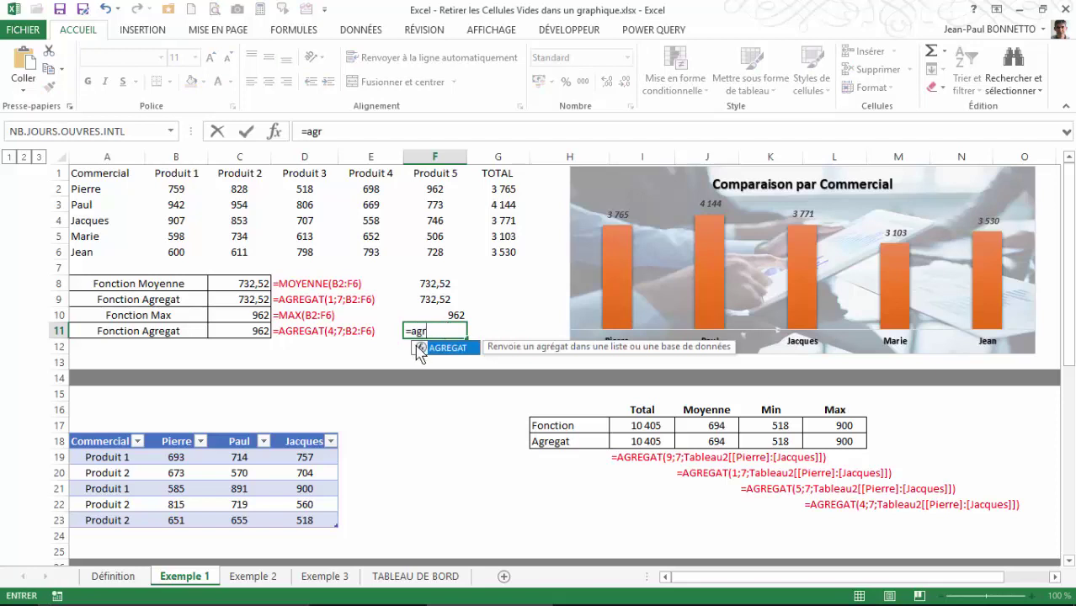
pyautogui.doubleClick(421, 348)
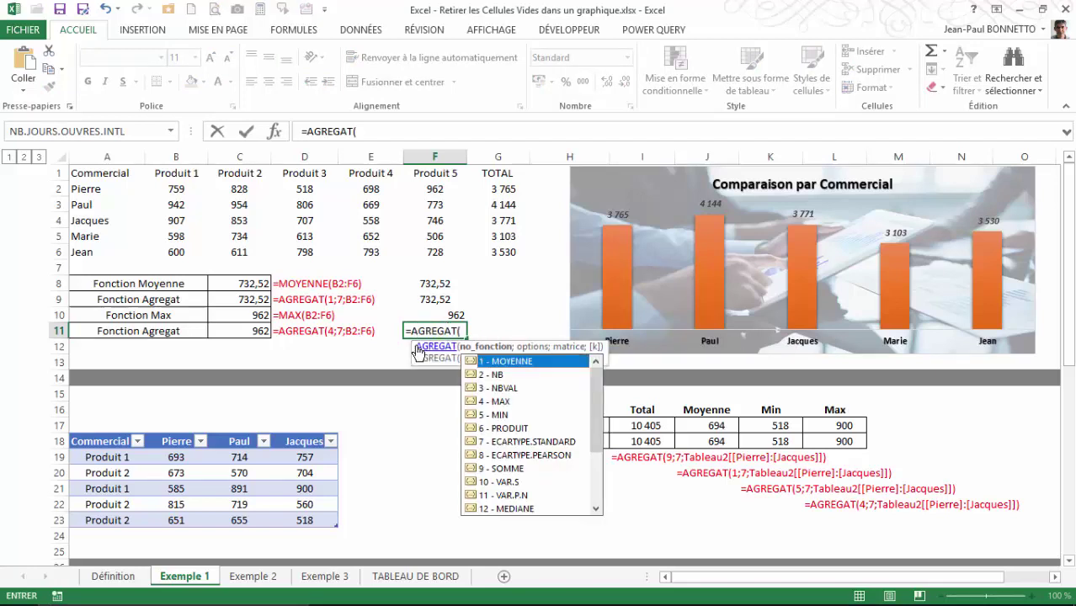
pyautogui.doubleClick(495, 401)
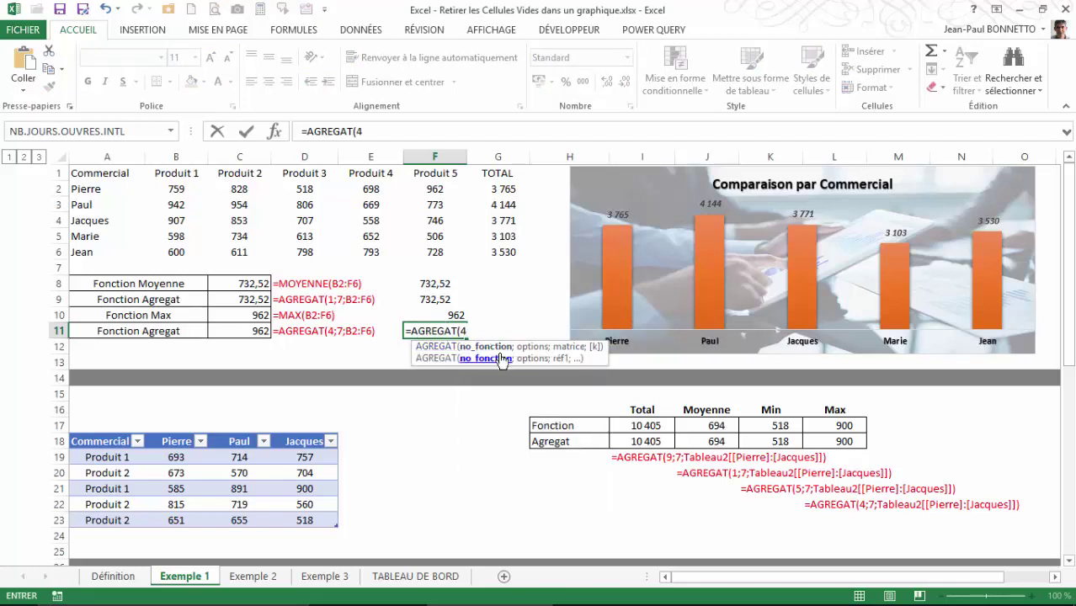
pyautogui.write(';')
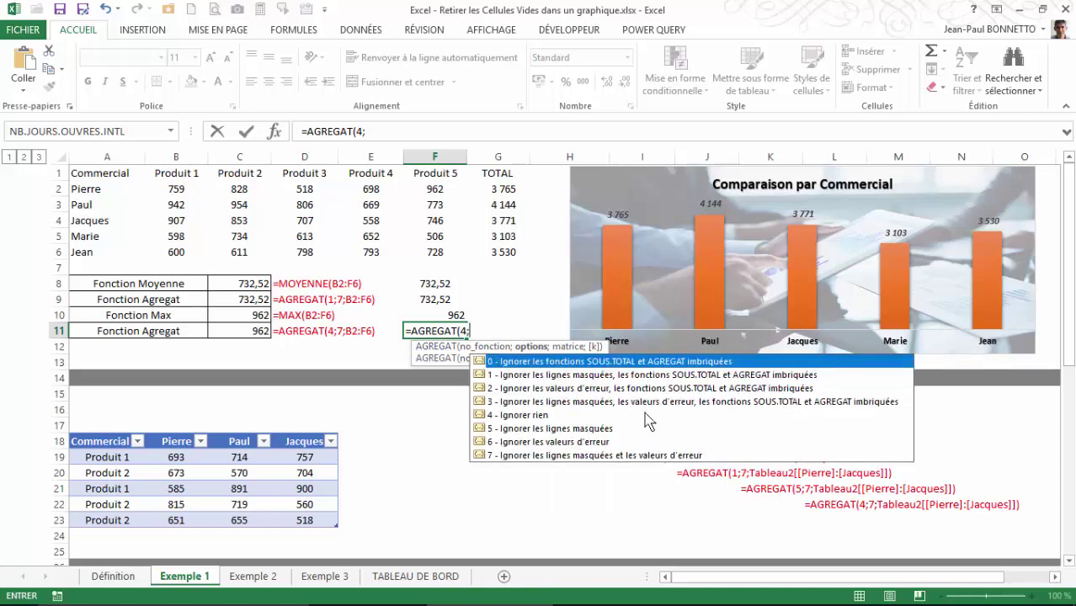
pyautogui.click(522, 432)
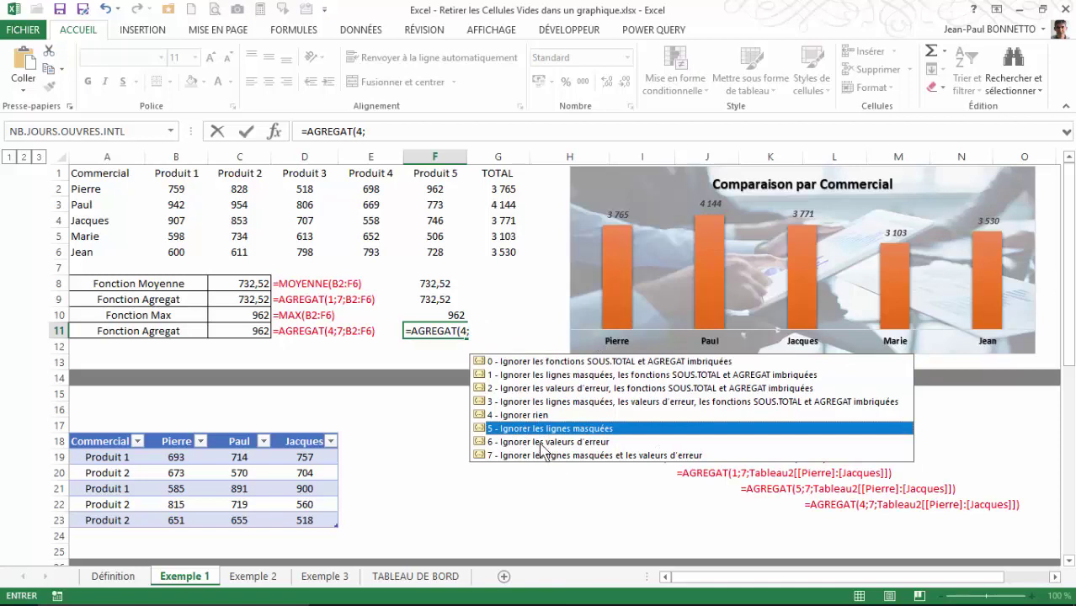
pyautogui.click(475, 331)
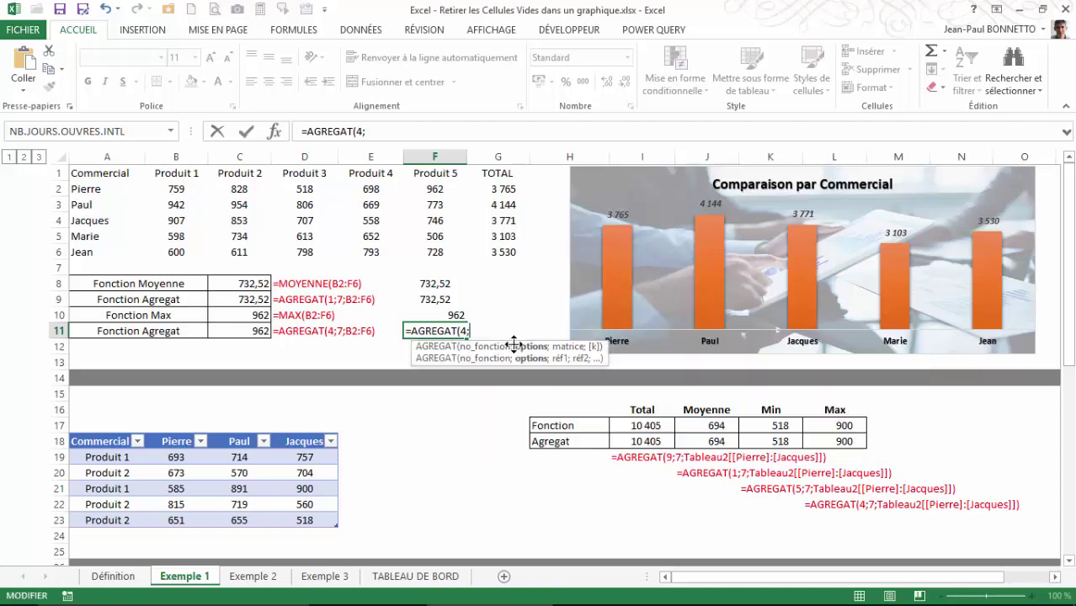
pyautogui.write('5;')
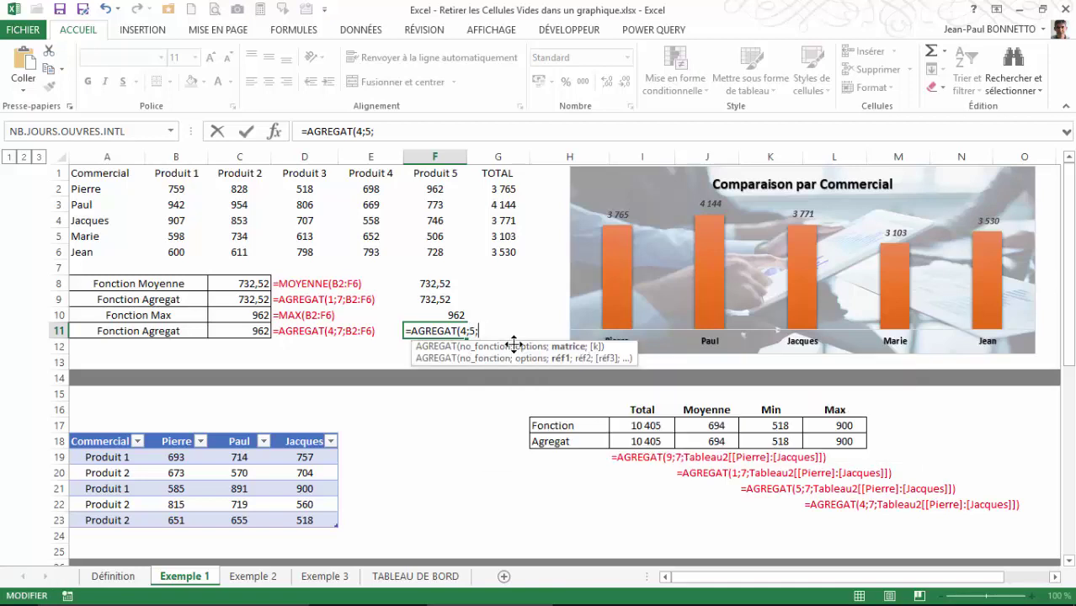
pyautogui.click(164, 188)
pyautogui.moveTo(164, 189); pyautogui.dragTo(413, 255)
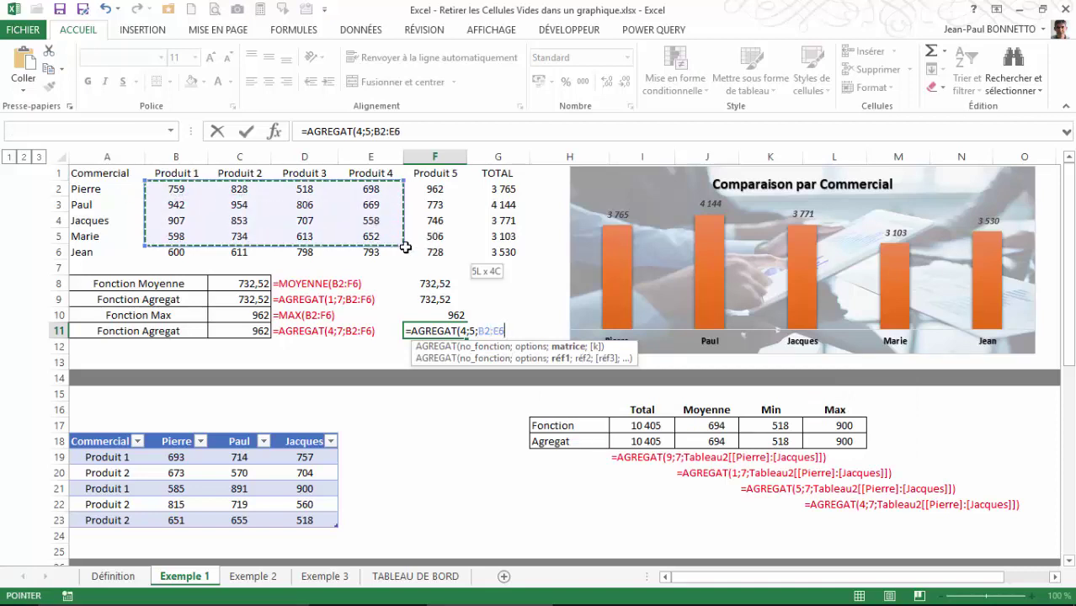
pyautogui.press('Return')
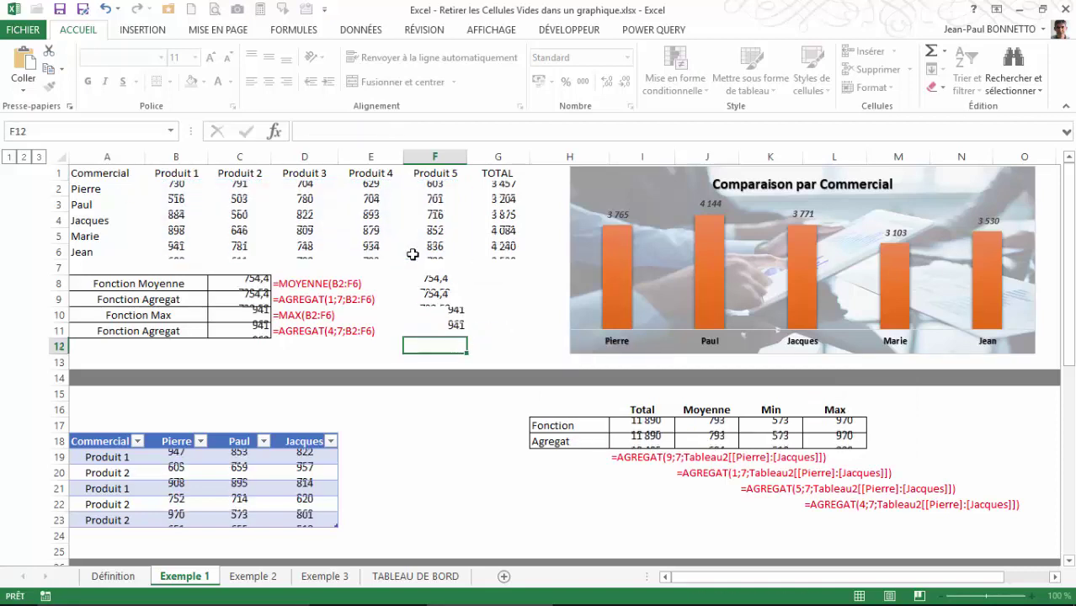
pyautogui.click(455, 328)
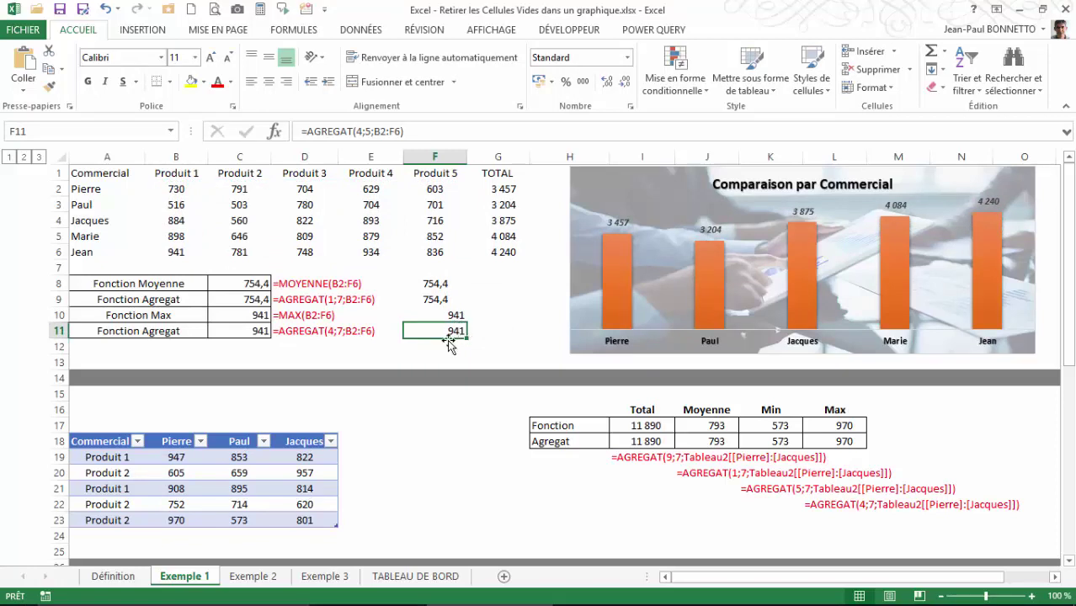
pyautogui.click(61, 219)
# - Hide Jacques's row 4 again and select the salesperson rows to review them
pyautogui.rightClick(61, 219)
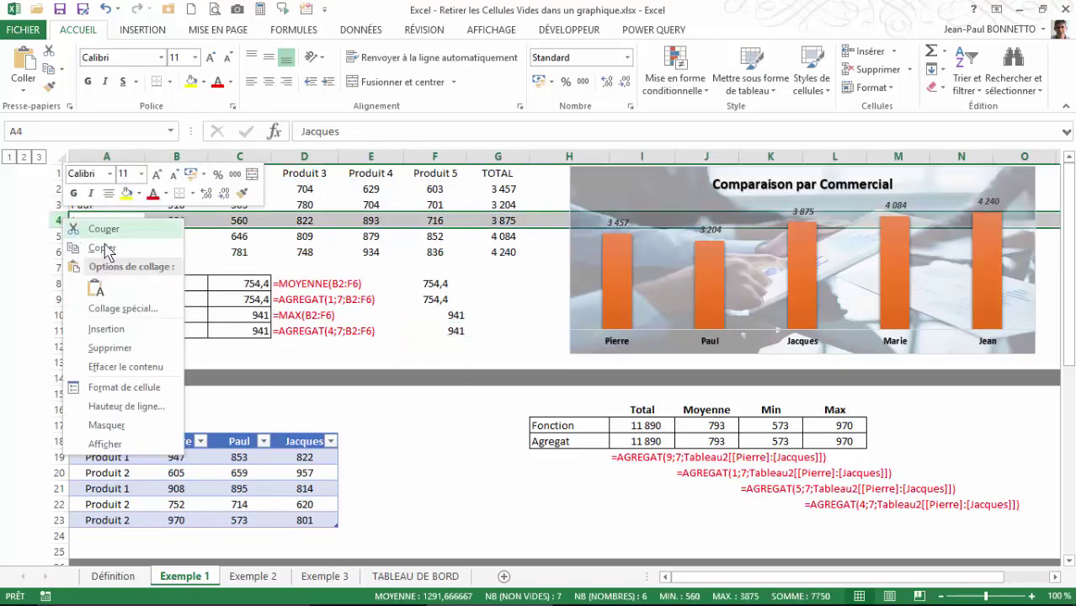
pyautogui.click(106, 426)
pyautogui.click(469, 320)
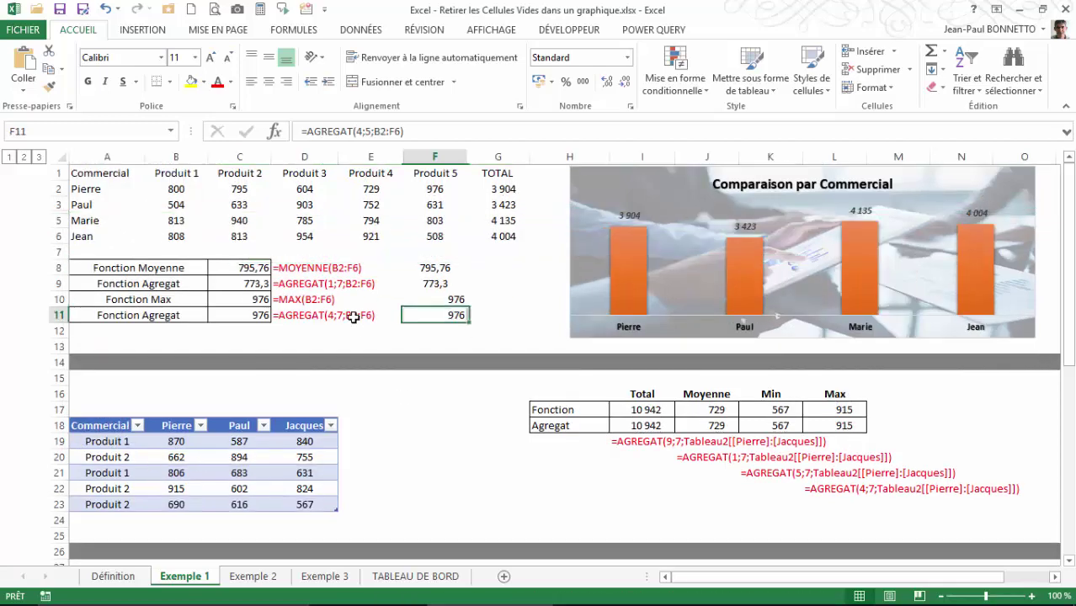
pyautogui.click(291, 205)
pyautogui.click(278, 220)
pyautogui.click(106, 210)
pyautogui.click(106, 217)
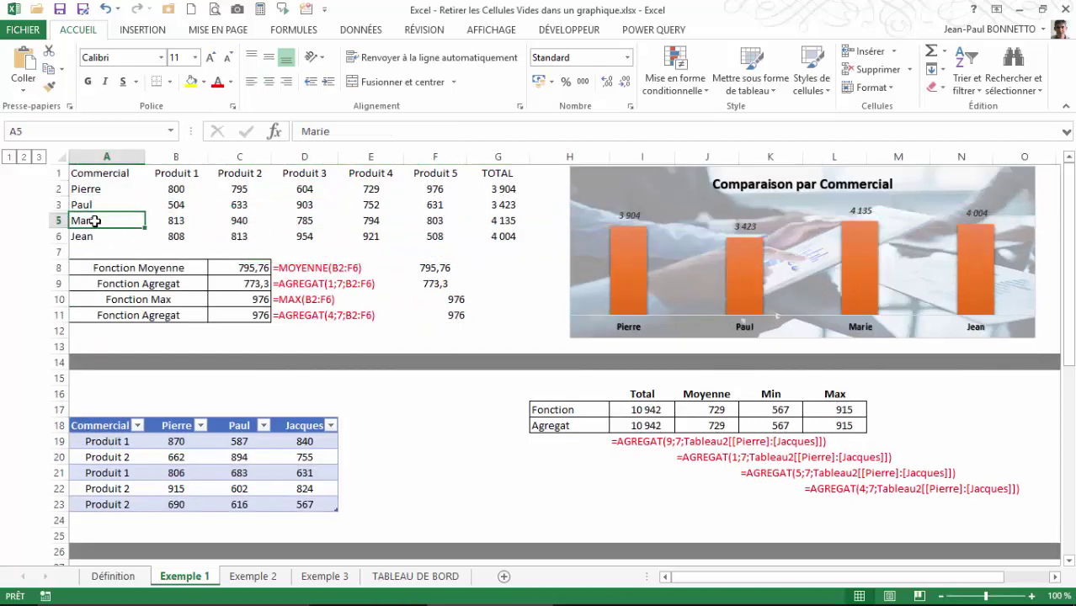
pyautogui.click(56, 204)
pyautogui.click(55, 220)
pyautogui.click(55, 205)
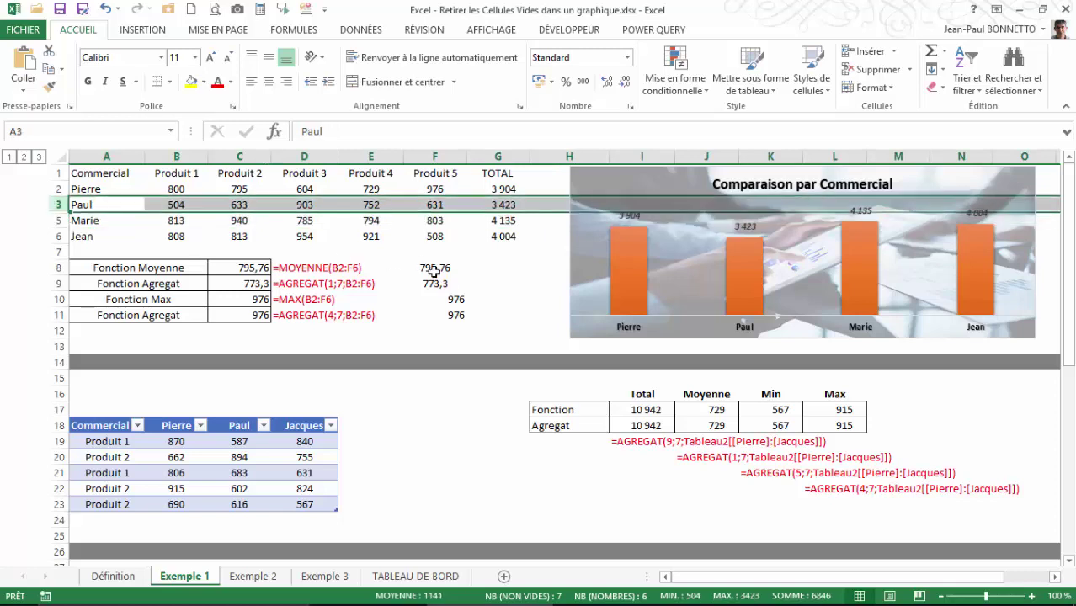
# - Compare the MOYENNE, MAX and AGREGAT results, then recalculate so F11 reads 938 against MAX 995
pyautogui.click(446, 286)
pyautogui.click(435, 268)
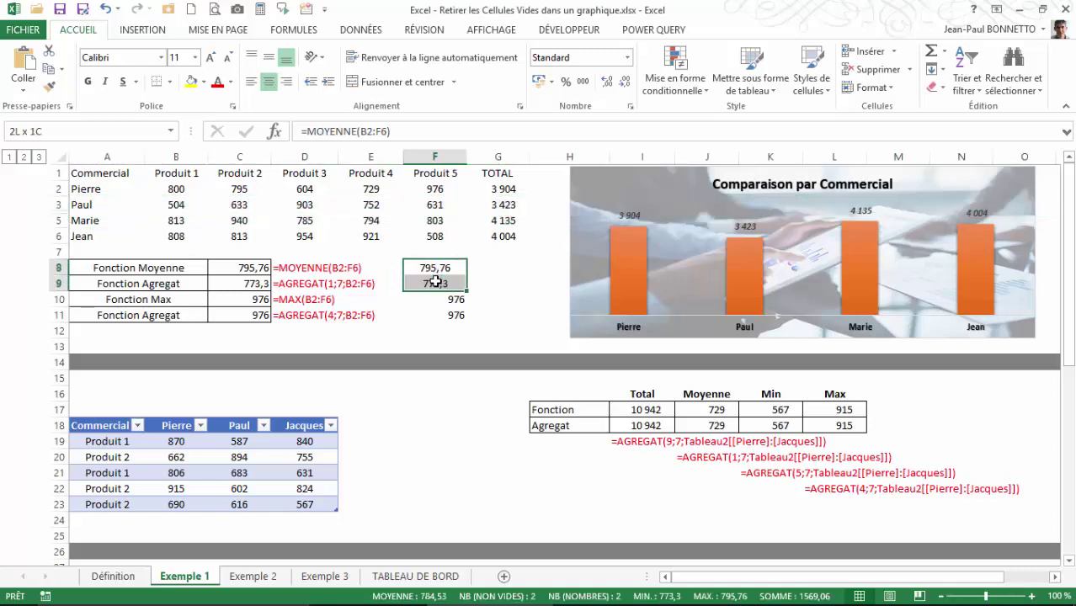
pyautogui.click(456, 314)
pyautogui.moveTo(455, 301); pyautogui.dragTo(456, 312)
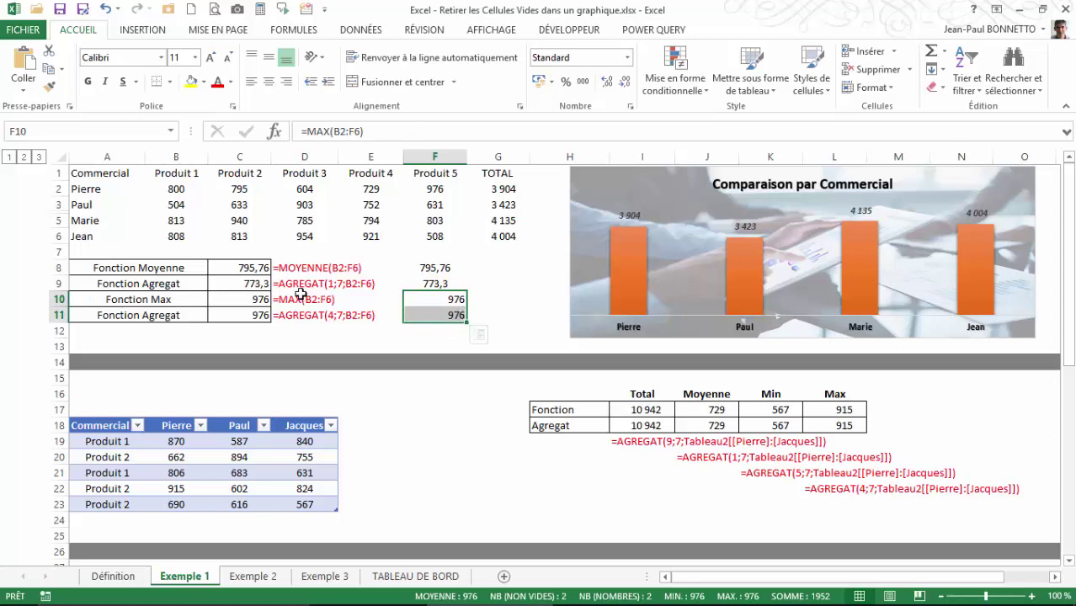
pyautogui.press('F9')
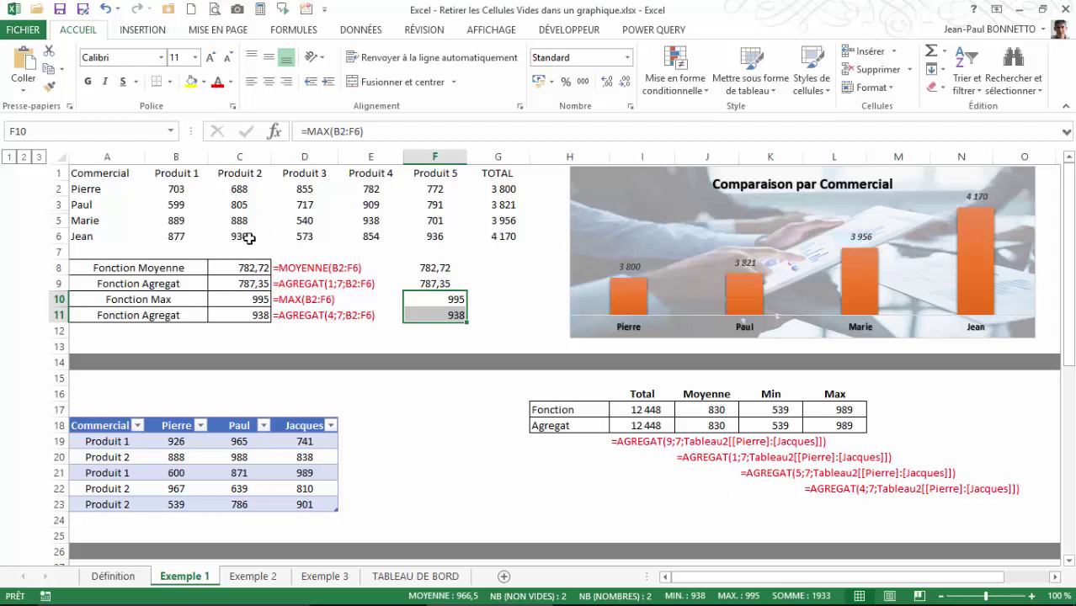
pyautogui.click(451, 312)
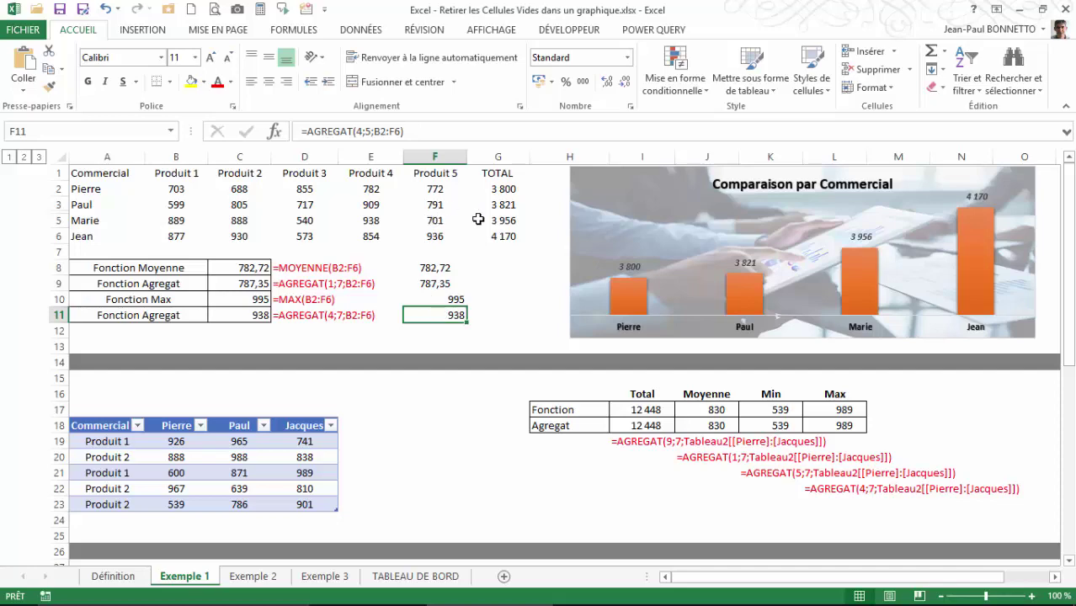
# - Bring the Fonction versus Agregat table into view and inspect the SOMME Total formula in I17
pyautogui.scroll(-2, 457, 217)
pyautogui.scroll(-1, 458, 215)
pyautogui.scroll(-1, 462, 212)
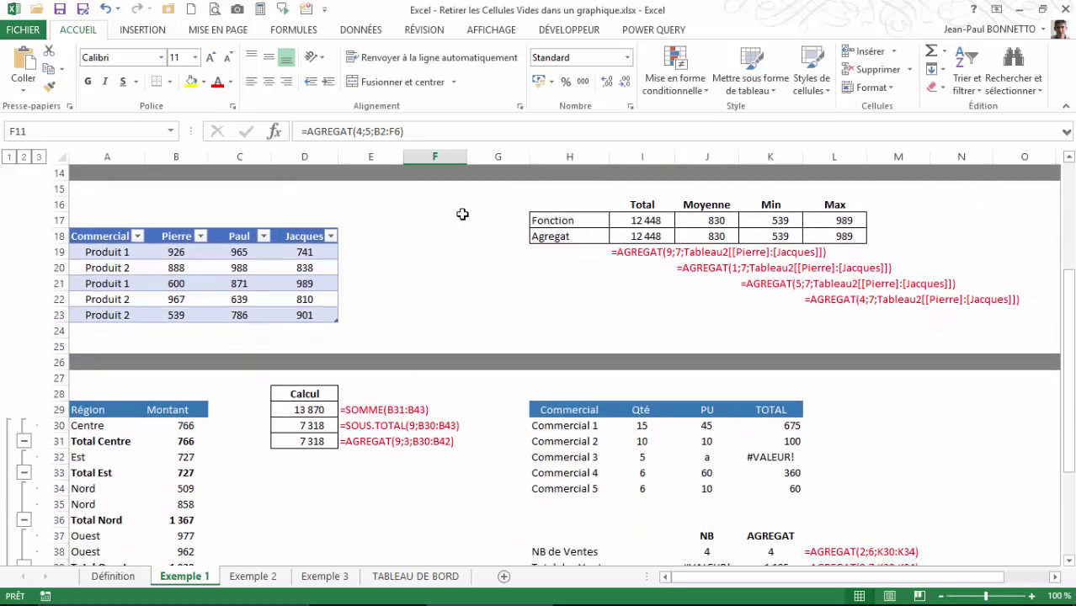
pyautogui.scroll(1, 463, 210)
pyautogui.click(142, 330)
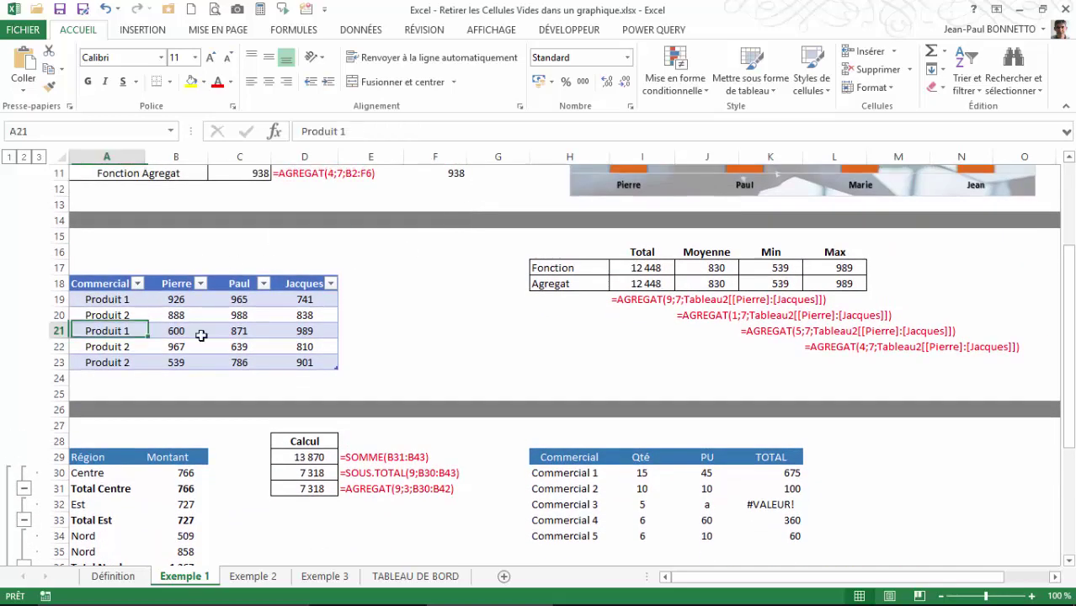
pyautogui.click(607, 352)
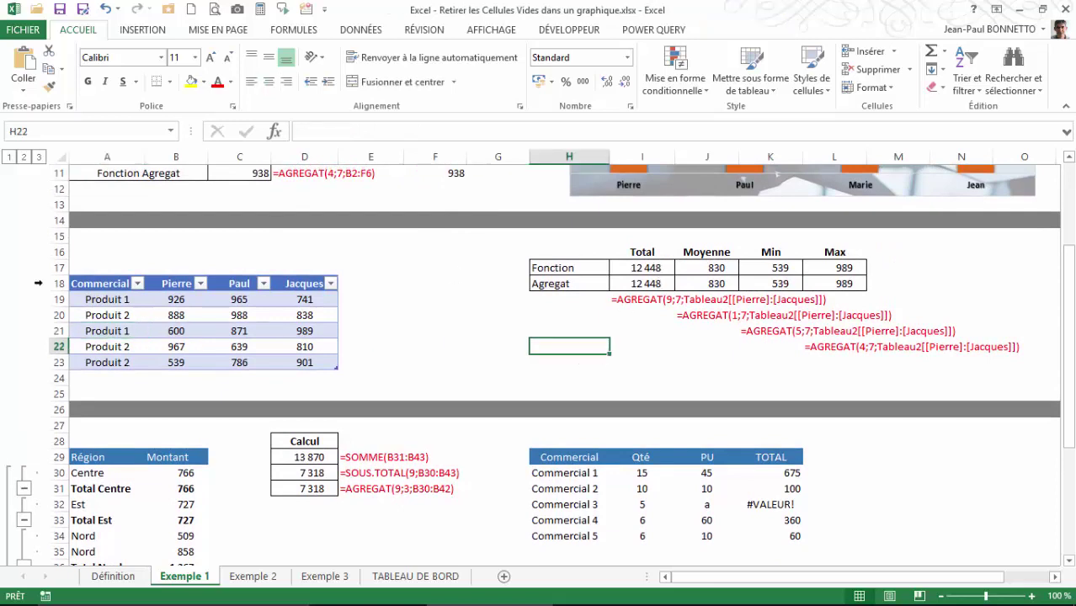
pyautogui.click(637, 266)
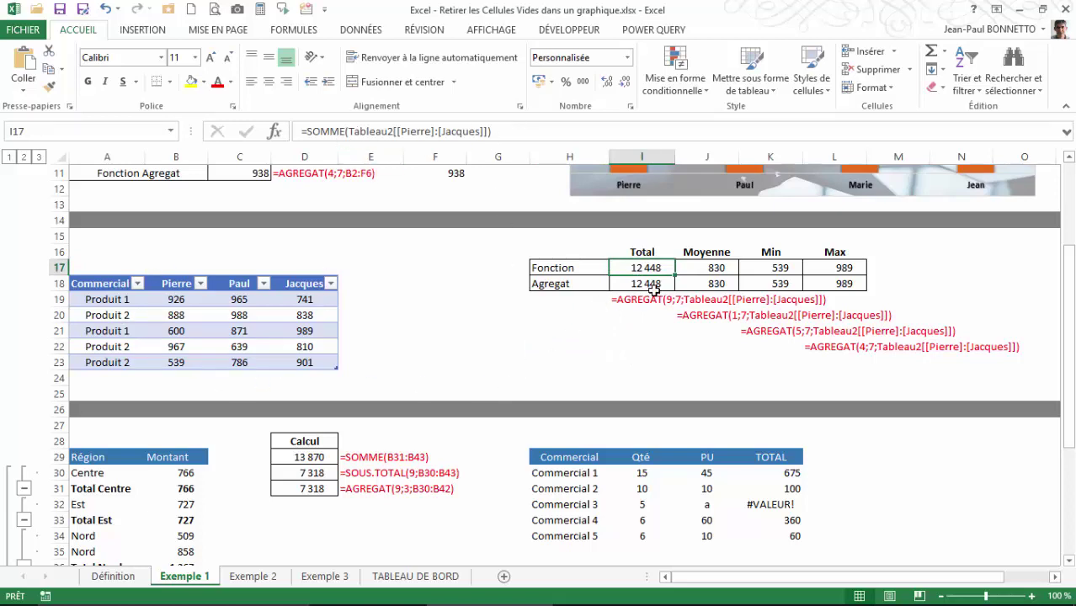
pyautogui.click(521, 132)
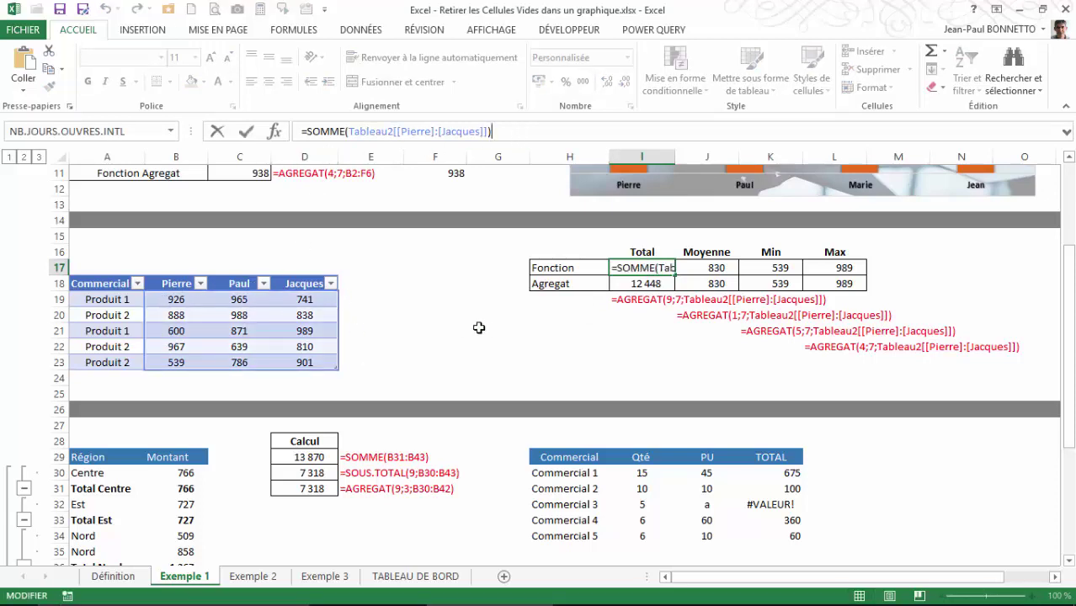
pyautogui.press('Return')
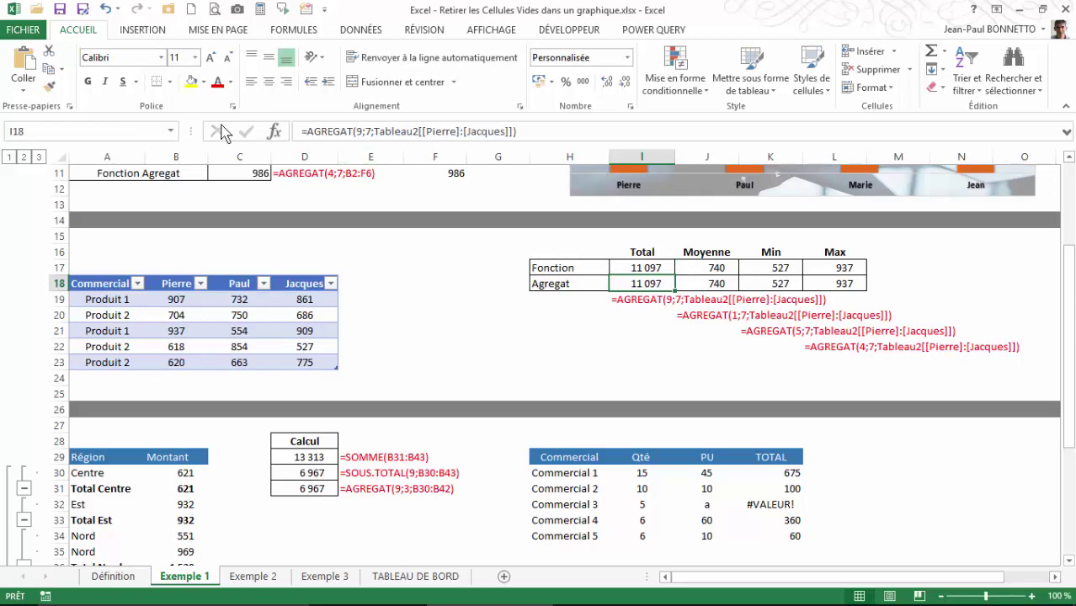
# - Review the AGREGAT formula's arguments in I18 without changing them, then select empty cell I24
pyautogui.click(274, 132)
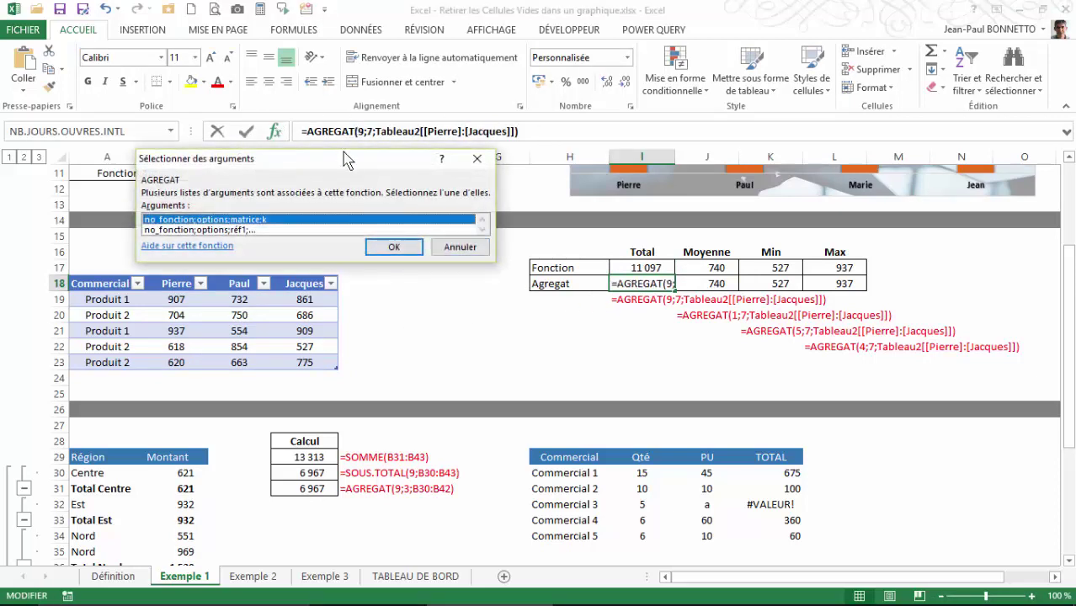
pyautogui.press('Return')
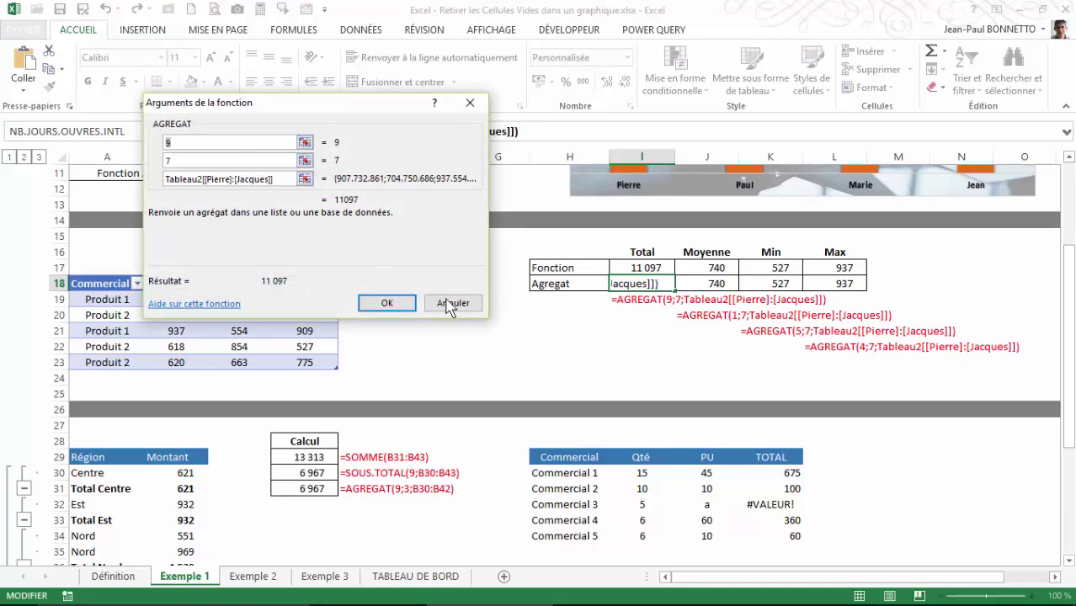
pyautogui.click(452, 305)
pyautogui.moveTo(631, 364); pyautogui.dragTo(665, 388)
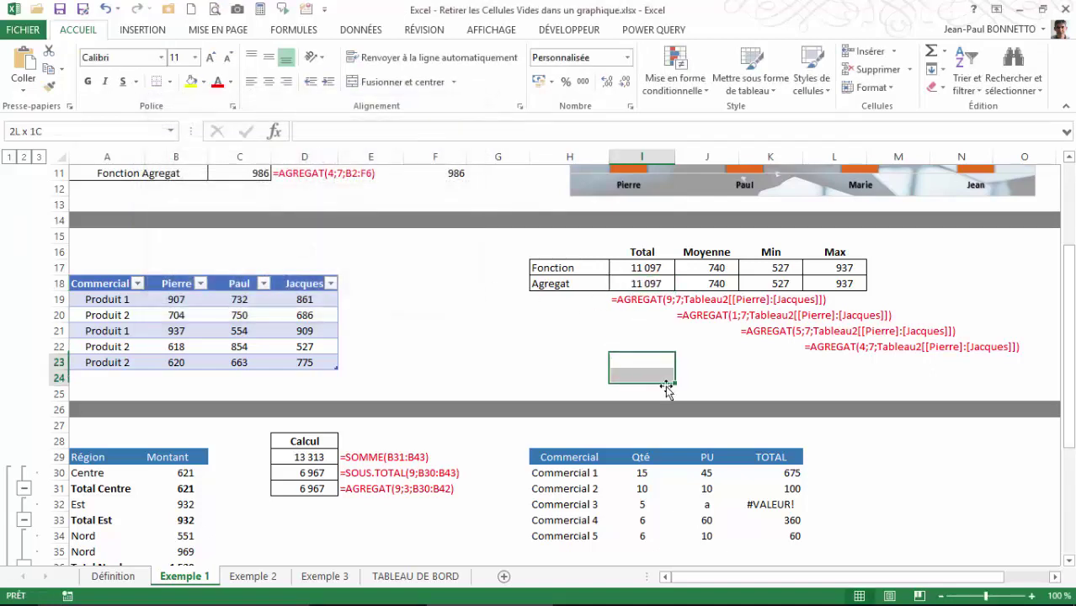
pyautogui.click(657, 379)
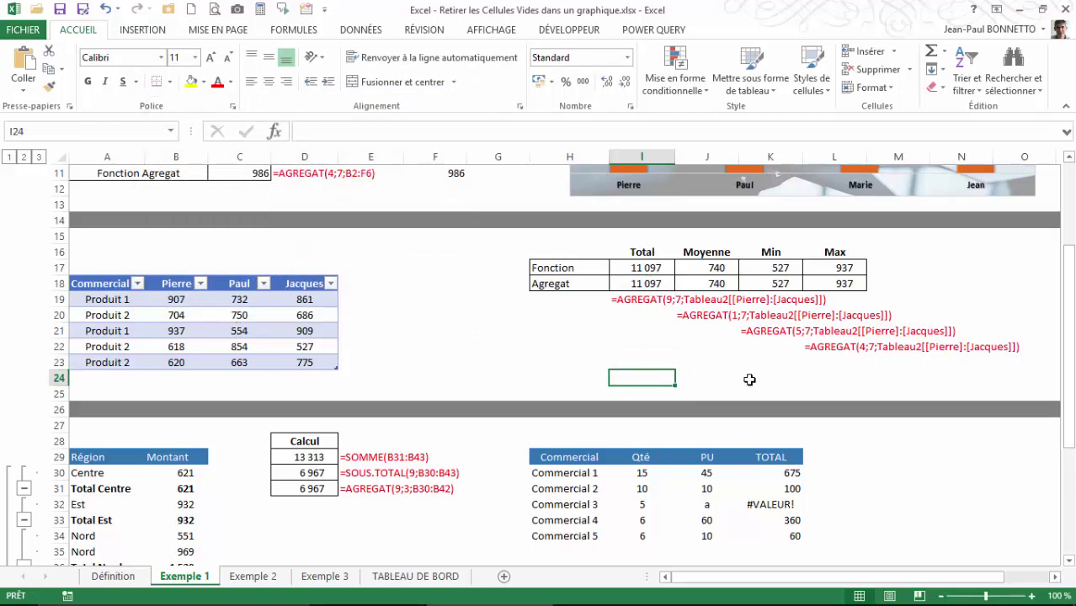
# - Enter =AGREGAT(9;7;Tableau2[[Pierre]:[Jacques]]) in I24, returning 11681
pyautogui.write('=agr')
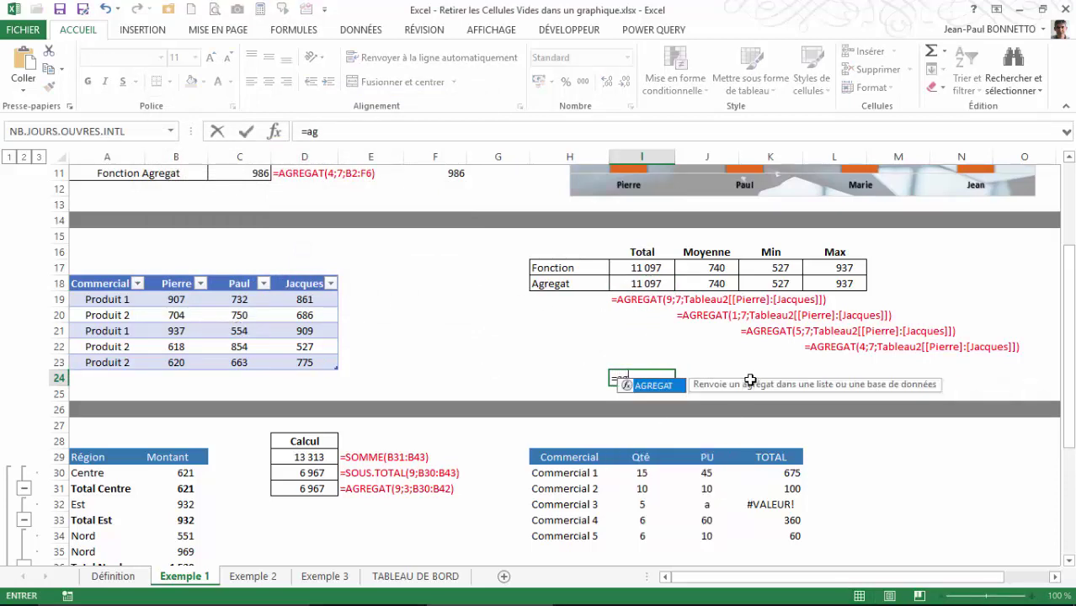
pyautogui.doubleClick(626, 389)
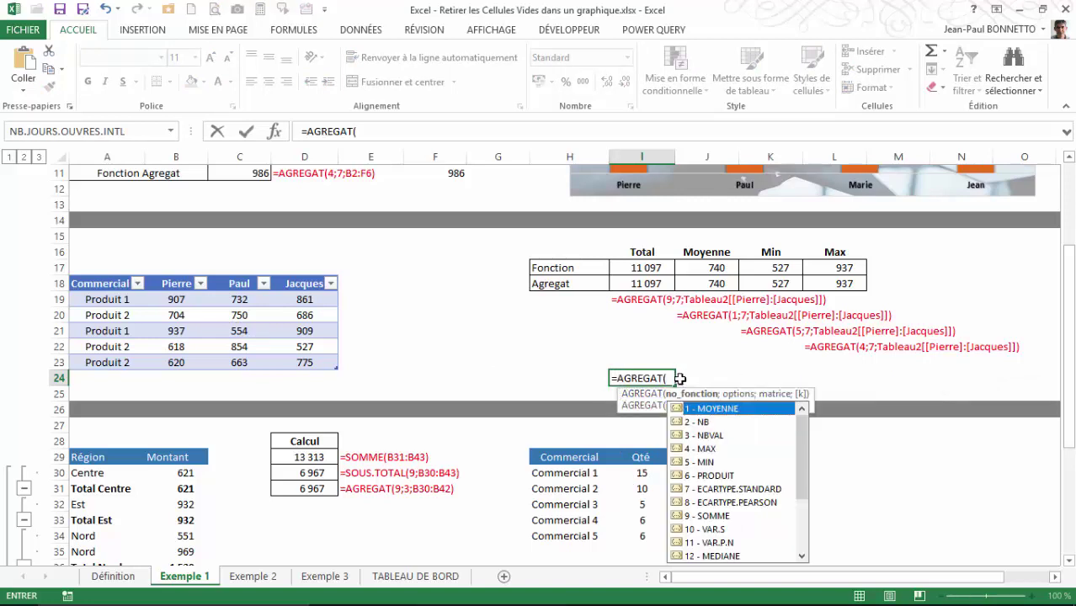
pyautogui.doubleClick(707, 516)
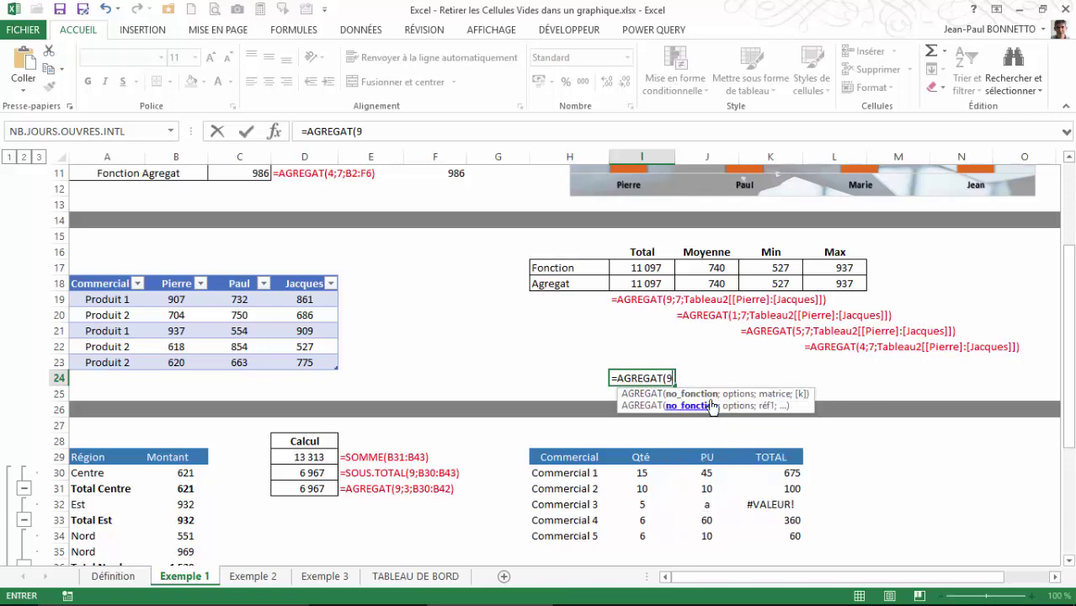
pyautogui.write(';')
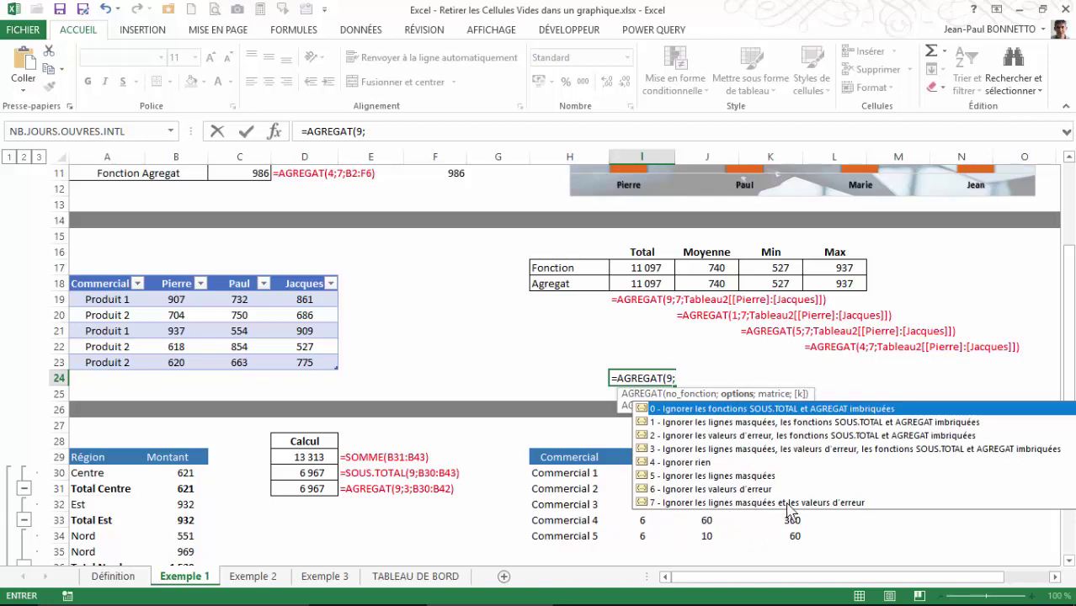
pyautogui.doubleClick(686, 503)
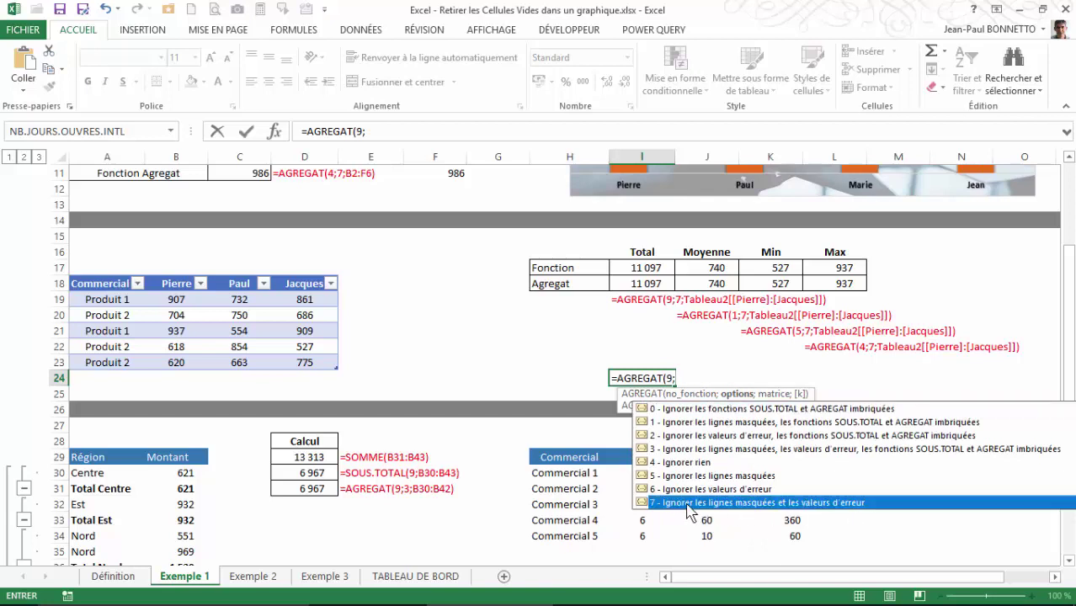
pyautogui.write('7;')
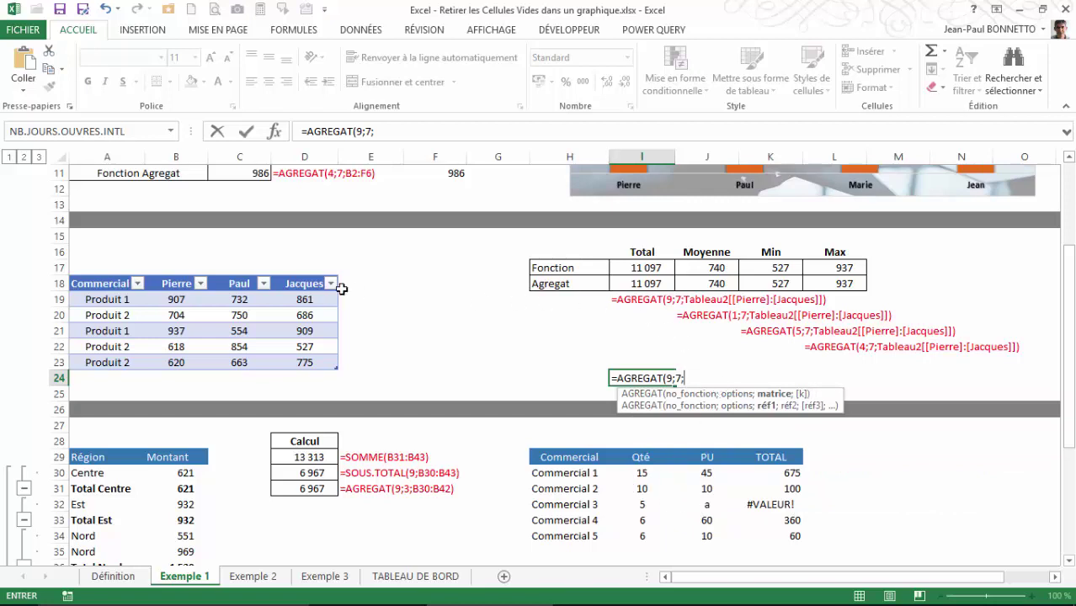
pyautogui.moveTo(170, 300); pyautogui.dragTo(303, 362)
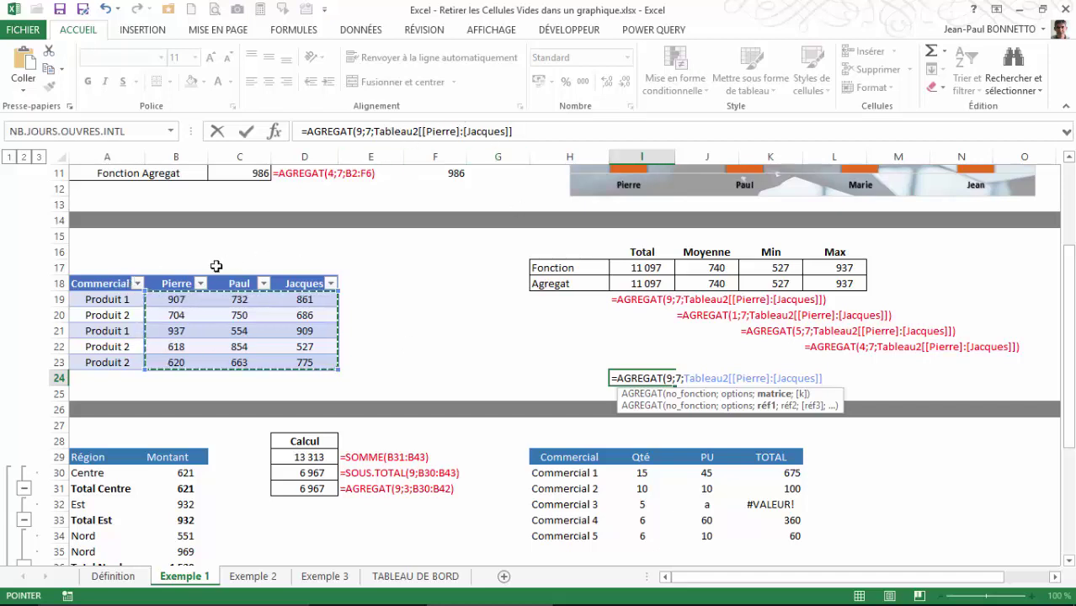
pyautogui.write(')')
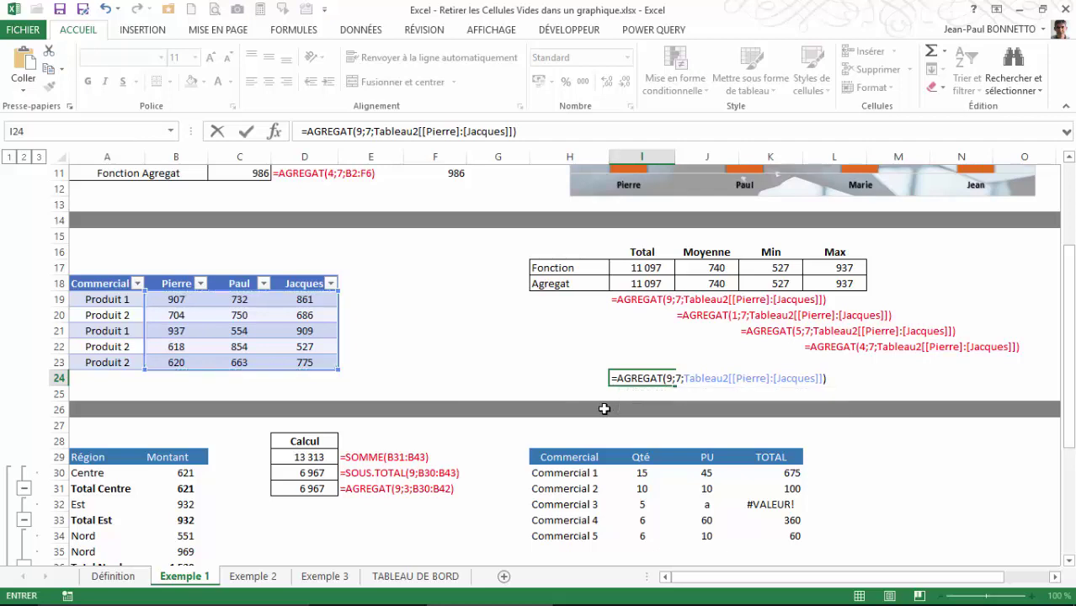
pyautogui.press('Return')
# - Compare the new AGREGAT formula in I24 with the SOMME Total in I17
pyautogui.click(645, 377)
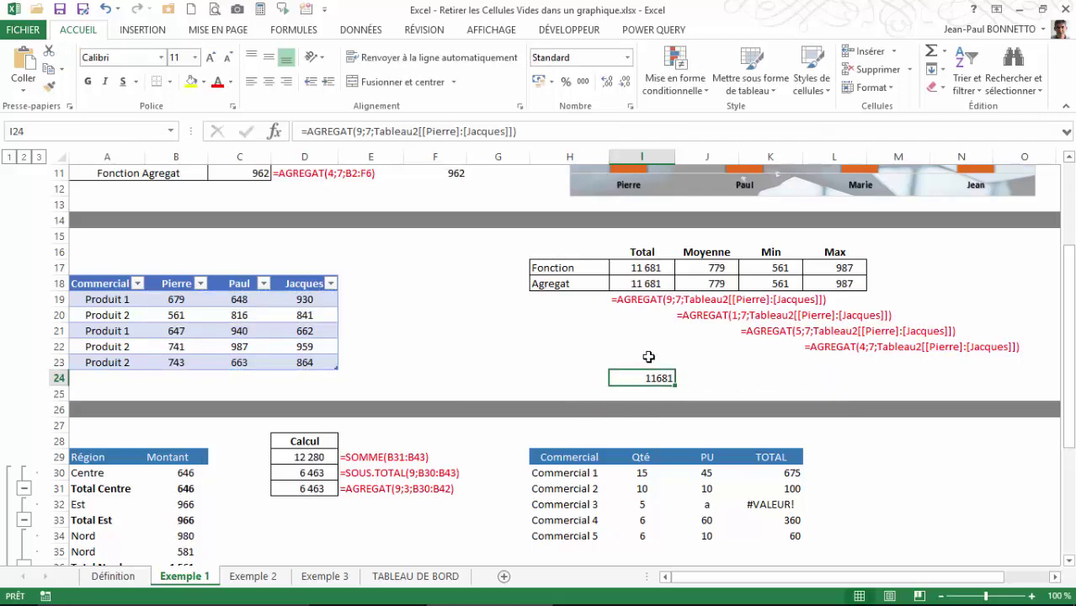
pyautogui.click(645, 267)
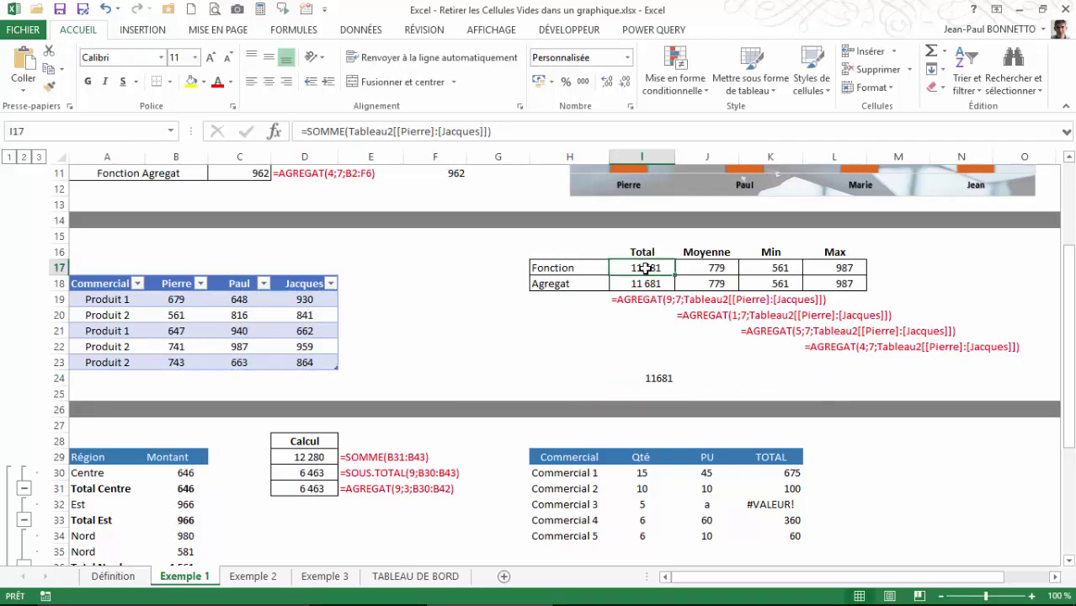
pyautogui.click(653, 378)
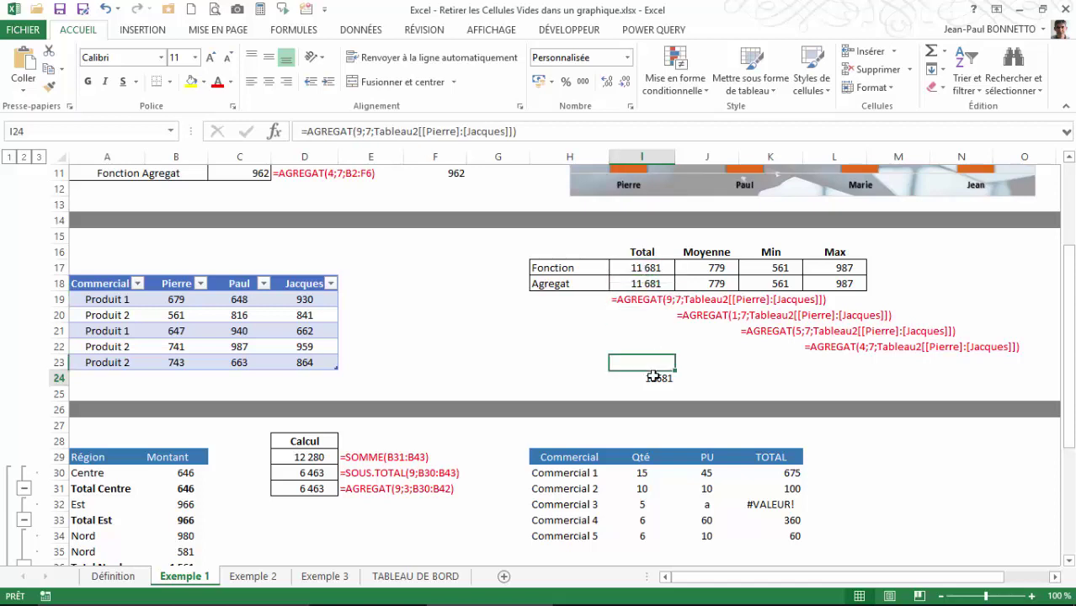
# - Filter the Commercial column to show only Produit 1 rows
pyautogui.click(138, 285)
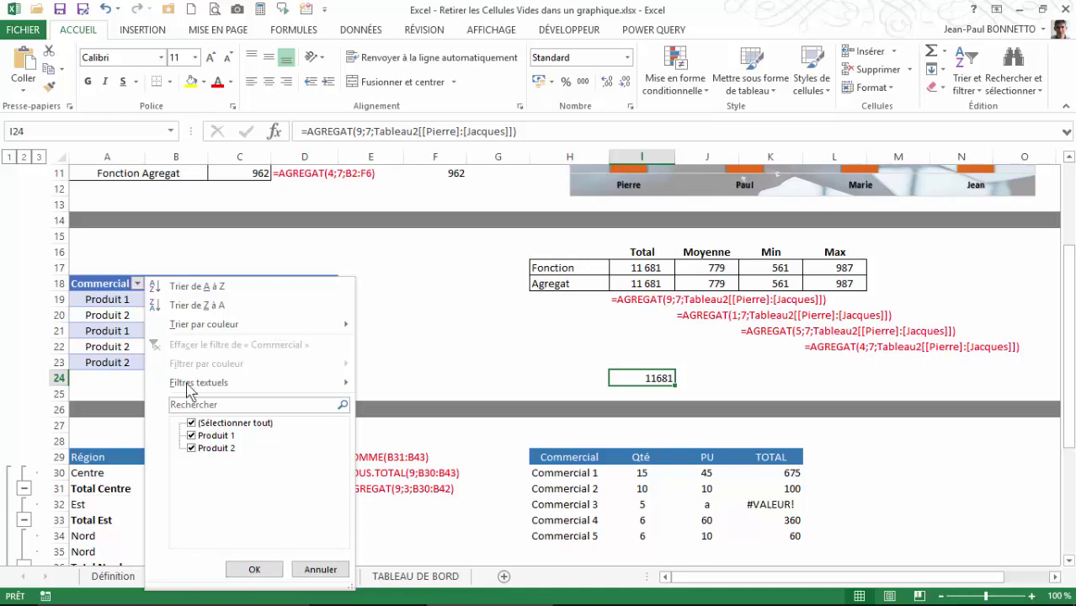
pyautogui.click(192, 422)
pyautogui.click(192, 436)
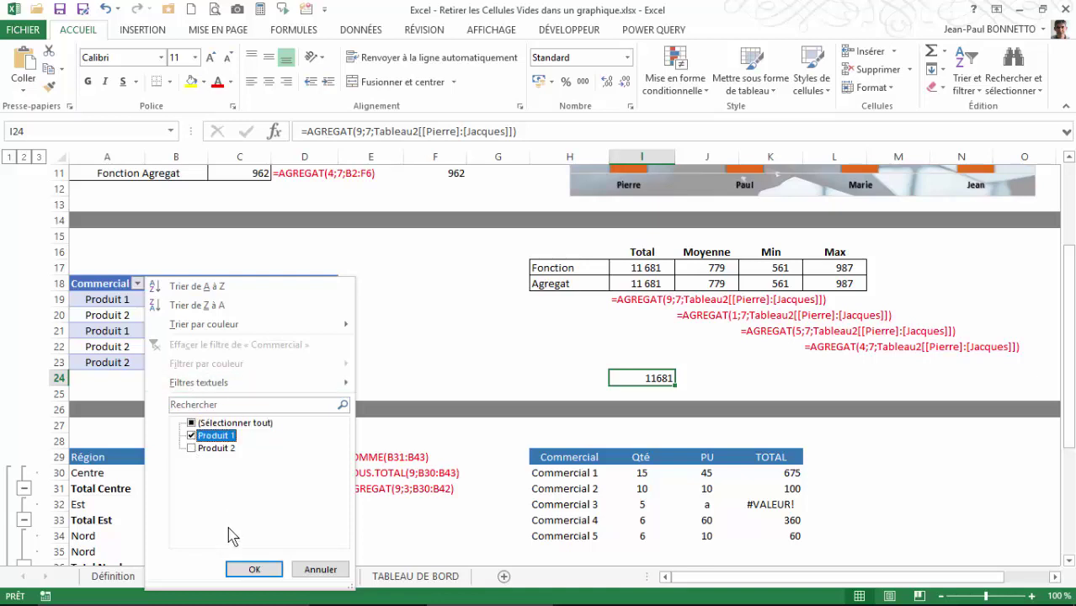
pyautogui.click(253, 569)
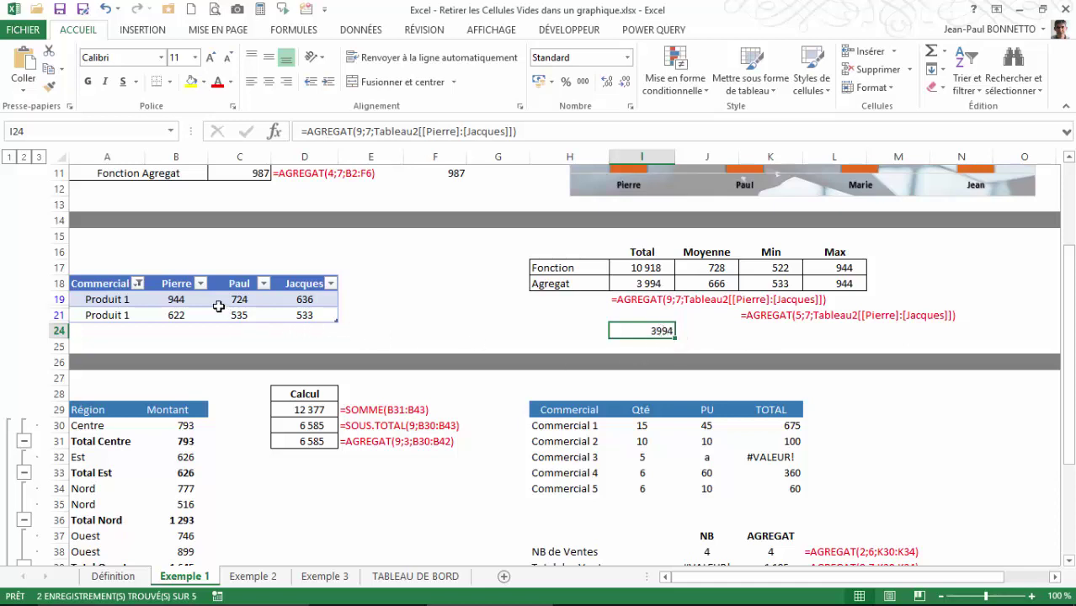
# - Select the visible Produit 1 sales and compare the SOMME Total in I17 with AGREGAT in I24
pyautogui.moveTo(202, 299); pyautogui.dragTo(292, 313)
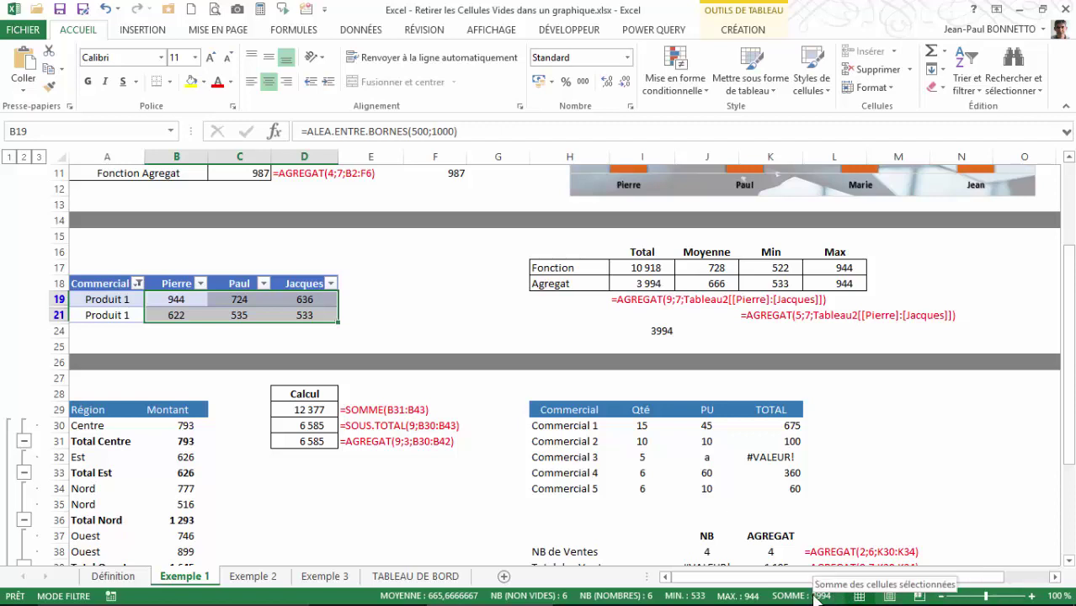
pyautogui.click(642, 267)
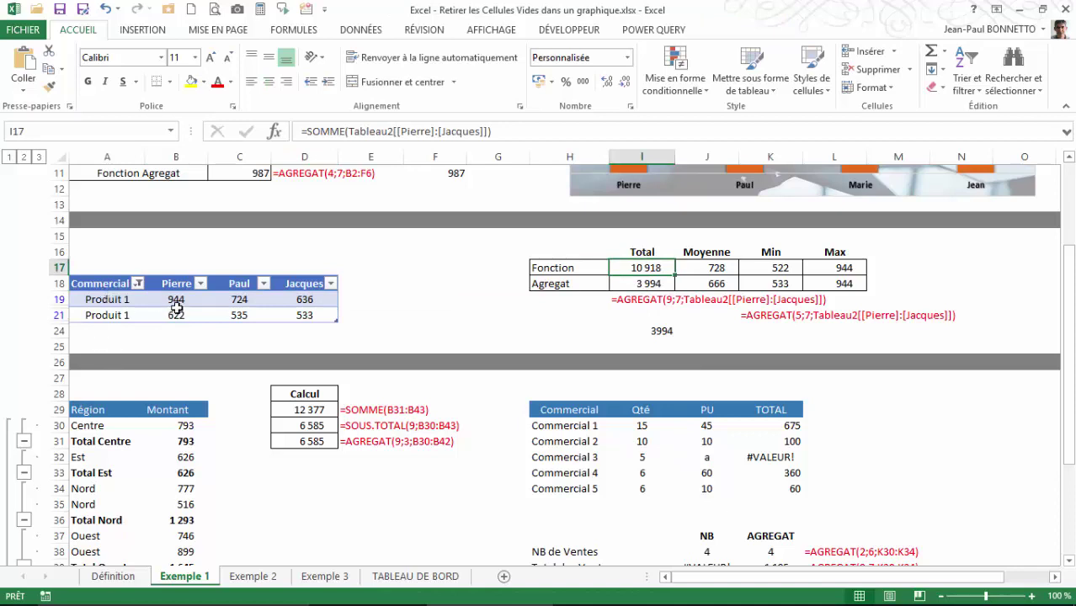
pyautogui.click(662, 331)
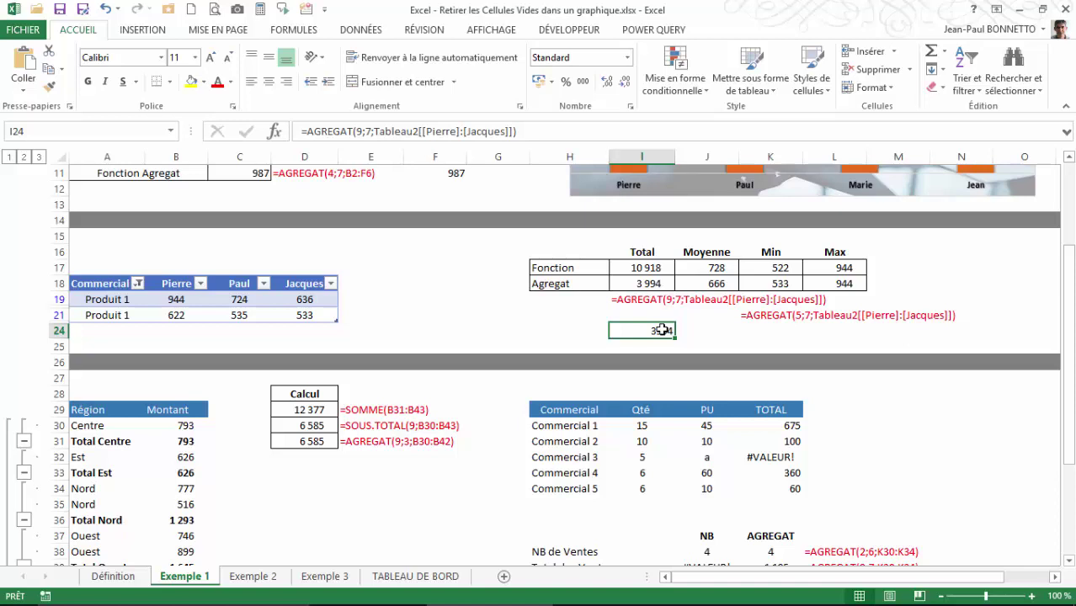
pyautogui.click(201, 312)
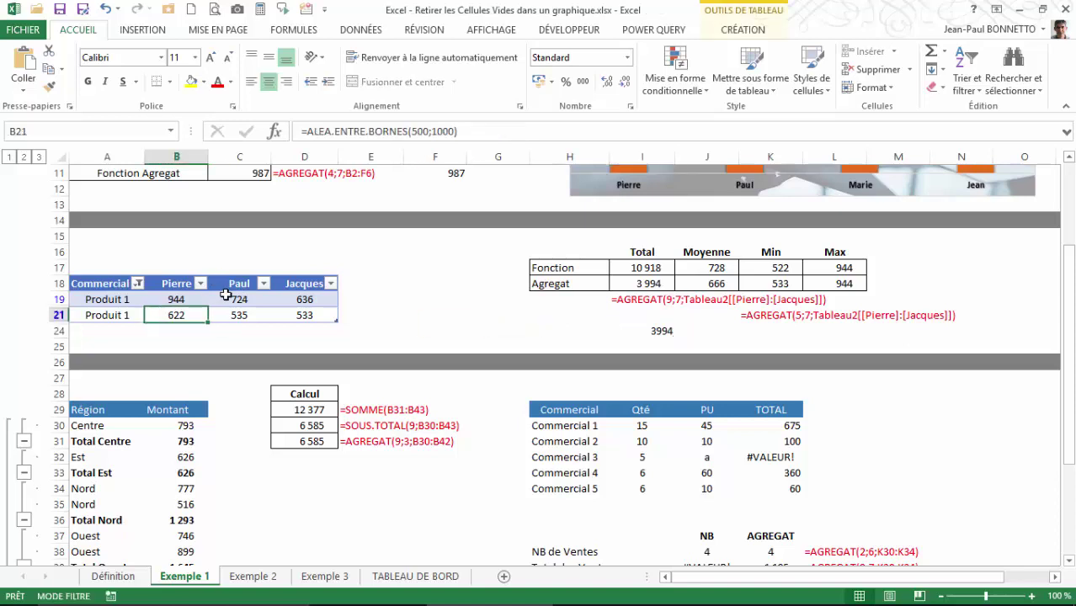
# - Clear the Commercial filter so all five product rows show, then select I24
pyautogui.click(137, 284)
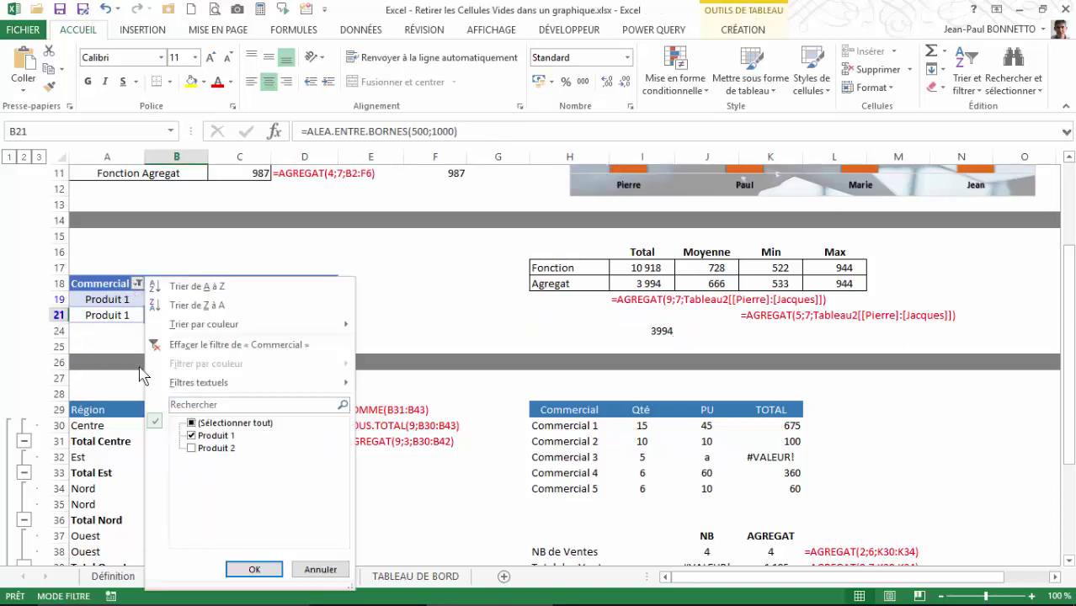
pyautogui.click(187, 345)
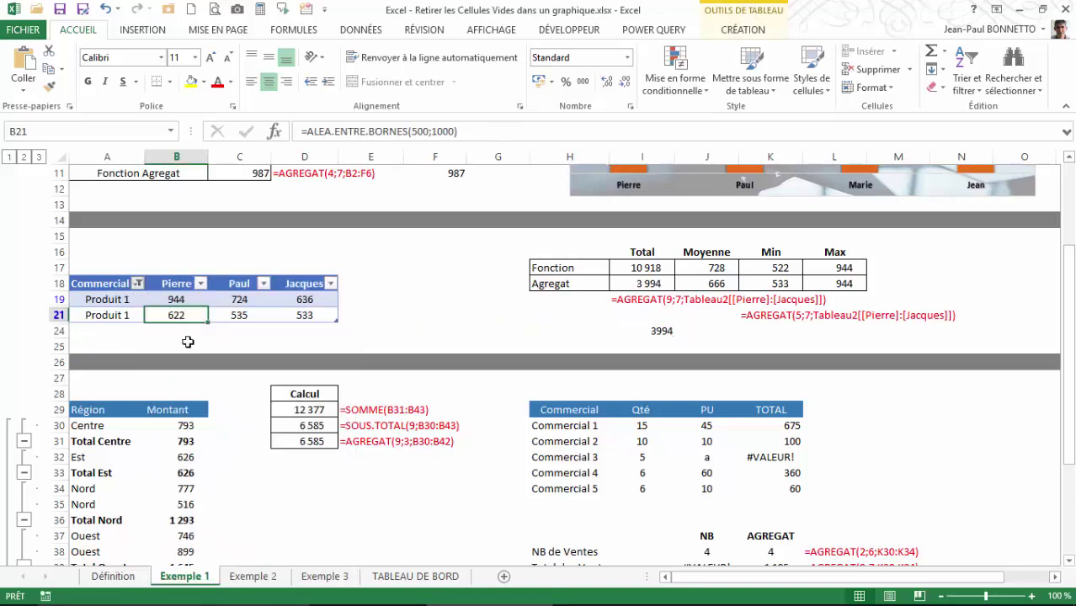
pyautogui.click(438, 318)
pyautogui.click(661, 379)
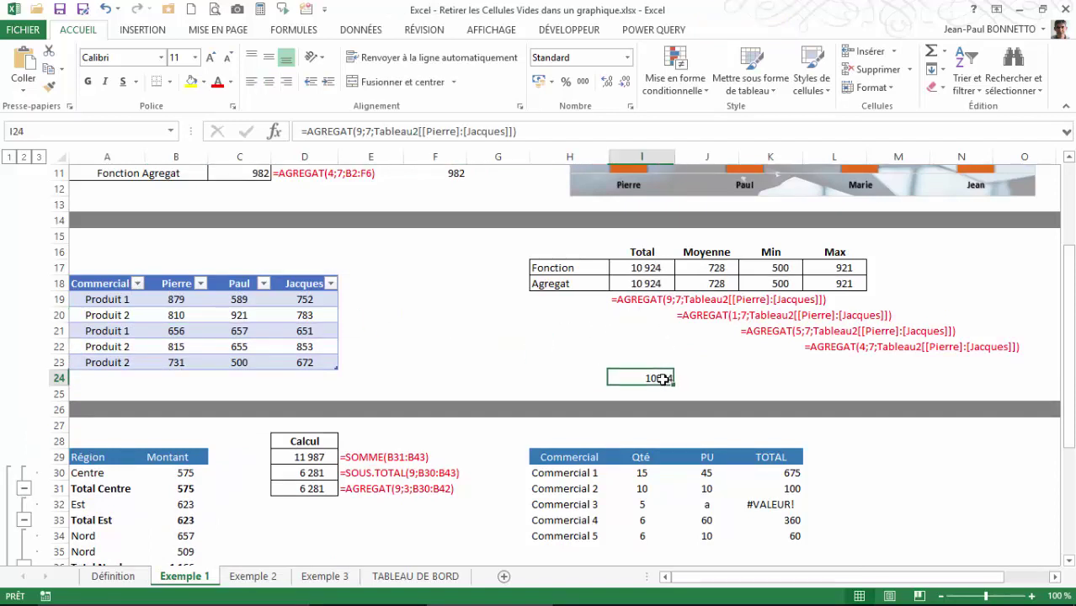
# - Delete the test AGREGAT formula from cell I24
pyautogui.press('Delete')
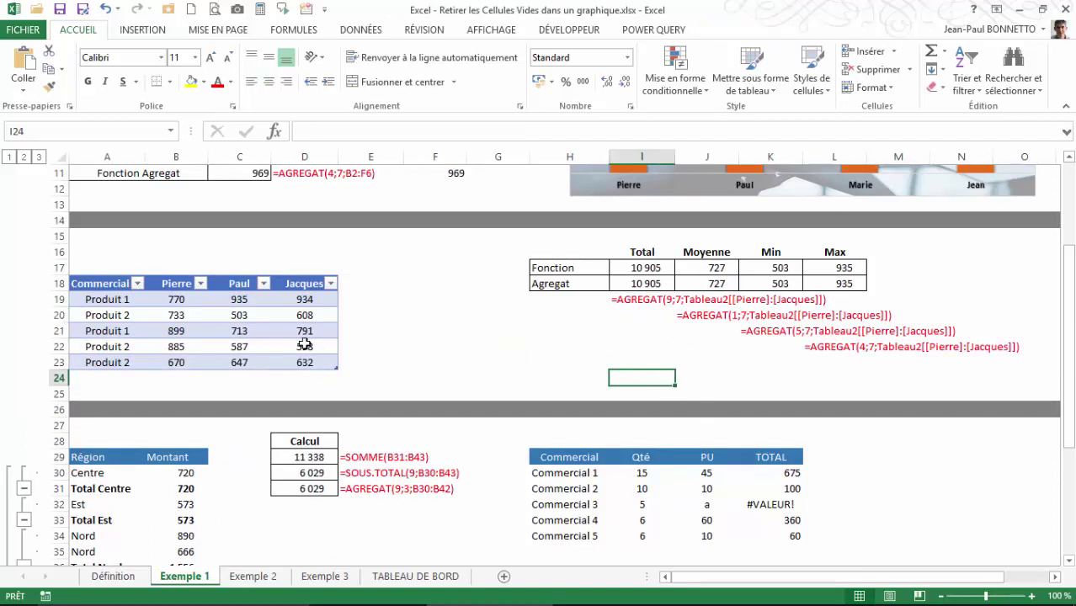
pyautogui.click(429, 264)
pyautogui.click(597, 365)
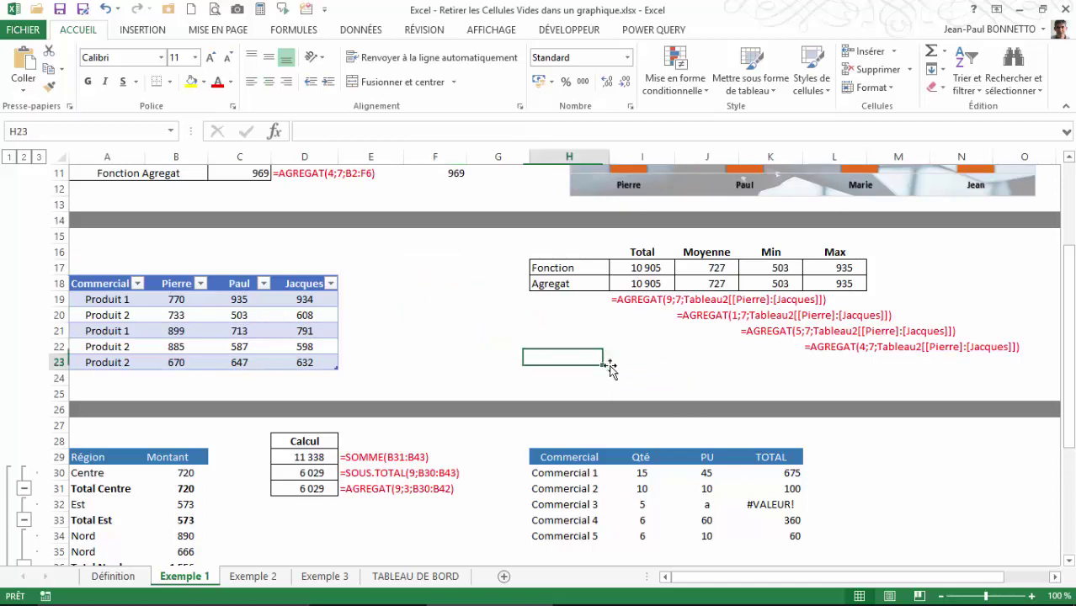
pyautogui.click(622, 349)
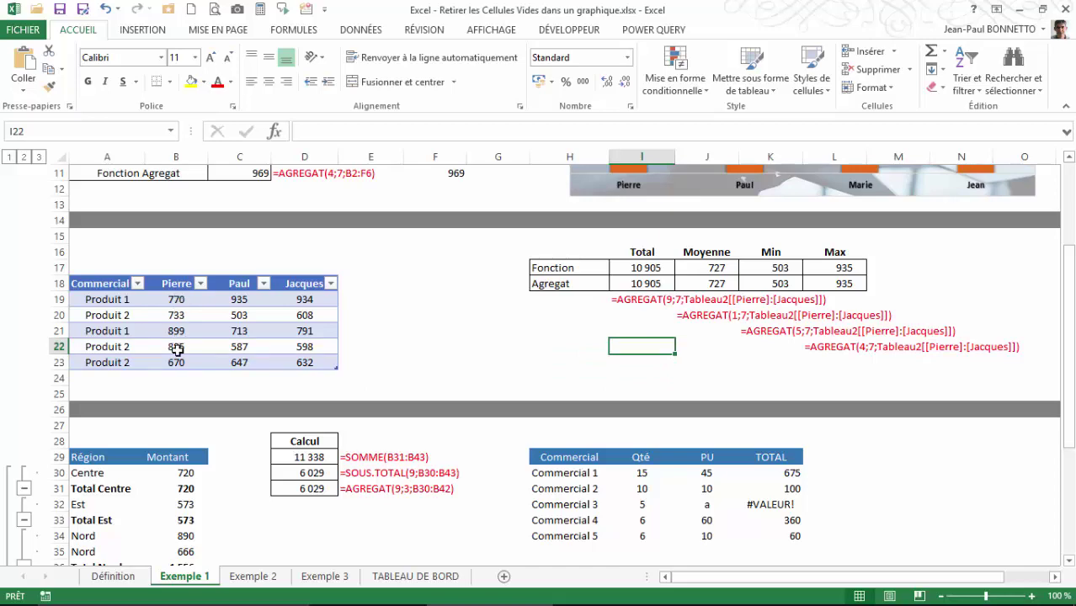
# - Scroll to the Région/Montant table, inspect E30 and E31, select D35 and show the DONNÉES tools
pyautogui.scroll(-2, 168, 322)
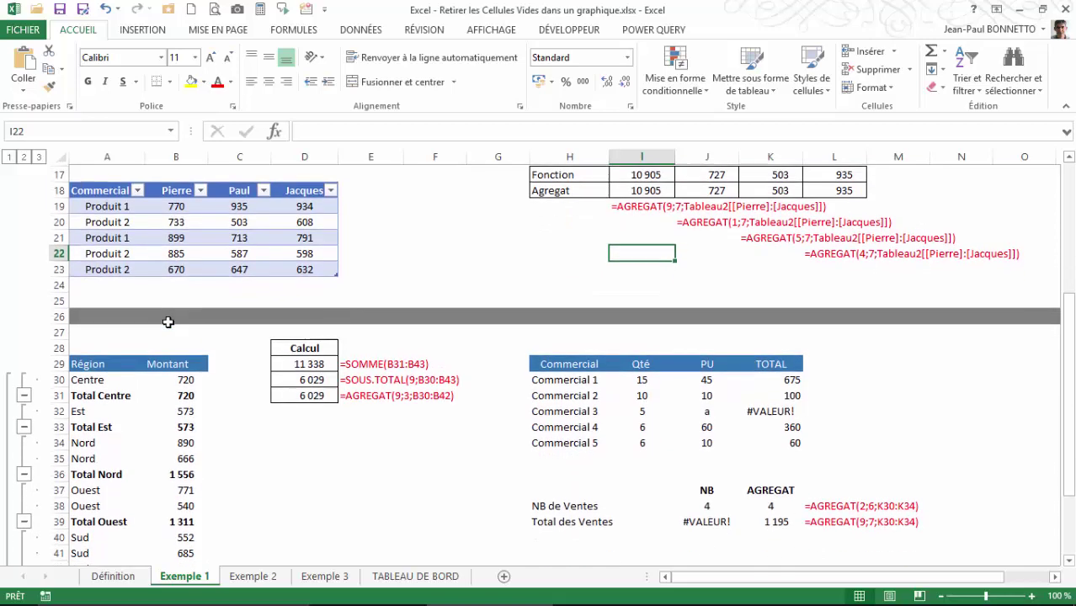
pyautogui.scroll(-2, 168, 322)
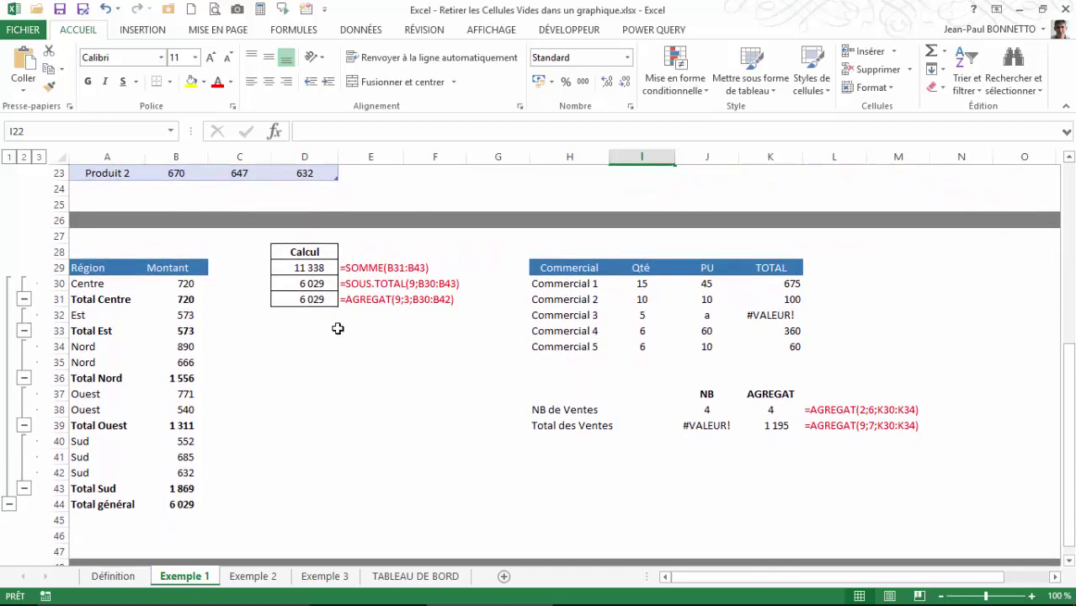
pyautogui.click(370, 299)
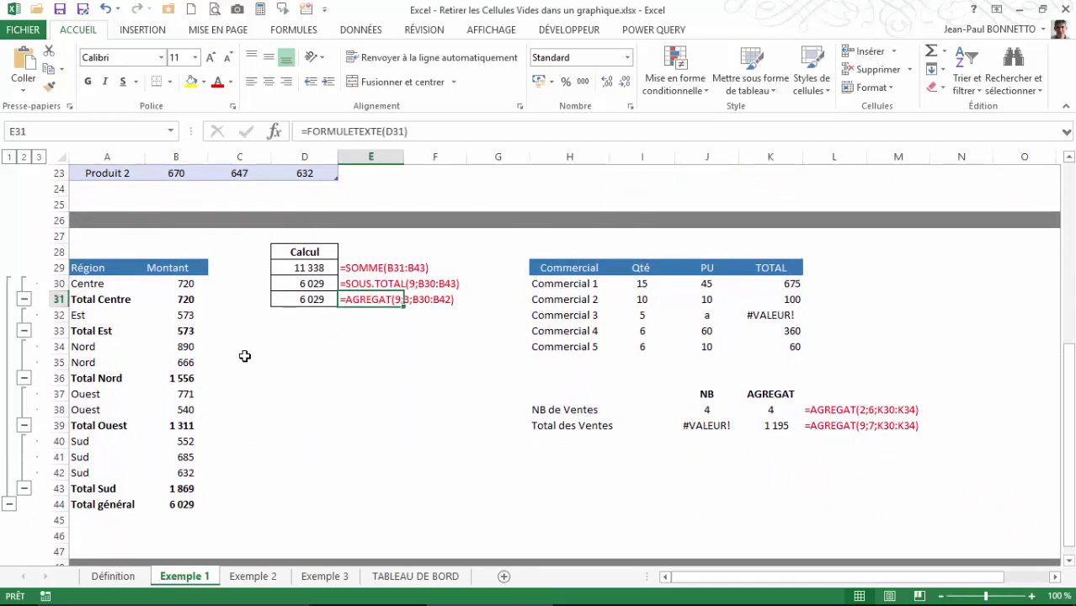
pyautogui.click(365, 278)
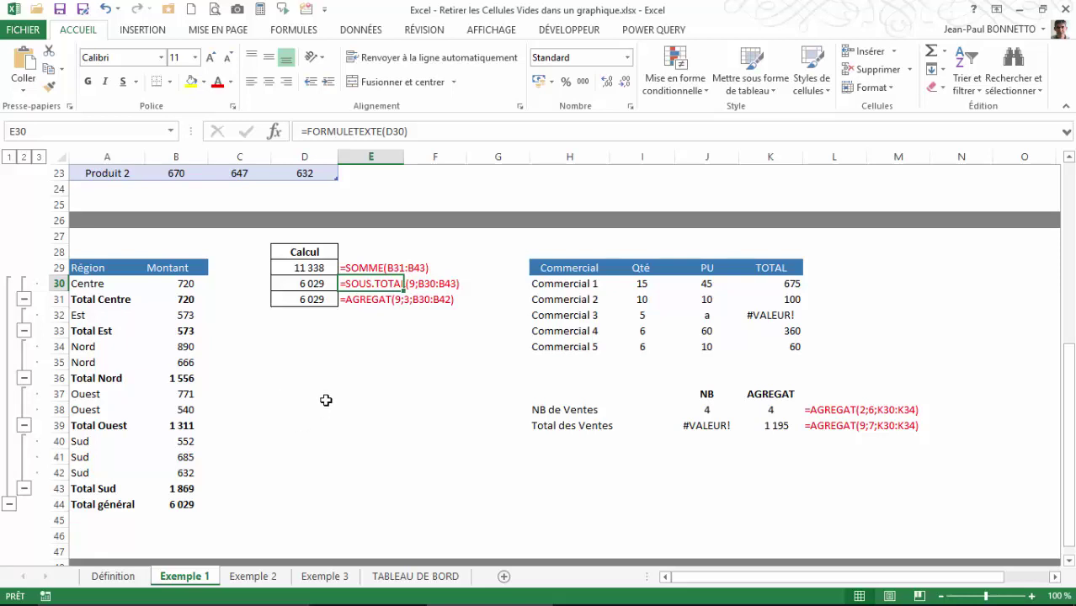
pyautogui.click(304, 364)
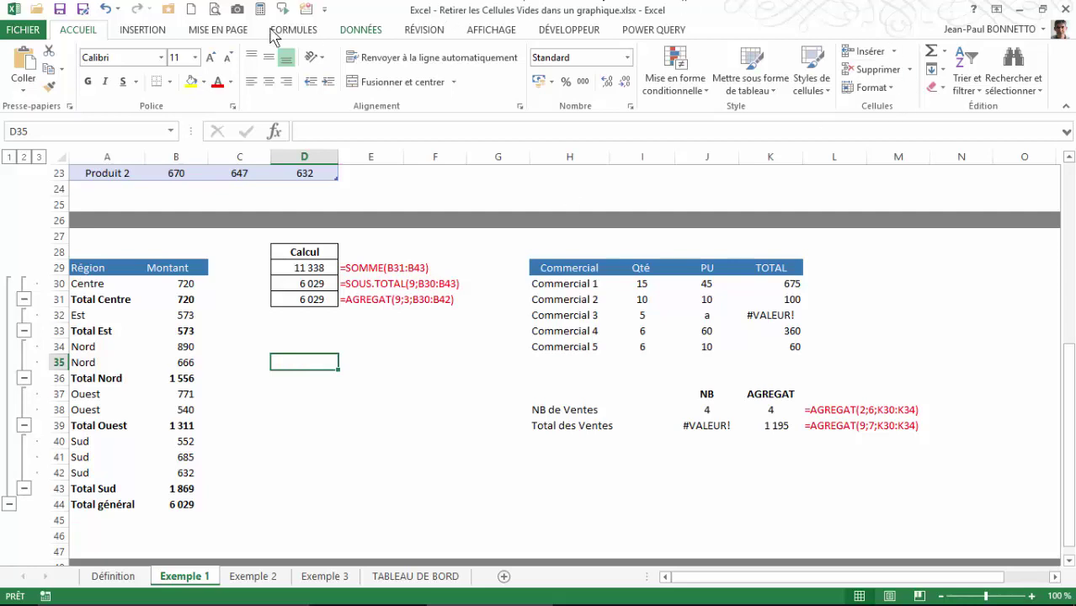
pyautogui.click(357, 31)
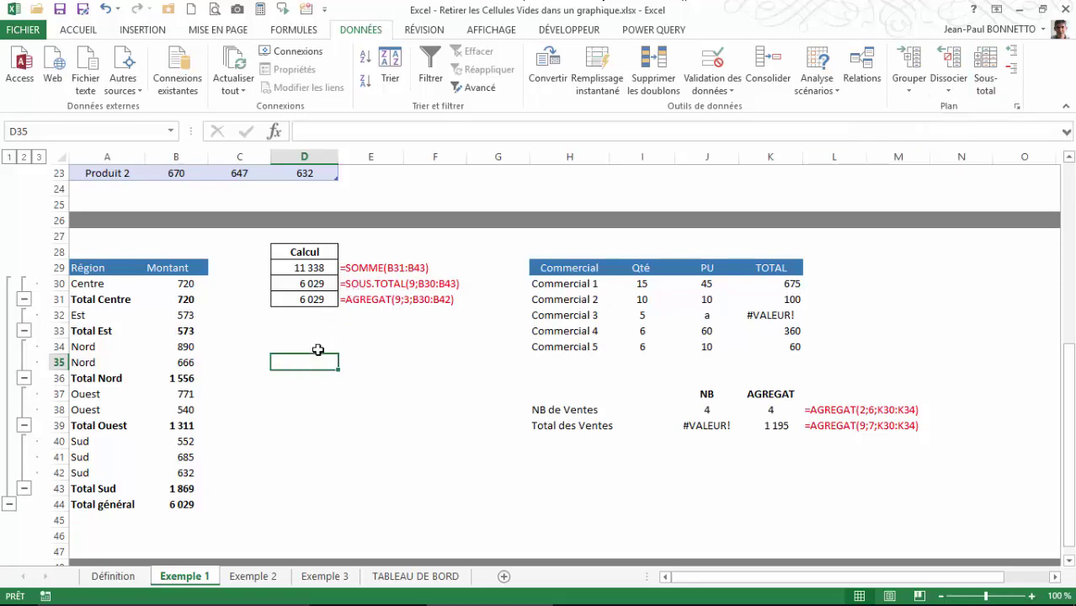
# - Enter =SOUS.TOTAL(9;B30:B43) in D35, giving 6959
pyautogui.write('=')
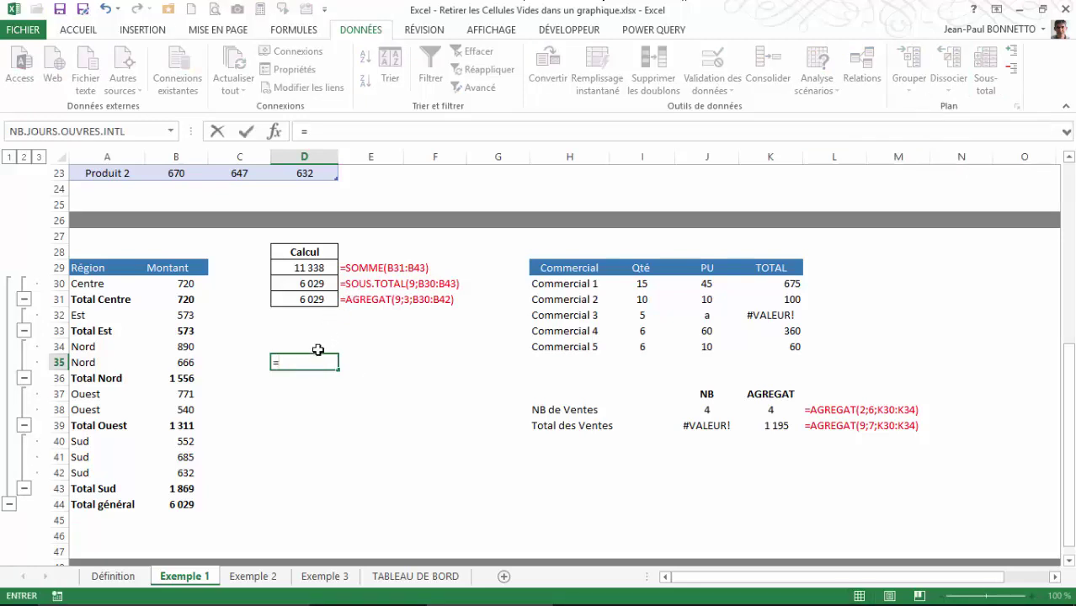
pyautogui.write('sou')
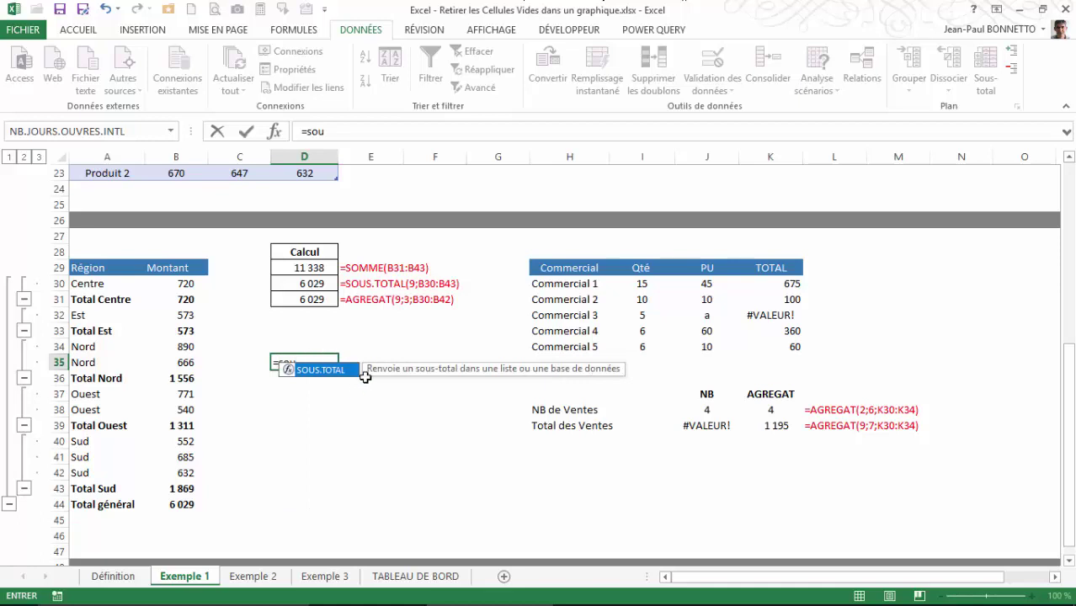
pyautogui.doubleClick(288, 370)
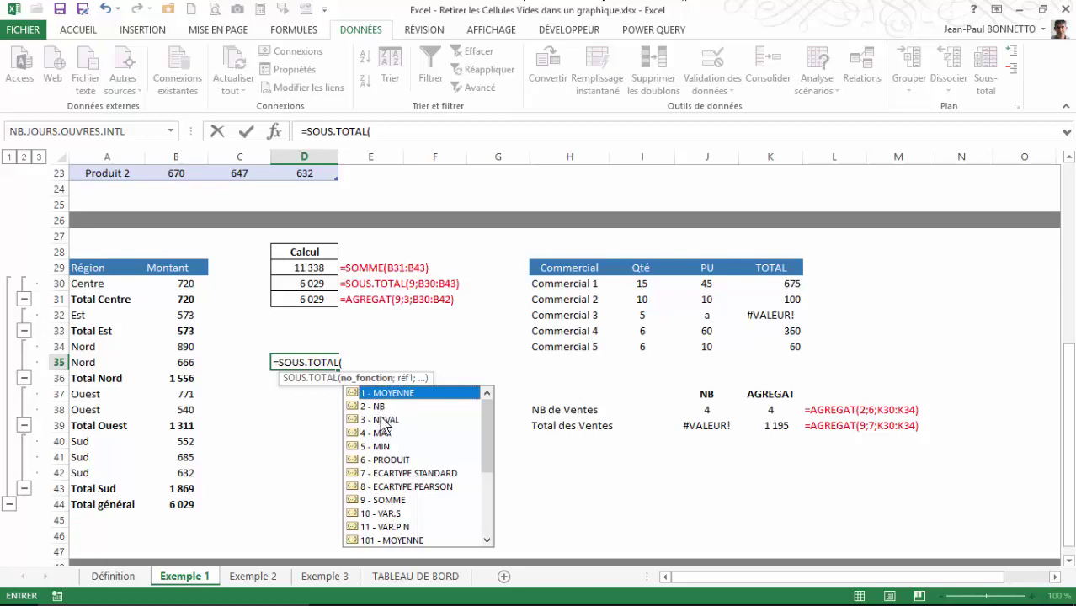
pyautogui.doubleClick(375, 501)
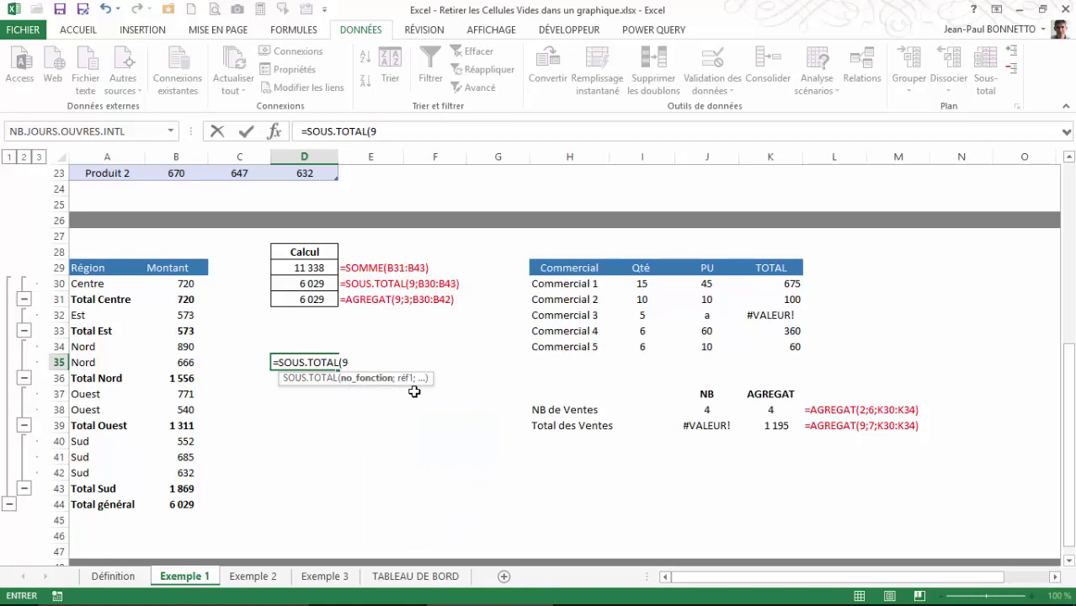
pyautogui.write(';')
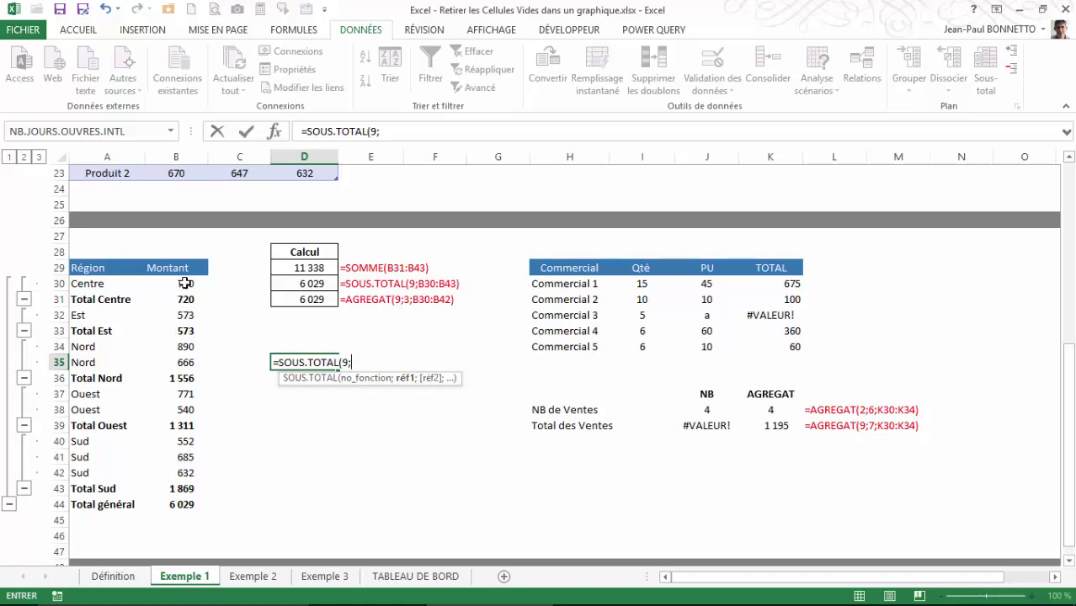
pyautogui.moveTo(184, 283); pyautogui.dragTo(172, 490)
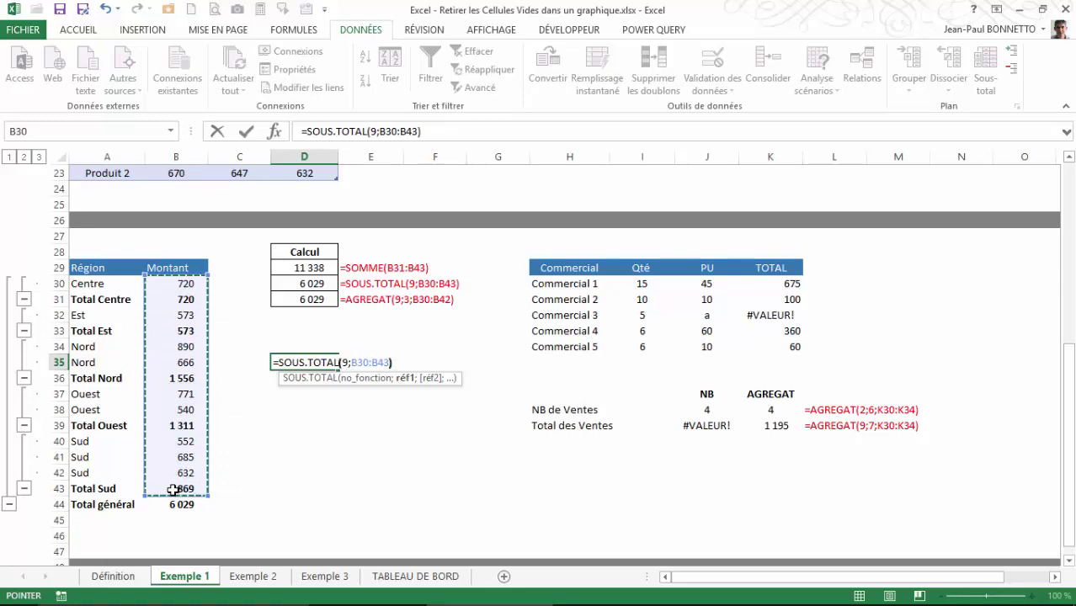
pyautogui.press('Return')
pyautogui.click(314, 360)
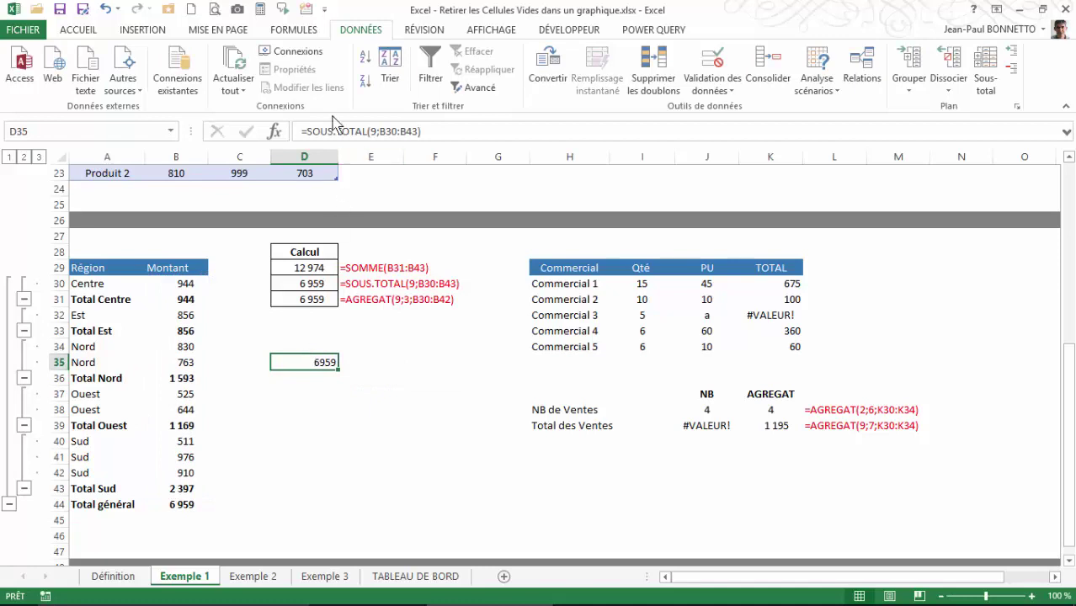
pyautogui.click(179, 301)
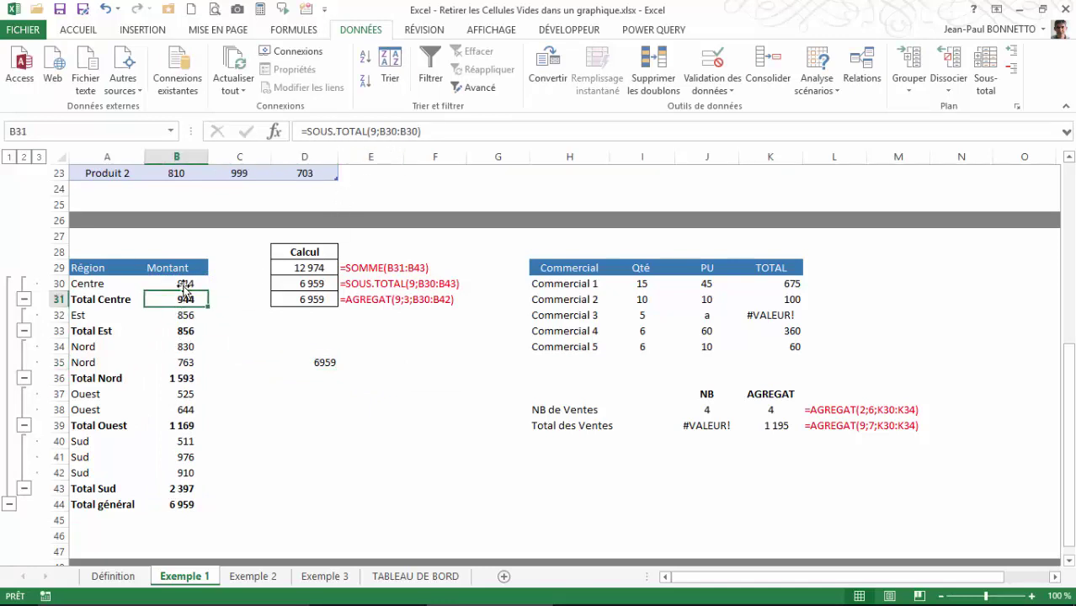
pyautogui.click(181, 330)
pyautogui.click(181, 378)
pyautogui.click(314, 363)
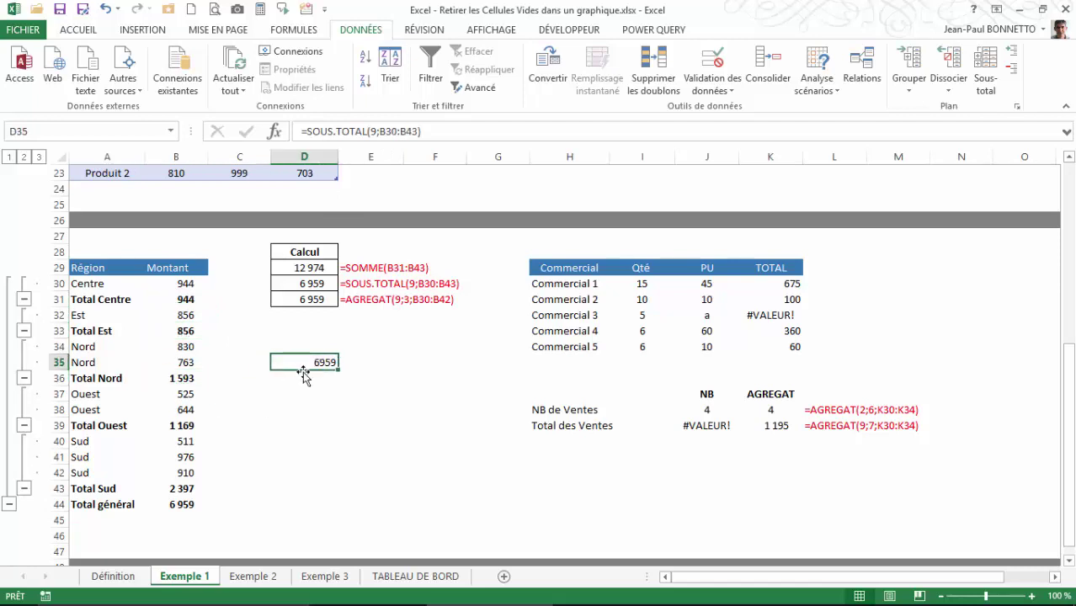
pyautogui.click(178, 301)
pyautogui.click(181, 331)
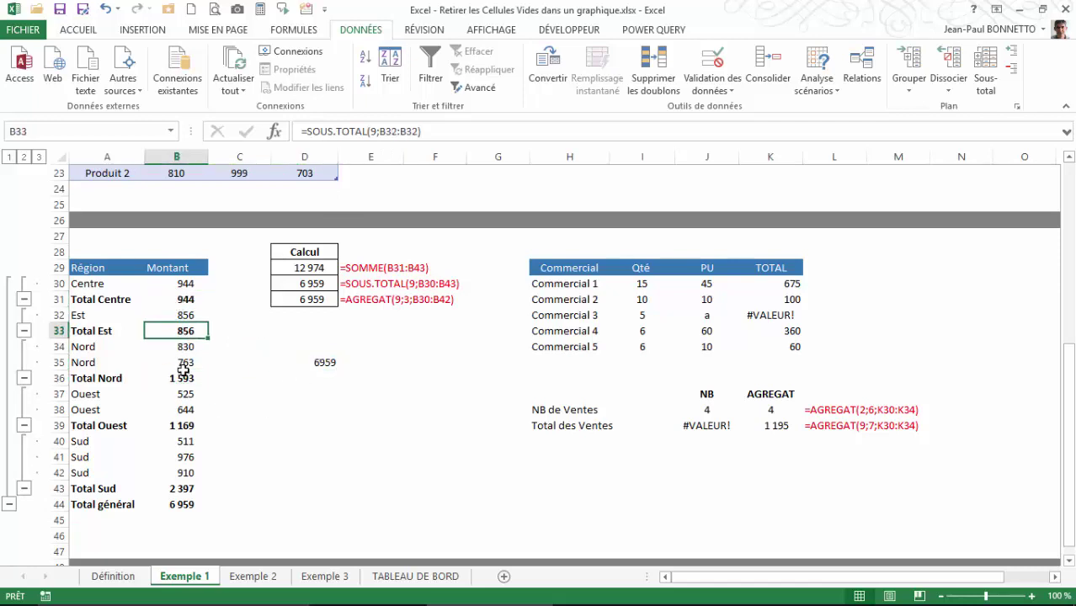
pyautogui.click(180, 379)
pyautogui.moveTo(183, 287); pyautogui.dragTo(182, 486)
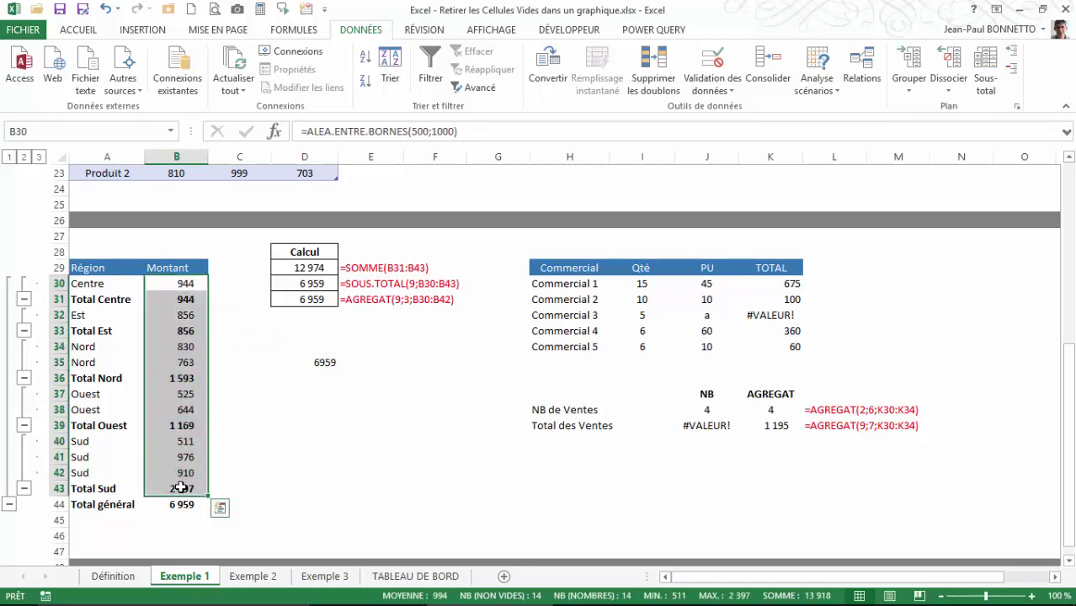
pyautogui.moveTo(783, 599)
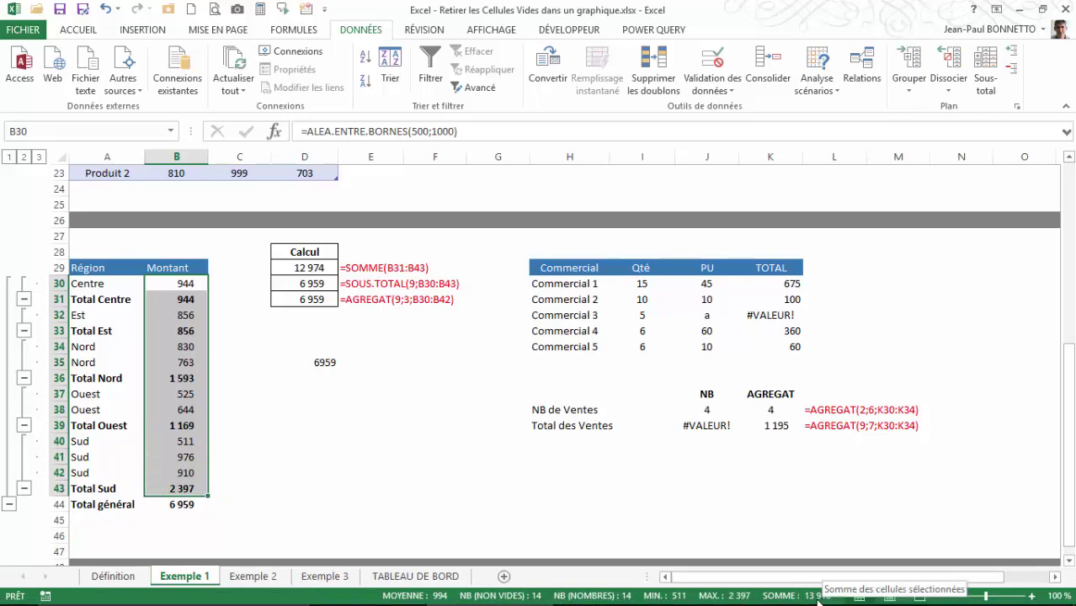
pyautogui.click(324, 473)
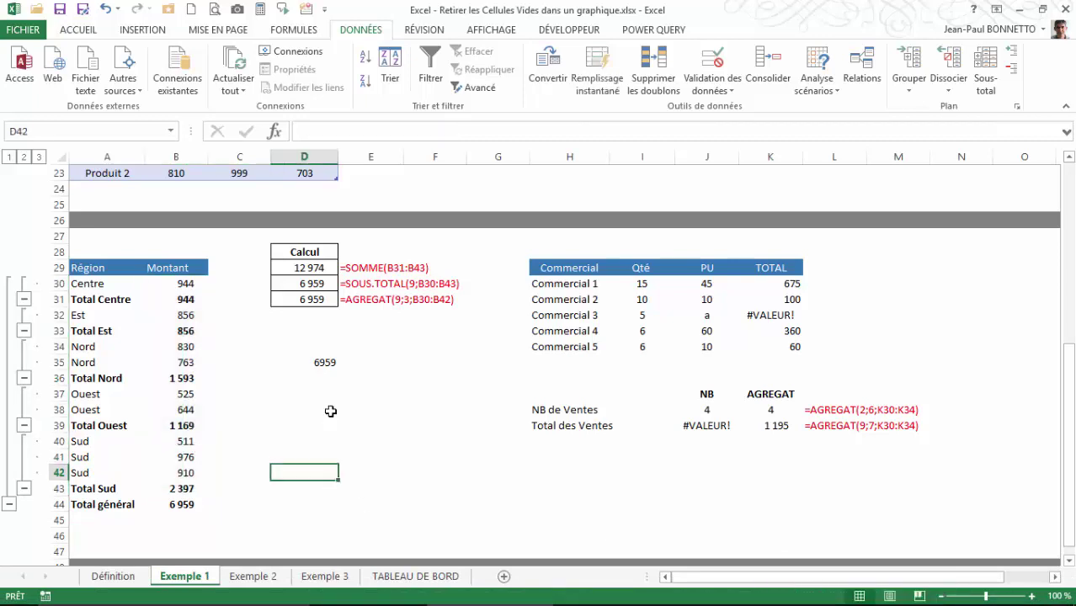
pyautogui.click(314, 362)
pyautogui.click(381, 362)
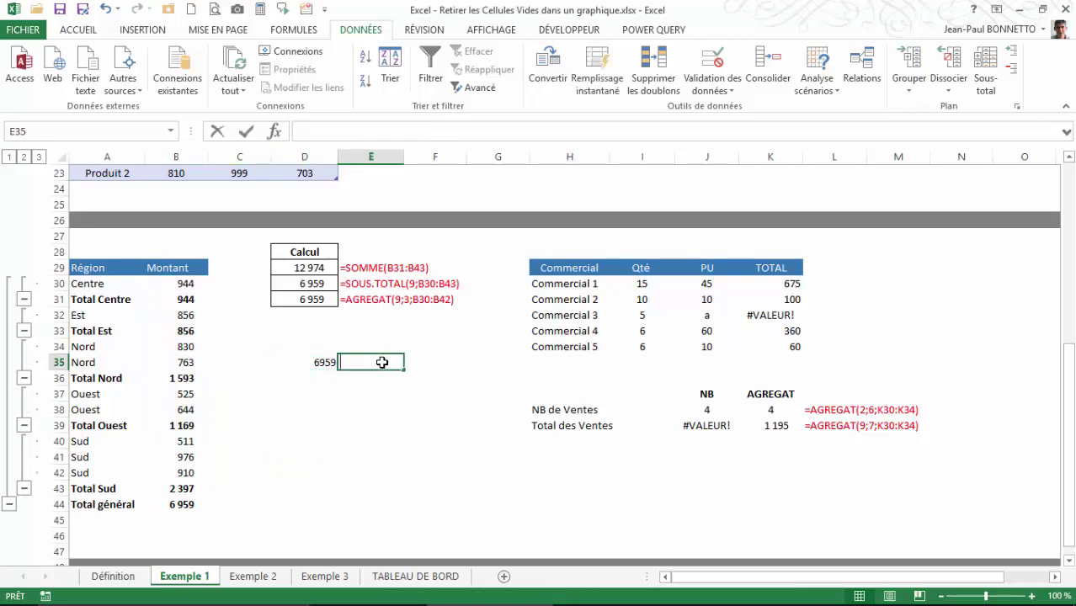
pyautogui.write('Fonction SOu')
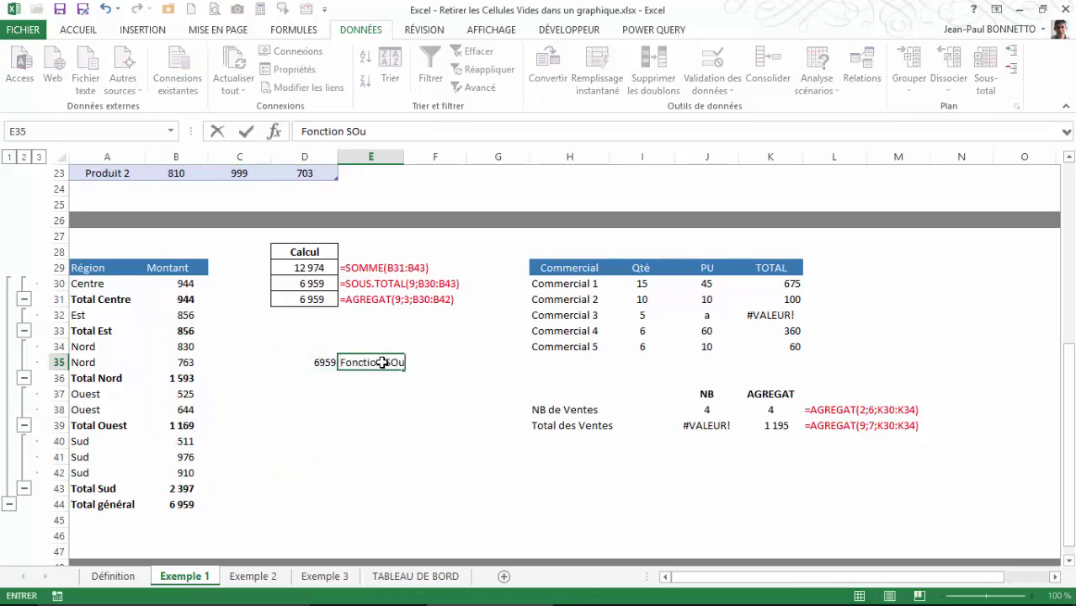
pyautogui.write('-total')
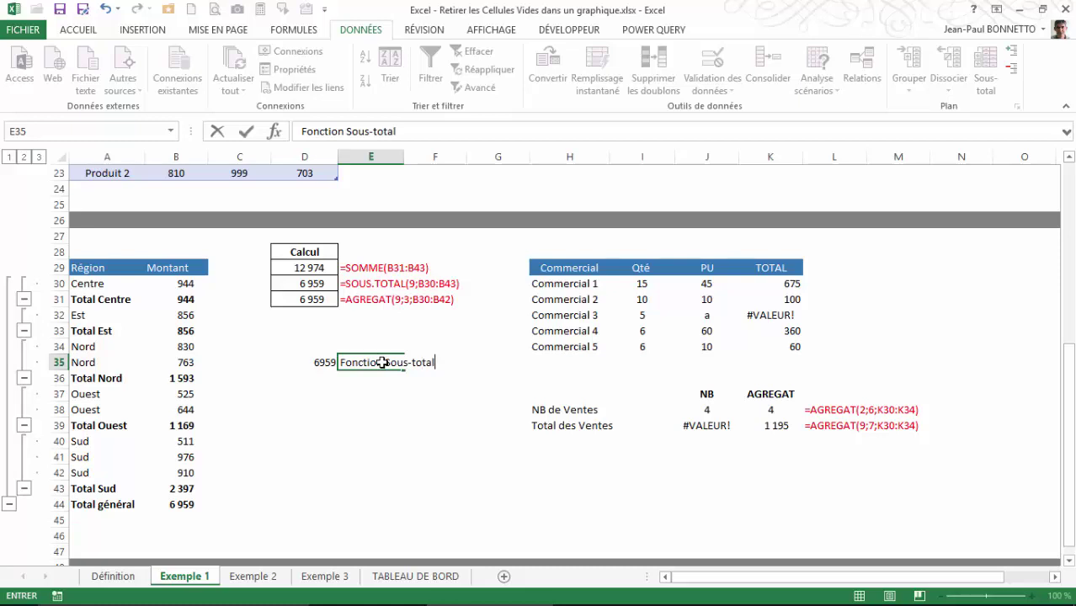
pyautogui.click(372, 408)
pyautogui.click(319, 362)
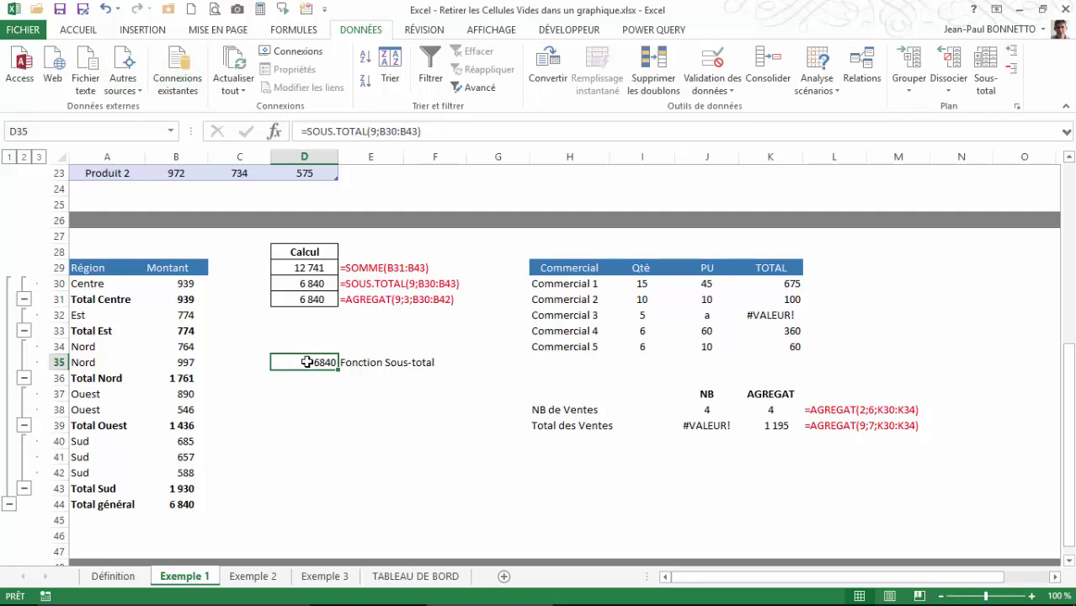
pyautogui.click(187, 301)
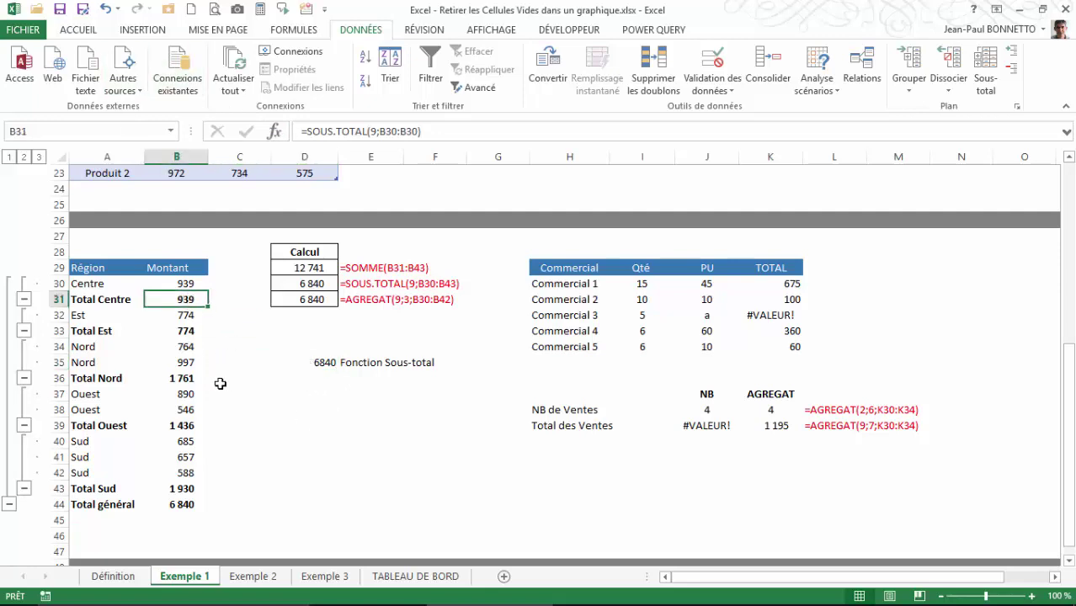
pyautogui.keyDown('ctrl'); pyautogui.click(184, 332); pyautogui.keyUp('ctrl')
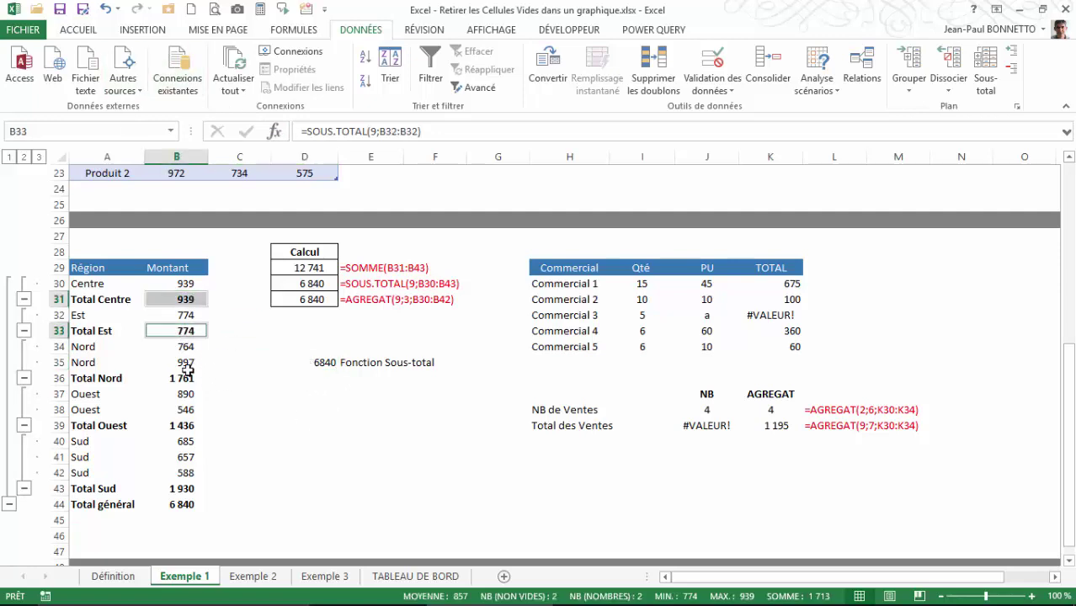
pyautogui.keyDown('ctrl'); pyautogui.click(183, 380); pyautogui.keyUp('ctrl')
pyautogui.keyDown('ctrl'); pyautogui.click(186, 426); pyautogui.keyUp('ctrl')
pyautogui.keyDown('ctrl'); pyautogui.click(186, 490); pyautogui.keyUp('ctrl')
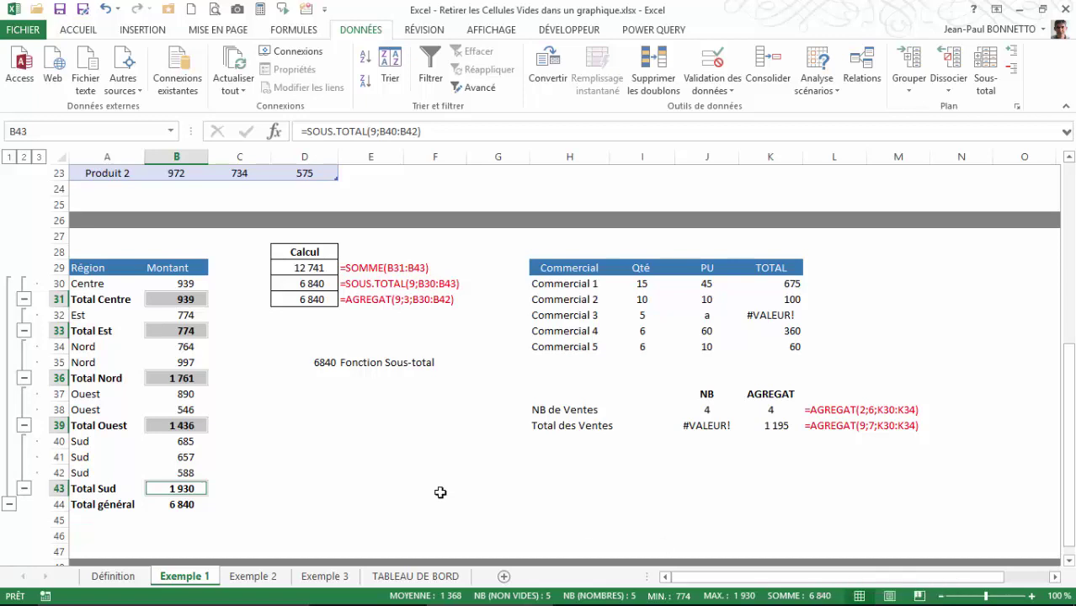
# - Enter =AGREGAT(9;3;B30:B43) in E36, returning 6948
pyautogui.click(313, 379)
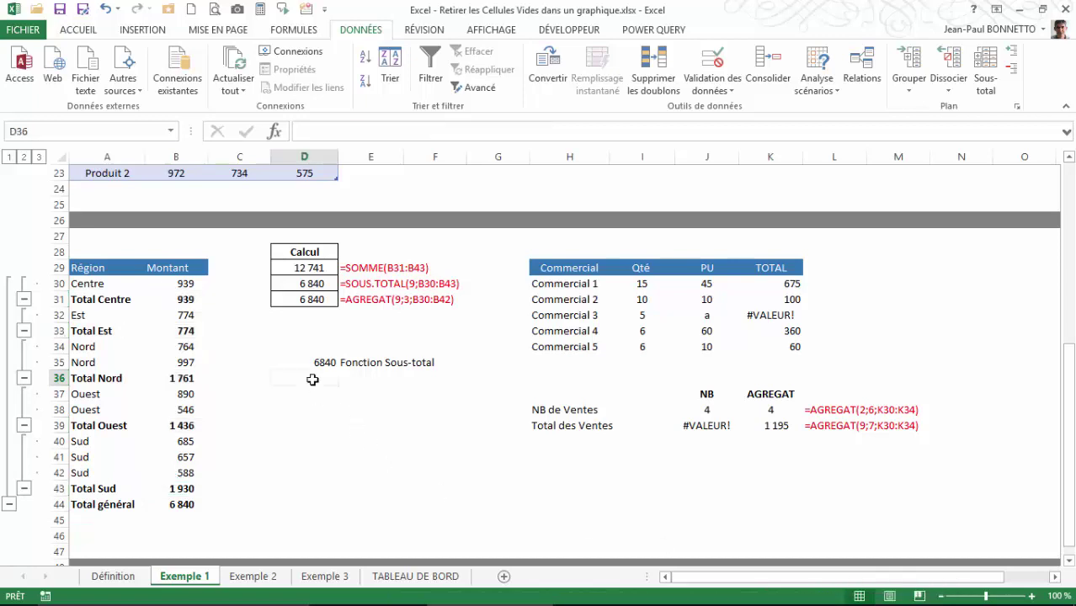
pyautogui.click(359, 378)
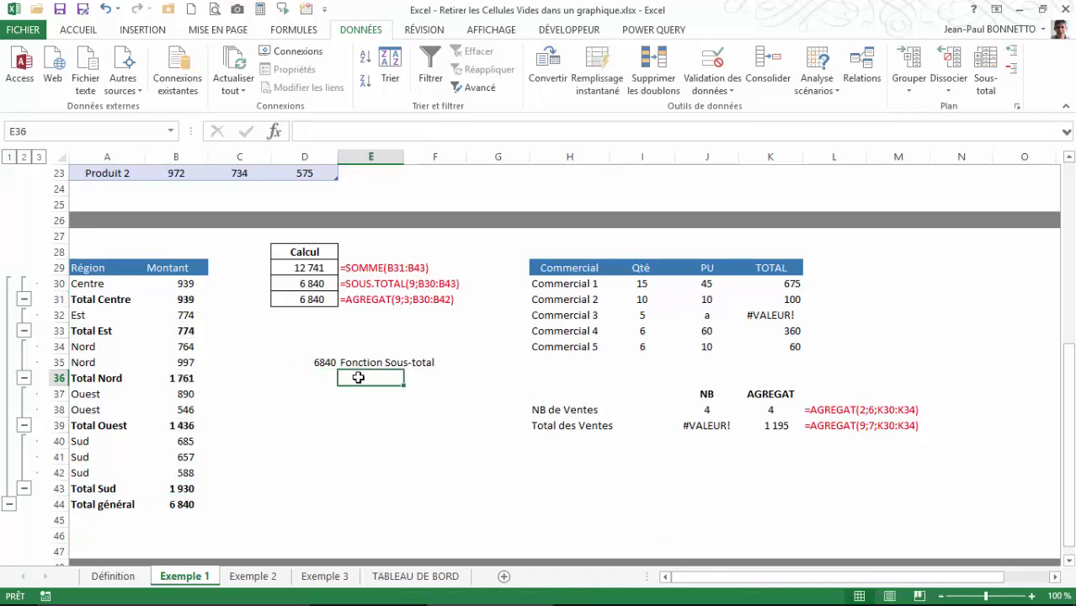
pyautogui.write('=agre')
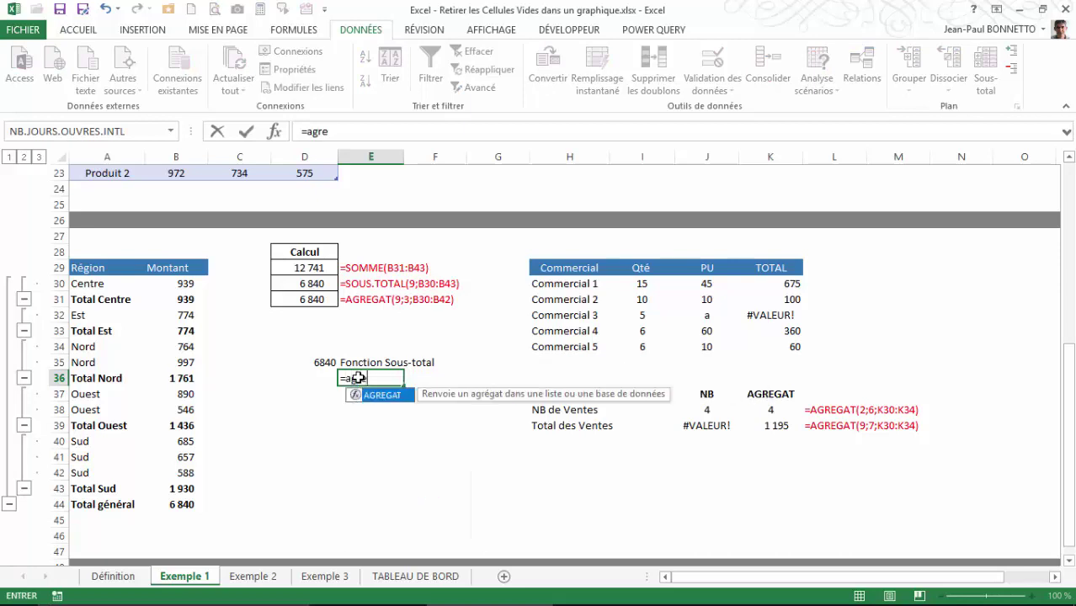
pyautogui.doubleClick(357, 397)
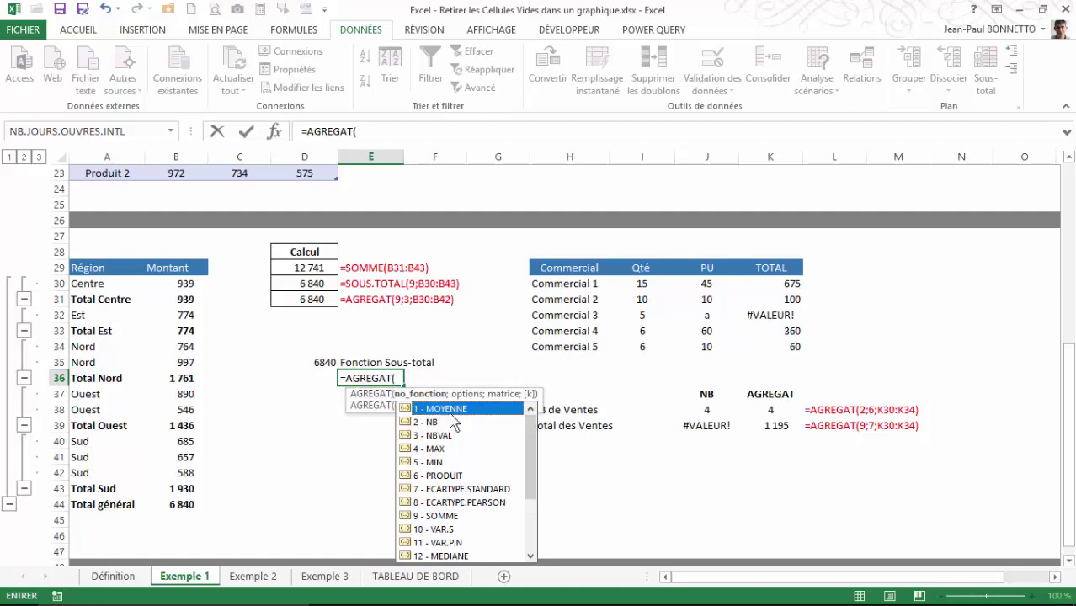
pyautogui.doubleClick(433, 516)
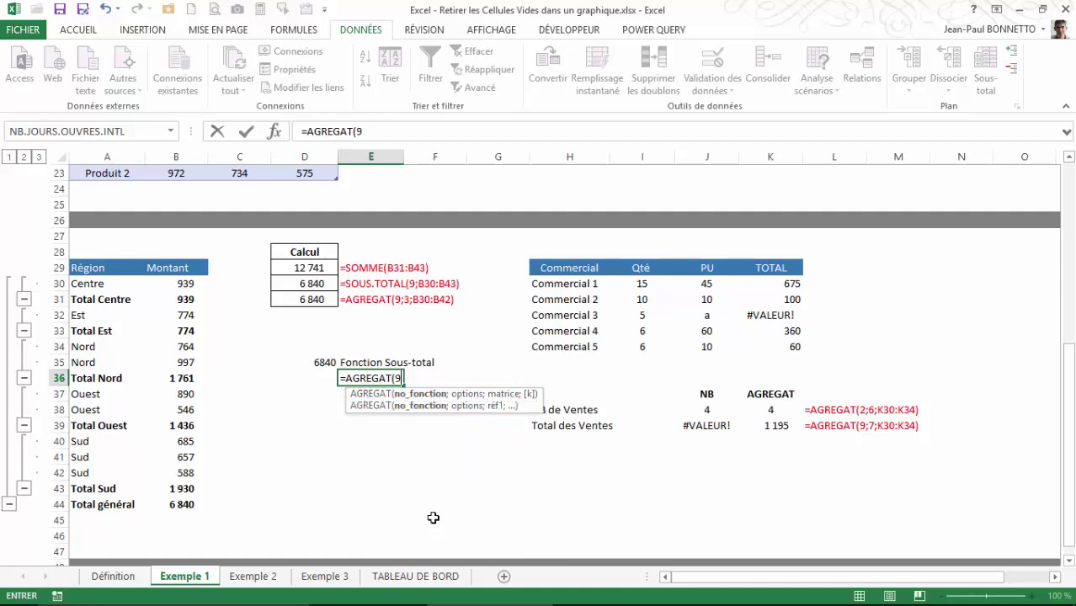
pyautogui.write(';')
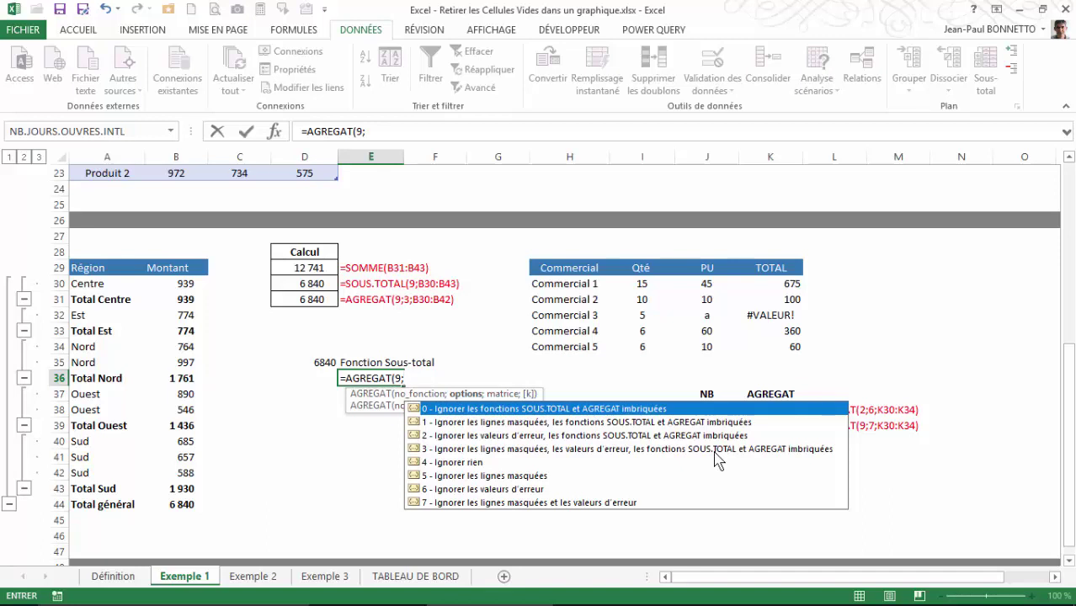
pyautogui.doubleClick(447, 450)
pyautogui.write(';')
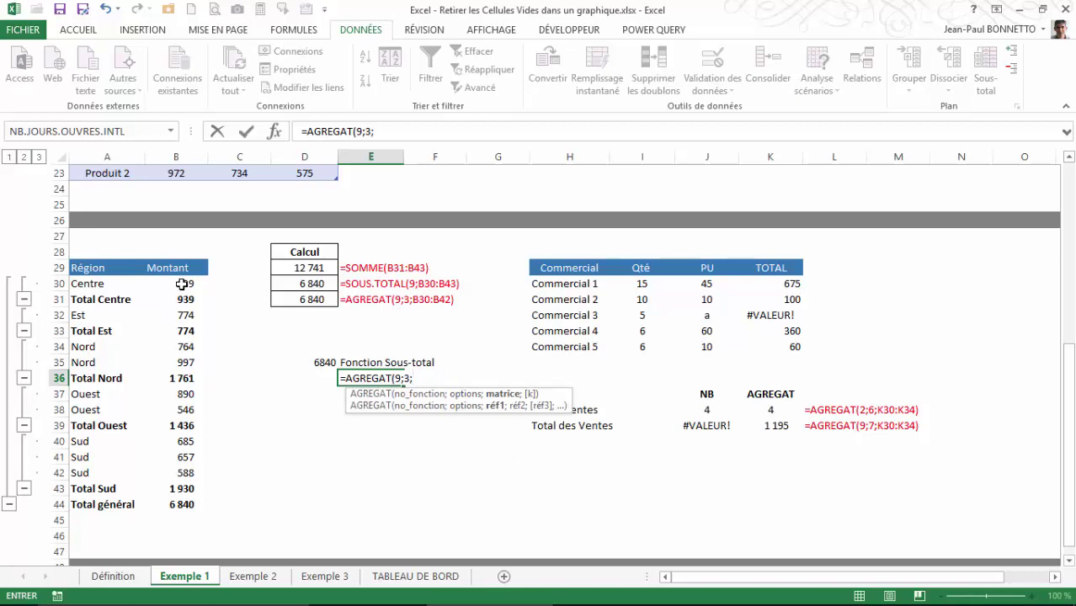
pyautogui.moveTo(181, 283)
pyautogui.mouseDown()
pyautogui.moveTo(160, 472)
pyautogui.moveTo(187, 459)
pyautogui.moveTo(186, 482)
pyautogui.mouseUp()
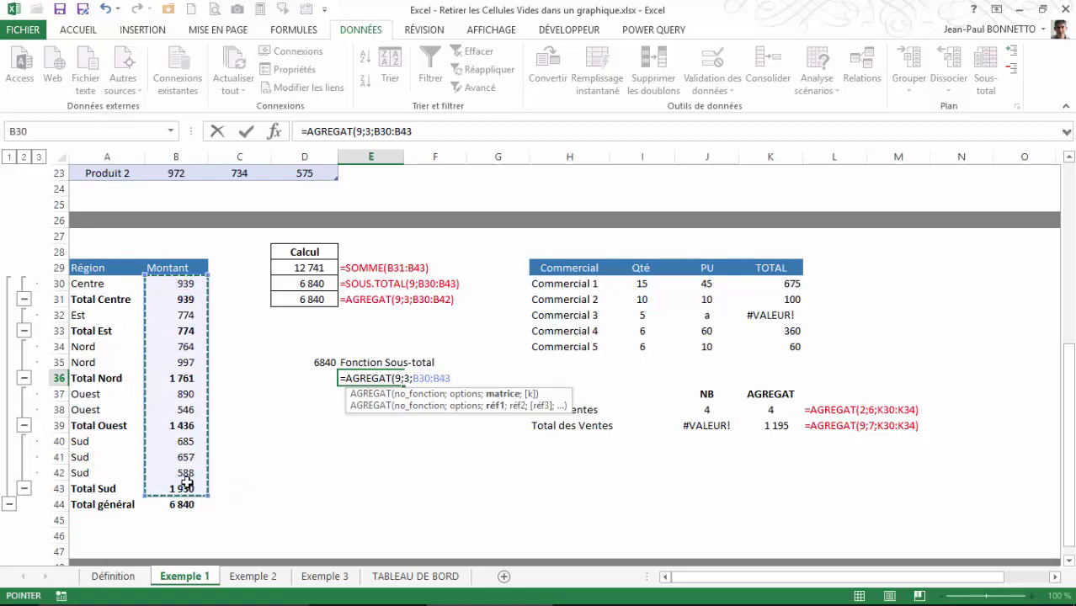
pyautogui.press('Return')
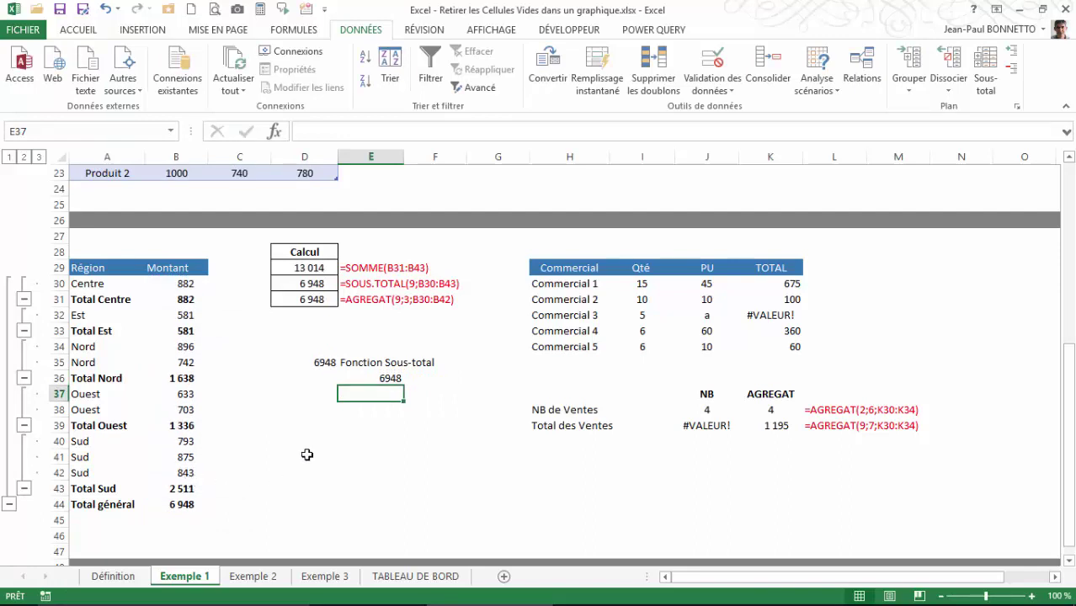
# - Move the AGREGAT result from E36 into D36
pyautogui.click(370, 378)
pyautogui.moveTo(390, 393); pyautogui.dragTo(338, 389)
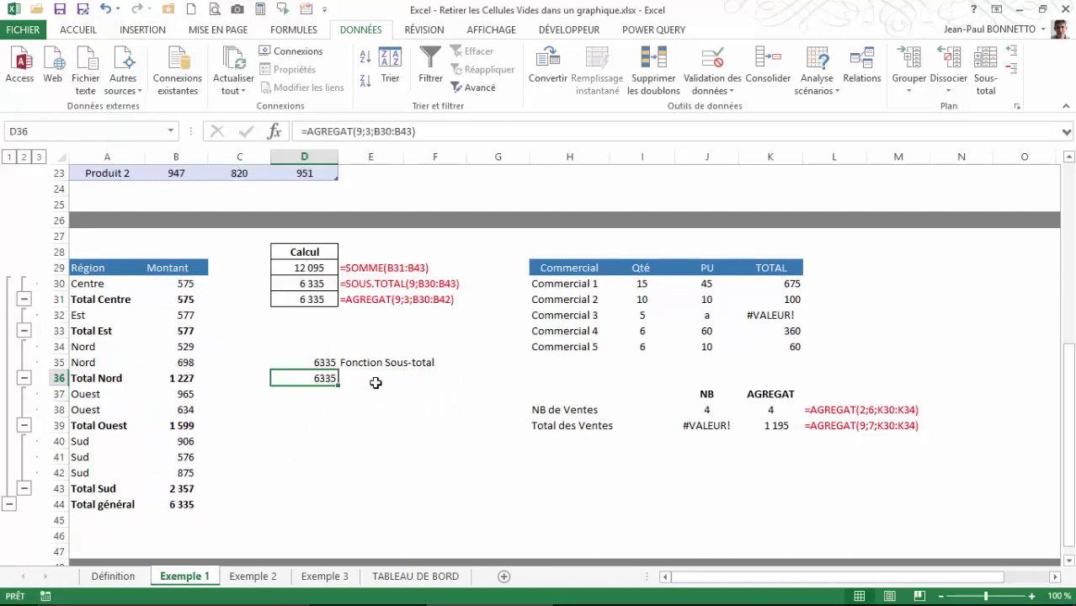
pyautogui.click(374, 380)
pyautogui.click(324, 377)
pyautogui.click(376, 390)
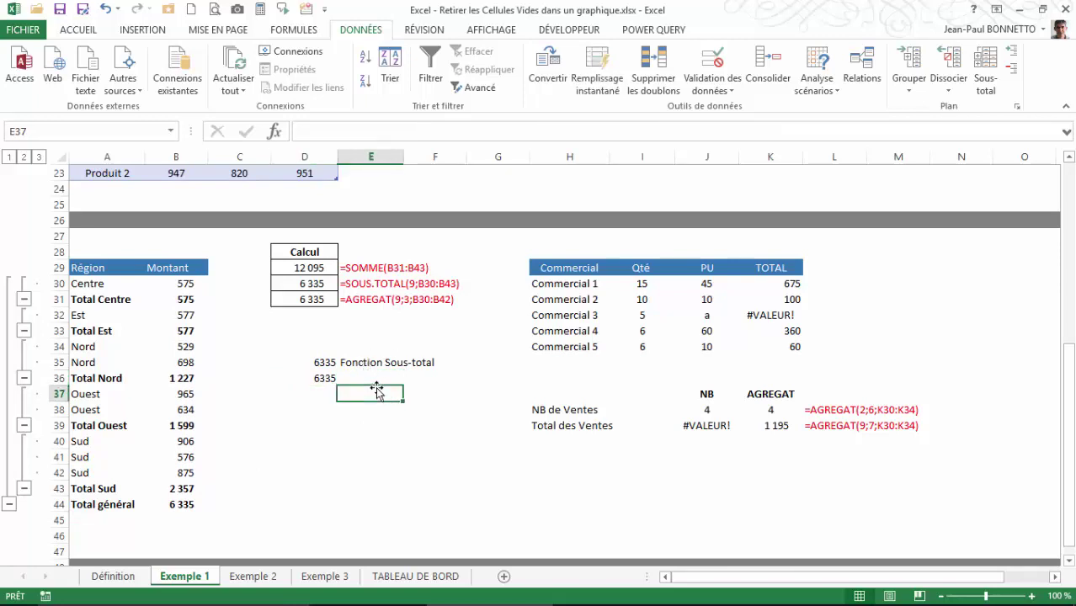
# - Label E36 'Fonction Agregat mais sans les sous-totaux', fixing the text in the formula bar
pyautogui.click(370, 377)
pyautogui.write('Fonction Agreg')
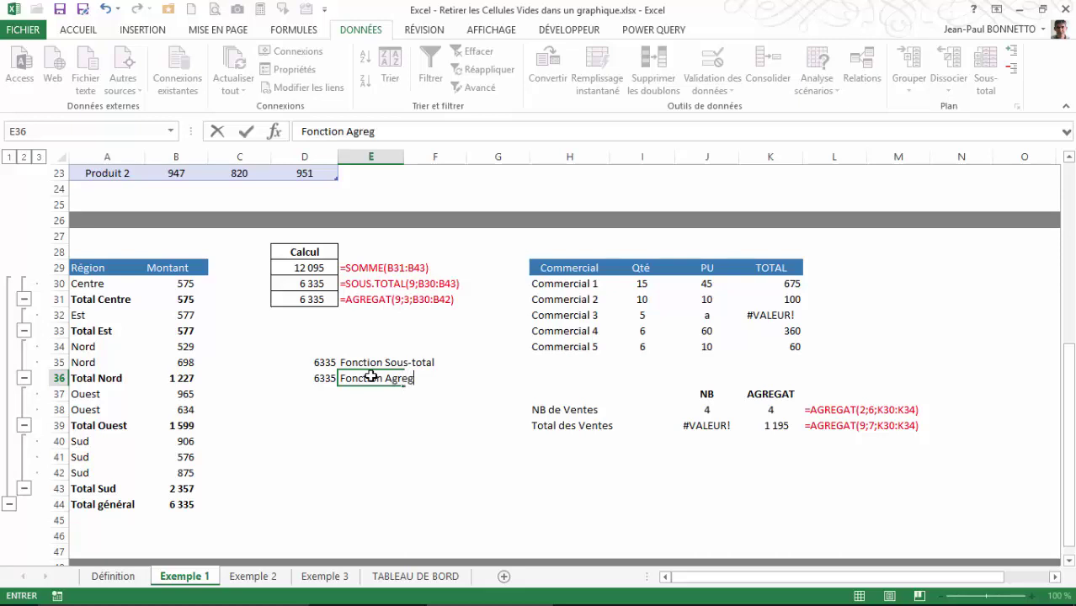
pyautogui.press('Tab')
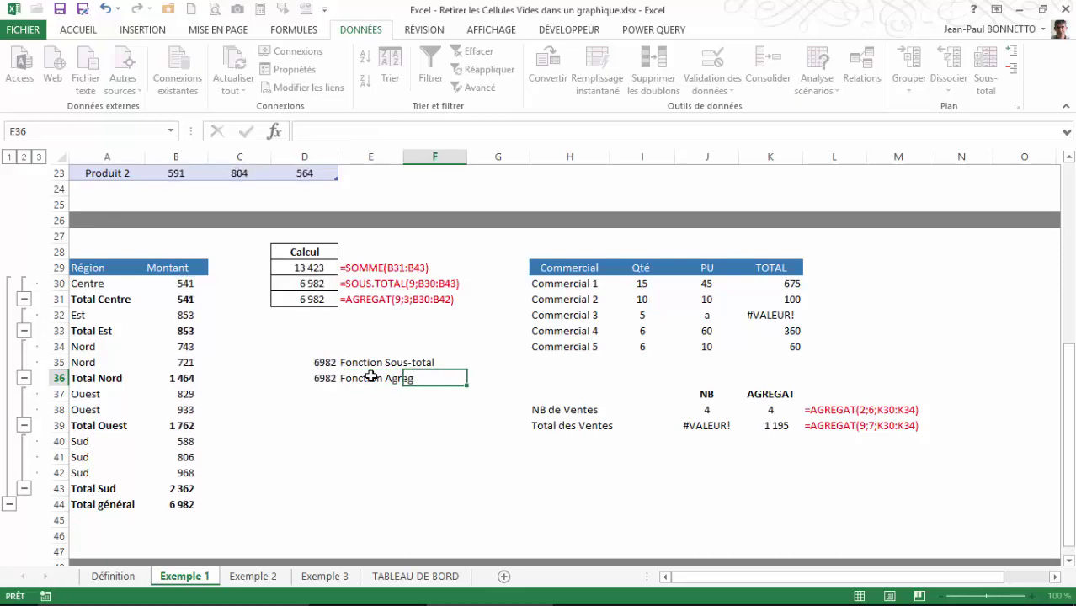
pyautogui.click(391, 378)
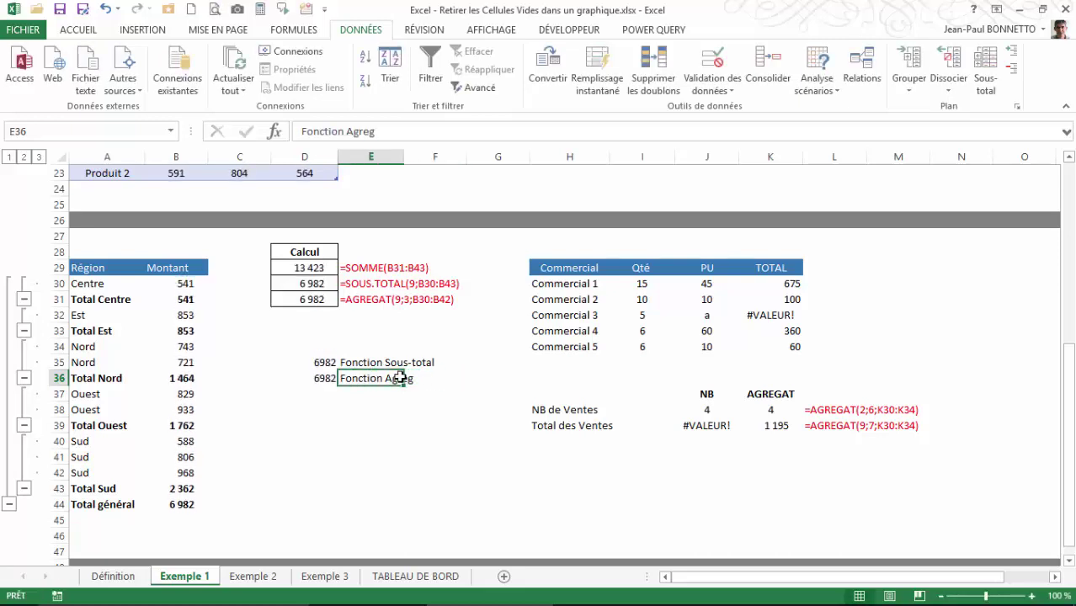
pyautogui.click(412, 134)
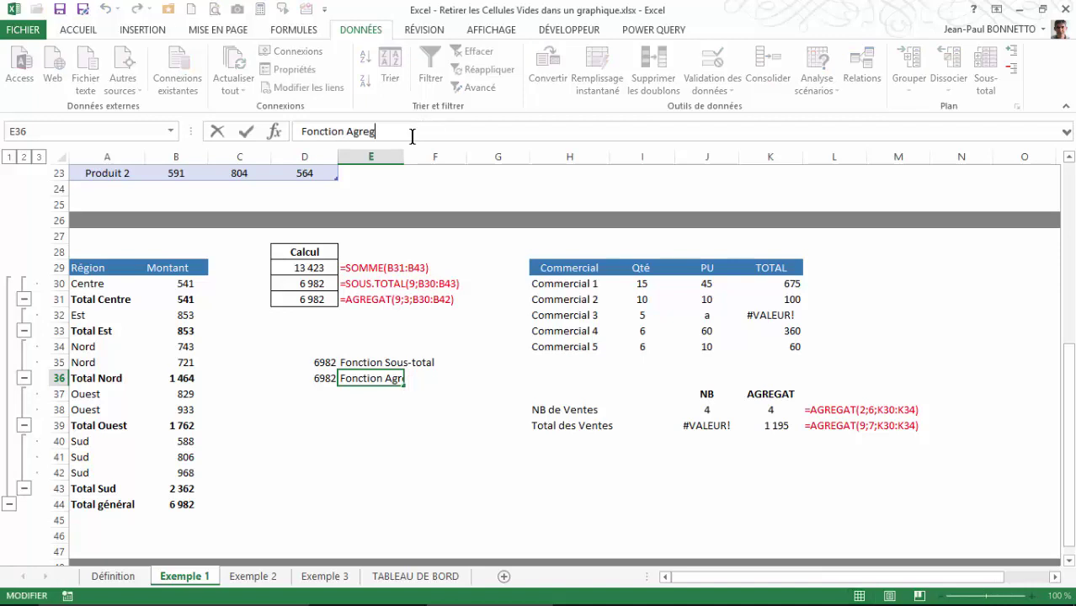
pyautogui.write('at mais')
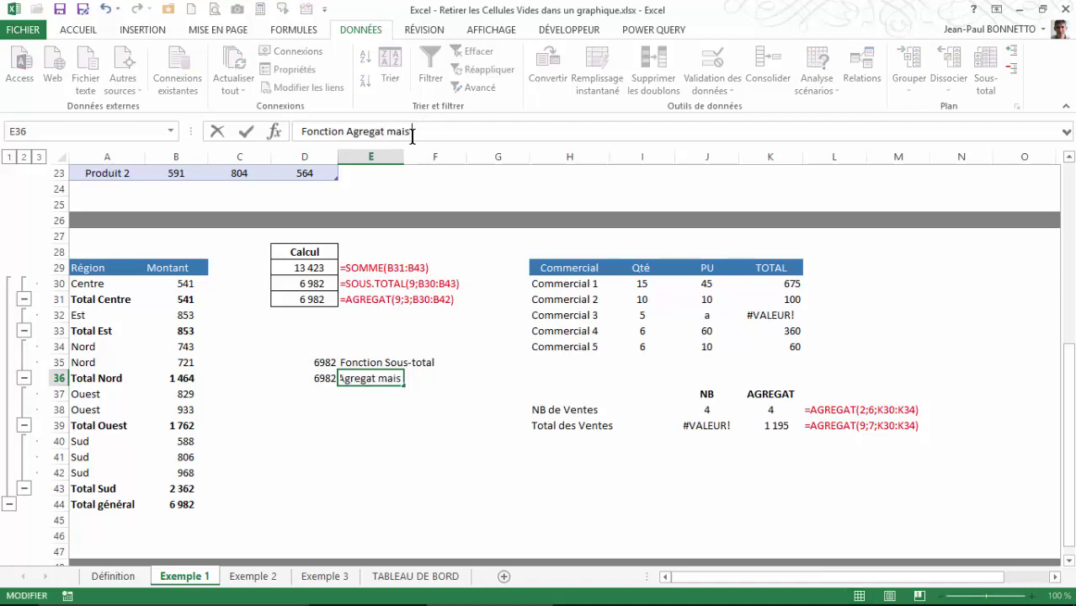
pyautogui.write('nans le')
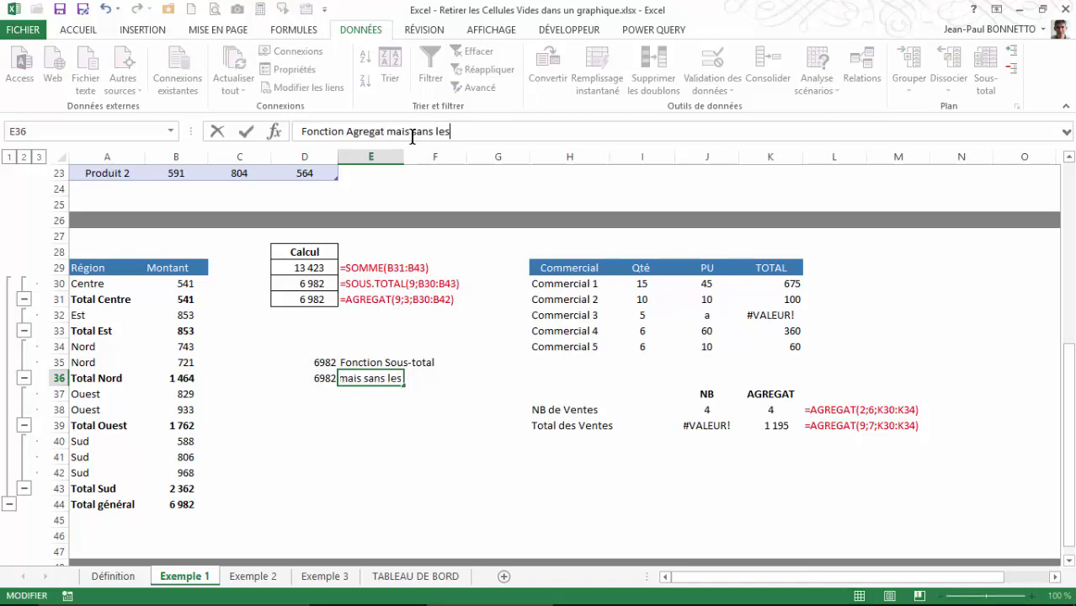
pyautogui.write(' sous-totau')
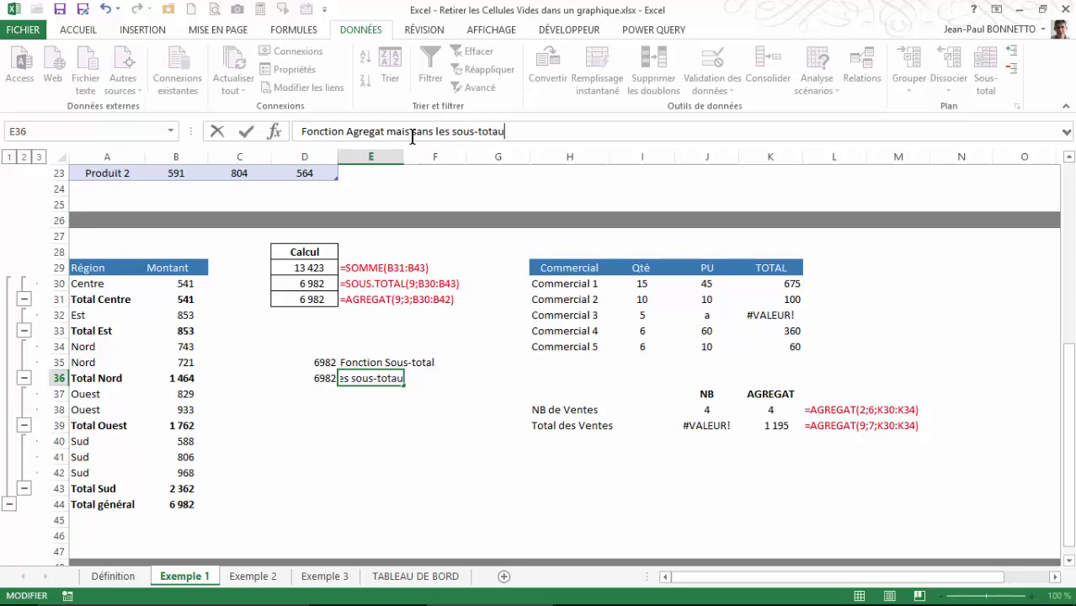
pyautogui.write('x')
pyautogui.press('Return')
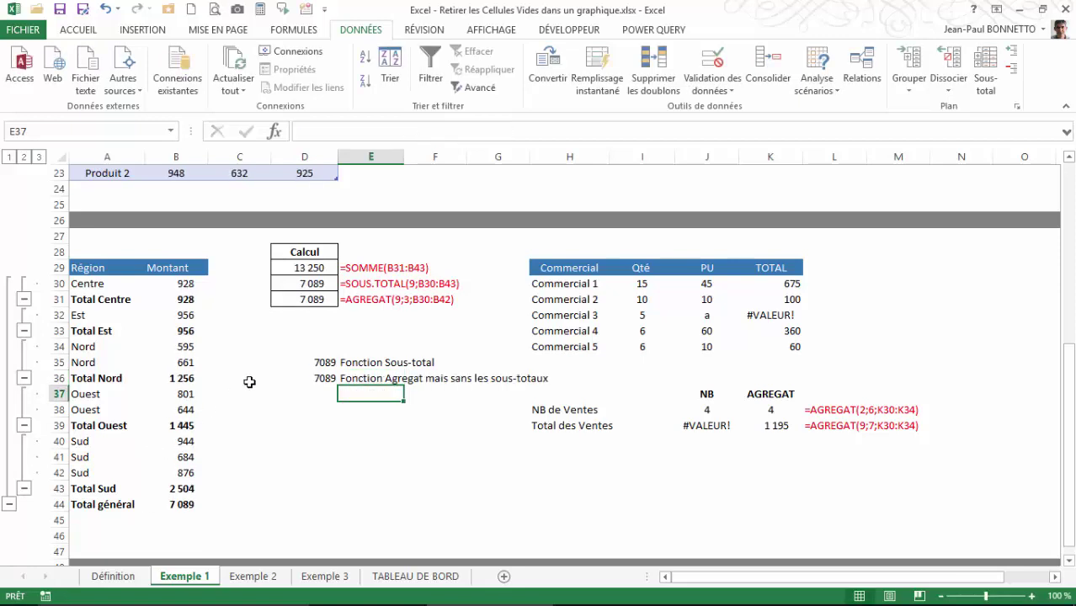
pyautogui.click(314, 376)
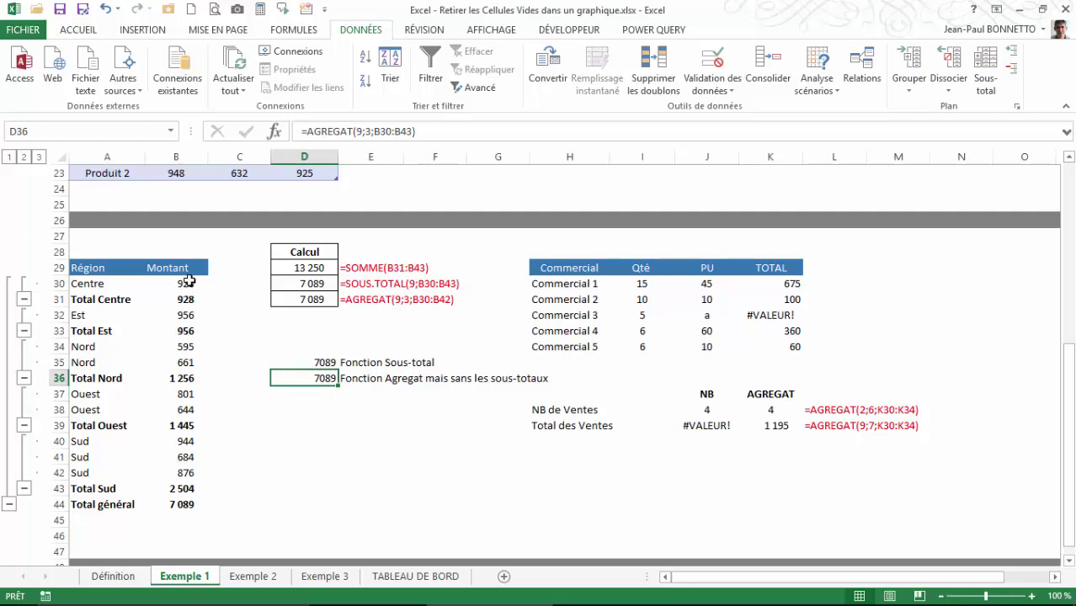
pyautogui.moveTo(190, 281); pyautogui.dragTo(176, 489)
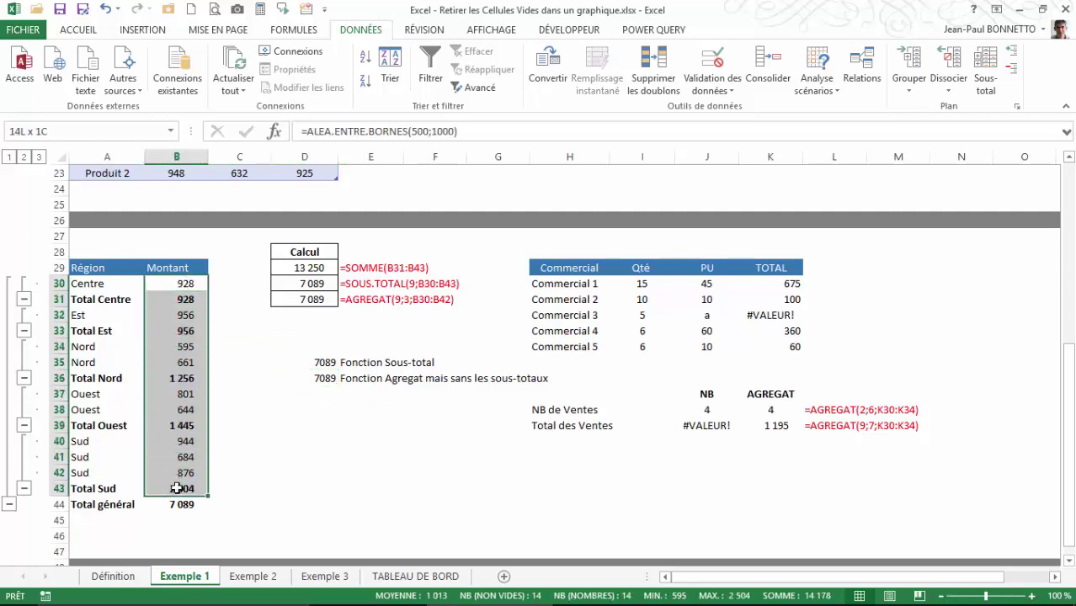
pyautogui.click(320, 378)
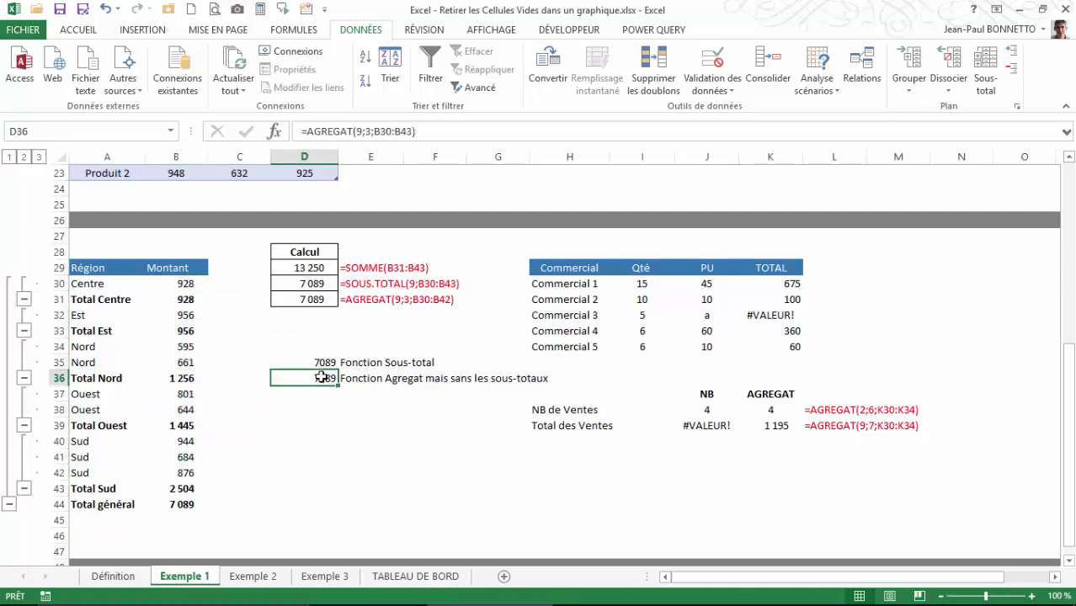
pyautogui.click(181, 301)
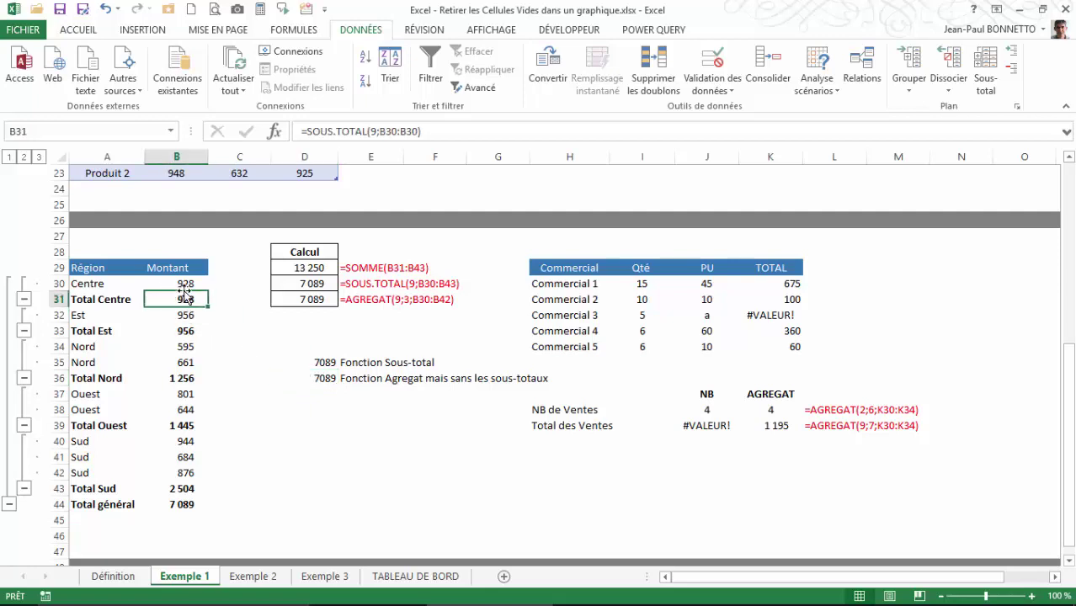
pyautogui.click(24, 331)
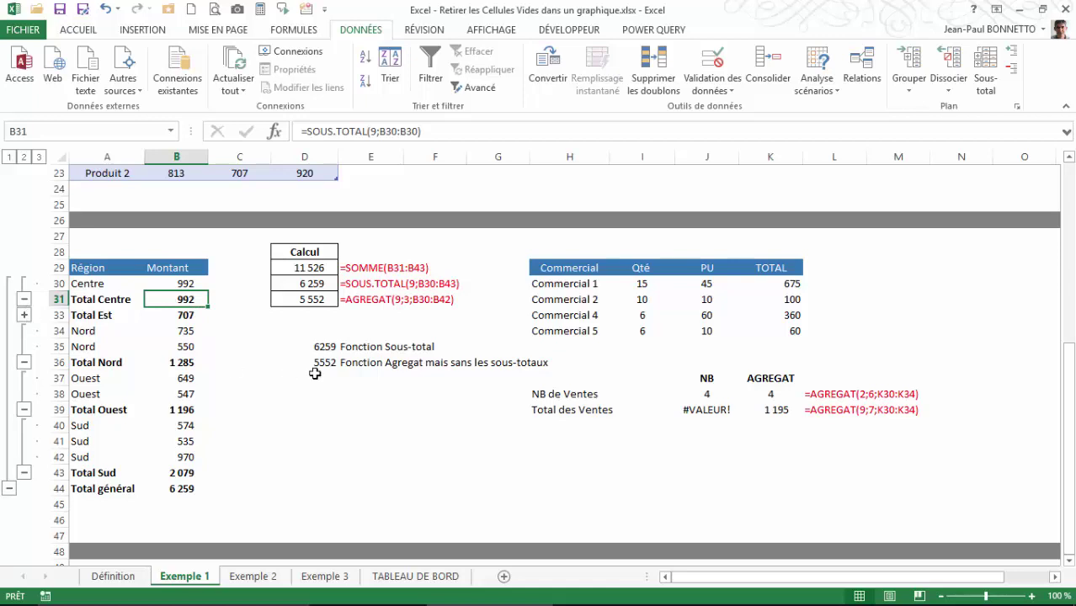
pyautogui.click(324, 347)
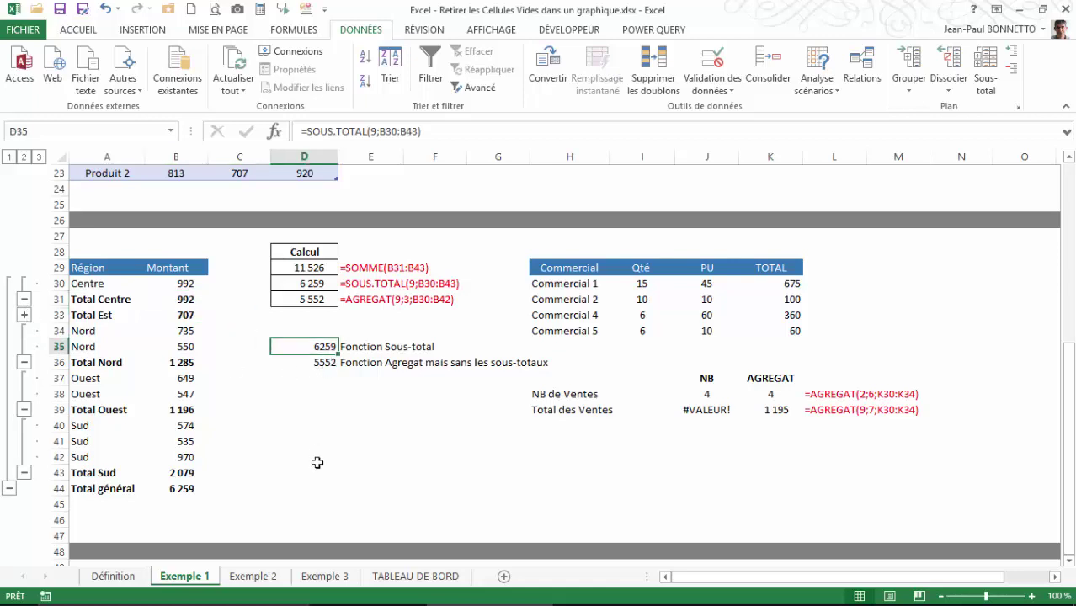
pyautogui.click(319, 362)
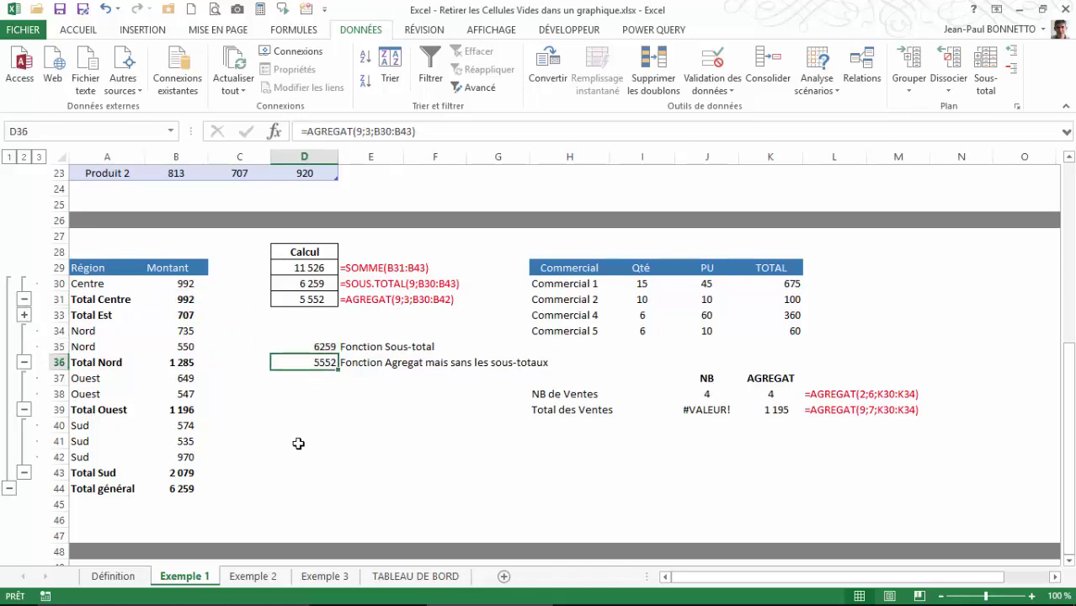
pyautogui.click(24, 409)
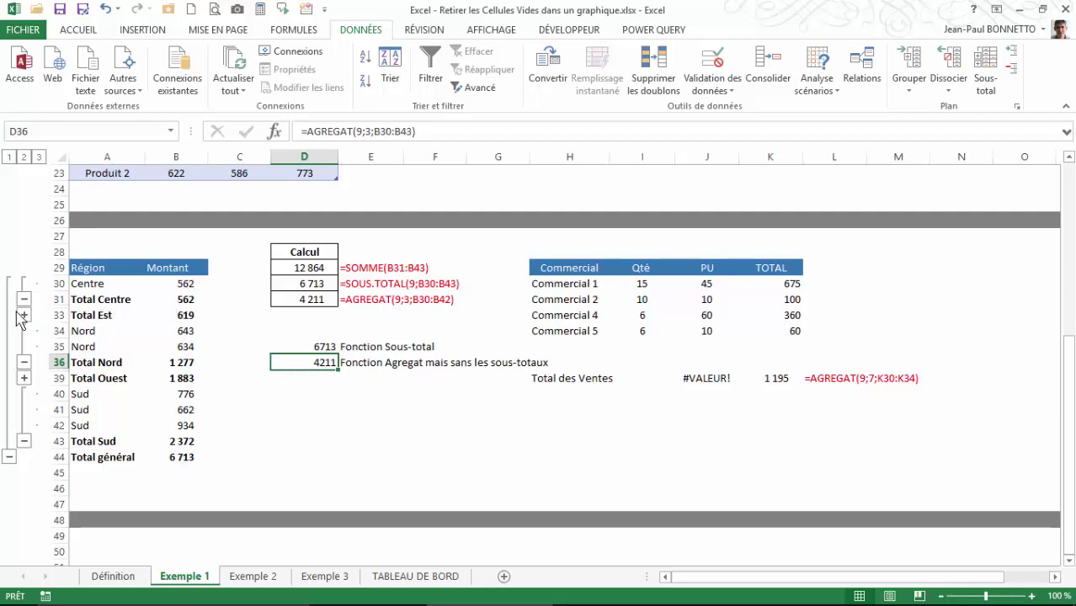
pyautogui.click(321, 348)
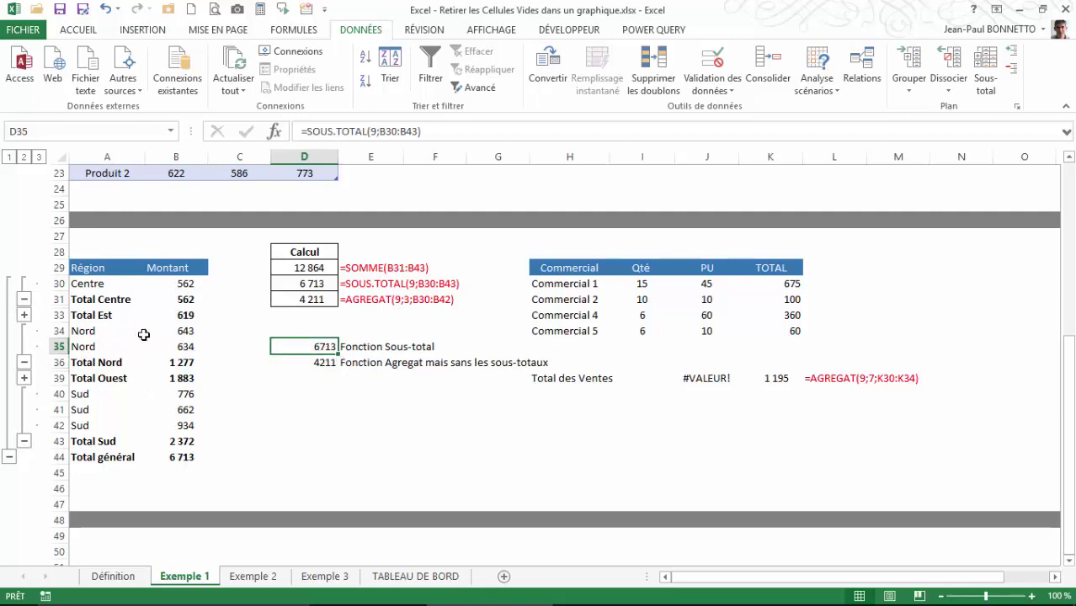
pyautogui.click(315, 363)
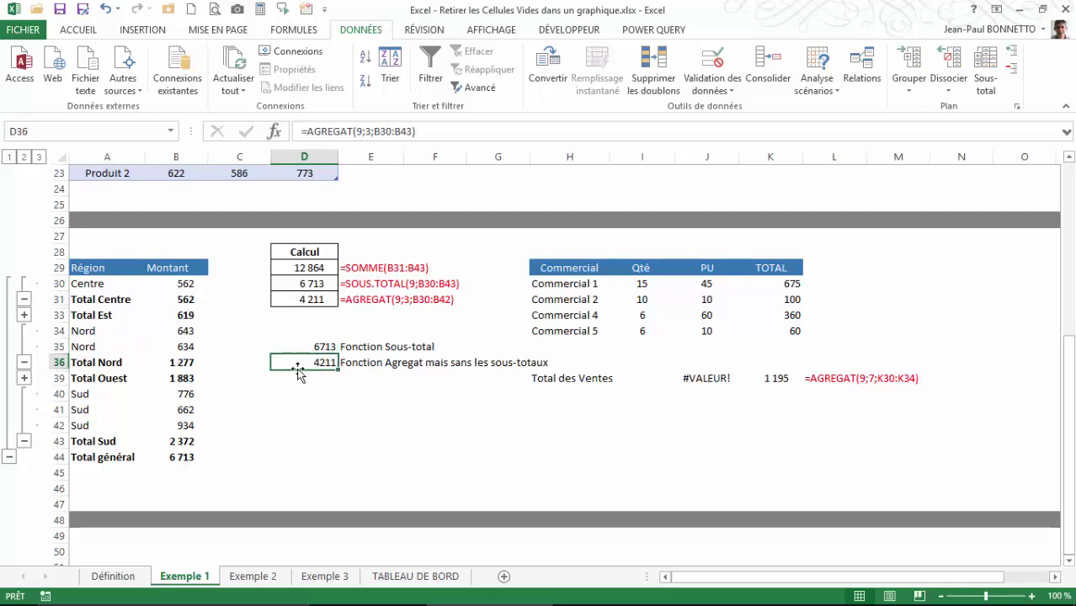
pyautogui.click(181, 299)
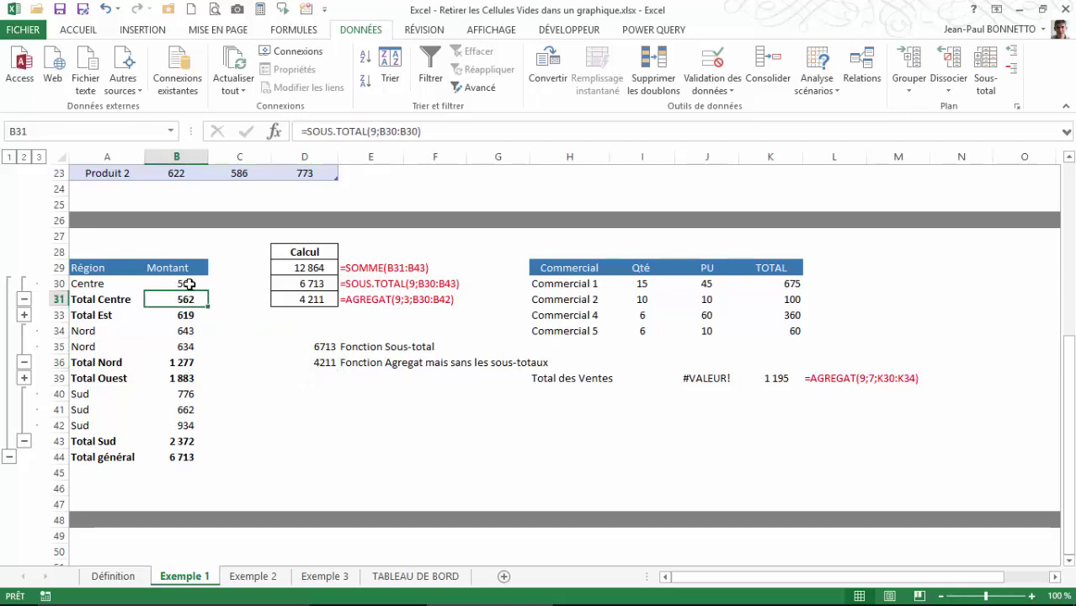
pyautogui.click(189, 284)
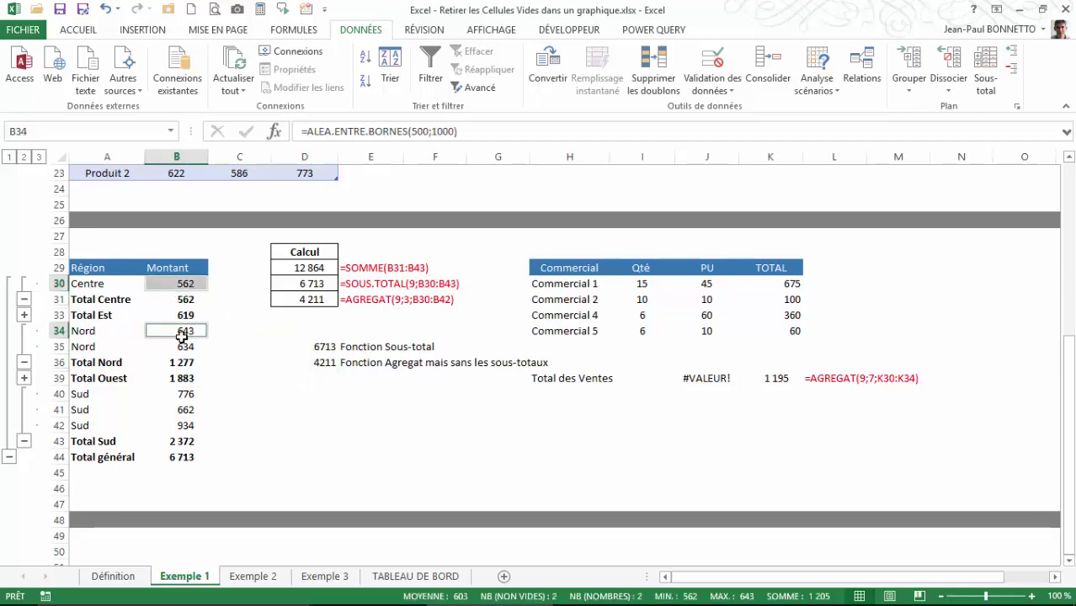
# - Select the Centre, Nord and Sud detail amounts, expand the Ouest group and check D35 and D36
pyautogui.moveTo(185, 333); pyautogui.dragTo(185, 347)
pyautogui.moveTo(182, 395); pyautogui.dragTo(182, 426)
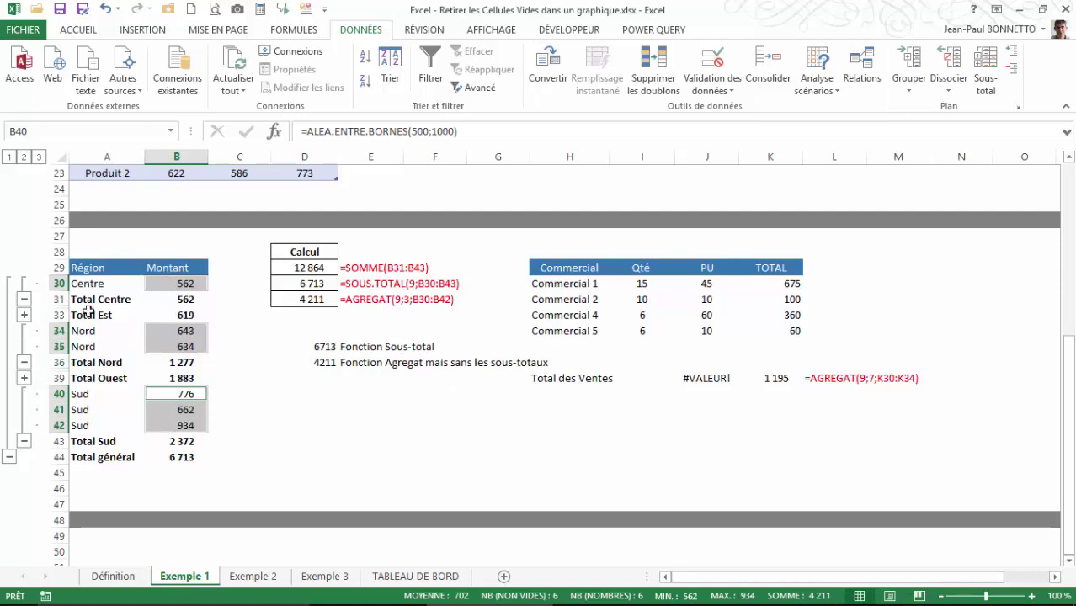
pyautogui.click(24, 379)
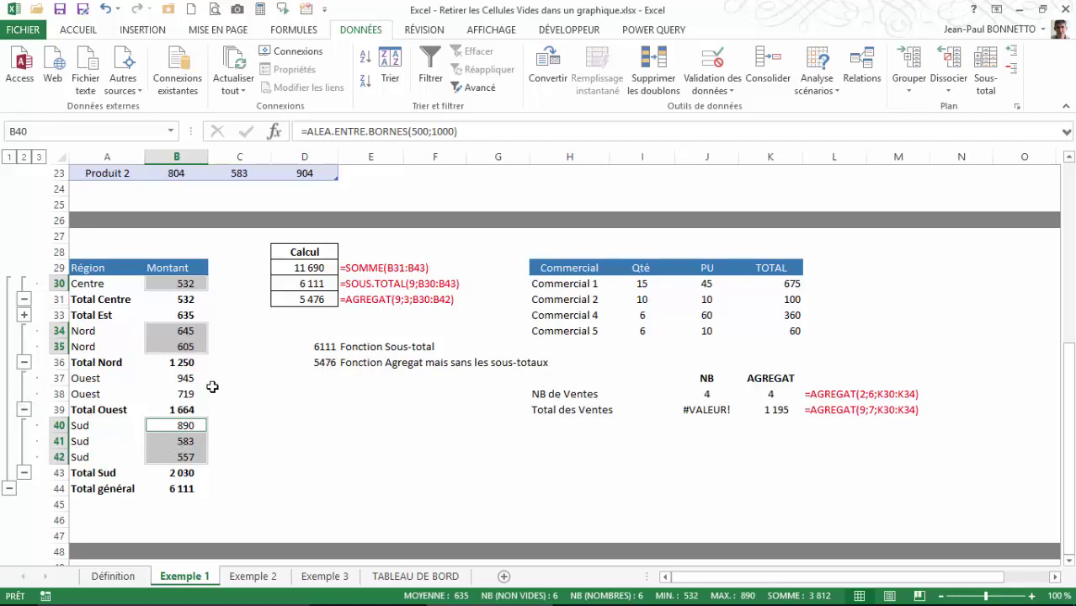
pyautogui.moveTo(178, 378); pyautogui.dragTo(179, 392)
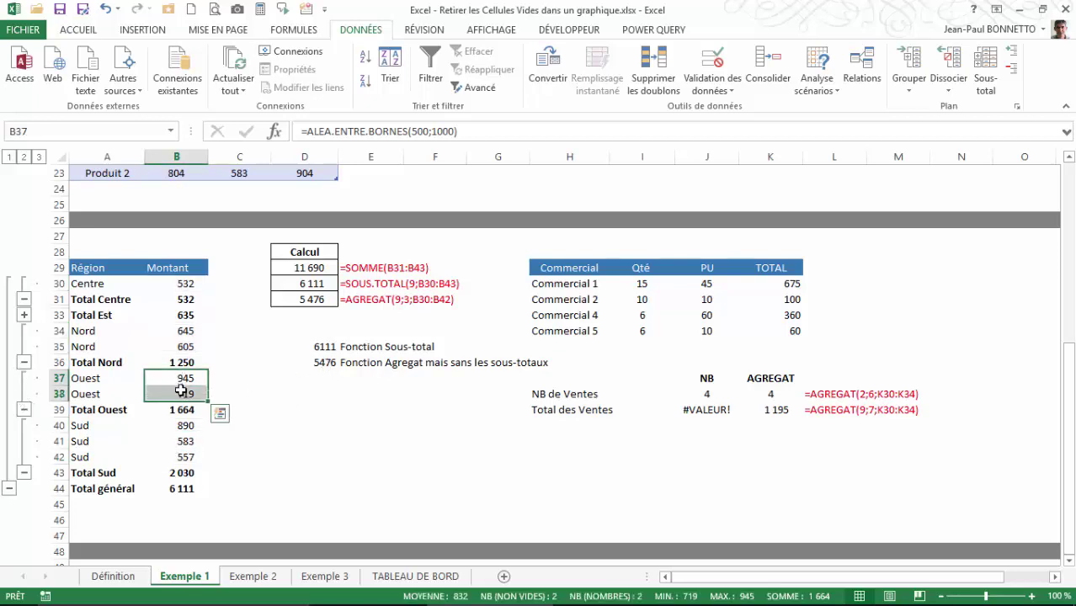
pyautogui.click(220, 413)
pyautogui.click(313, 345)
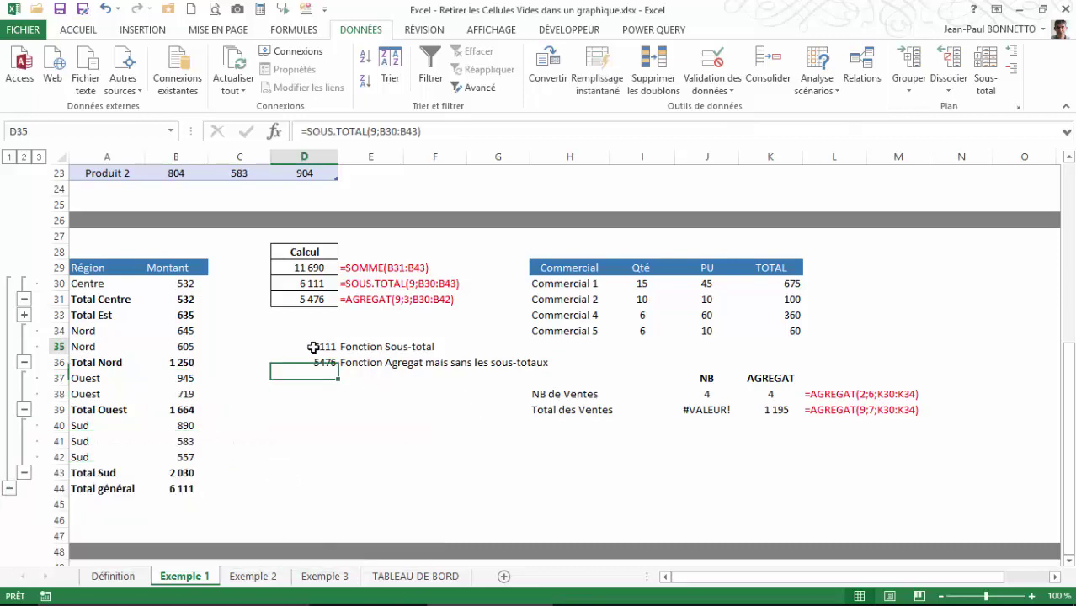
pyautogui.click(319, 361)
# - Expand the Est group and confirm SOUS.TOTAL and AGREGAT both read 6900
pyautogui.click(25, 315)
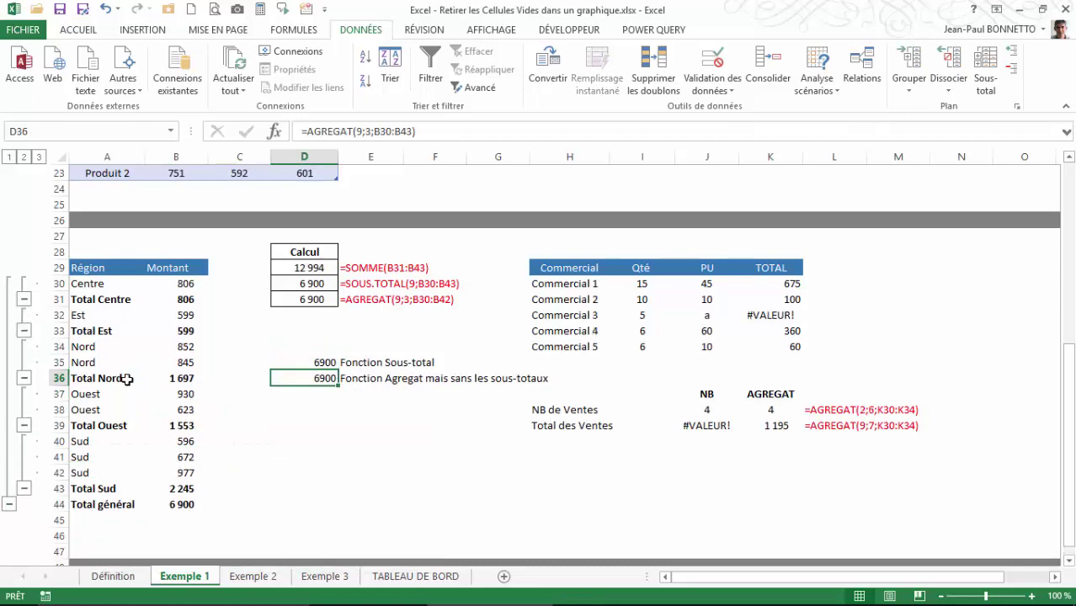
pyautogui.click(318, 361)
pyautogui.click(322, 380)
pyautogui.click(377, 446)
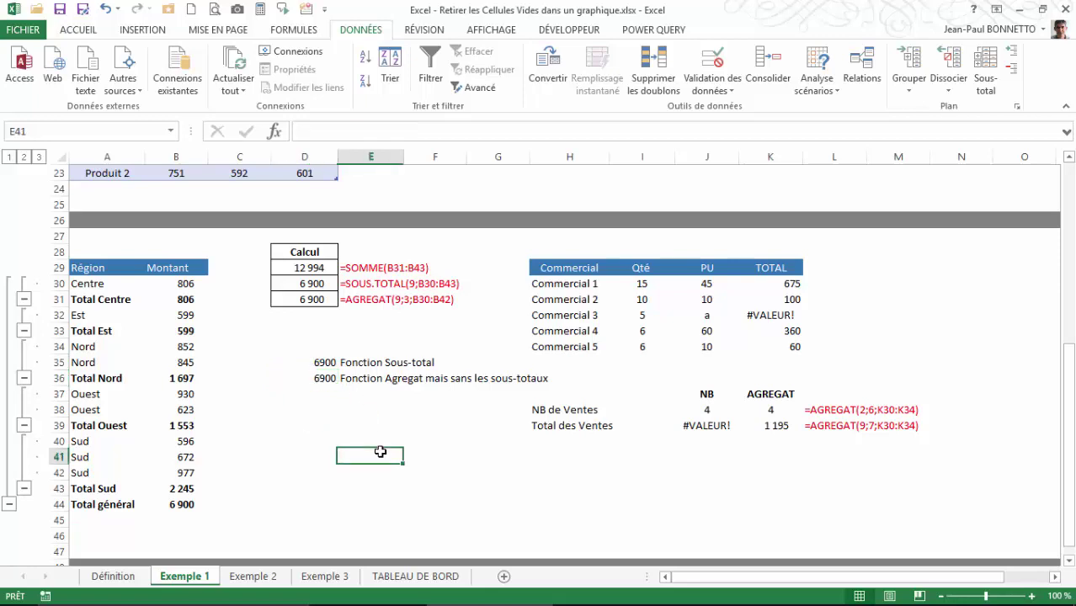
pyautogui.click(774, 476)
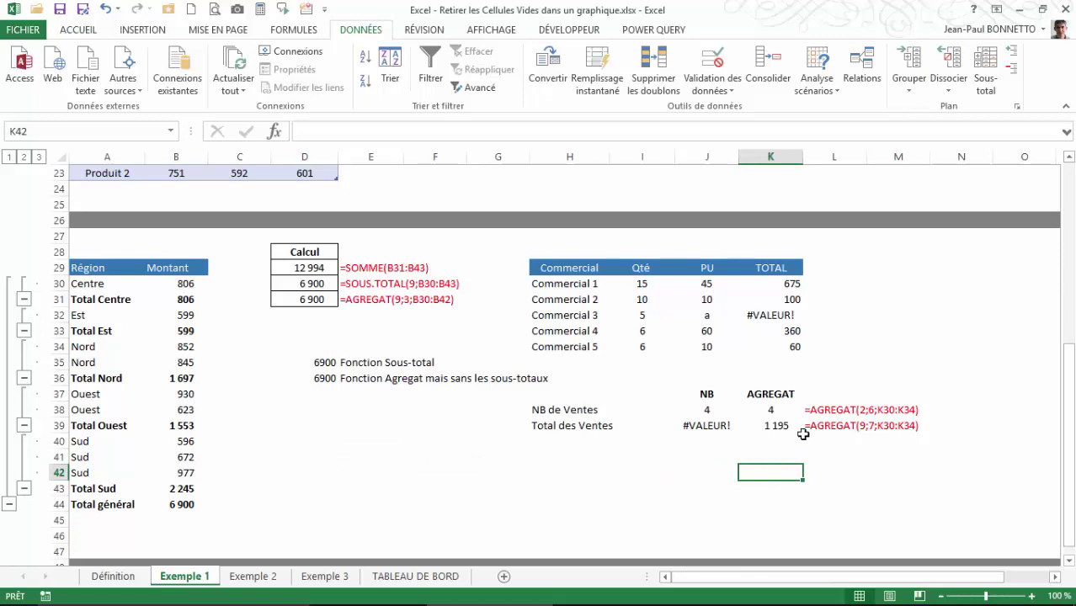
pyautogui.click(570, 290)
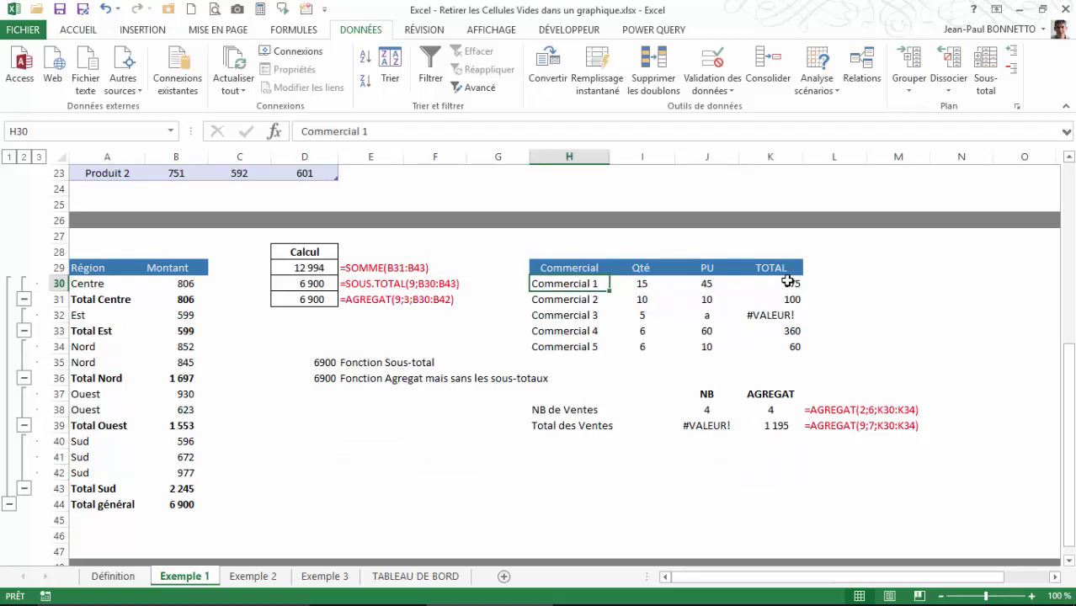
pyautogui.moveTo(787, 281); pyautogui.dragTo(787, 345)
pyautogui.click(637, 316)
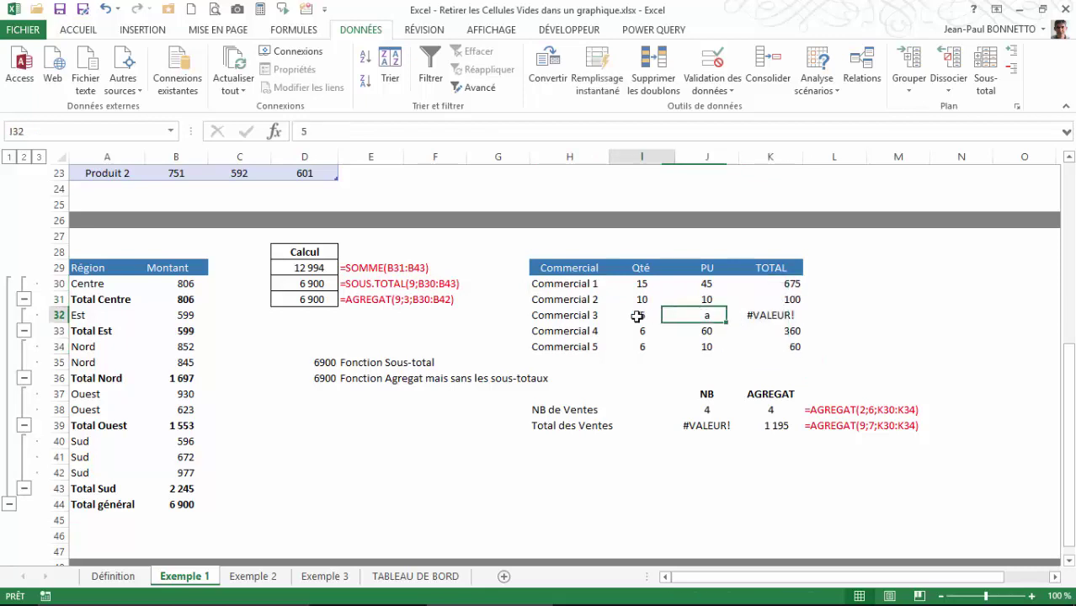
pyautogui.click(705, 315)
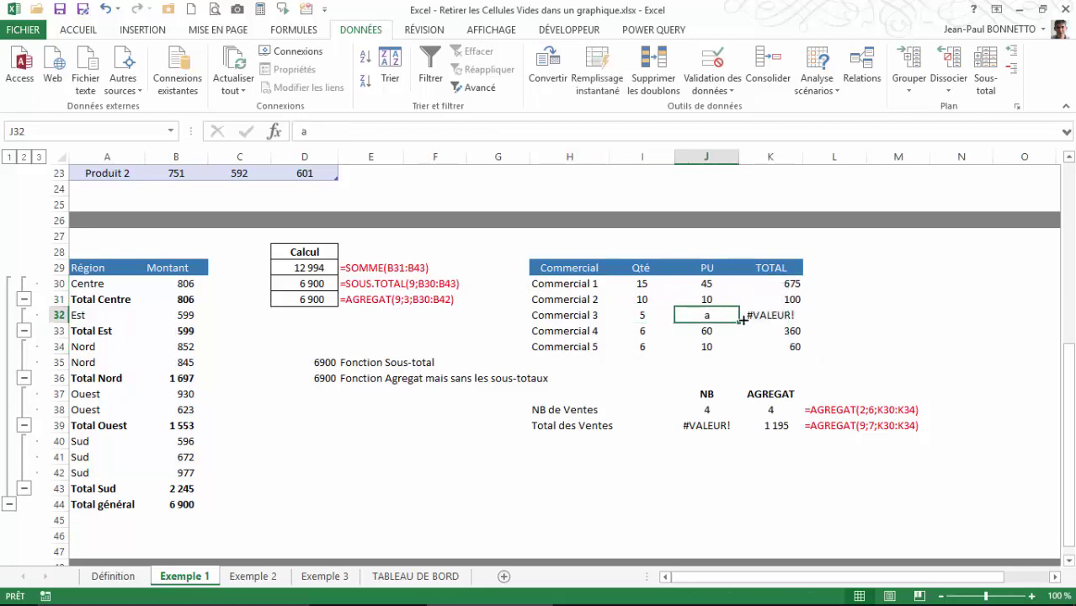
pyautogui.click(777, 317)
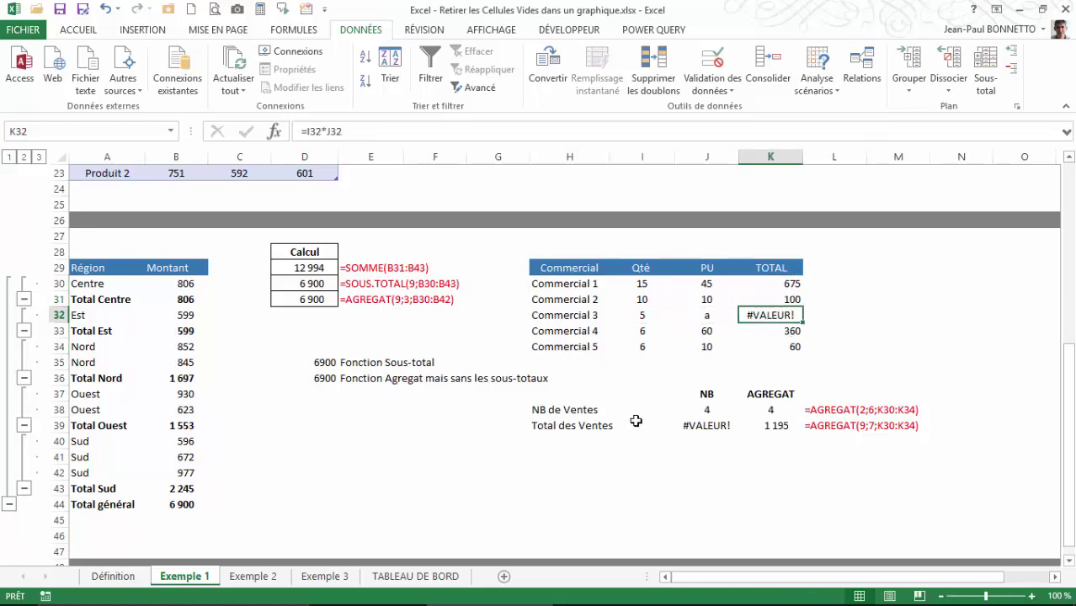
pyautogui.click(577, 410)
pyautogui.click(705, 410)
pyautogui.click(781, 410)
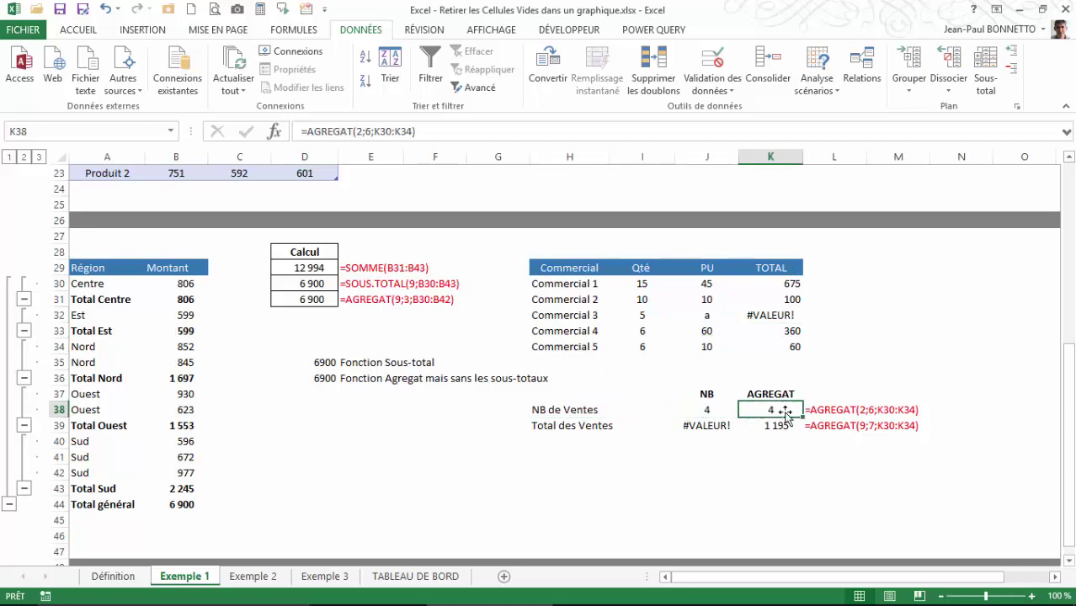
pyautogui.click(709, 411)
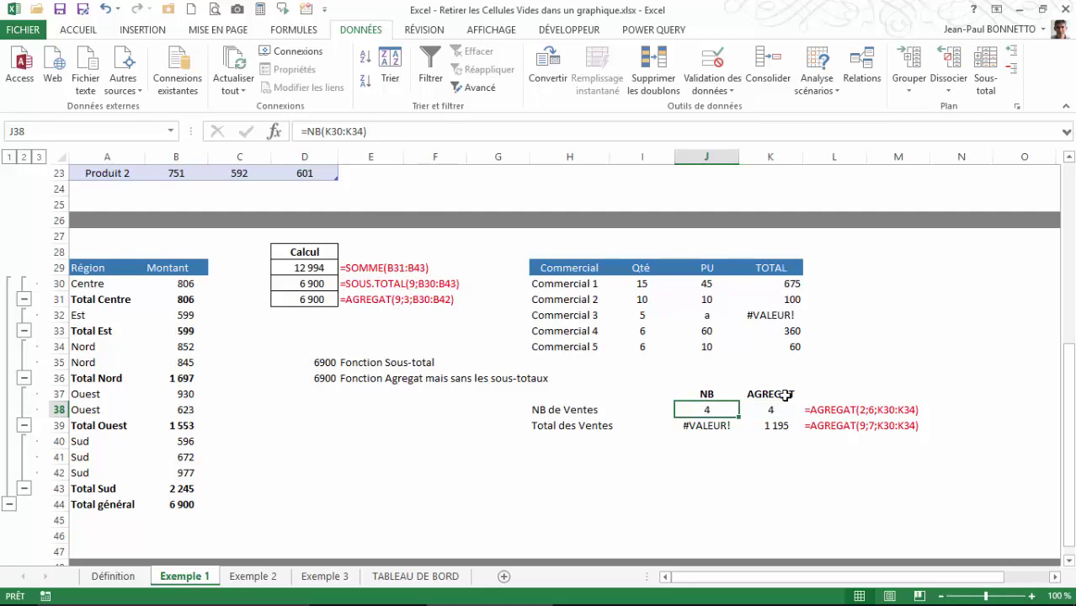
pyautogui.click(790, 315)
pyautogui.click(701, 428)
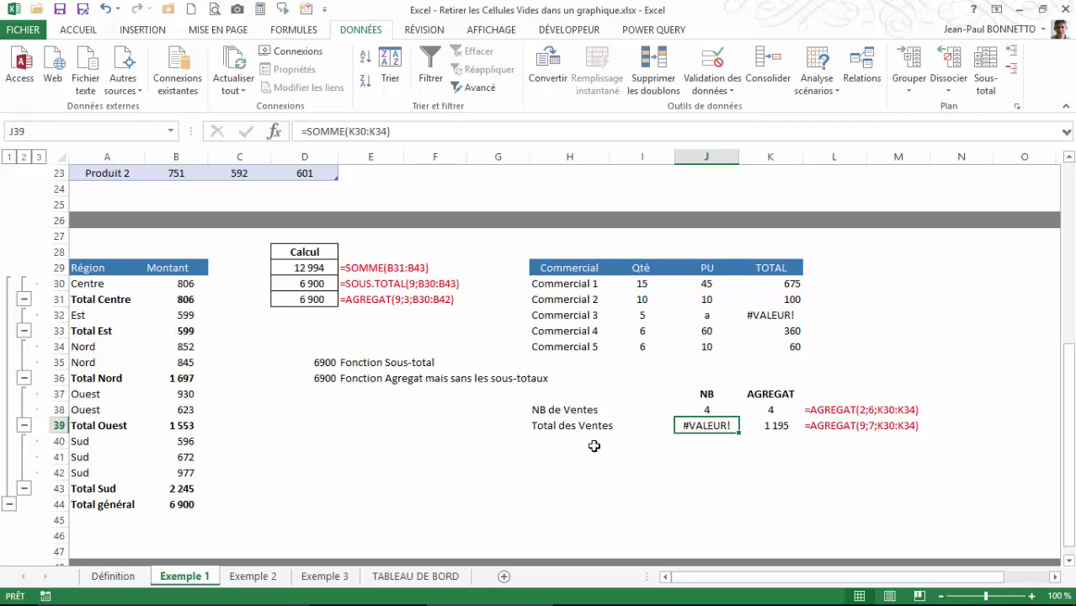
pyautogui.click(399, 134)
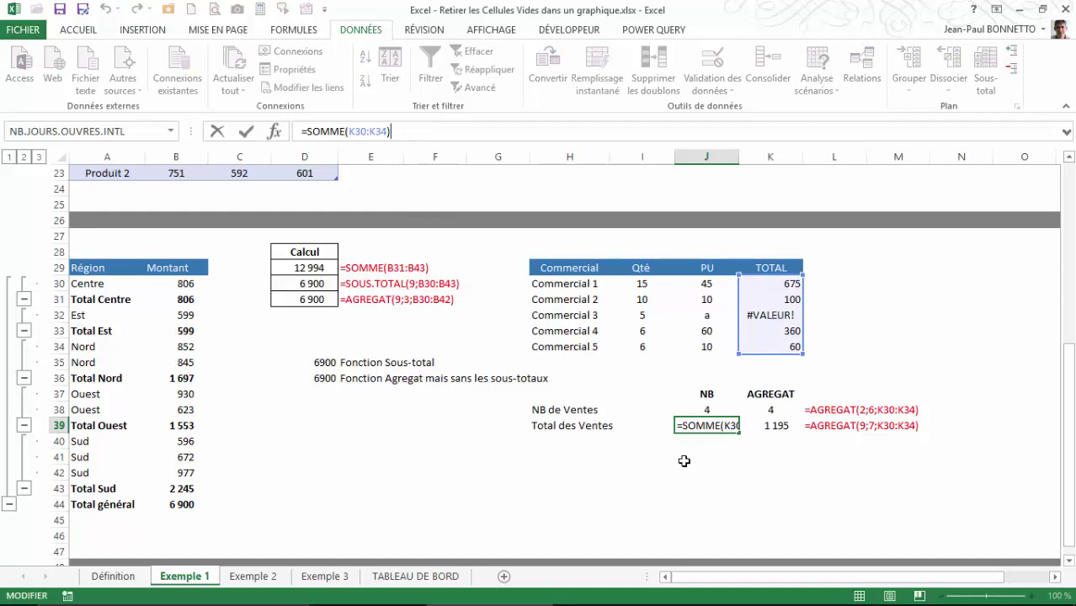
pyautogui.press('Return')
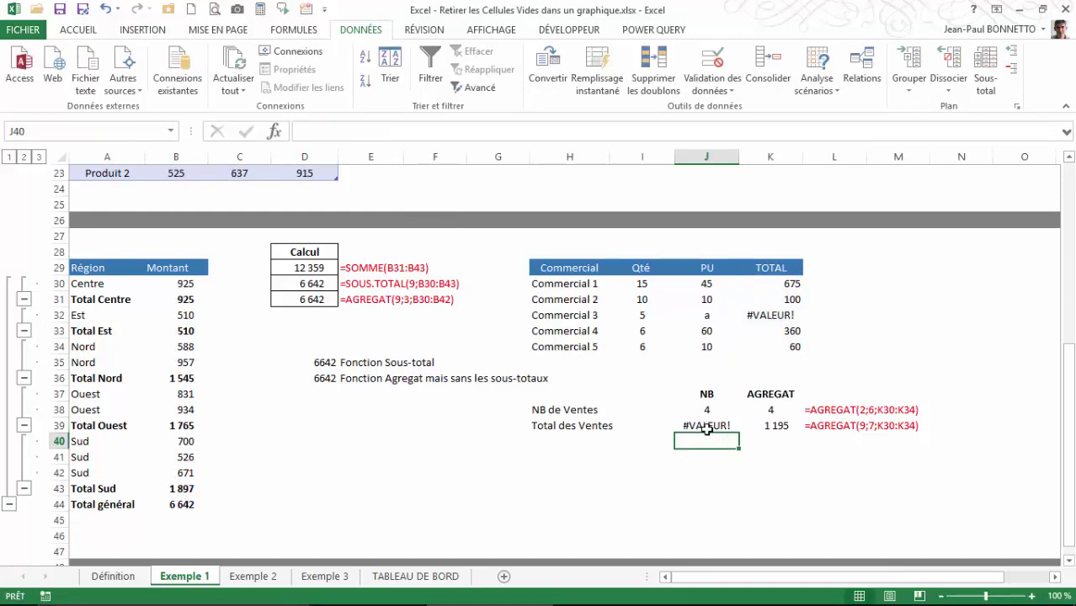
pyautogui.click(706, 426)
pyautogui.click(778, 314)
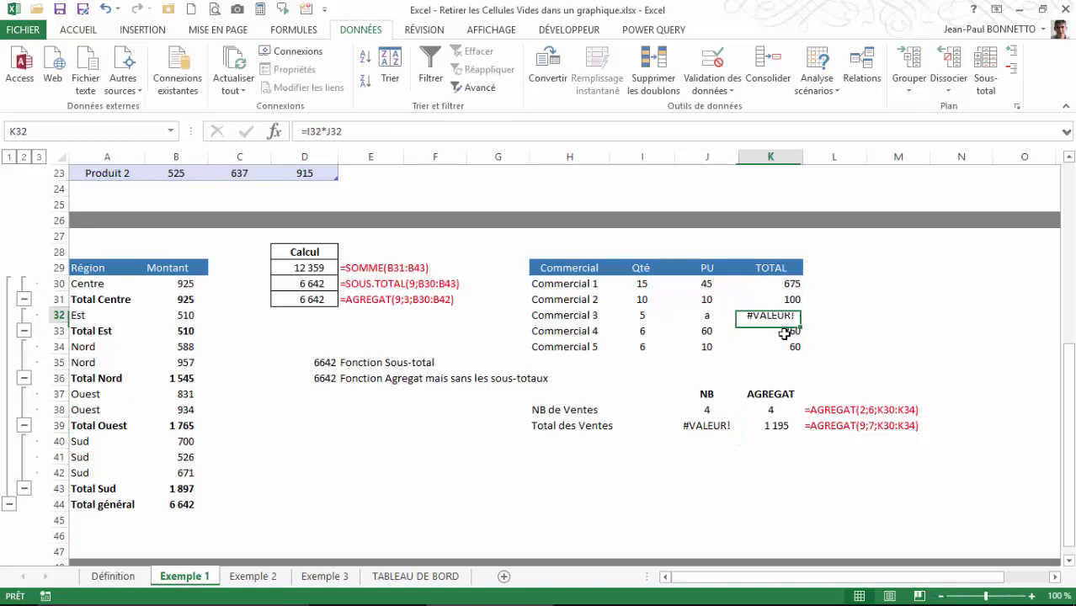
pyautogui.click(778, 428)
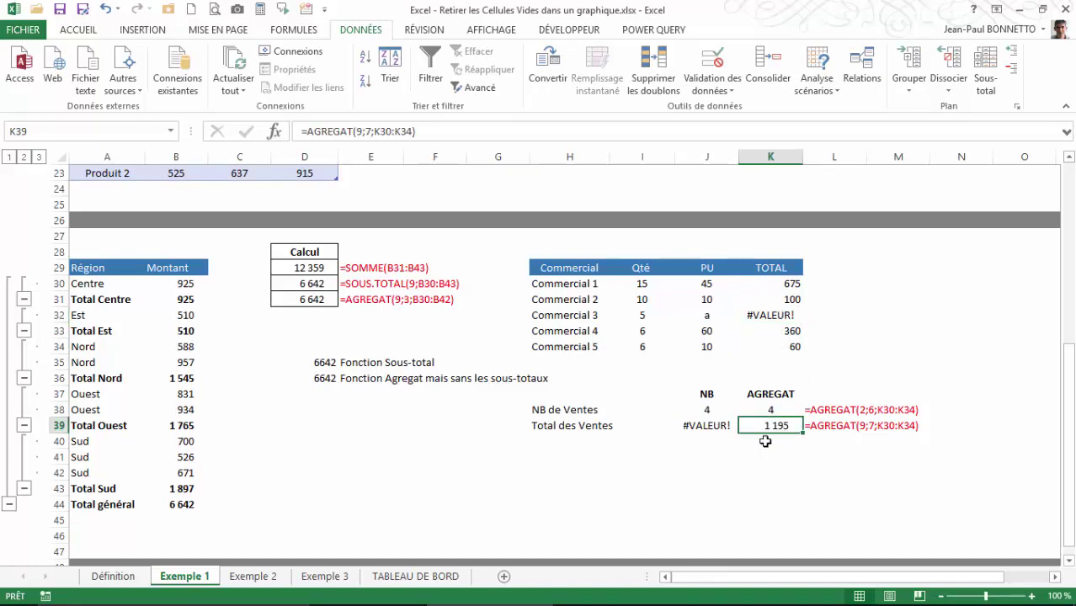
pyautogui.moveTo(783, 281); pyautogui.dragTo(791, 347)
pyautogui.keyDown('ctrl'); pyautogui.click(792, 333); pyautogui.keyUp('ctrl')
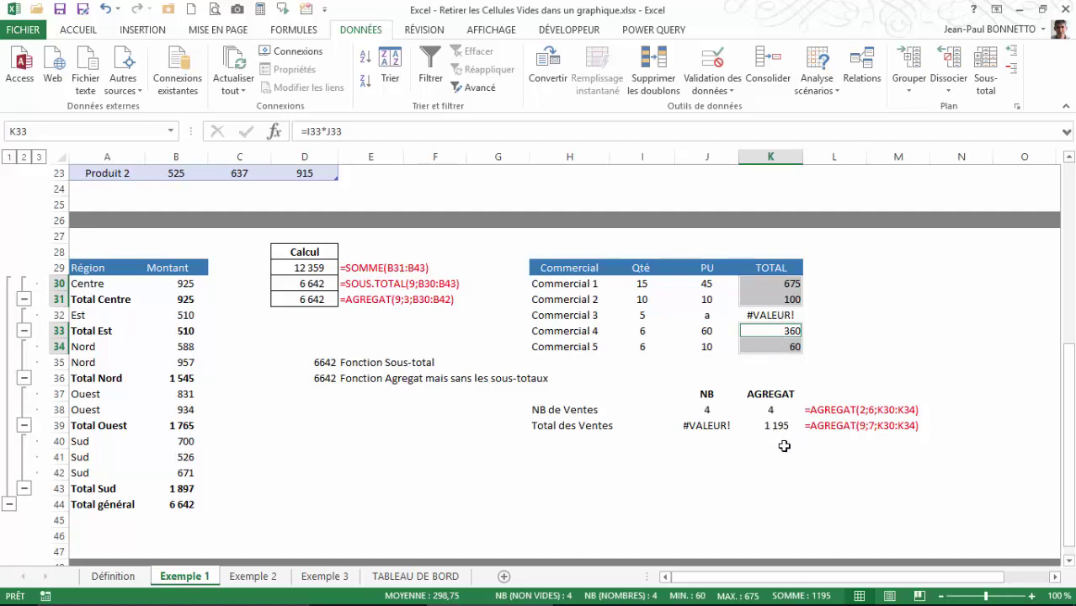
pyautogui.click(874, 427)
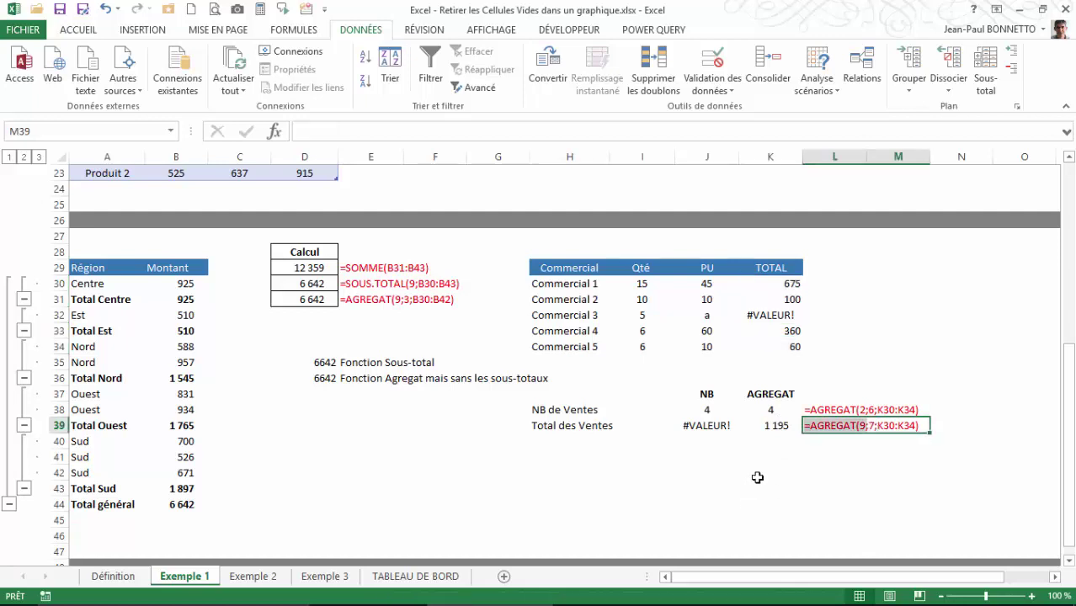
# - In K40, enter =AGREGAT(9;6;K30:K34) to sum the TOTAL sales while ignoring error values
pyautogui.click(780, 441)
pyautogui.write('=')
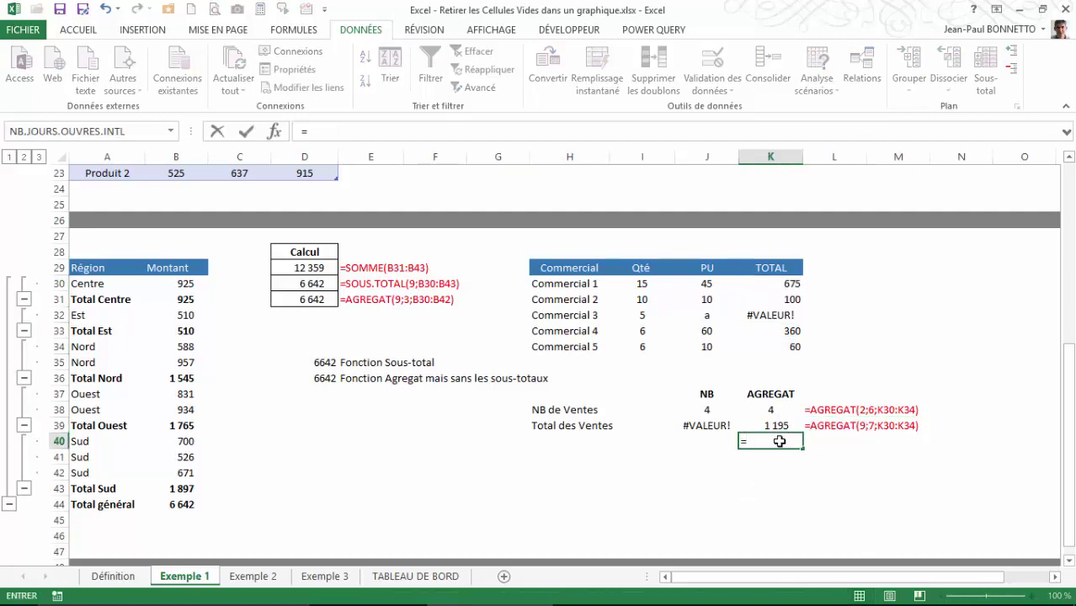
pyautogui.write('agr')
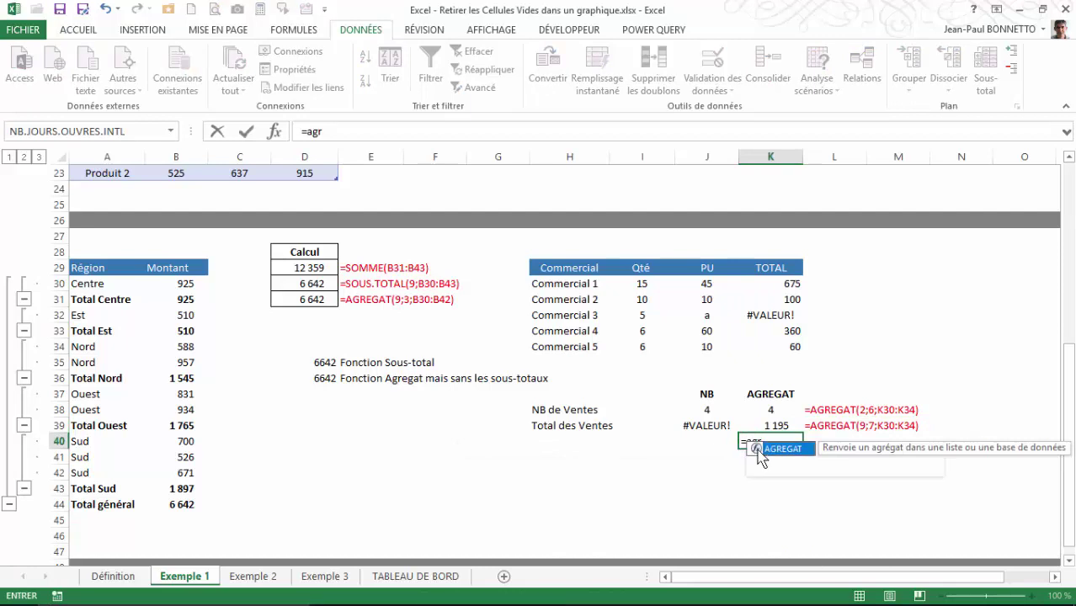
pyautogui.doubleClick(759, 450)
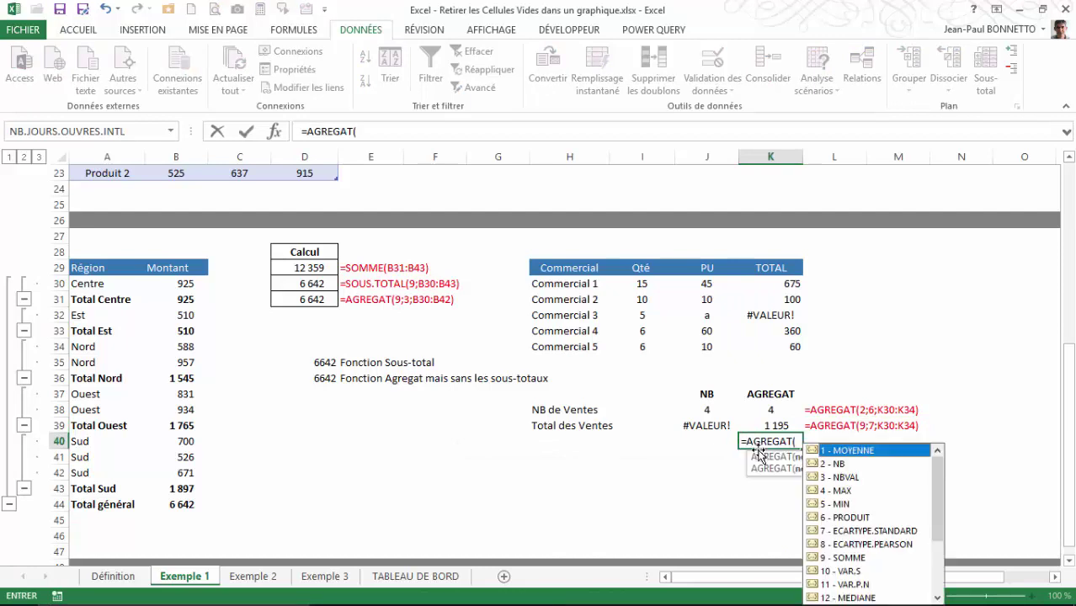
pyautogui.doubleClick(849, 559)
pyautogui.write(';')
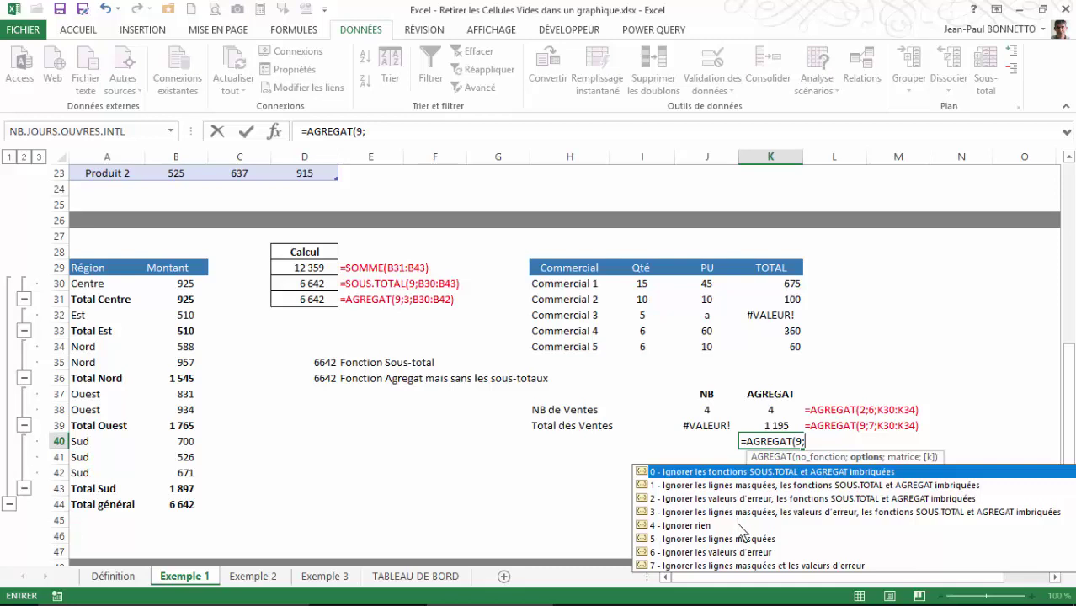
pyautogui.doubleClick(686, 552)
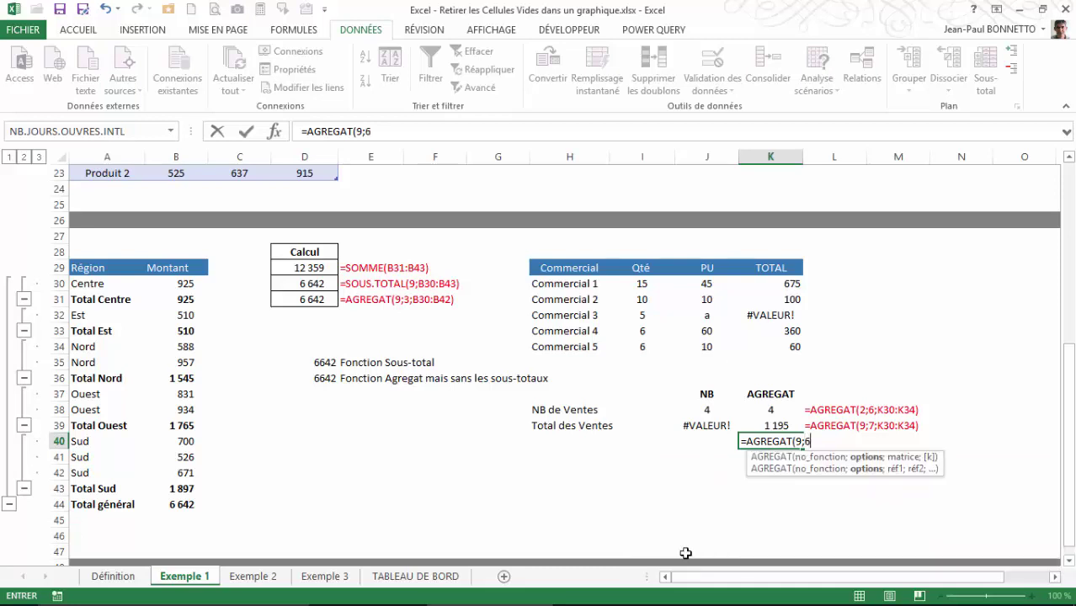
pyautogui.write(';')
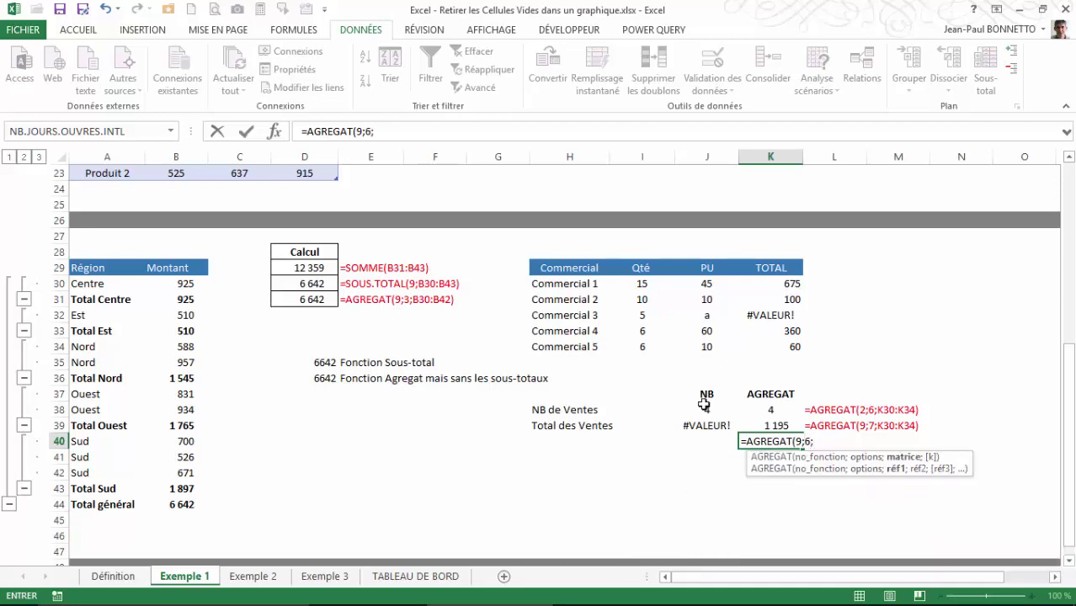
pyautogui.moveTo(768, 282); pyautogui.dragTo(783, 347)
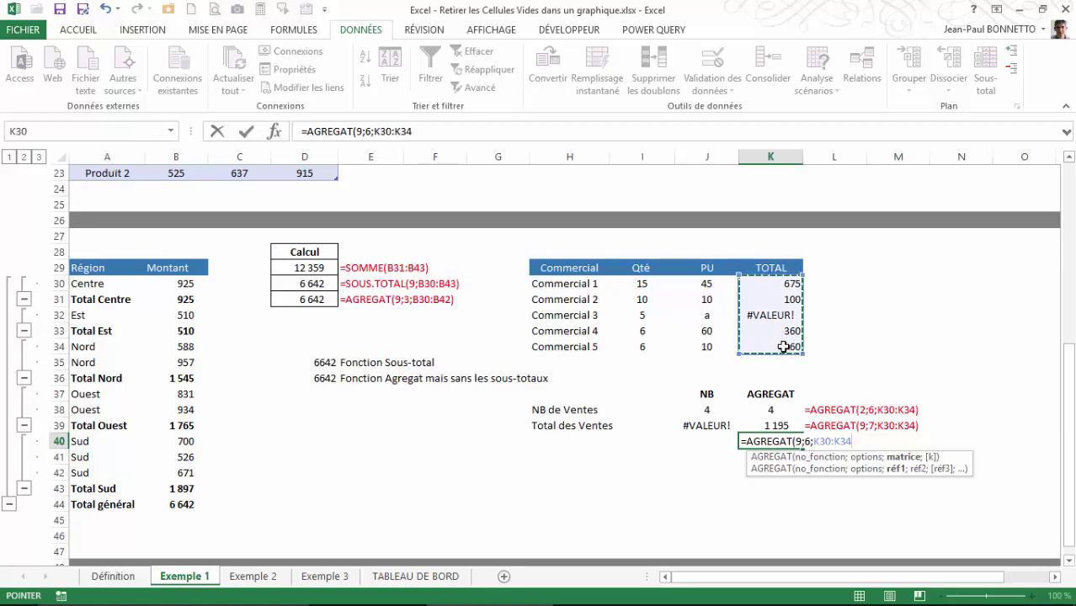
pyautogui.press('Return')
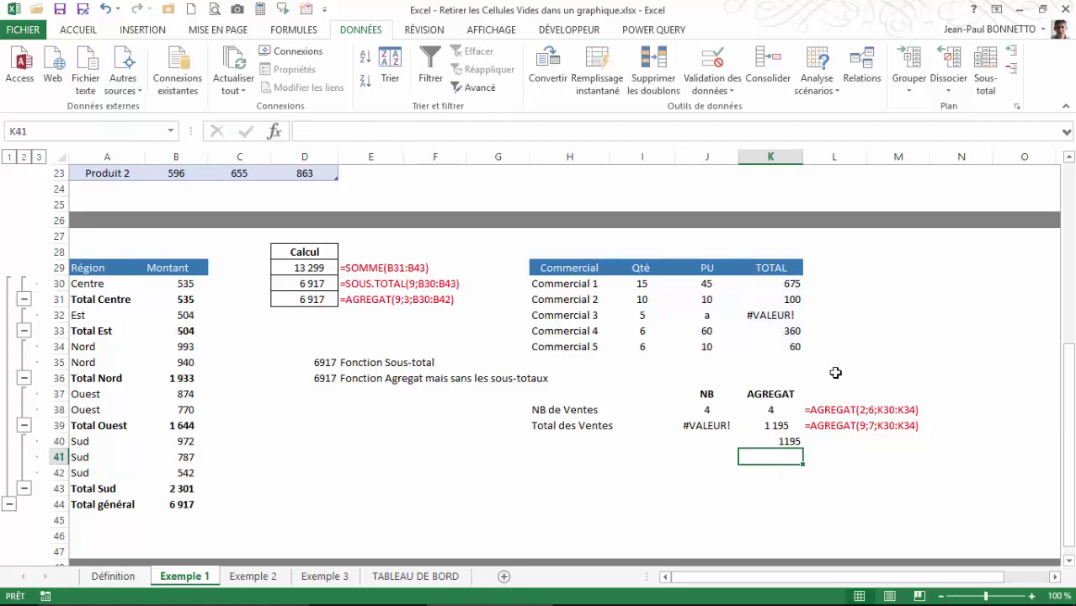
# - Copy K39's number format onto K40 with Format Painter, then select the Commercial 4 row H33:K33
pyautogui.click(774, 425)
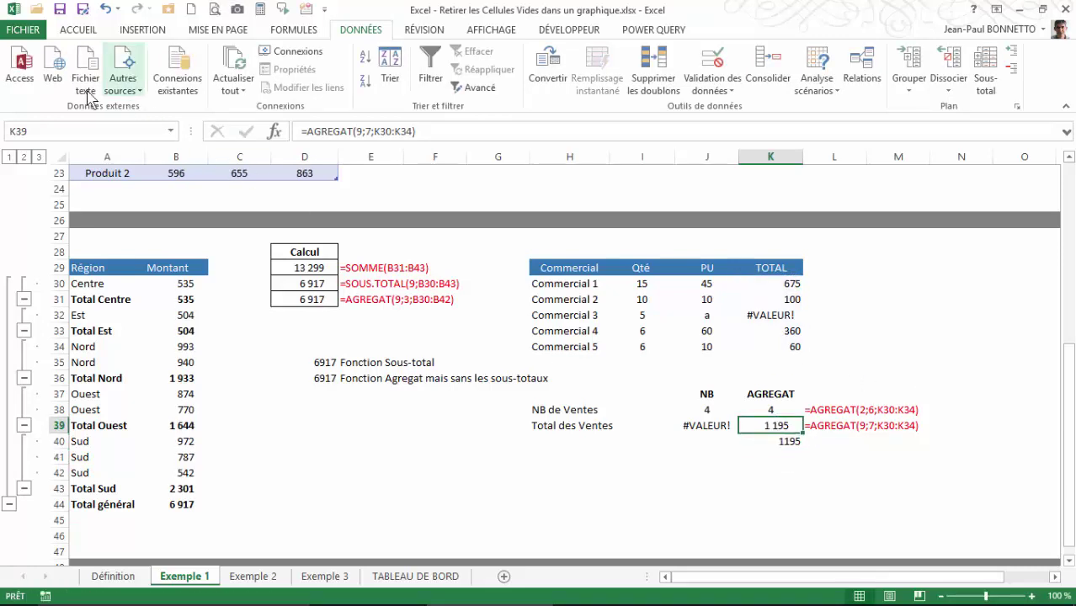
pyautogui.click(77, 30)
pyautogui.click(48, 86)
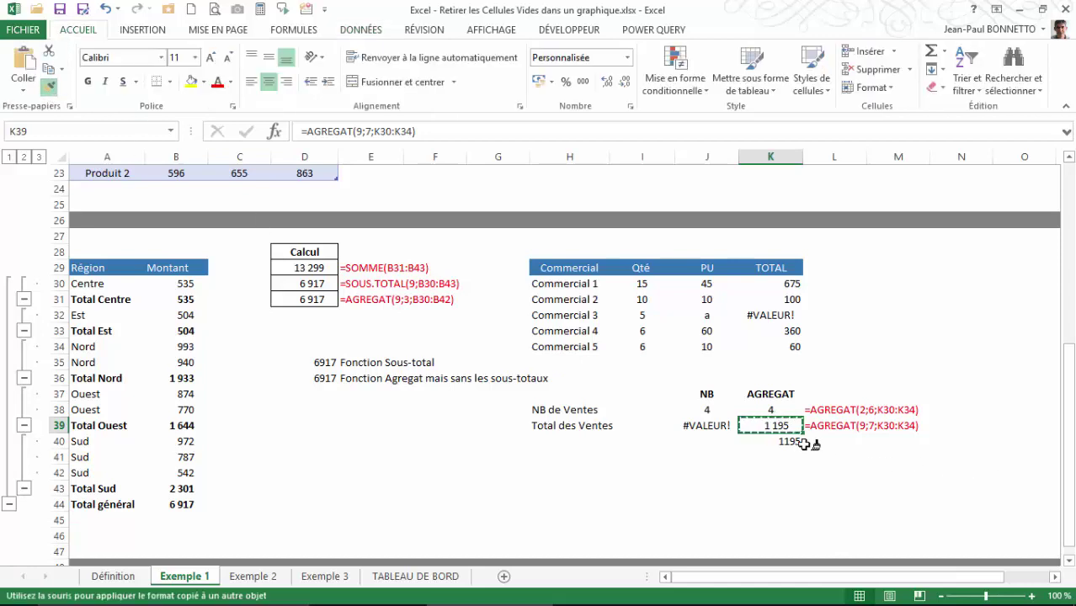
pyautogui.click(801, 444)
pyautogui.click(781, 318)
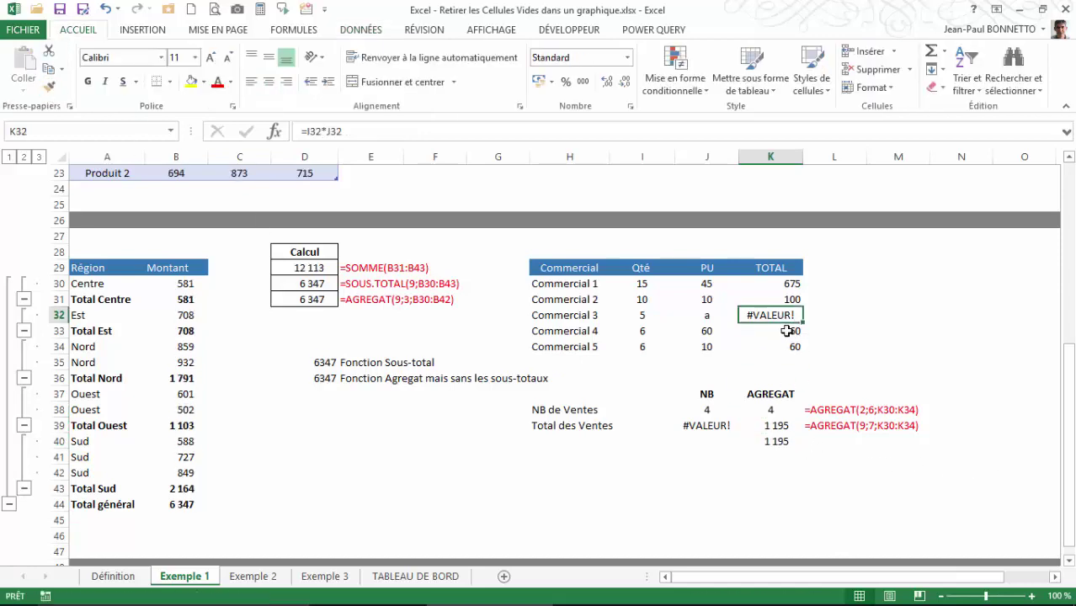
pyautogui.moveTo(580, 331); pyautogui.dragTo(783, 332)
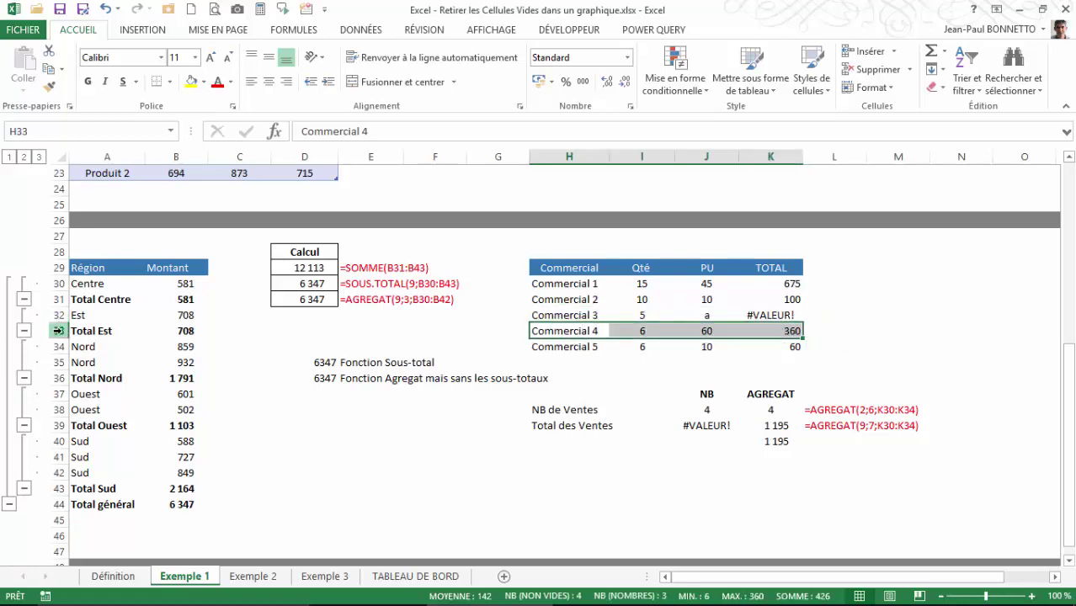
pyautogui.click(58, 331)
pyautogui.rightClick(58, 331)
pyautogui.click(144, 543)
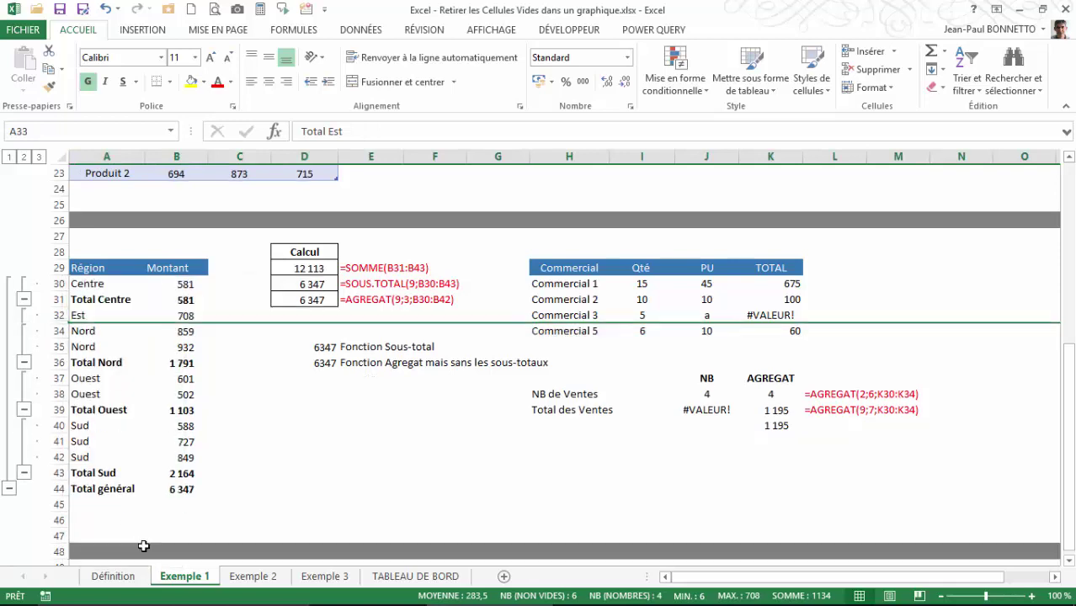
pyautogui.doubleClick(773, 410)
pyautogui.press('Return')
pyautogui.click(778, 410)
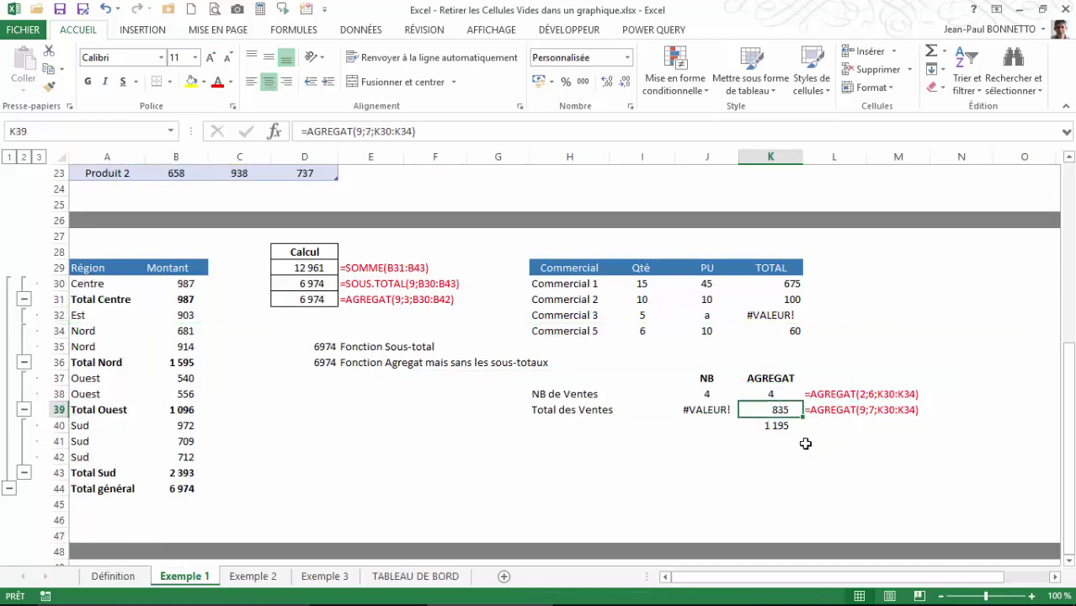
pyautogui.click(785, 425)
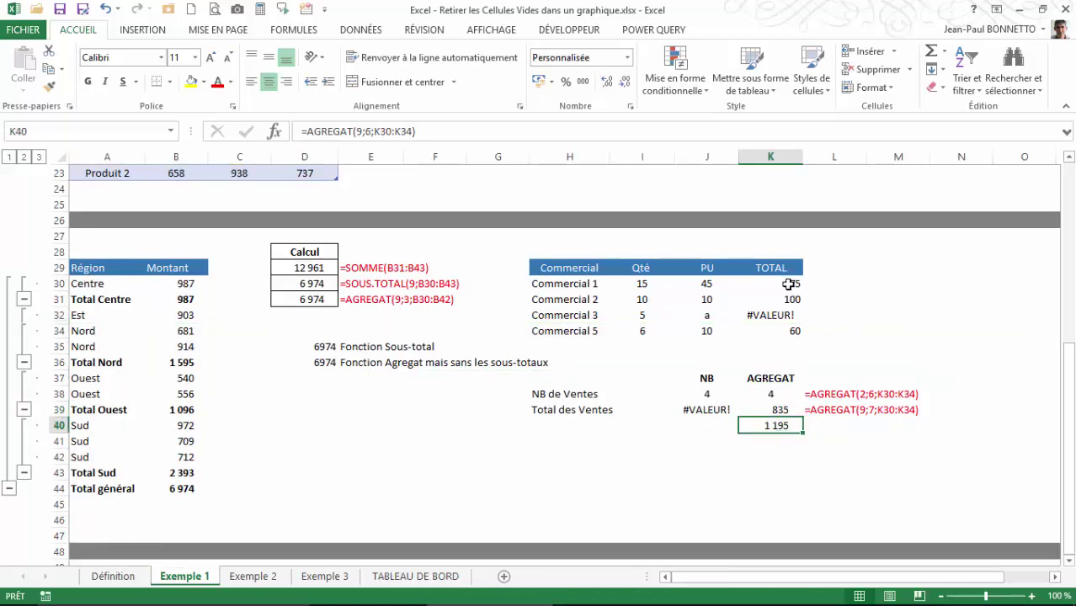
pyautogui.moveTo(788, 284); pyautogui.dragTo(788, 300)
pyautogui.keyDown('ctrl'); pyautogui.click(800, 331); pyautogui.keyUp('ctrl')
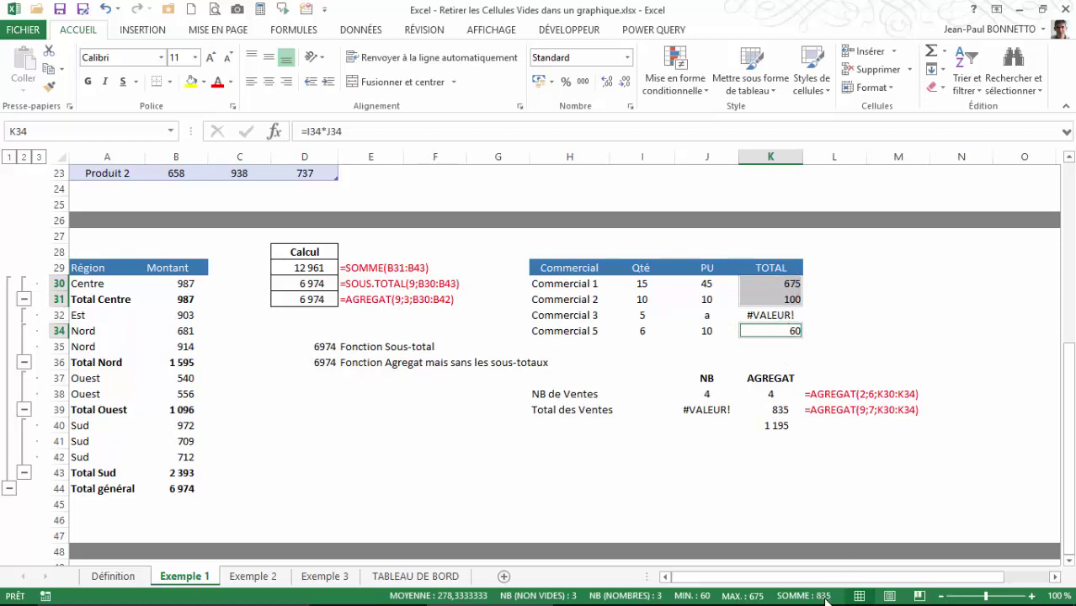
pyautogui.click(776, 425)
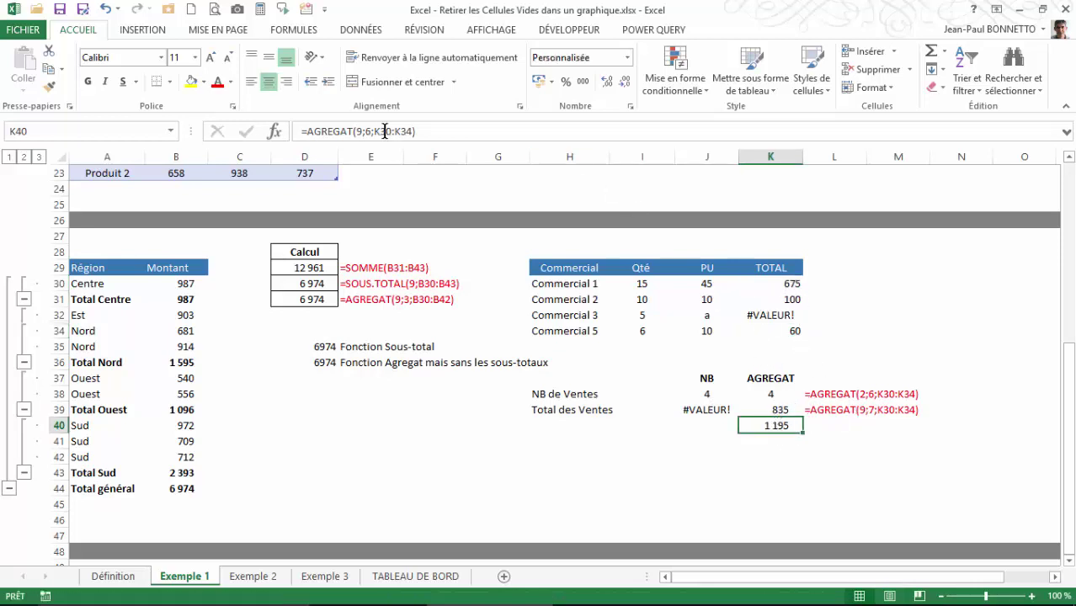
pyautogui.click(775, 412)
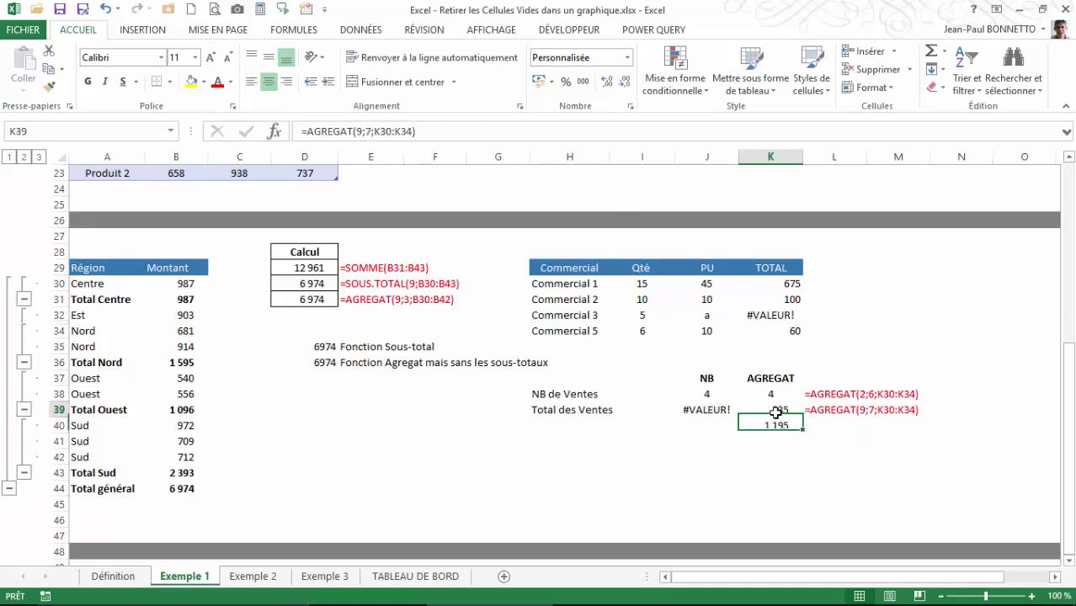
pyautogui.click(870, 409)
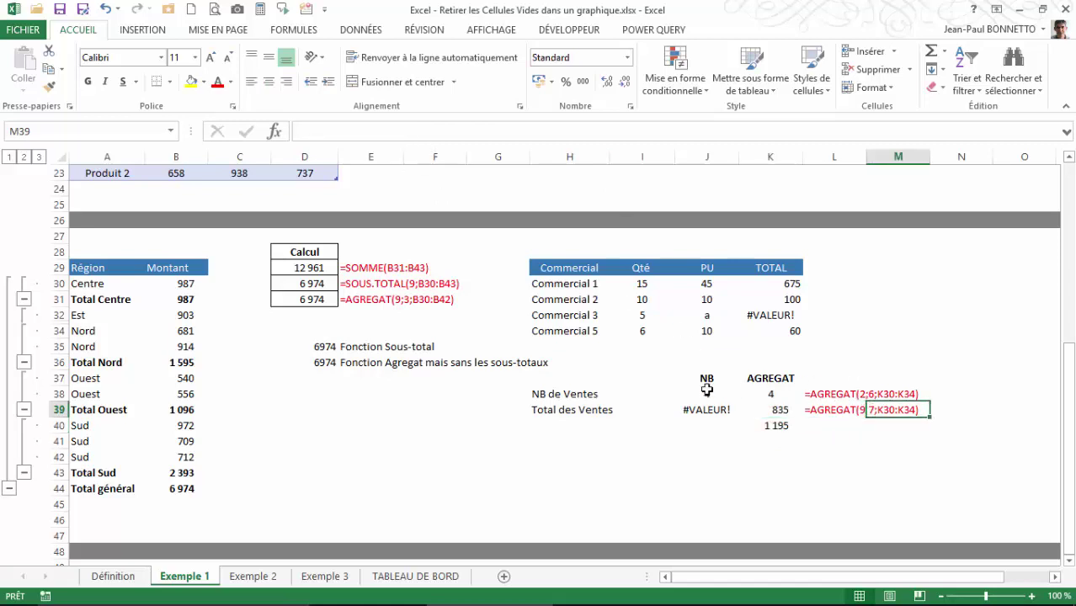
pyautogui.click(780, 410)
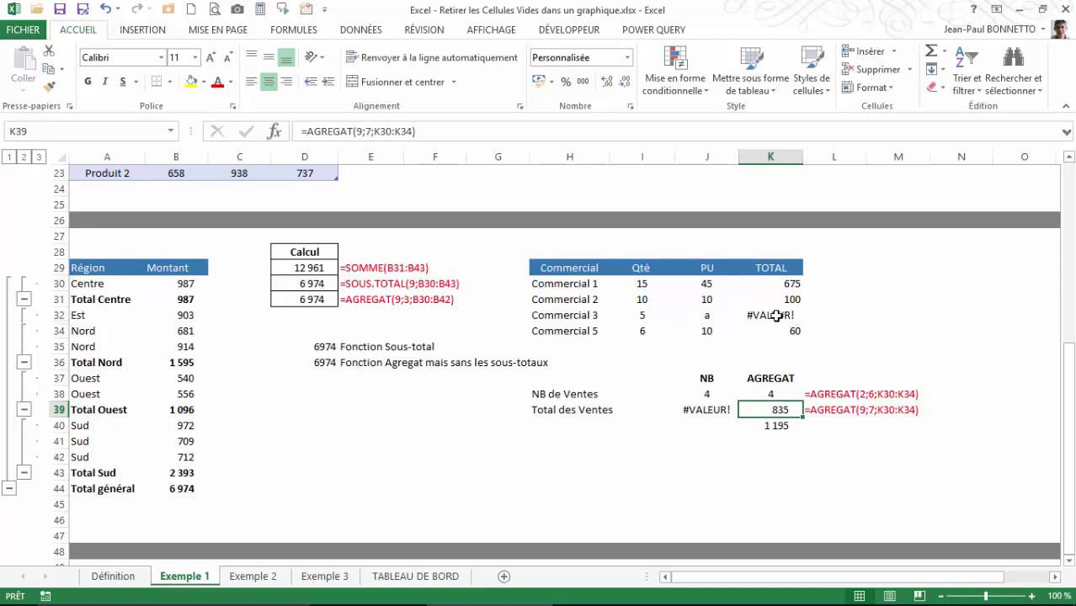
pyautogui.click(777, 426)
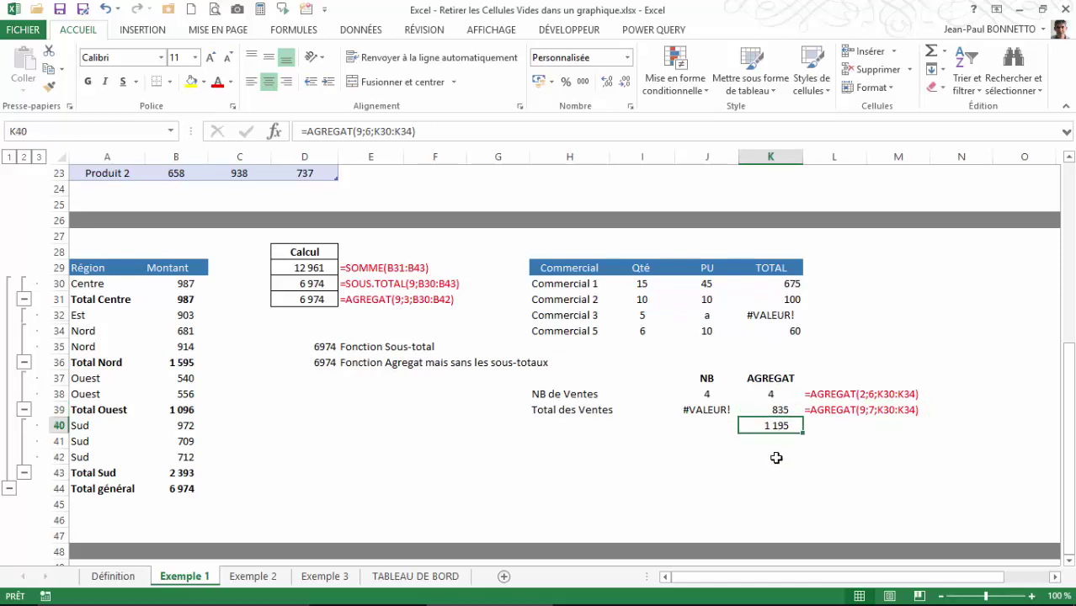
pyautogui.click(275, 131)
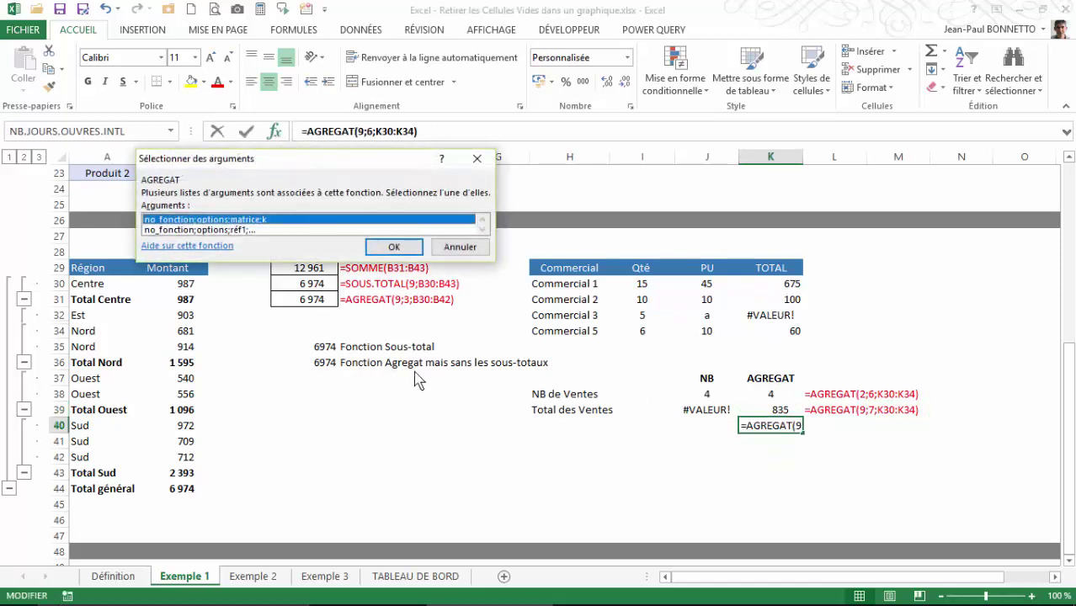
pyautogui.press('Return')
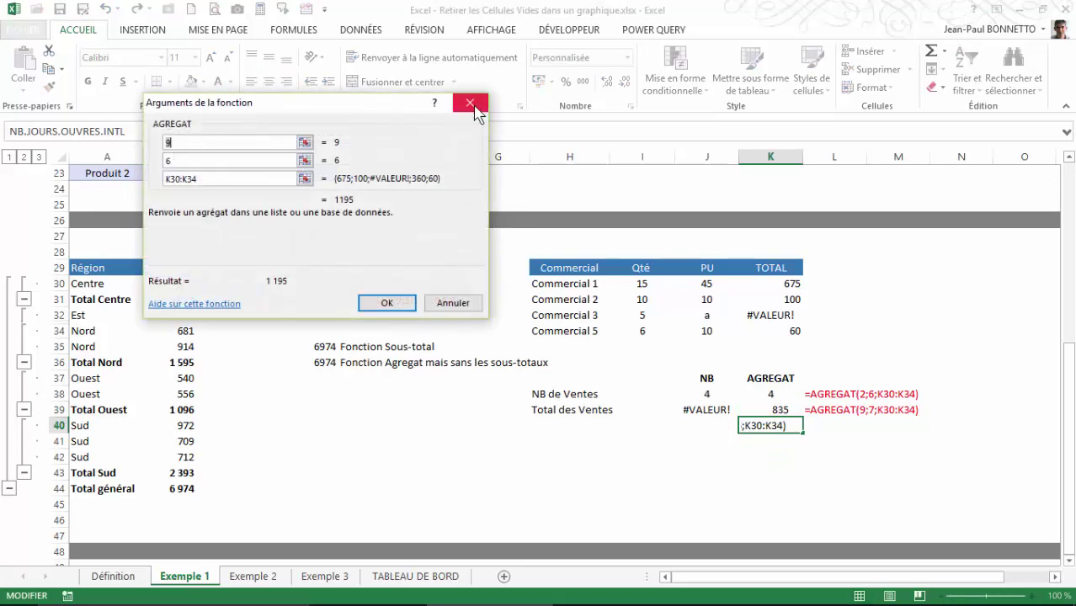
pyautogui.click(471, 101)
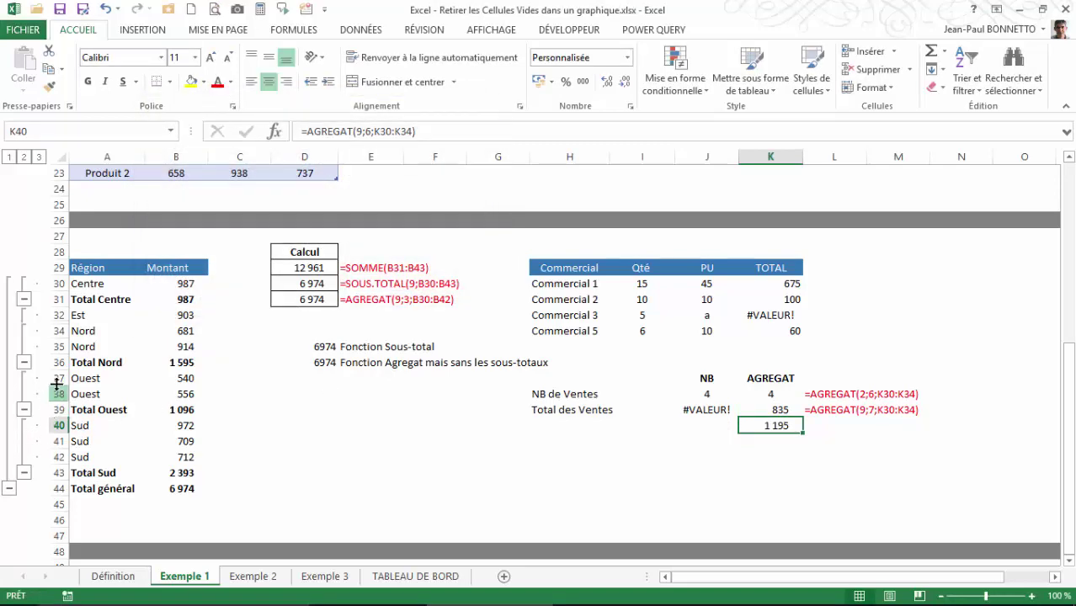
pyautogui.moveTo(60, 311); pyautogui.dragTo(59, 364)
pyautogui.rightClick(62, 335)
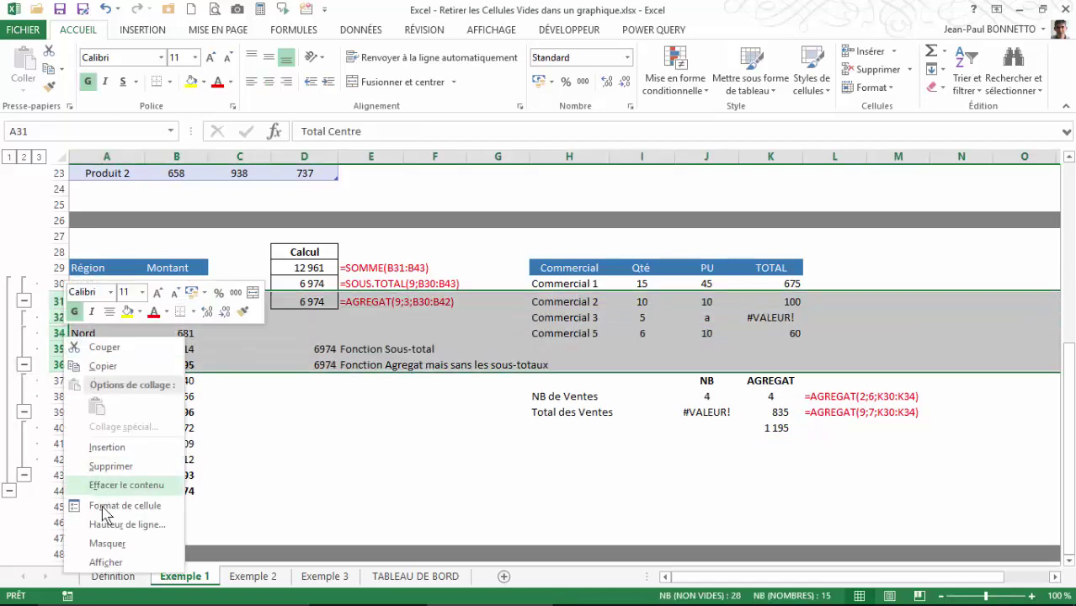
pyautogui.click(105, 562)
pyautogui.click(771, 412)
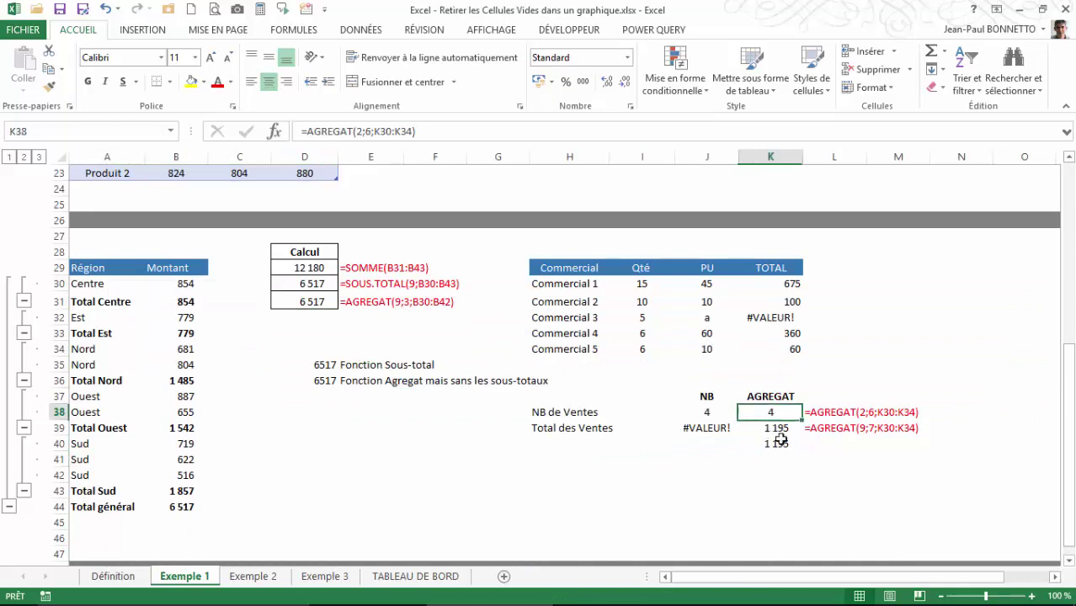
pyautogui.click(781, 439)
pyautogui.click(781, 317)
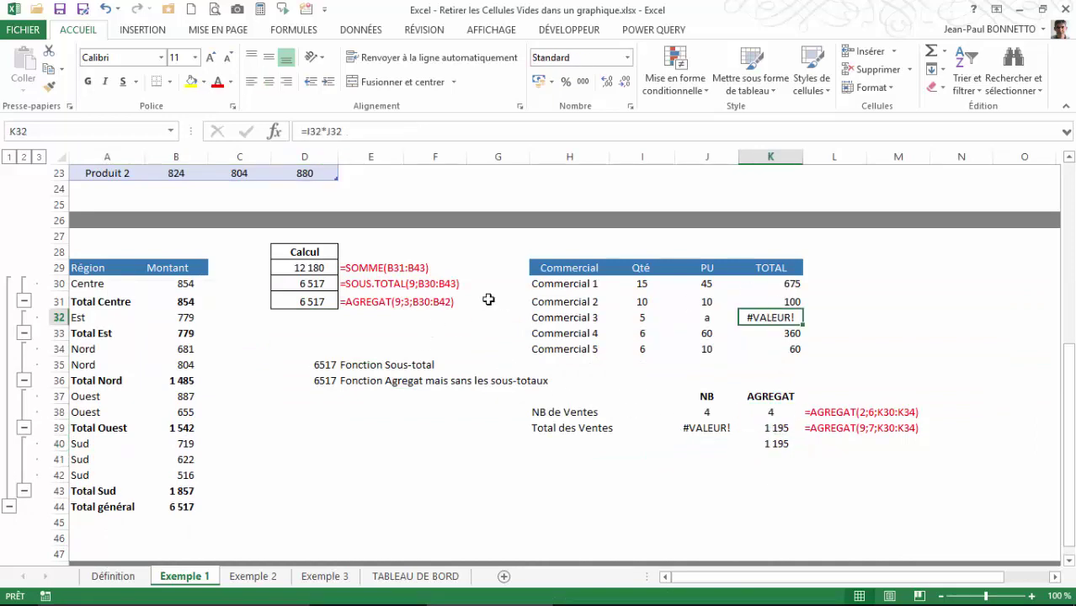
# - On the Exemple 2 sheet, inspect the empty Montant cells B3, B10, B11 and B12
pyautogui.click(255, 576)
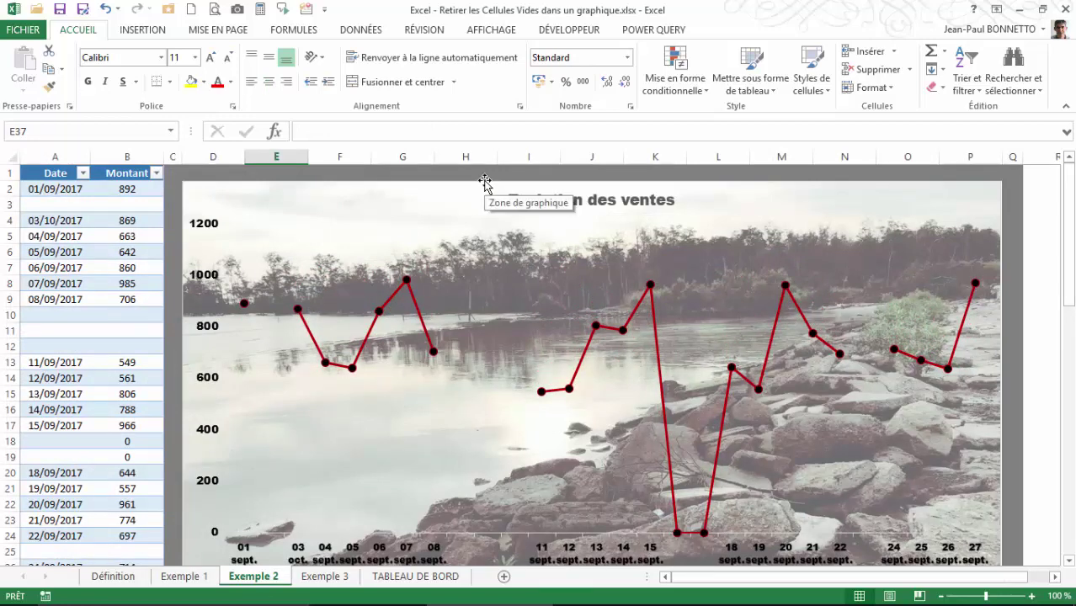
pyautogui.click(123, 203)
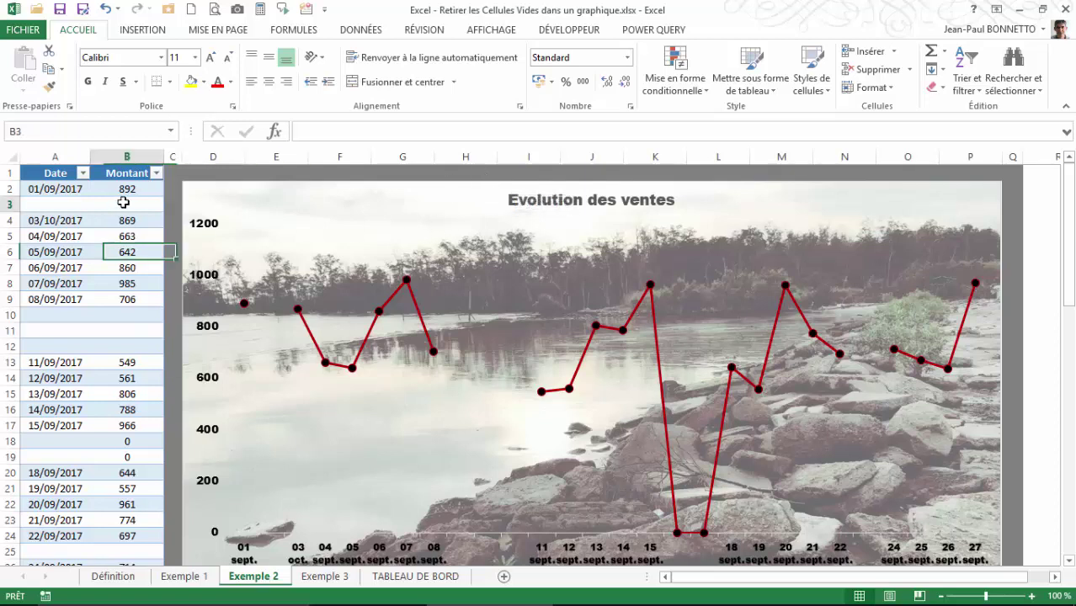
pyautogui.click(125, 316)
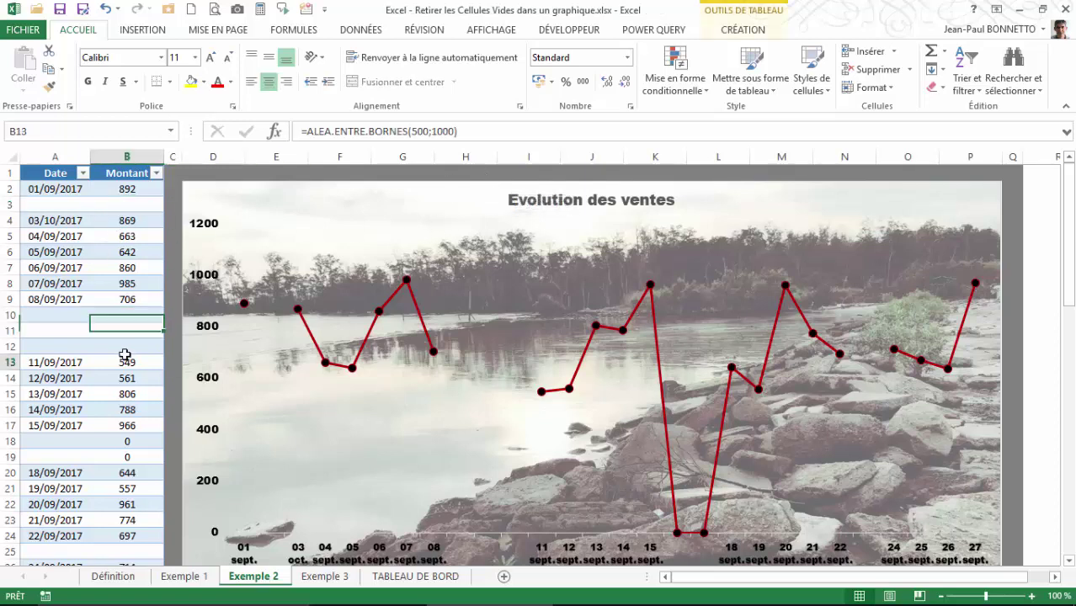
pyautogui.press('Down')
pyautogui.press('Down')
pyautogui.press('Down')
pyautogui.press('Up')
pyautogui.press('Up')
pyautogui.press('Up')
pyautogui.click(113, 333)
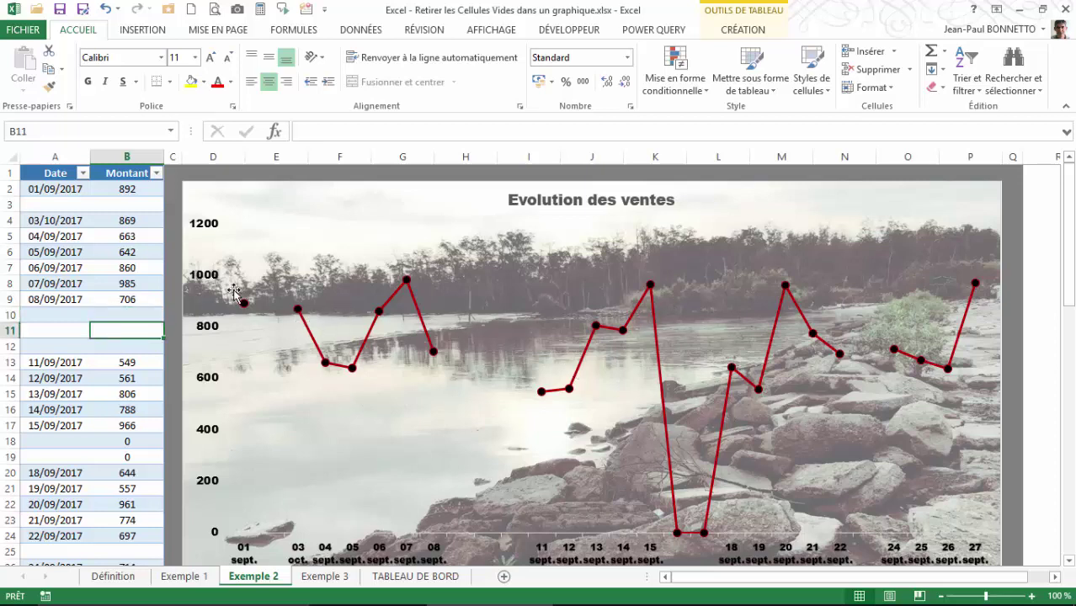
pyautogui.click(125, 314)
pyautogui.click(126, 346)
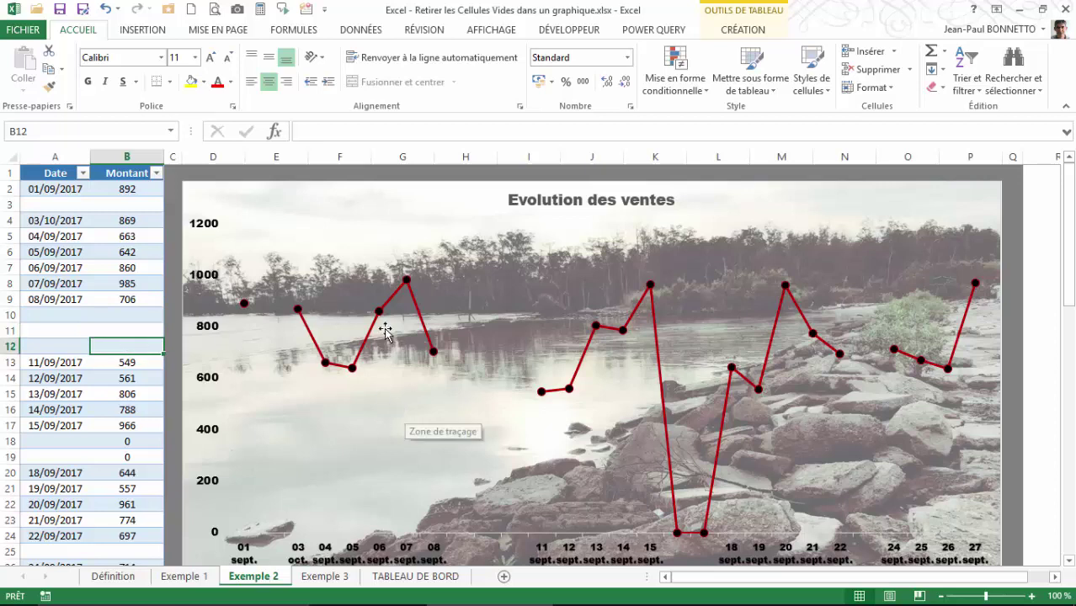
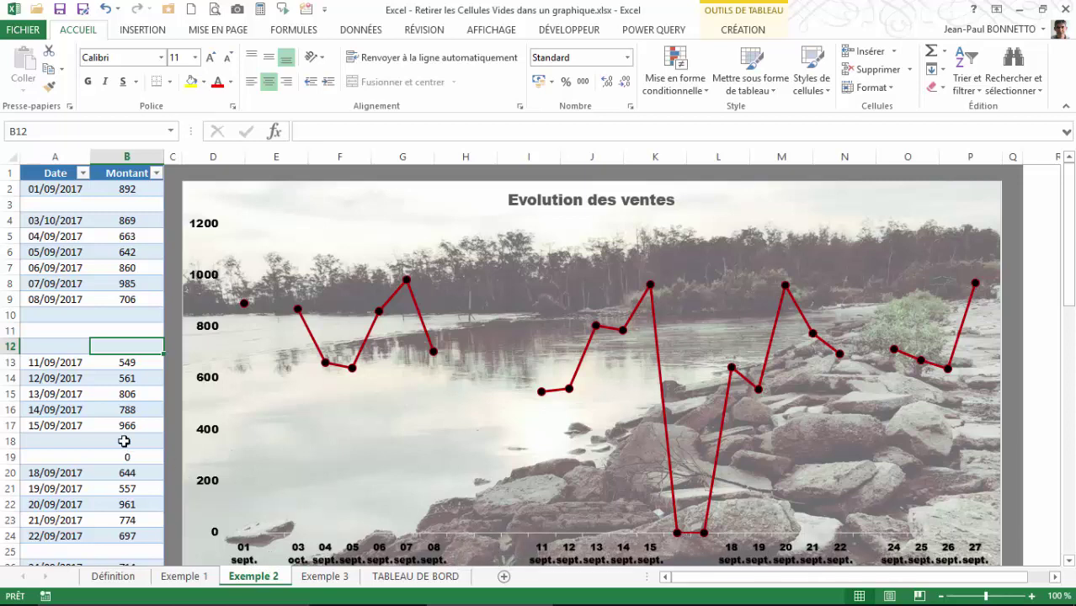
# - Enter the formula =NA() in cell B18 in place of its zero
pyautogui.moveTo(124, 441); pyautogui.dragTo(126, 457)
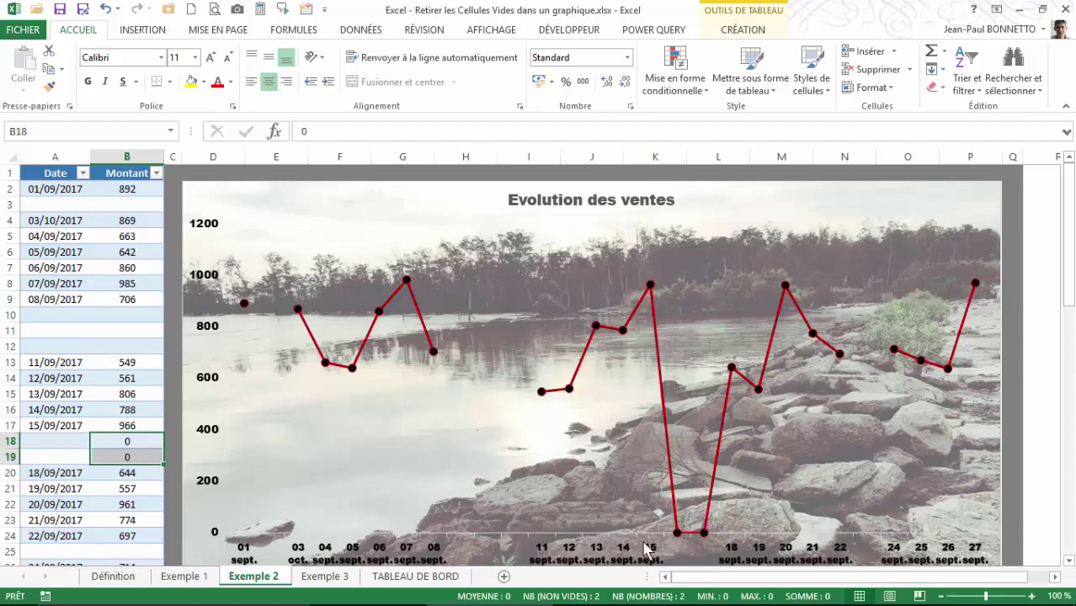
pyautogui.click(135, 441)
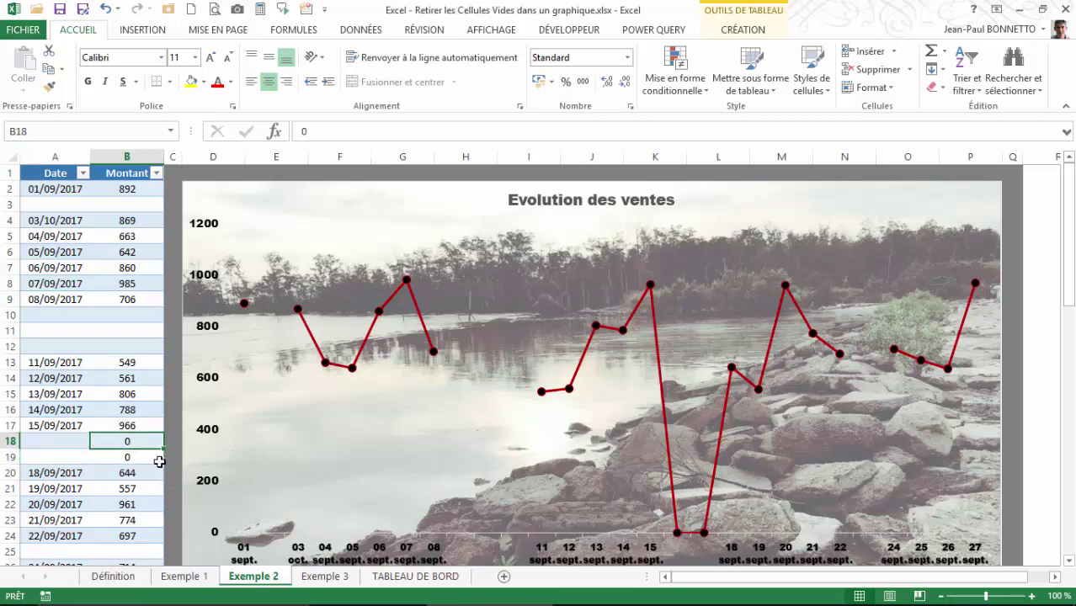
pyautogui.write('=')
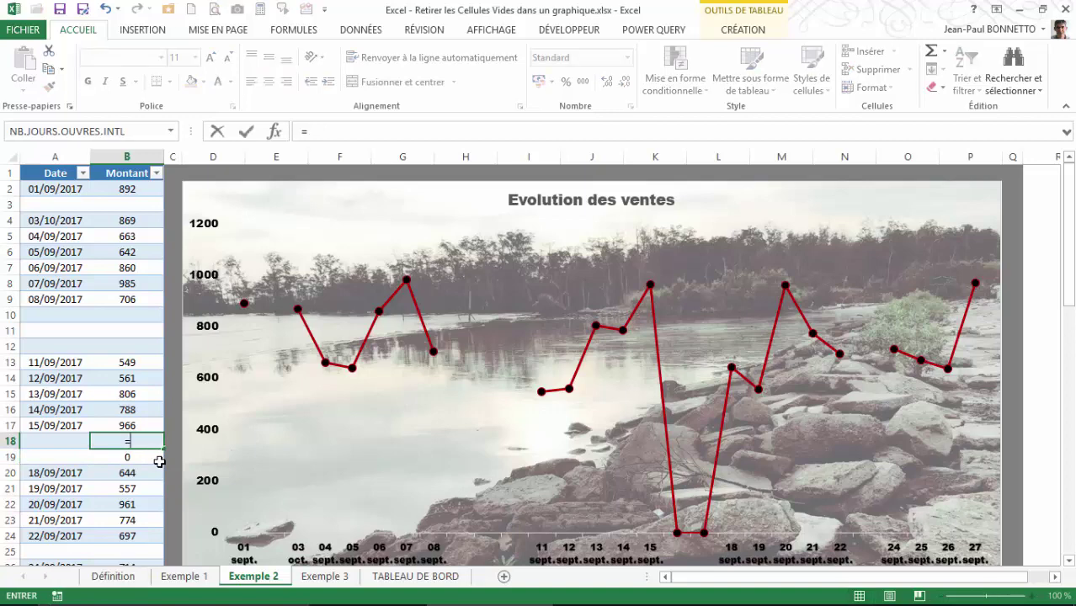
pyautogui.write('N')
pyautogui.doubleClick(158, 462)
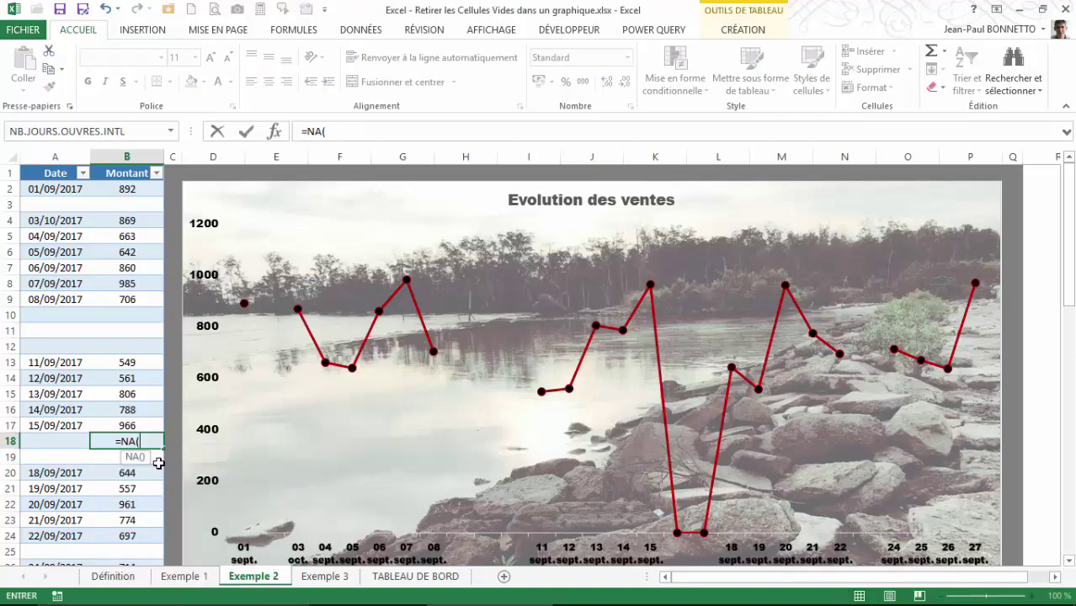
pyautogui.write(')')
pyautogui.press('Return')
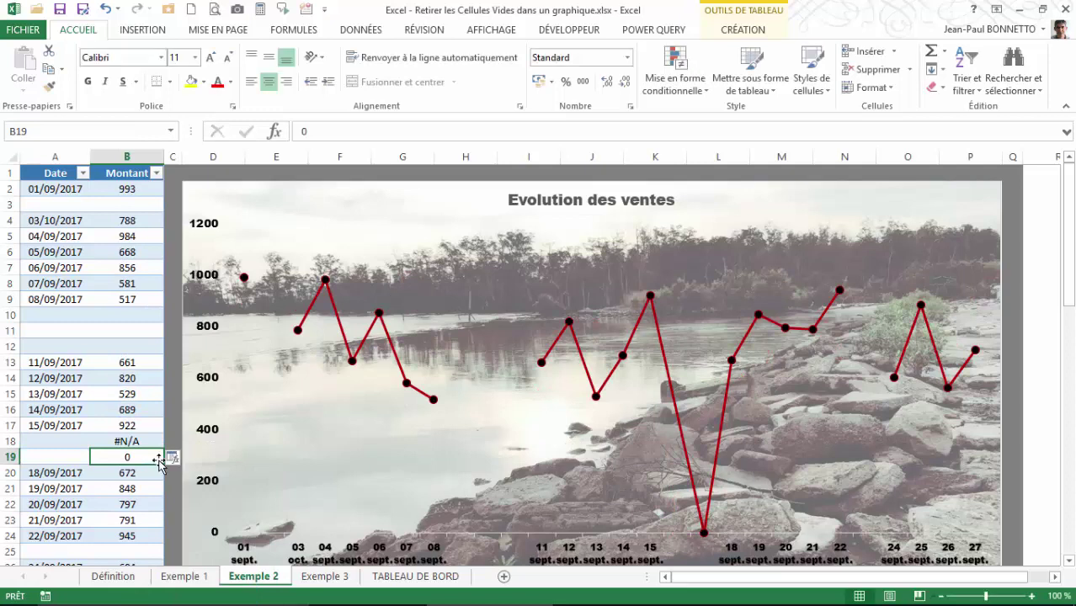
# - Fill the =NA() formula across B18 and B19 so both show #N/A
pyautogui.click(129, 441)
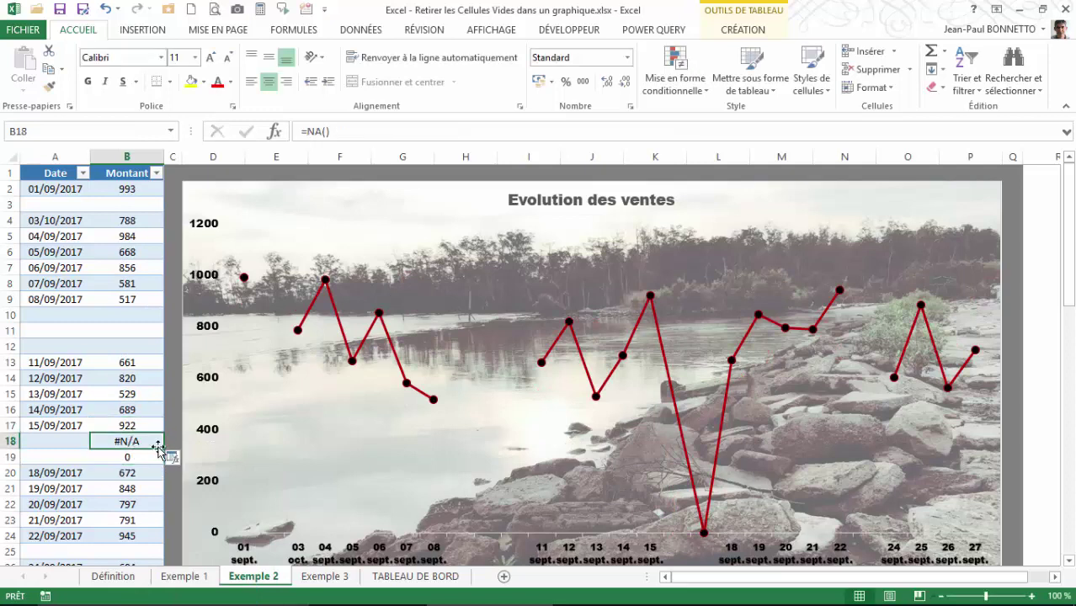
pyautogui.moveTo(162, 457); pyautogui.dragTo(158, 463)
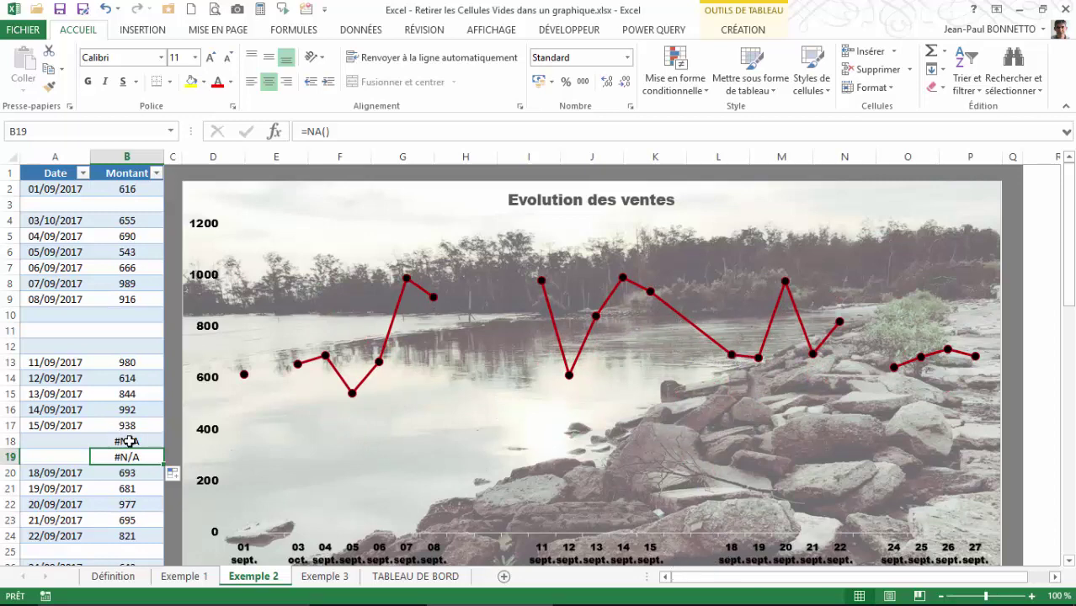
pyautogui.hotkey('ctrl', 'z')
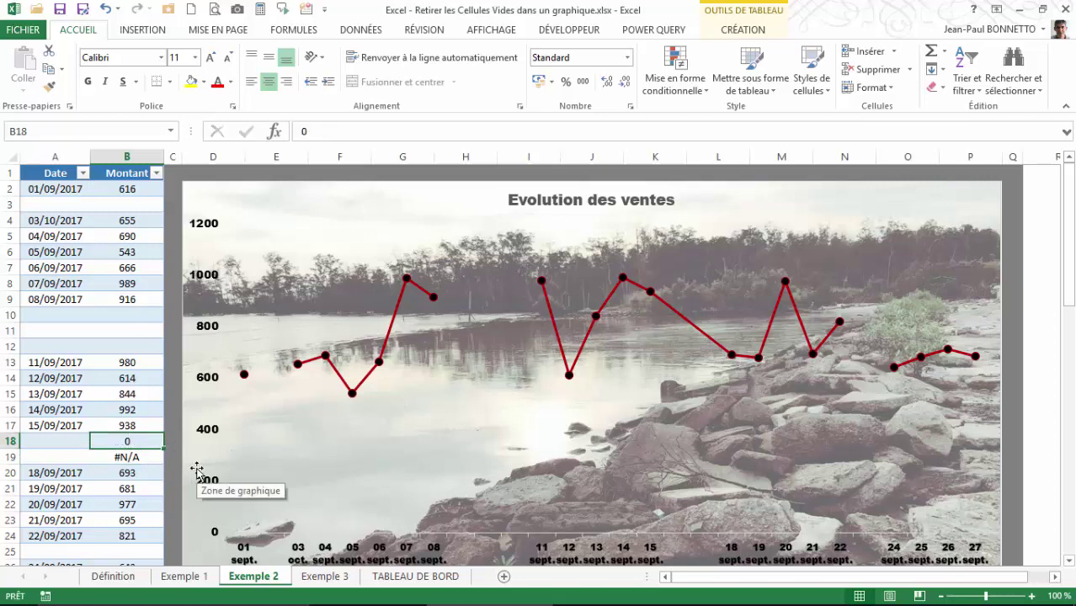
pyautogui.press('Return')
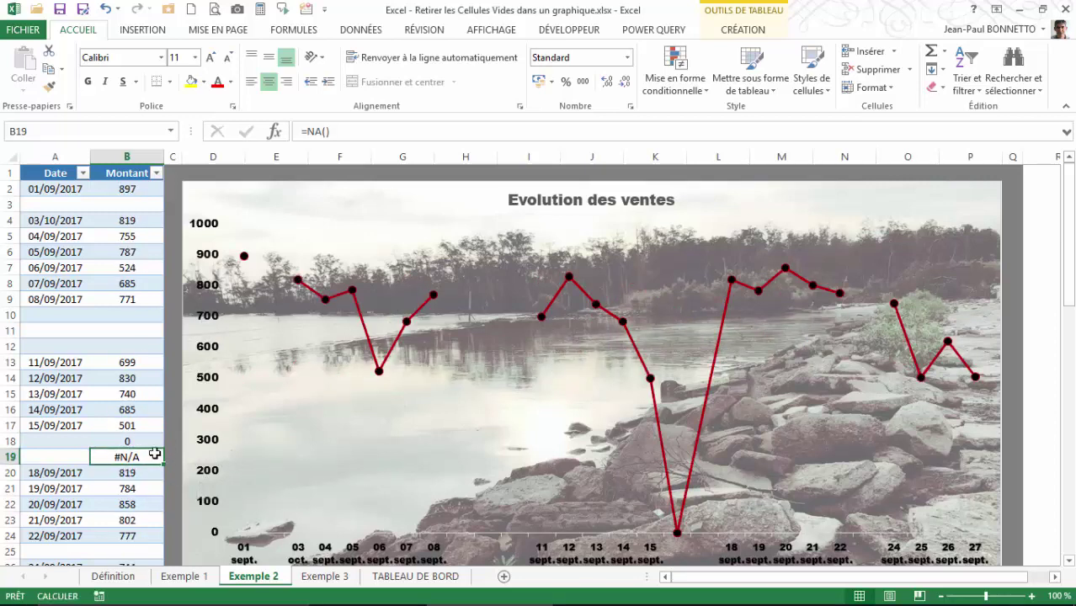
pyautogui.moveTo(171, 462); pyautogui.dragTo(166, 445)
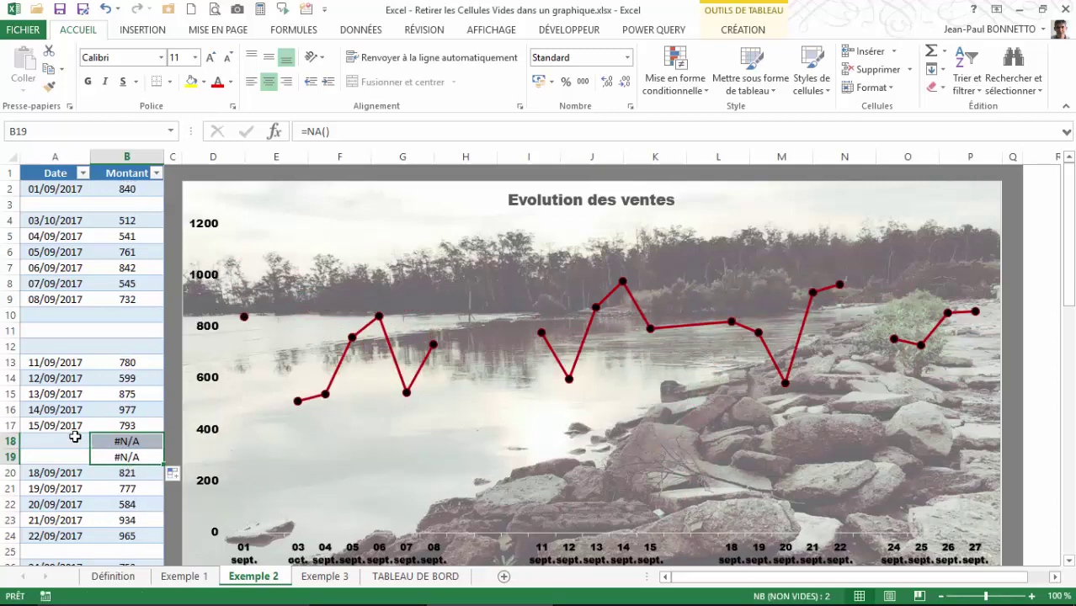
pyautogui.click(111, 445)
pyautogui.click(111, 317)
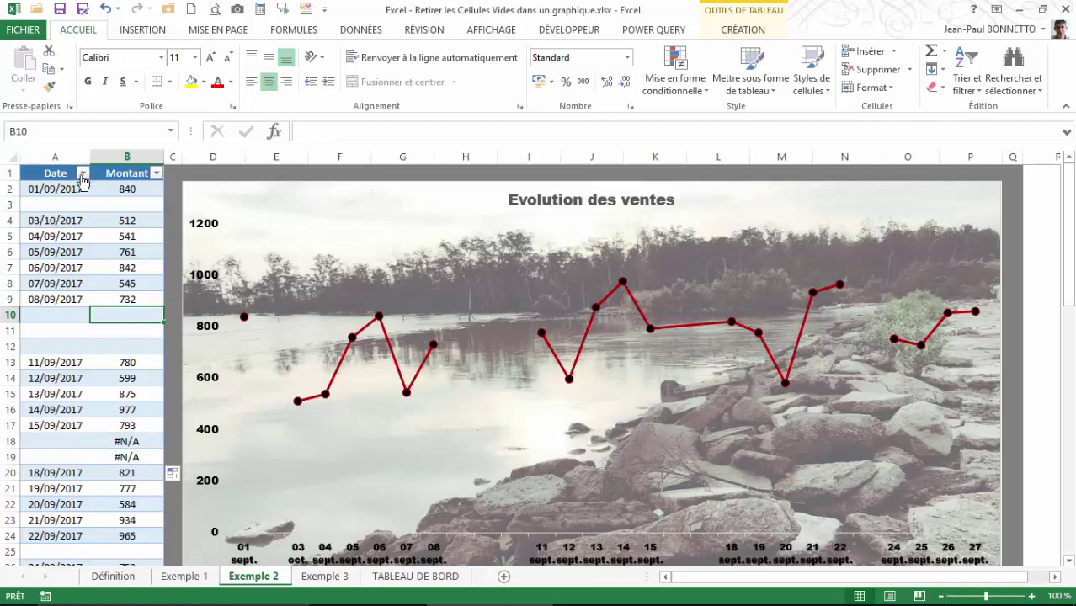
# - Filter the Date column to exclude (Vides), leaving 21 of 28 records
pyautogui.click(85, 203)
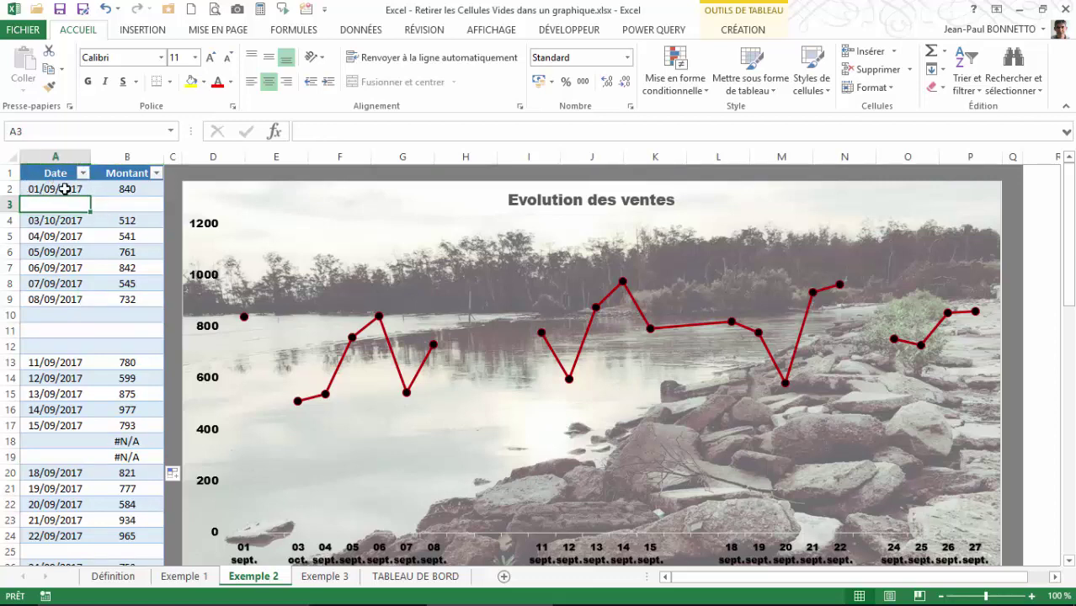
pyautogui.moveTo(65, 188); pyautogui.dragTo(133, 423)
pyautogui.click(746, 32)
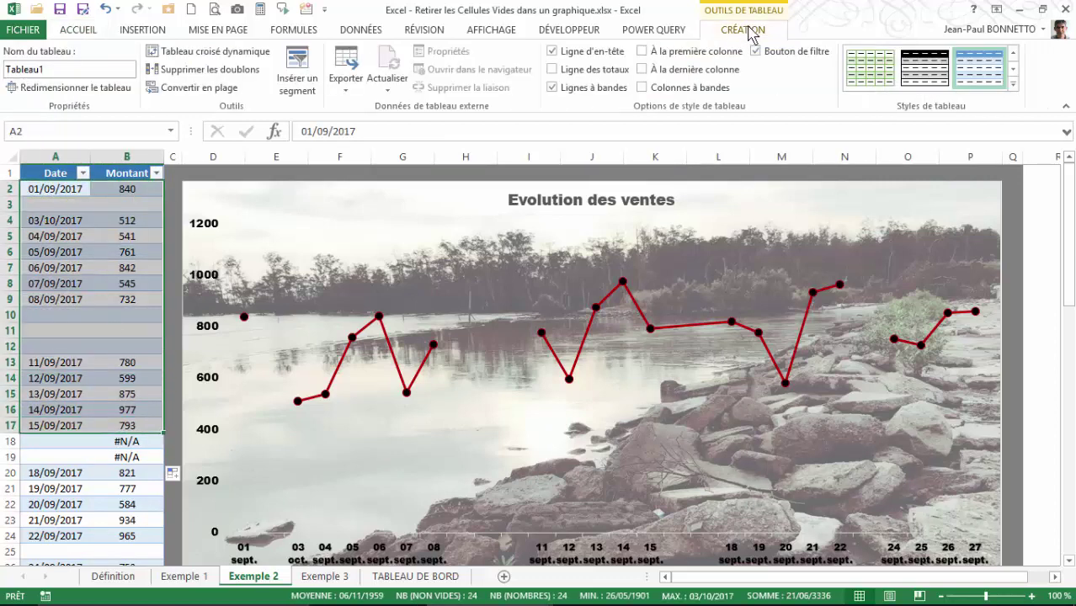
pyautogui.click(66, 261)
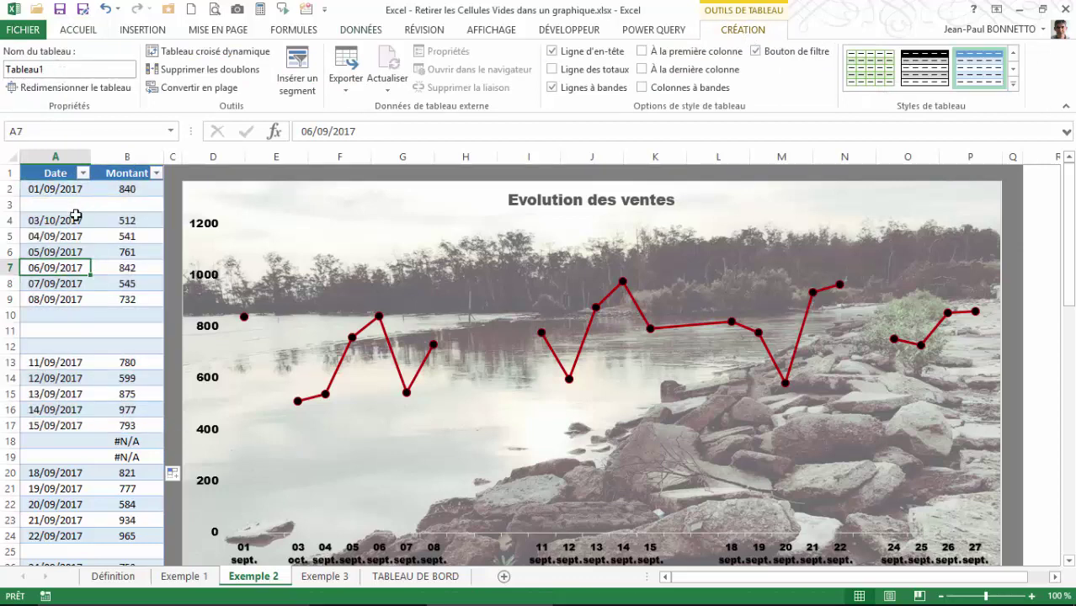
pyautogui.click(82, 174)
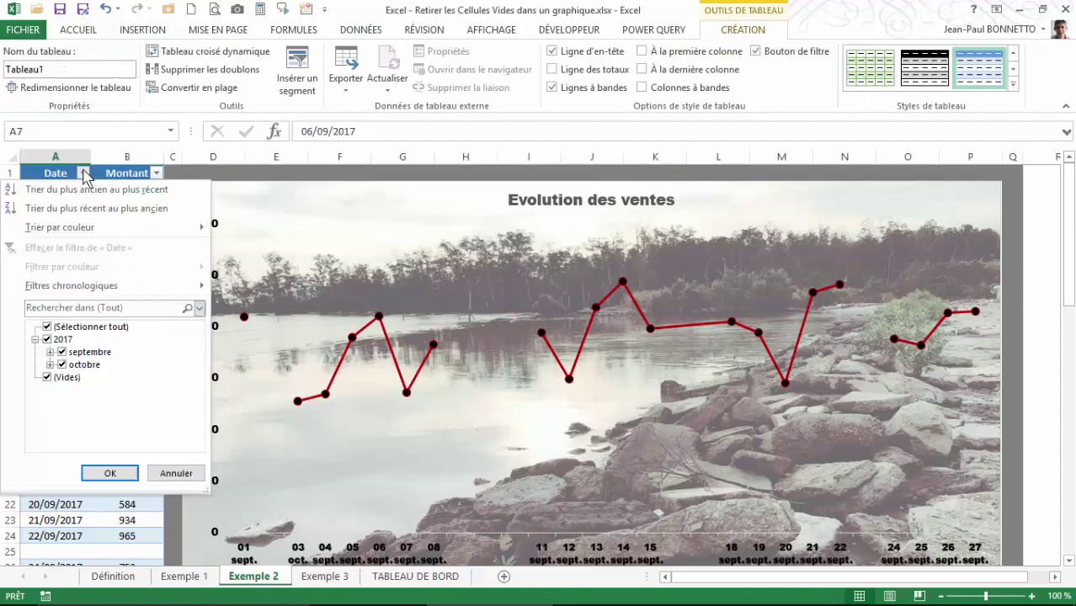
pyautogui.click(47, 378)
pyautogui.click(95, 473)
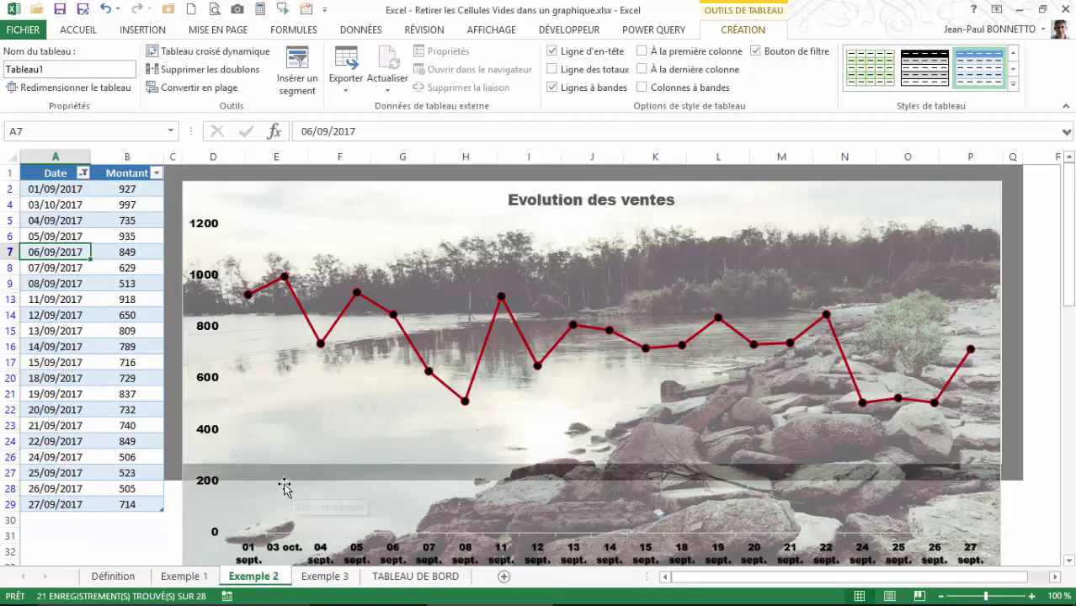
pyautogui.scroll(-1, 278, 471)
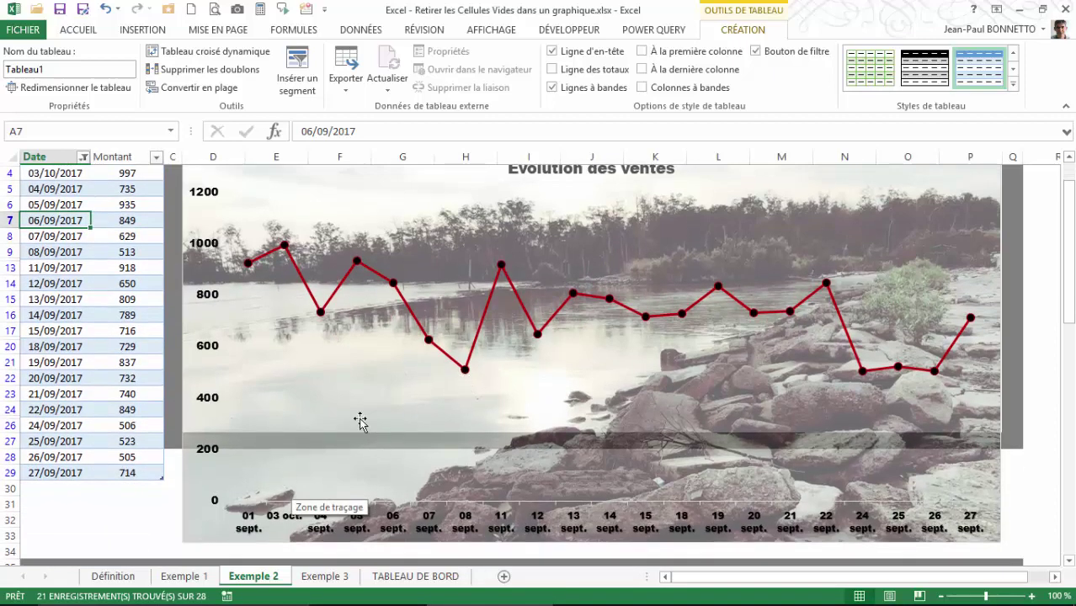
# - Shorten the Evolution des ventes chart by raising its bottom edge
pyautogui.click(127, 473)
pyautogui.click(790, 351)
pyautogui.scroll(1, 555, 421)
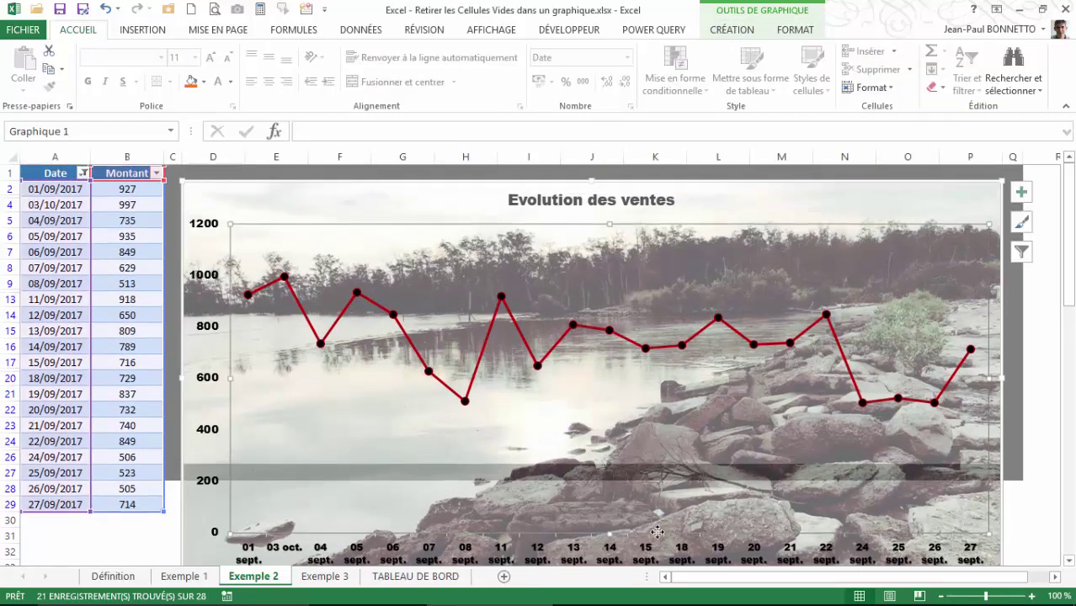
pyautogui.click(1047, 507)
pyautogui.click(674, 526)
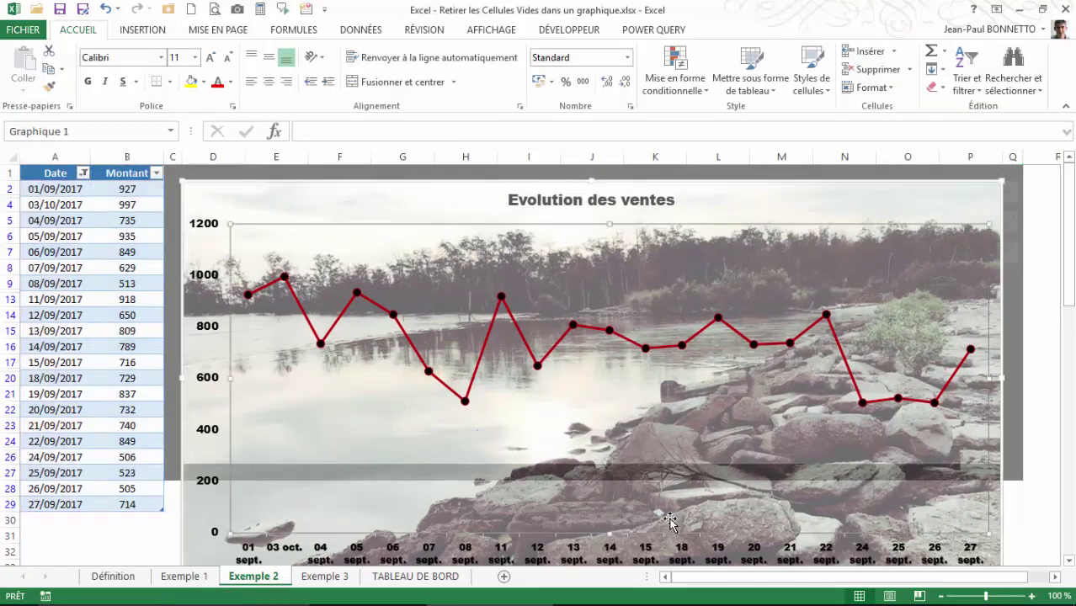
pyautogui.scroll(-1, 625, 502)
pyautogui.moveTo(609, 501)
pyautogui.mouseDown()
pyautogui.moveTo(619, 410)
pyautogui.moveTo(620, 430)
pyautogui.mouseUp()
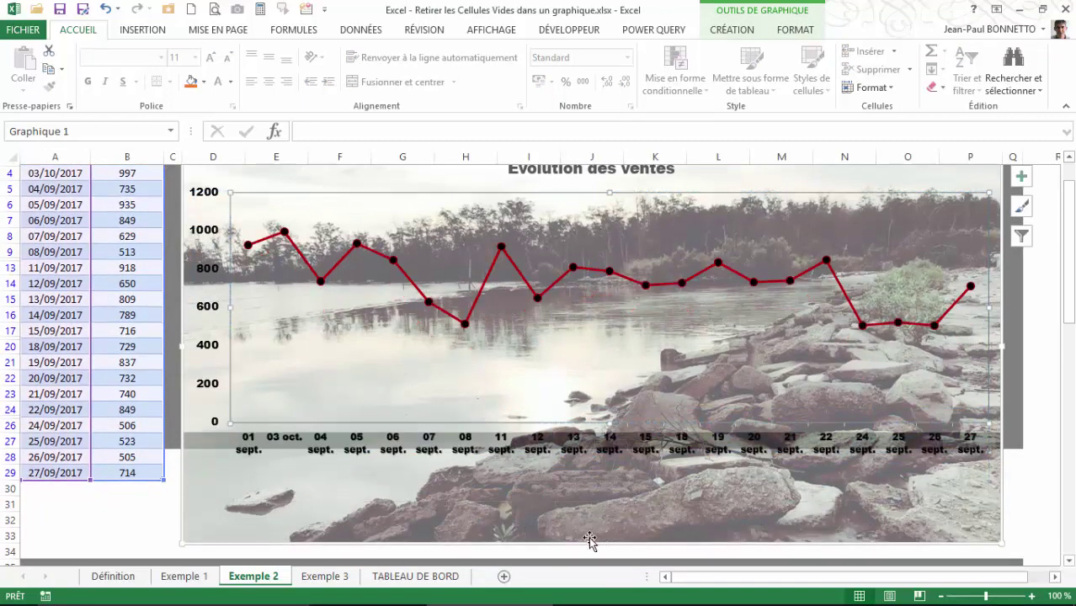
pyautogui.moveTo(590, 546); pyautogui.dragTo(595, 427)
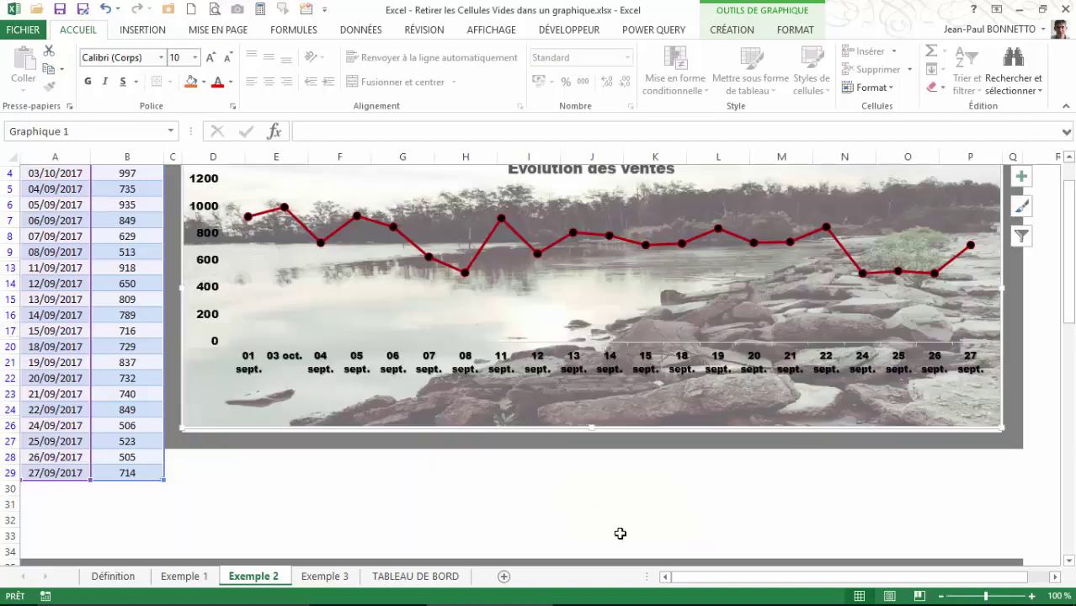
# - Stretch the plot area down so the date labels sit near the chart's bottom
pyautogui.scroll(1, 590, 404)
pyautogui.click(585, 391)
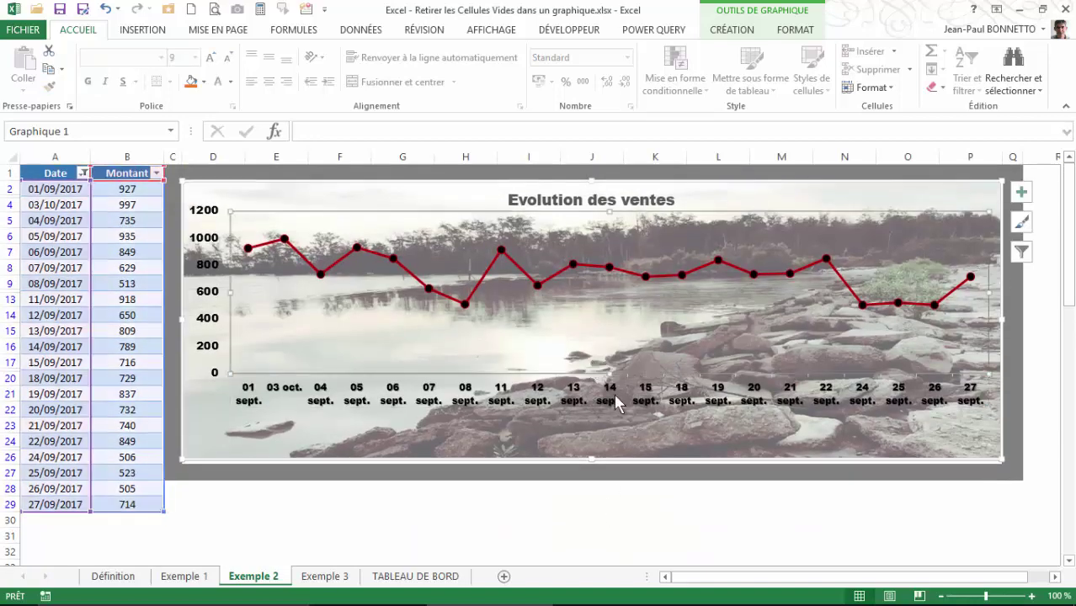
pyautogui.click(604, 373)
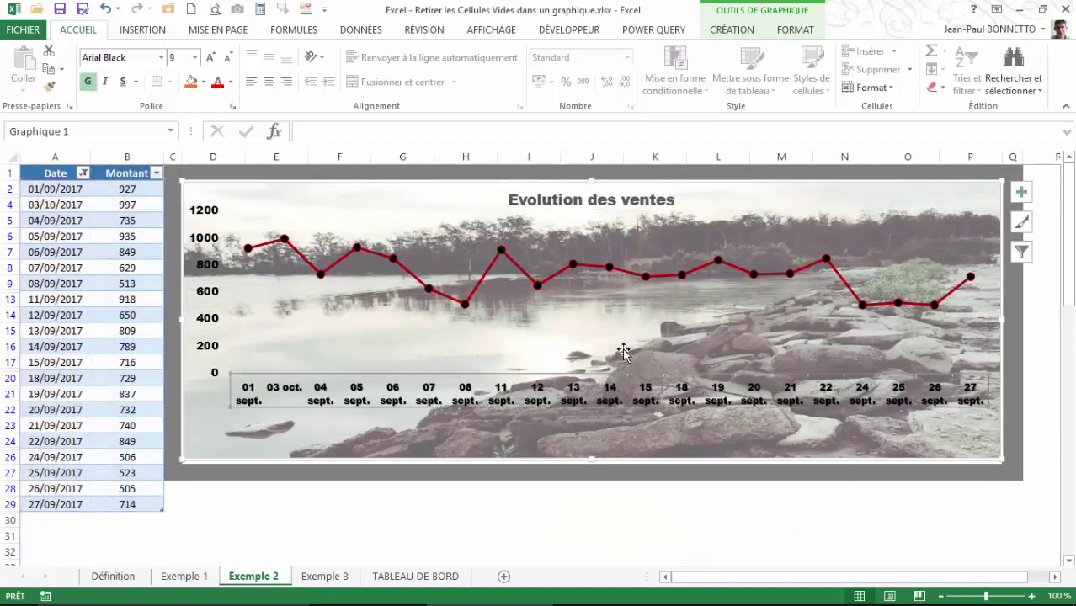
pyautogui.moveTo(610, 374); pyautogui.dragTo(609, 414)
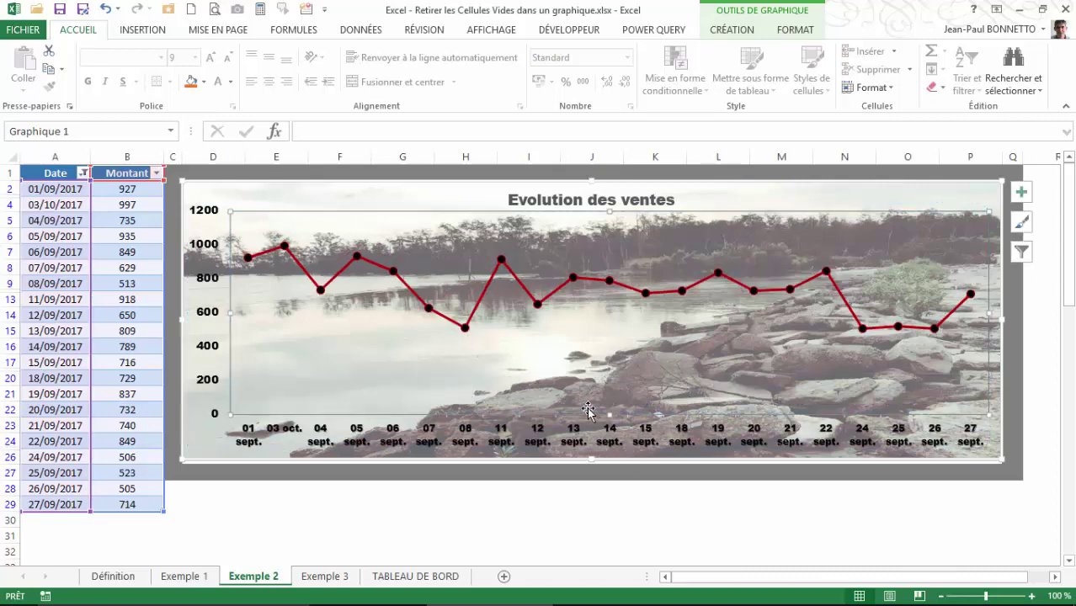
pyautogui.scroll(-1, 377, 377)
pyautogui.scroll(1, 120, 289)
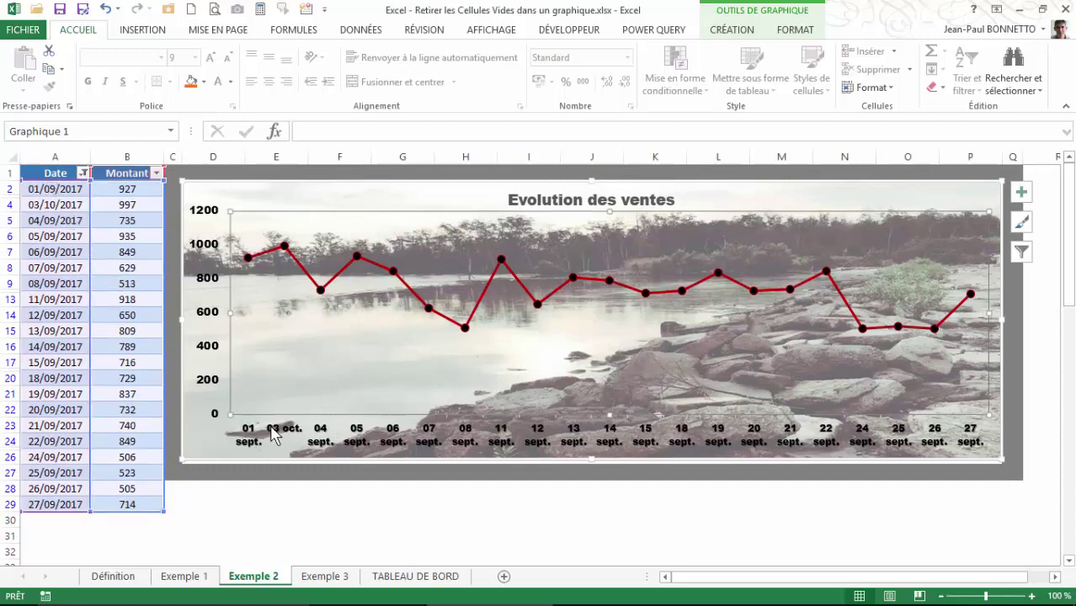
pyautogui.click(49, 205)
# - Correct the date in A4 from 03/10/2017 to 03/09/2017
pyautogui.click(321, 131)
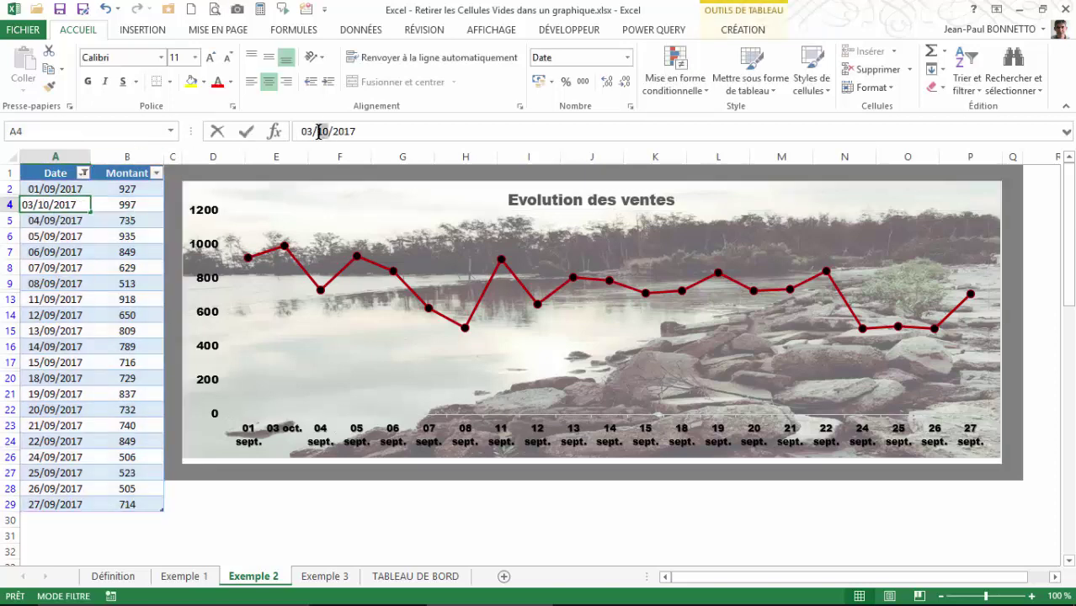
pyautogui.press('Delete')
pyautogui.press('Delete')
pyautogui.write('09')
pyautogui.press('Return')
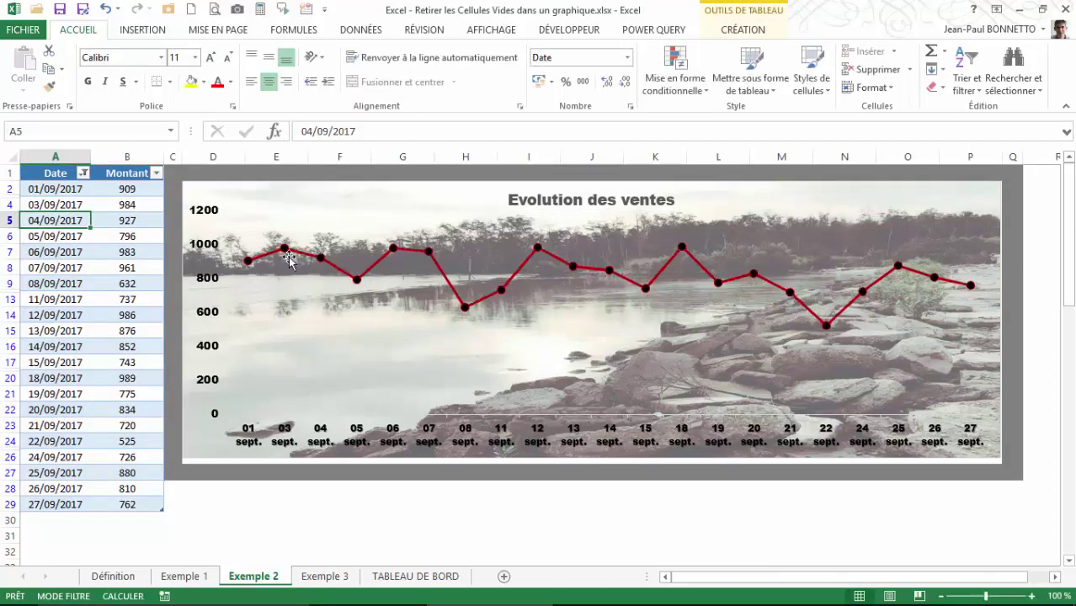
# - Clear the Date filter so the blank-date rows and chart gaps return
pyautogui.click(59, 187)
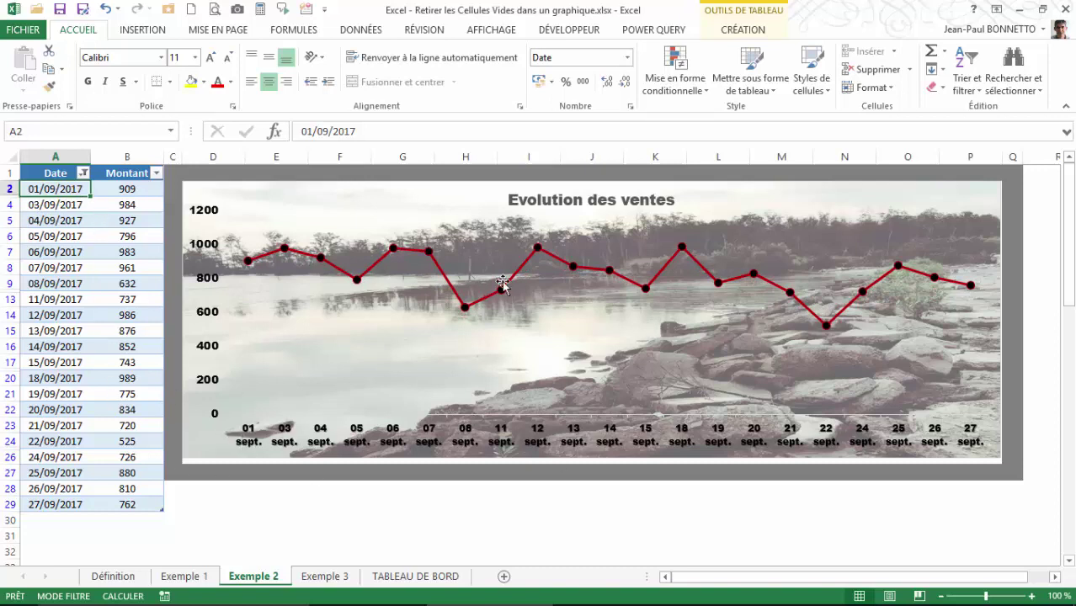
pyautogui.click(83, 174)
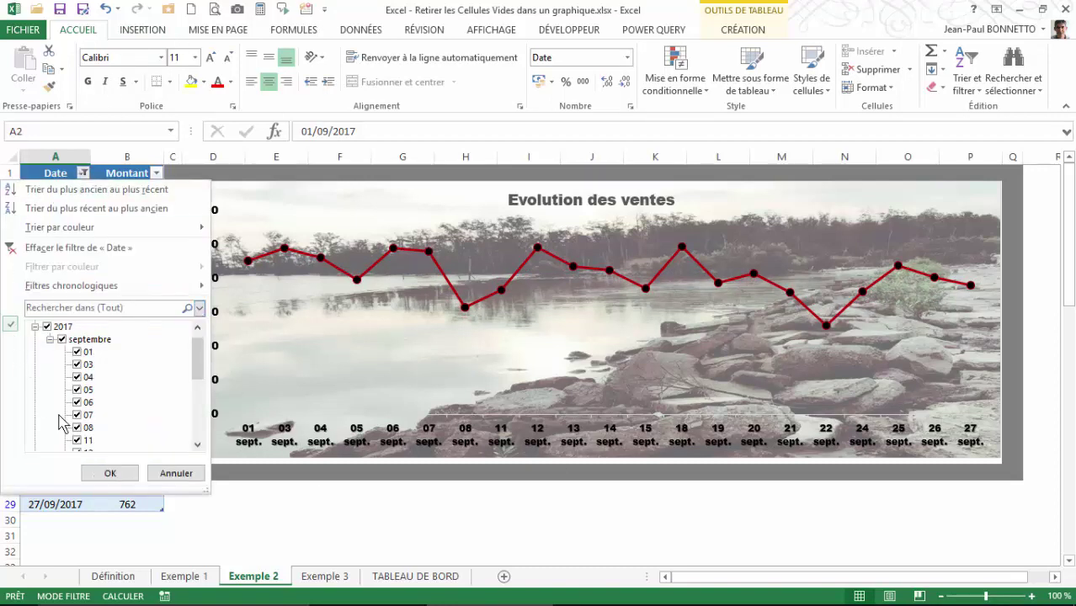
pyautogui.scroll(-5, 190, 383)
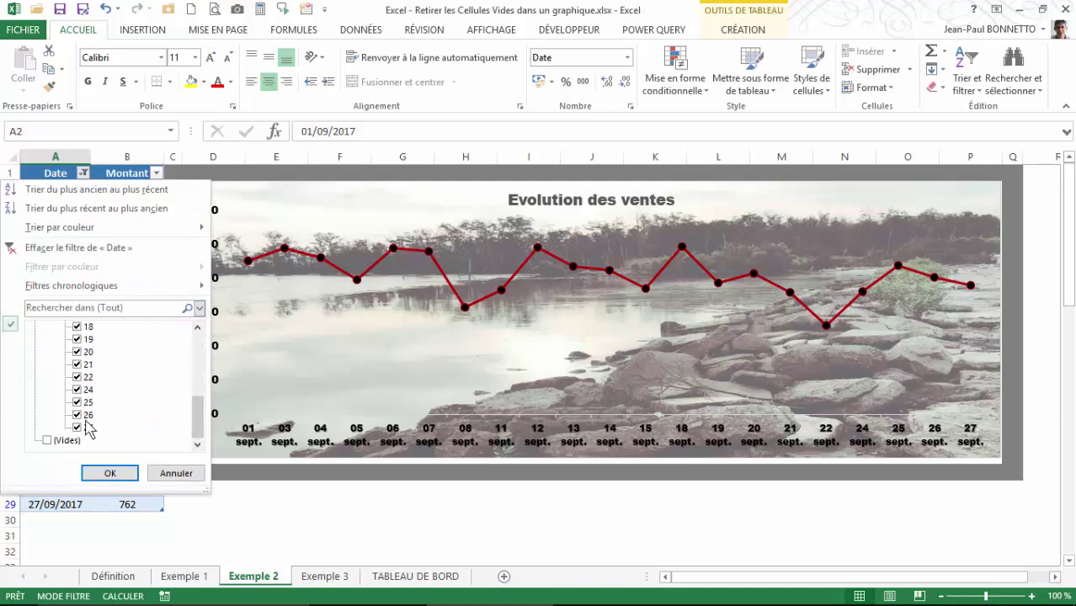
pyautogui.click(51, 249)
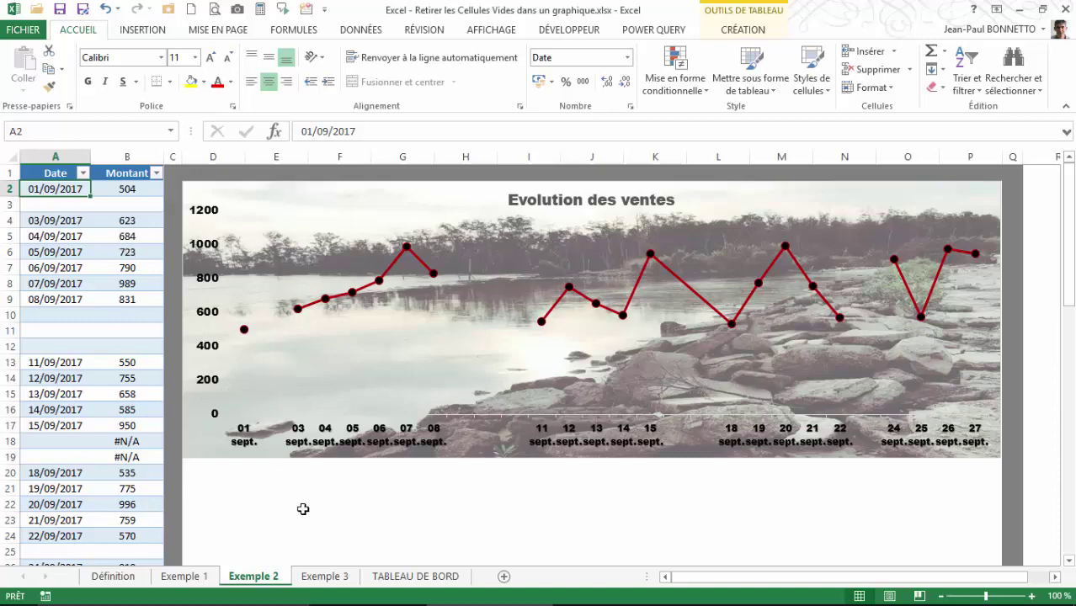
# - Review TABLEAU DE BORD and the blank dates A3, A10, A12, A18, then view Définition
pyautogui.click(415, 576)
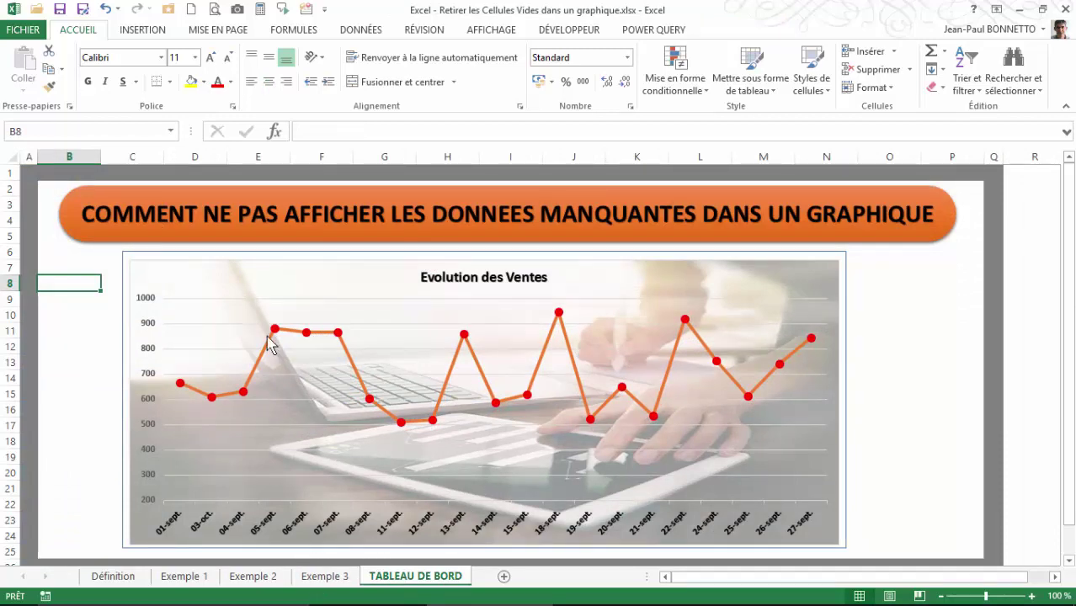
pyautogui.click(253, 576)
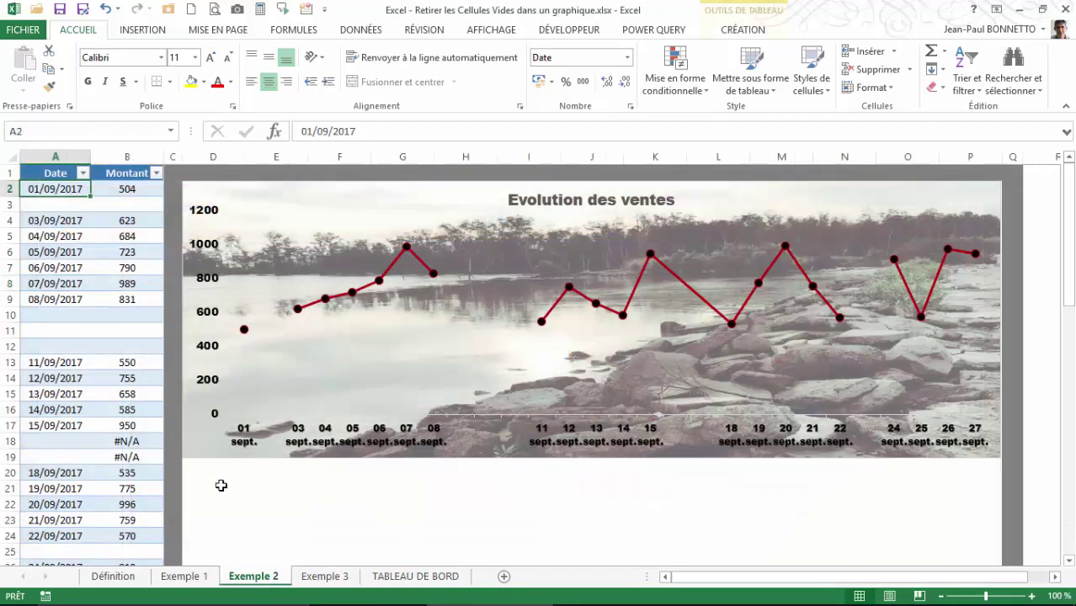
pyautogui.click(78, 207)
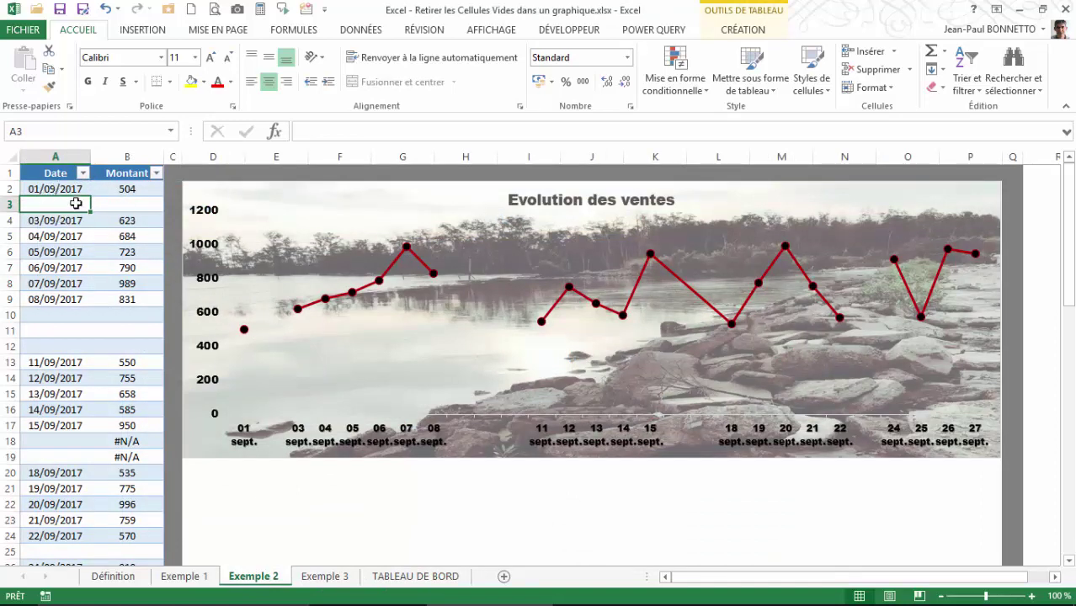
pyautogui.click(43, 320)
pyautogui.click(44, 346)
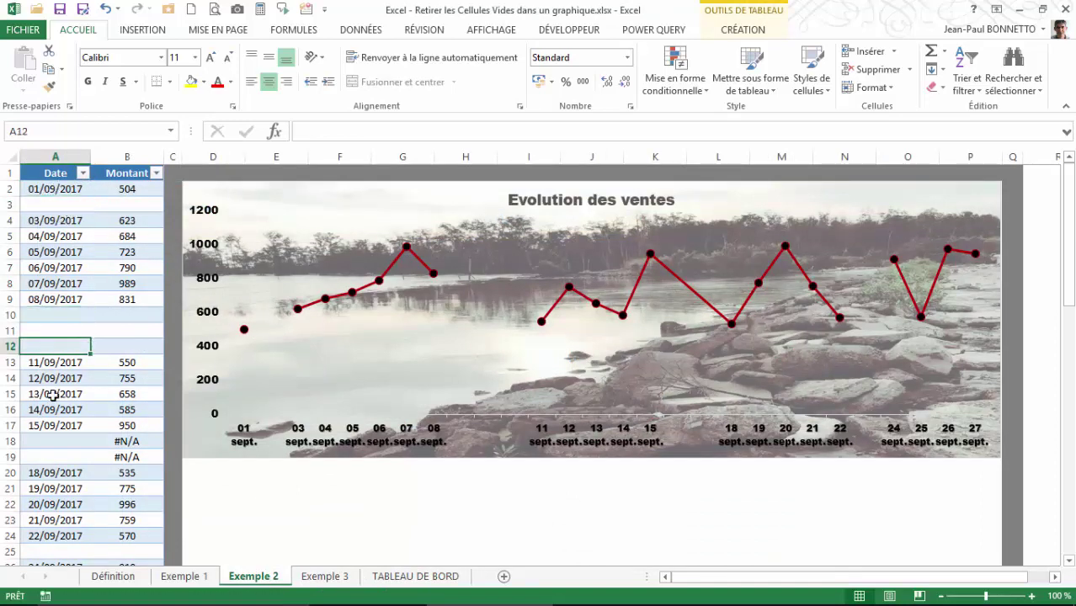
pyautogui.click(54, 440)
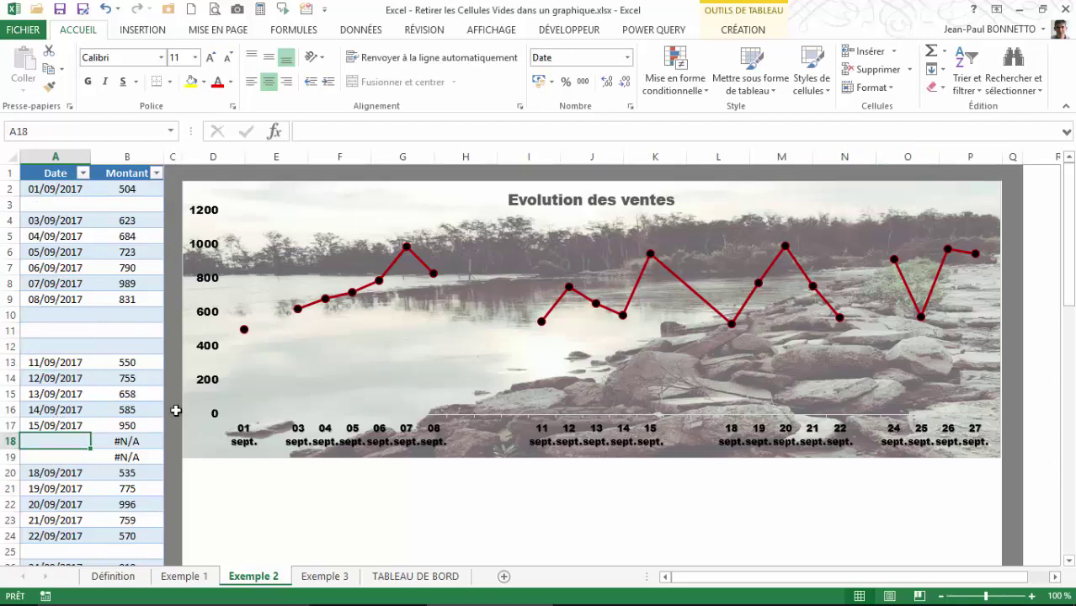
pyautogui.click(126, 579)
pyautogui.scroll(5, 484, 428)
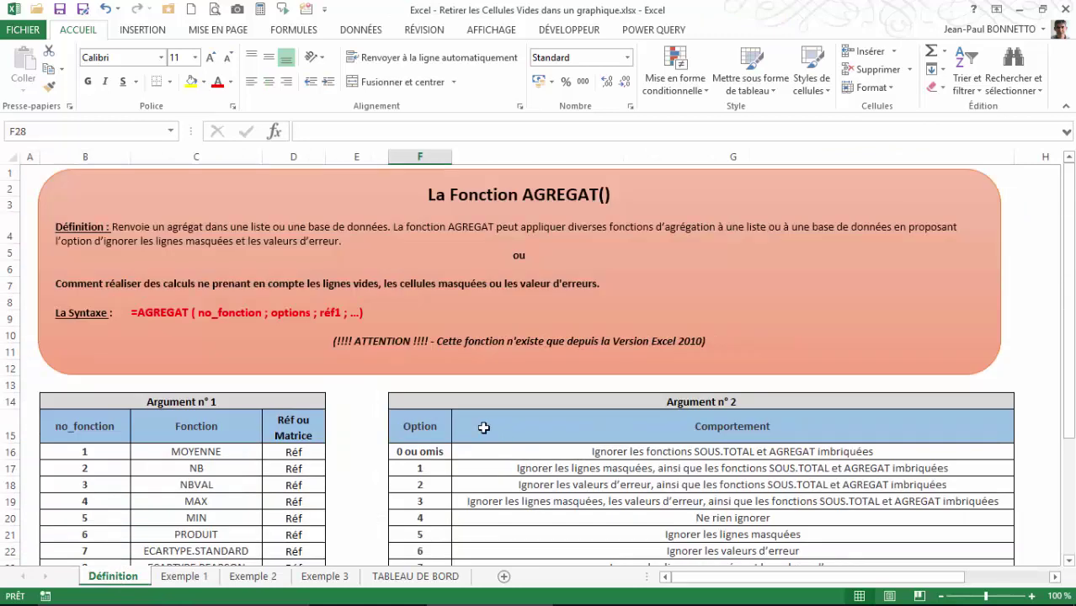
pyautogui.click(627, 194)
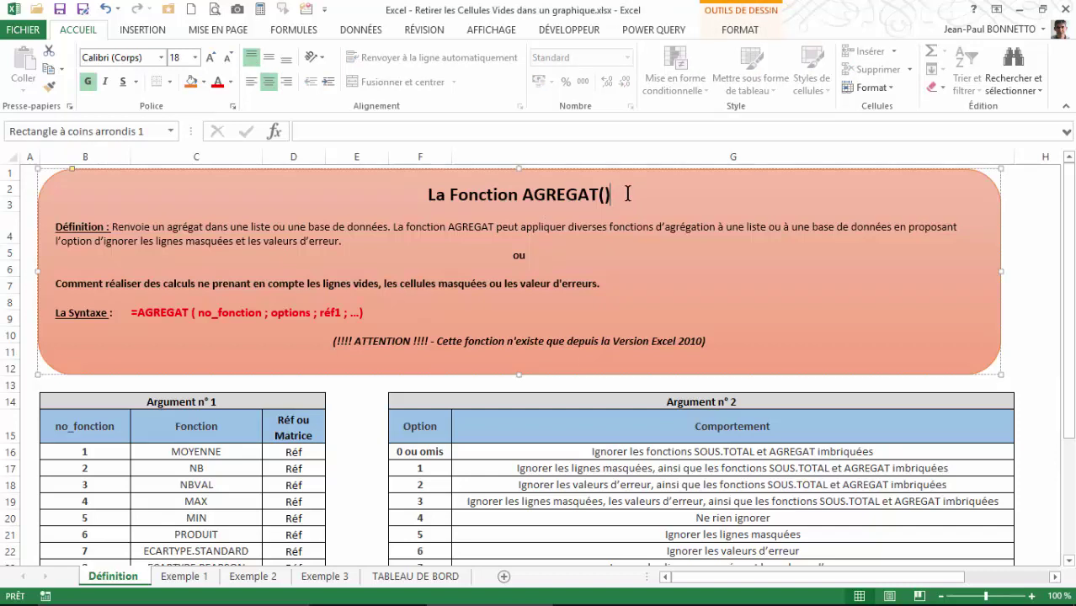
pyautogui.click(728, 346)
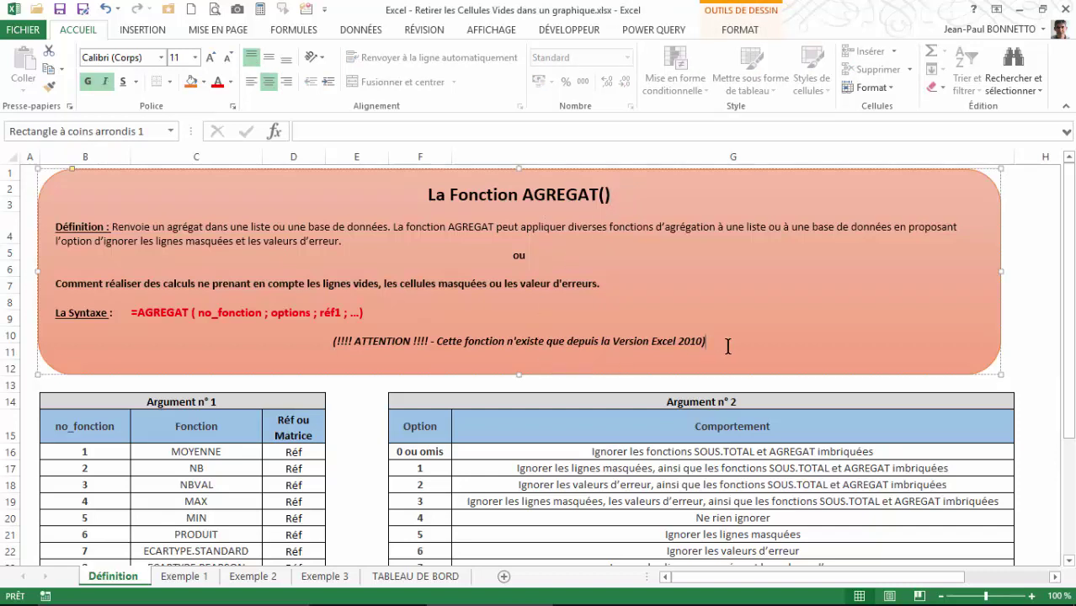